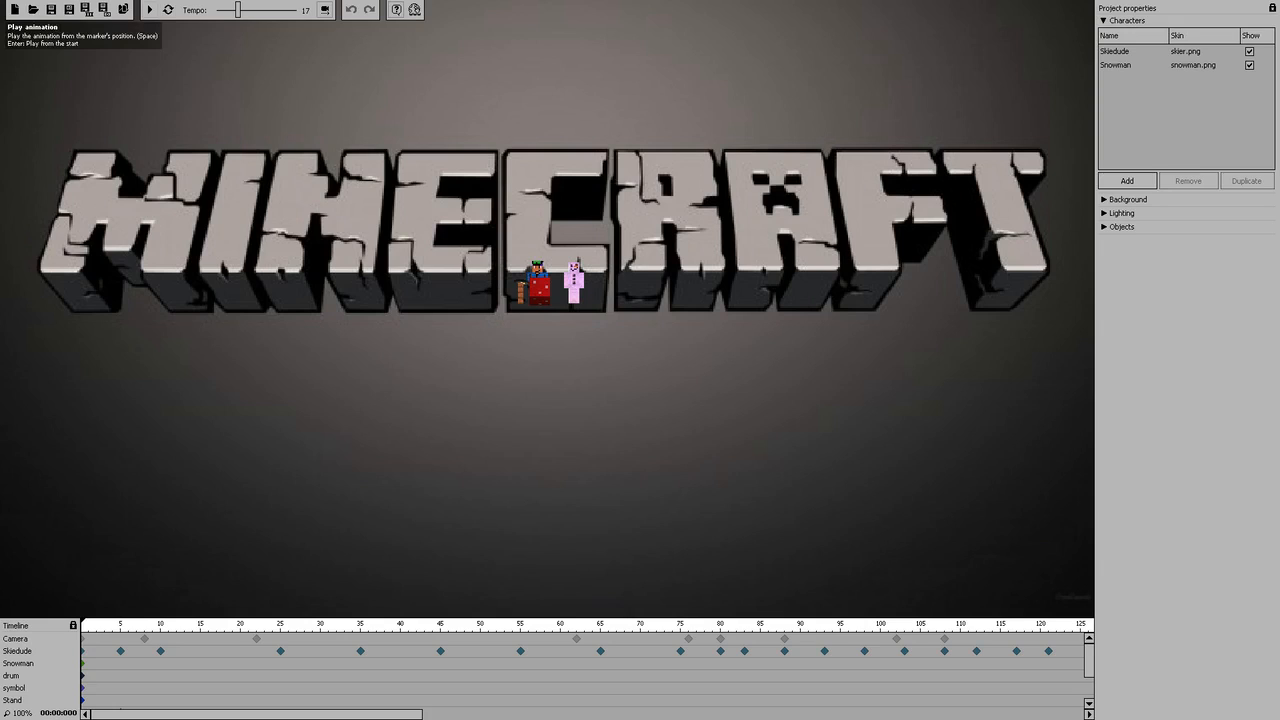
# Play back the Minecraft logo animation and the ship animation from the first frame, pausing each one
pyautogui.click(149, 9)
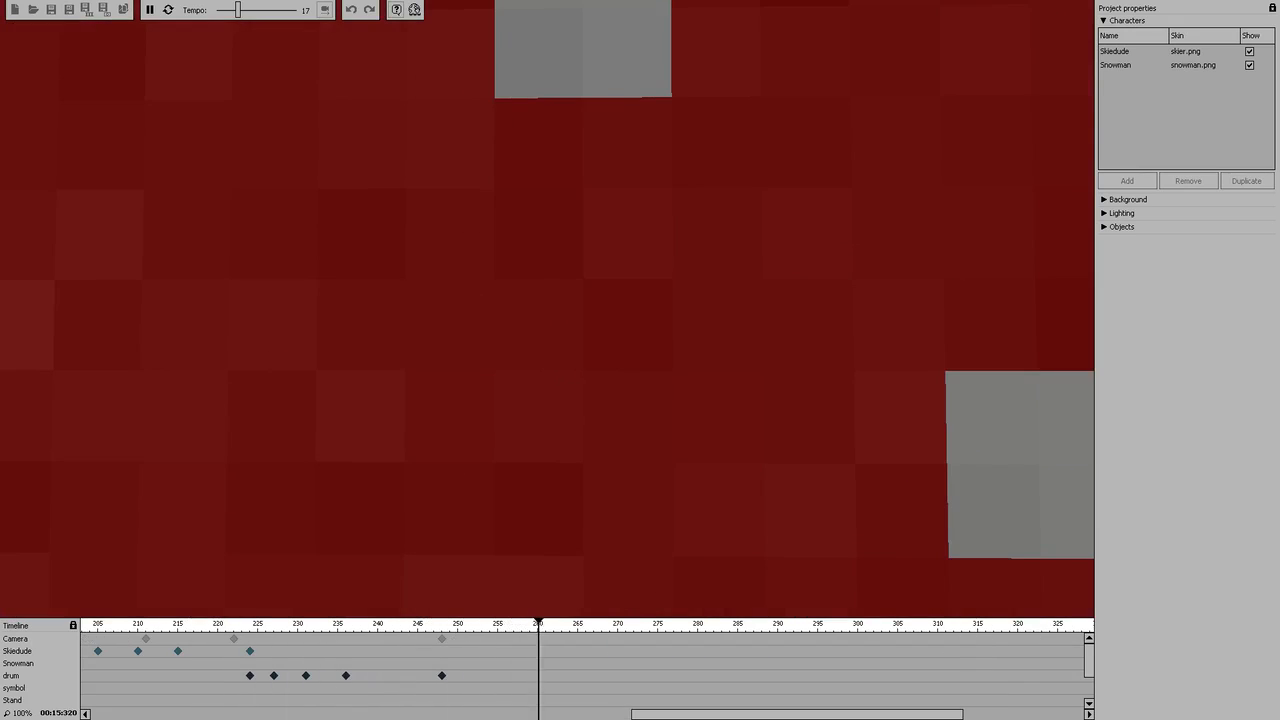
pyautogui.press('space')
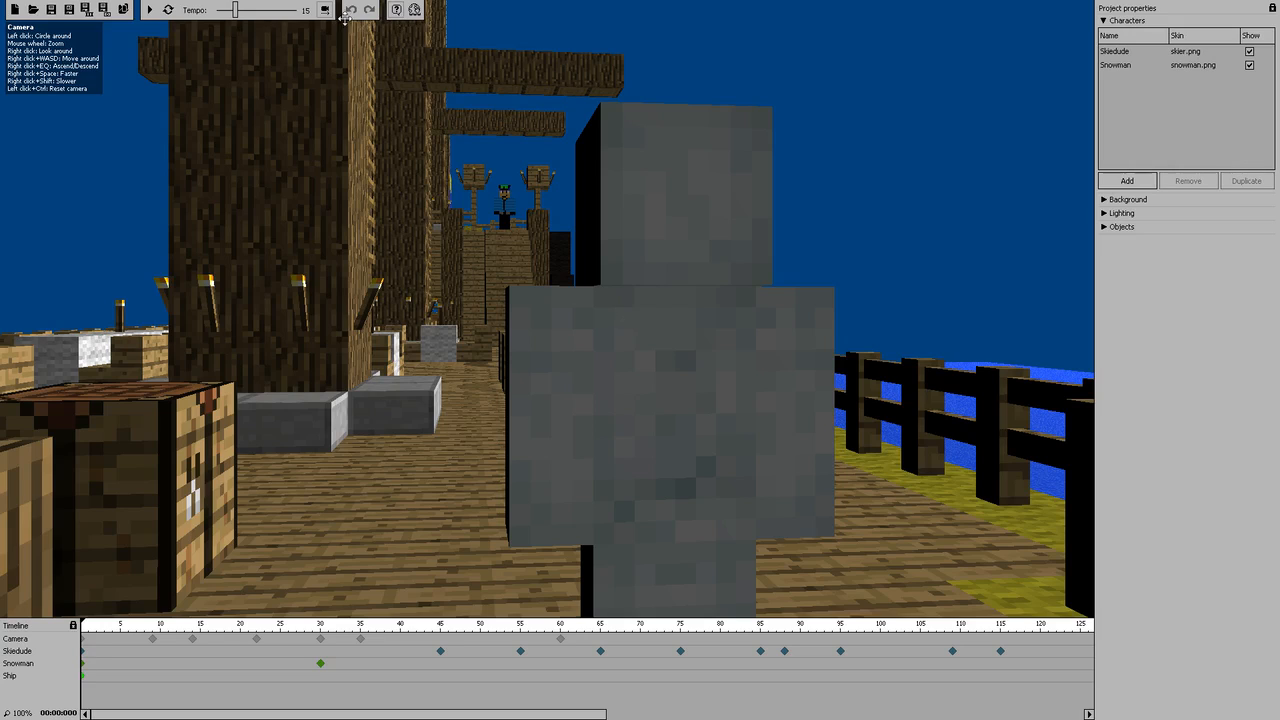
pyautogui.click(150, 11)
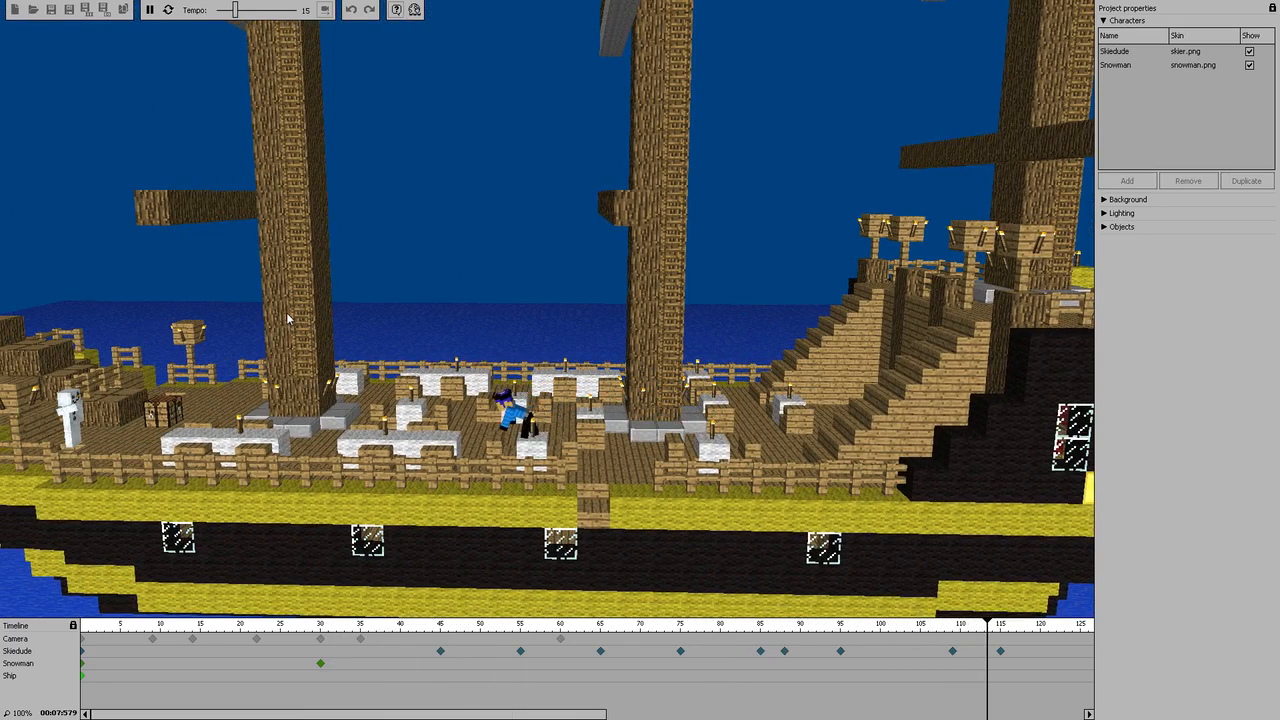
pyautogui.press('space')
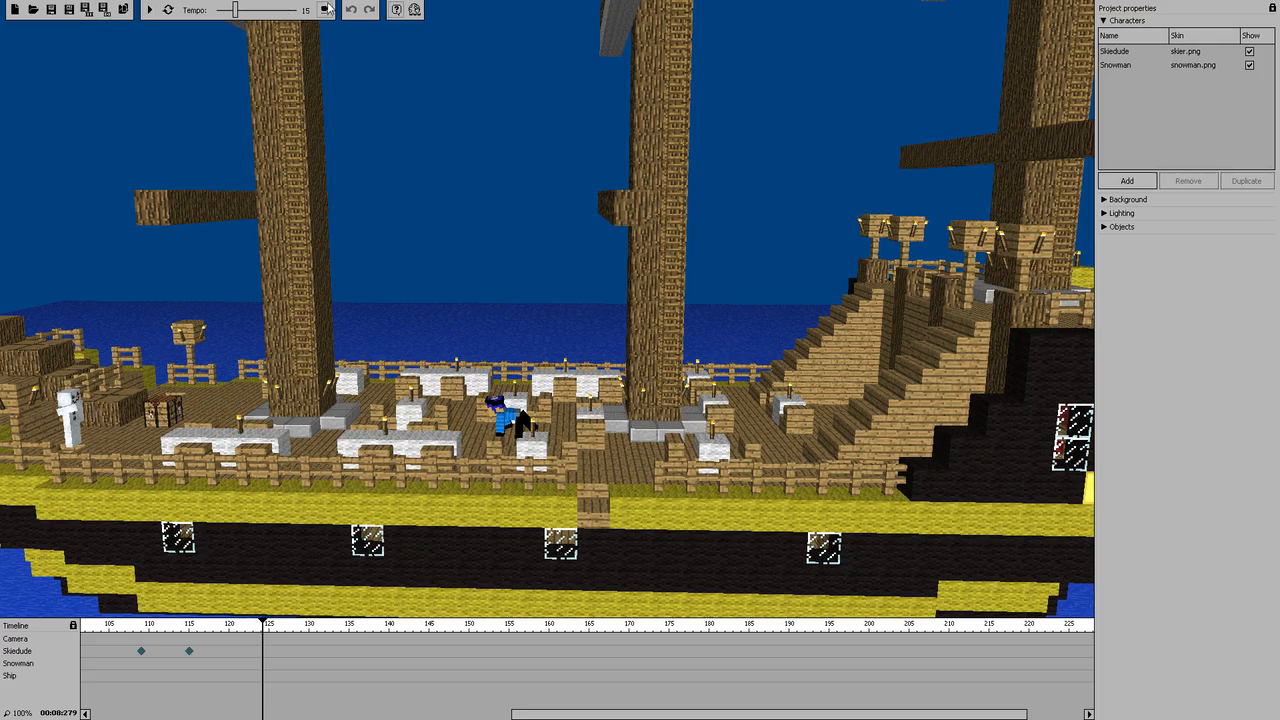
# Fly the work camera around the ship to examine its masts, deck, interior and the two characters
pyautogui.moveTo(427, 189); pyautogui.dragTo(457, 460)
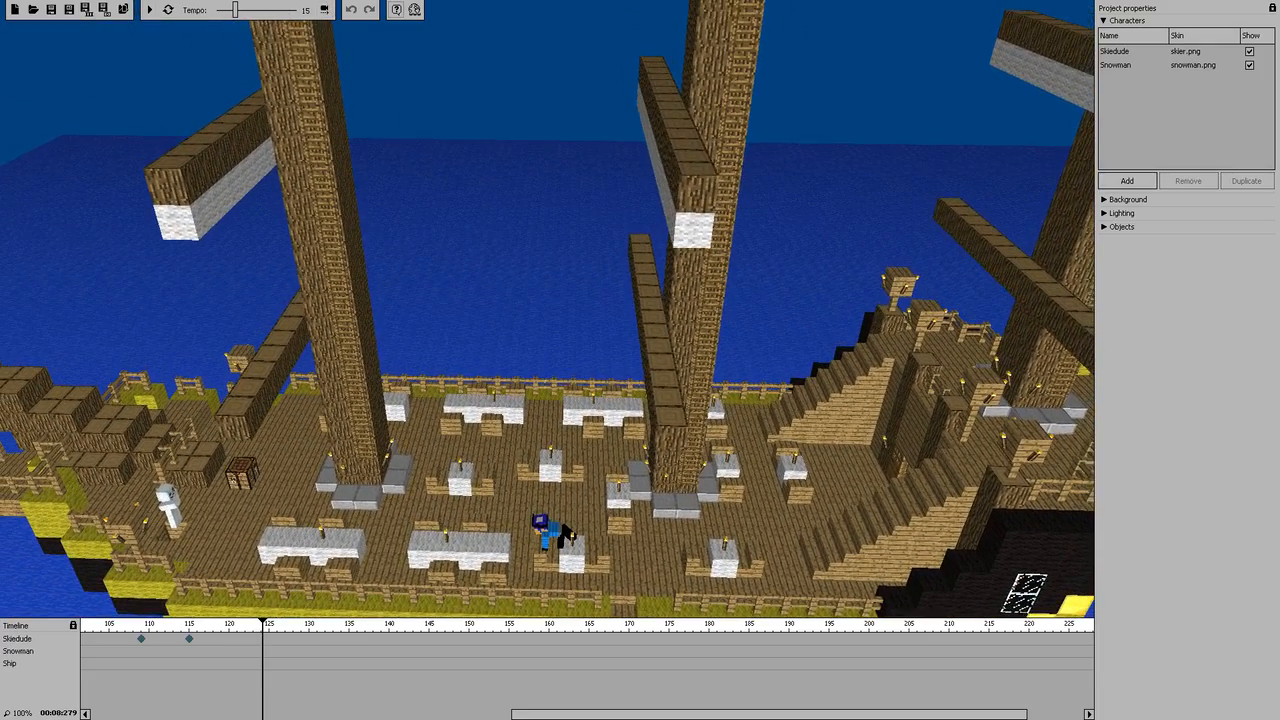
pyautogui.press('w')
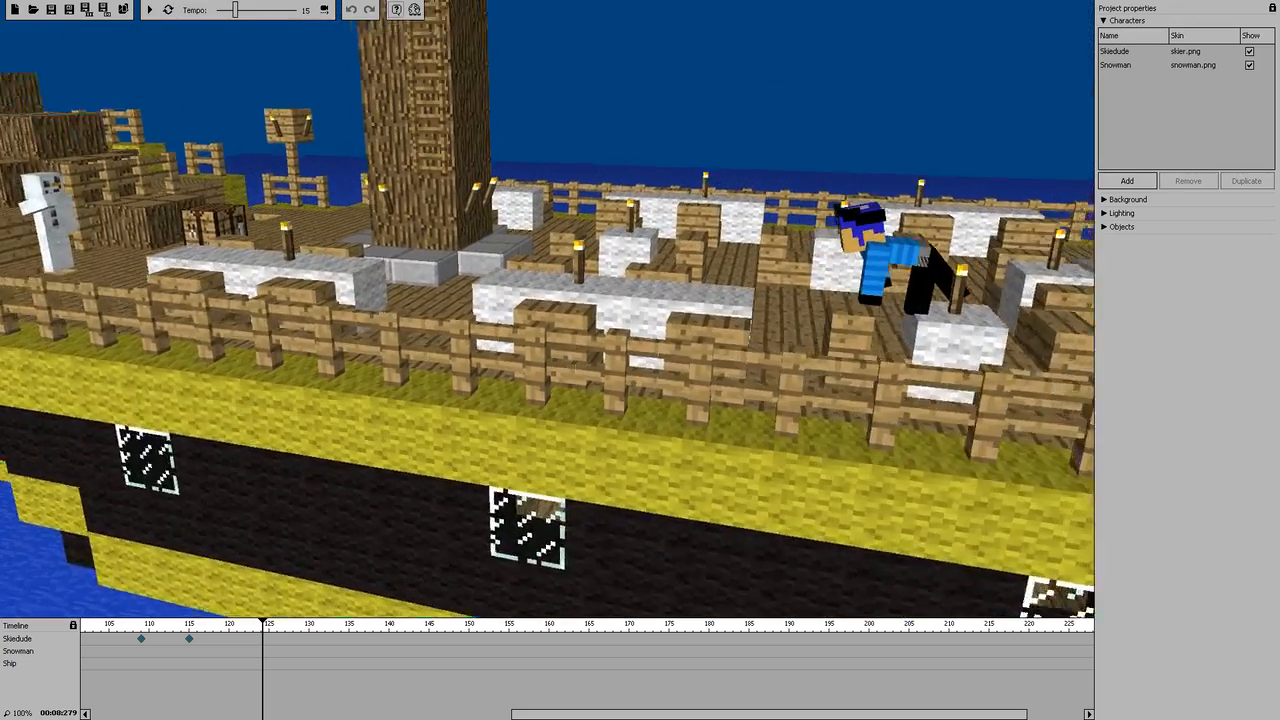
pyautogui.press('w')
pyautogui.moveTo(925, 449); pyautogui.dragTo(925, 449, button='right')
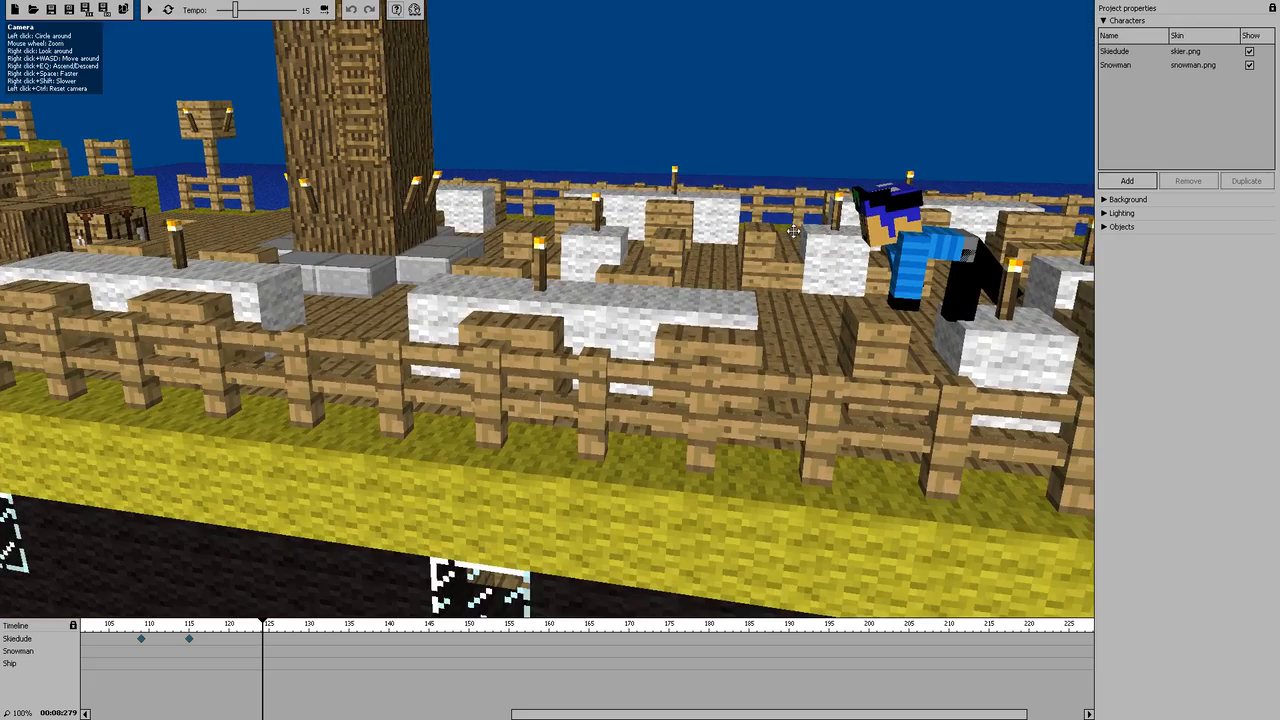
pyautogui.moveTo(793, 231); pyautogui.dragTo(554, 277, button='right')
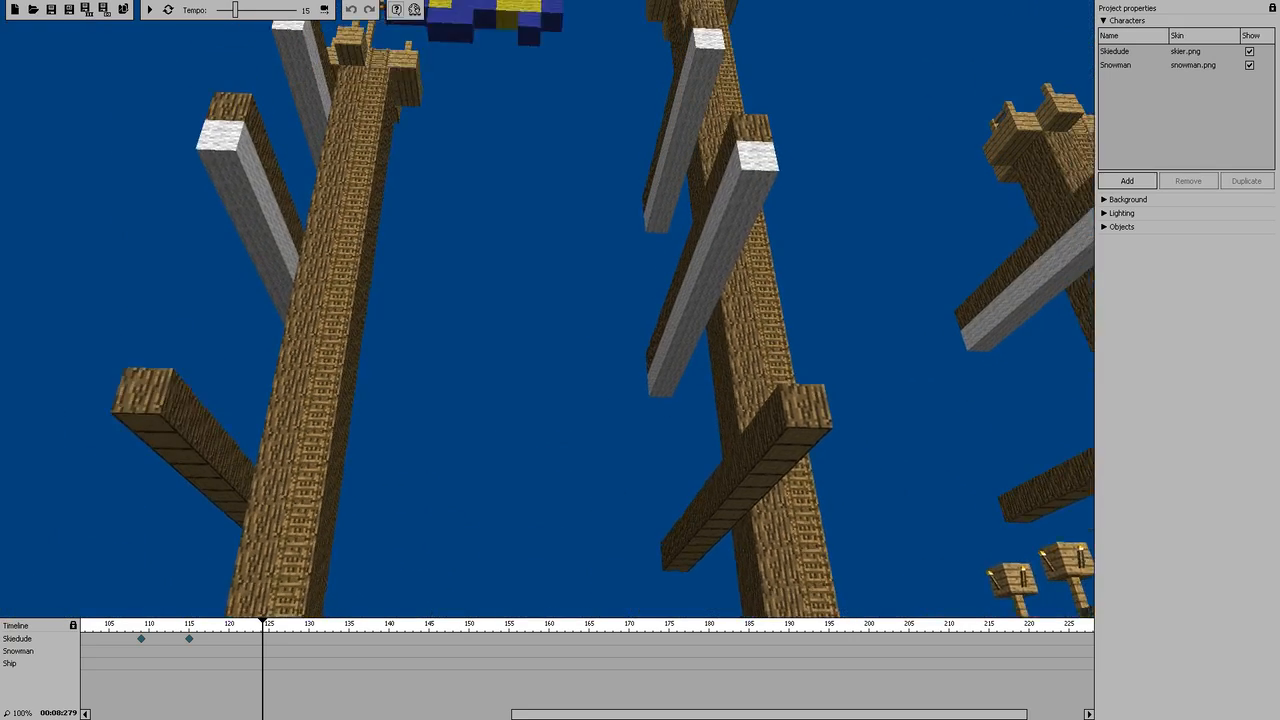
pyautogui.moveTo(540, 320); pyautogui.dragTo(547, 309, button='right')
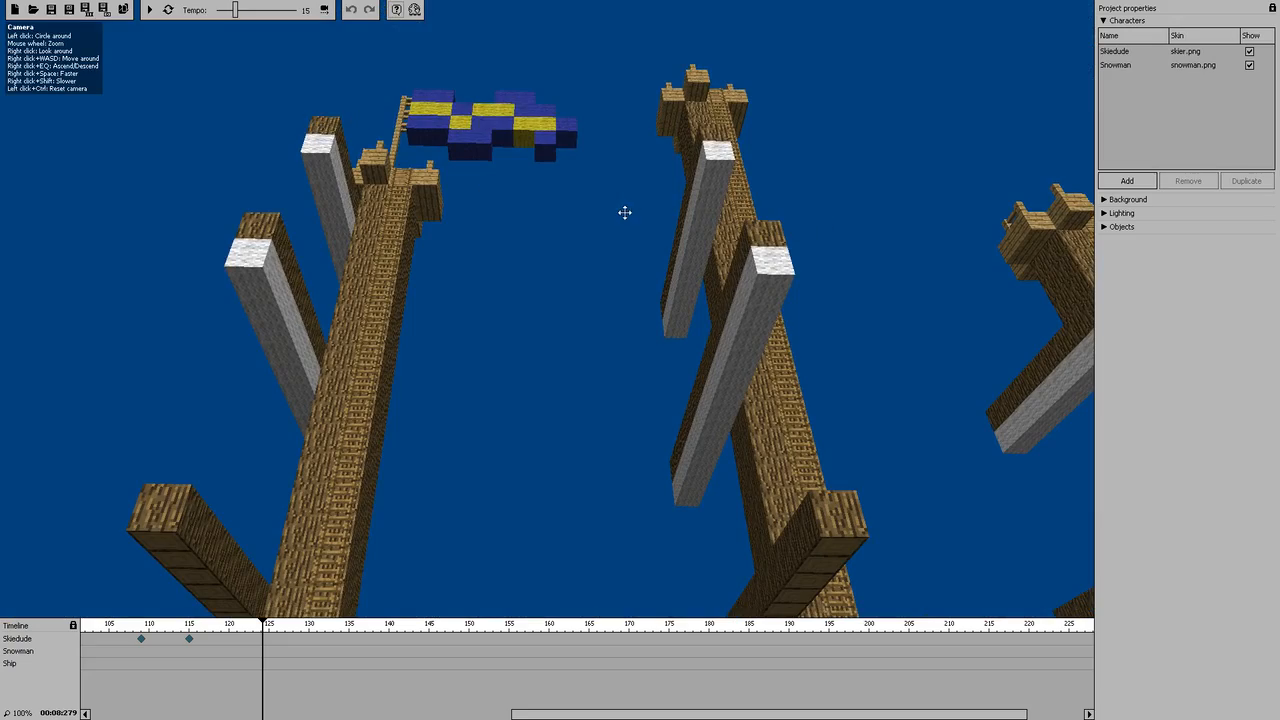
pyautogui.moveTo(624, 212); pyautogui.dragTo(624, 212, button='right')
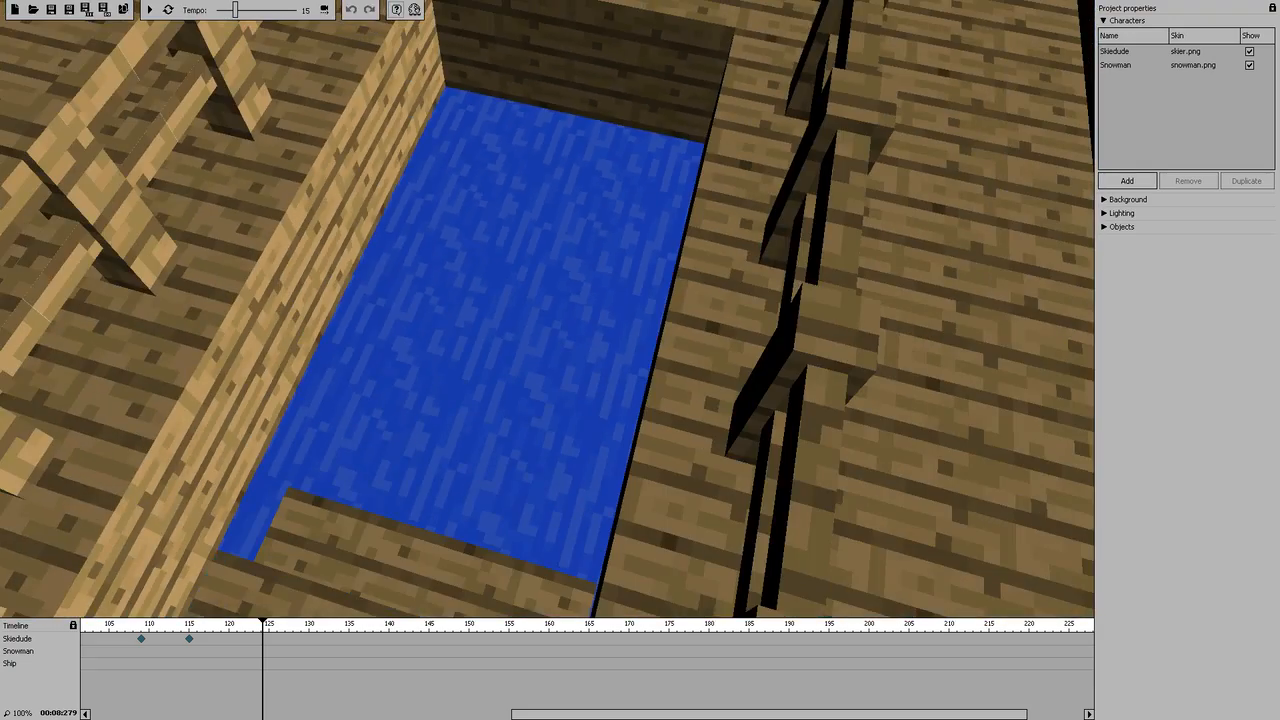
pyautogui.press('w')
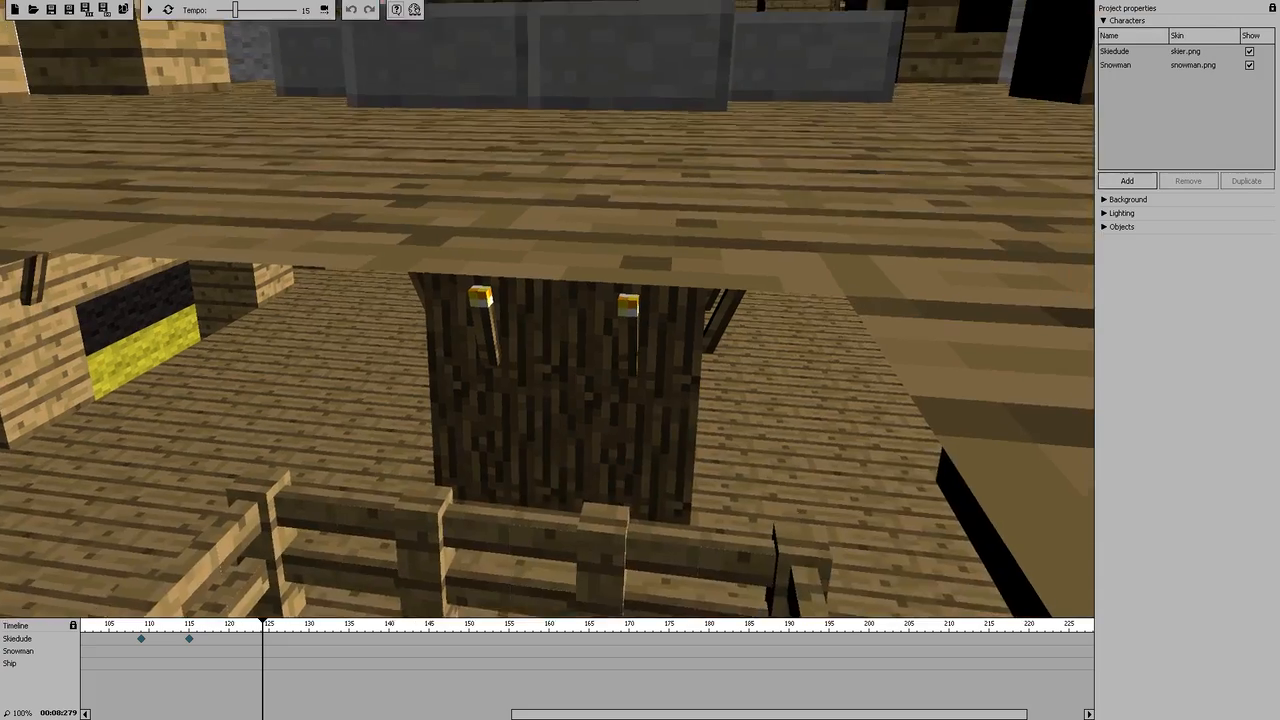
pyautogui.press('w')
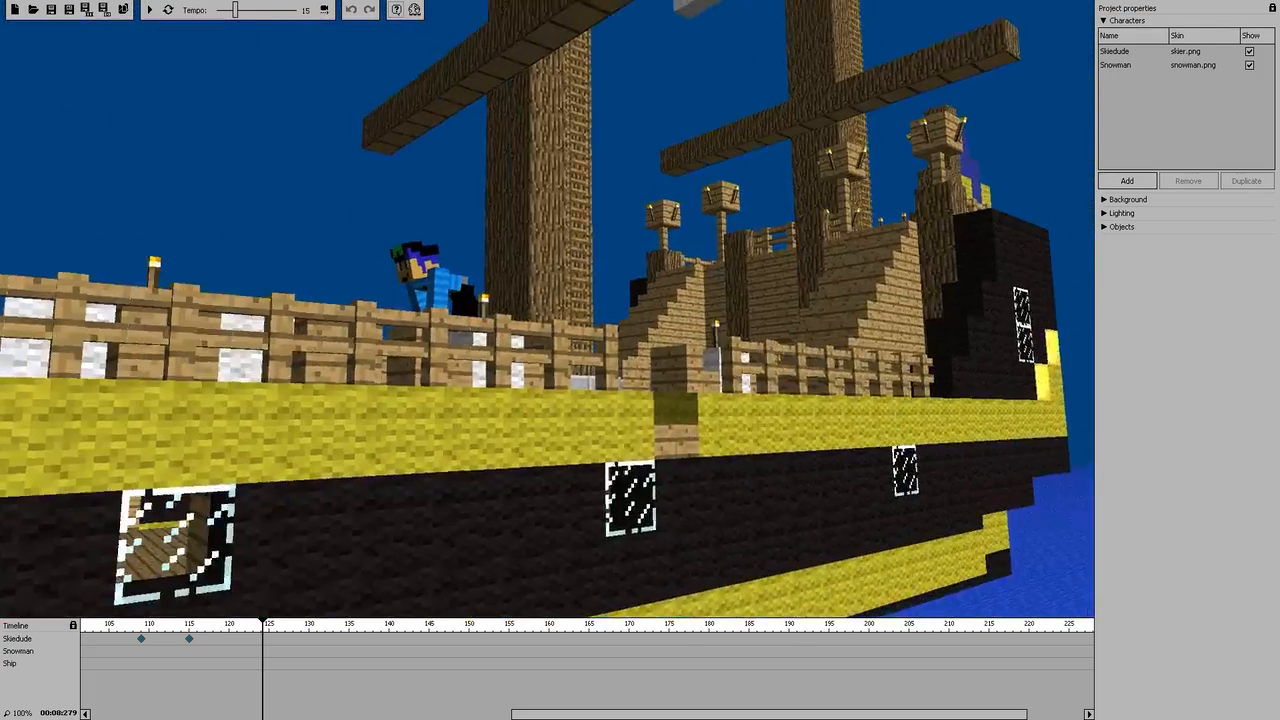
pyautogui.press('w')
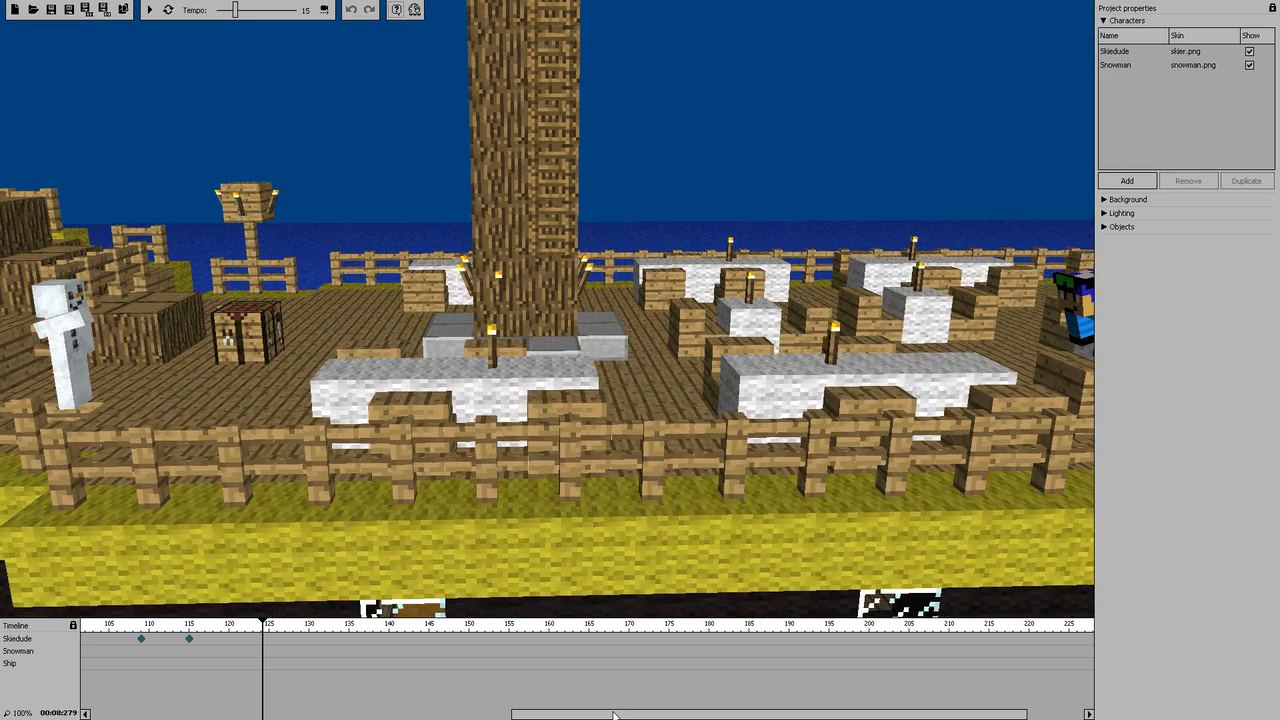
# Compare Skiedude's poses at the keyframes on frames 45, 55 and 65
pyautogui.moveTo(613, 716); pyautogui.dragTo(102, 706)
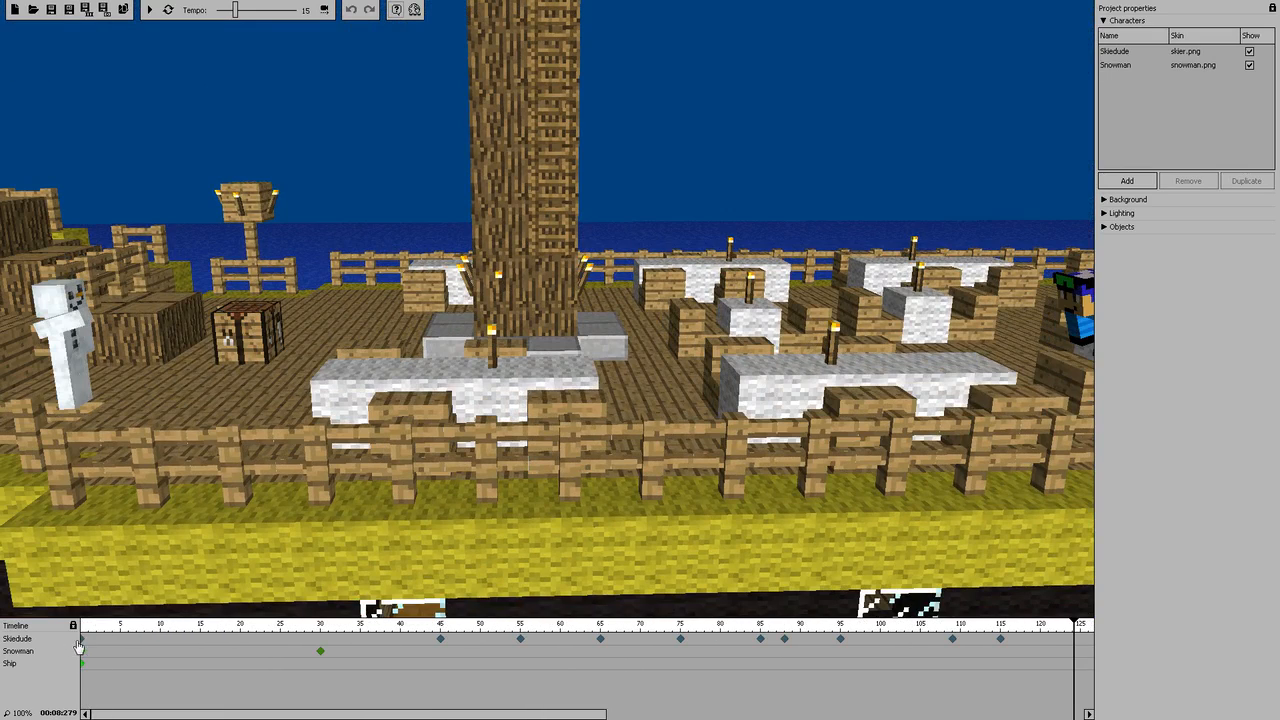
pyautogui.click(441, 640)
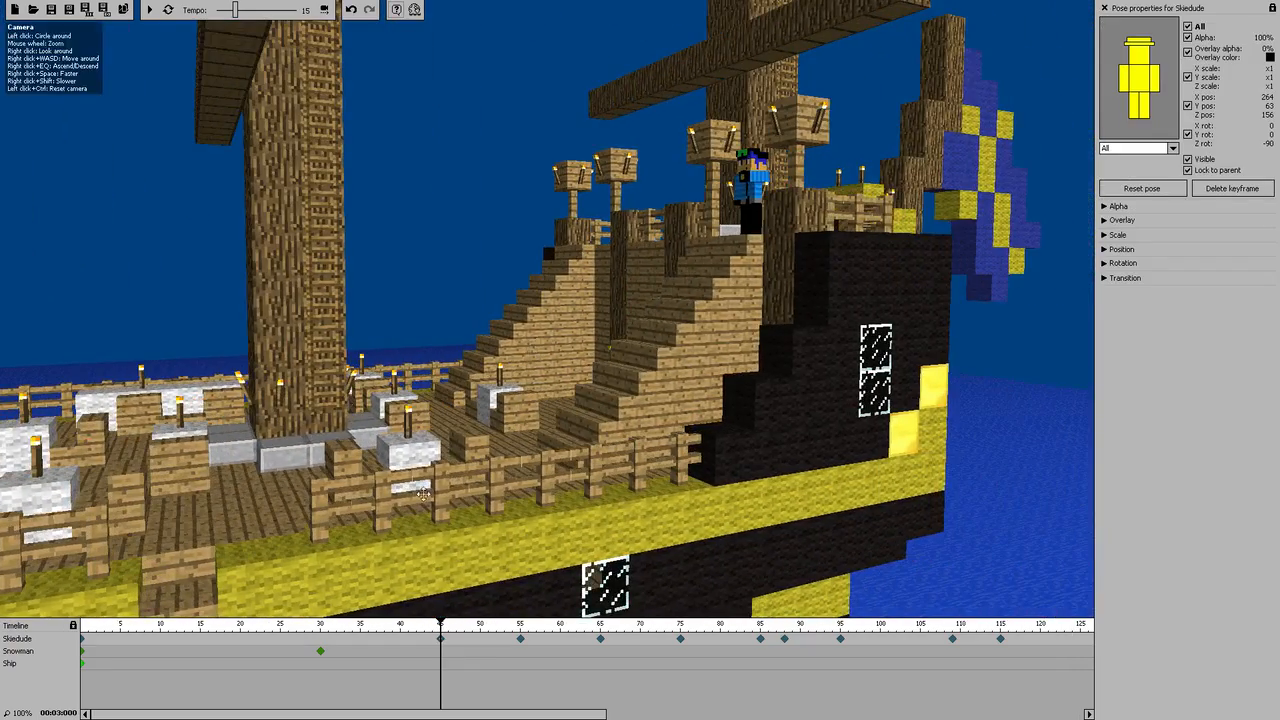
pyautogui.click(520, 640)
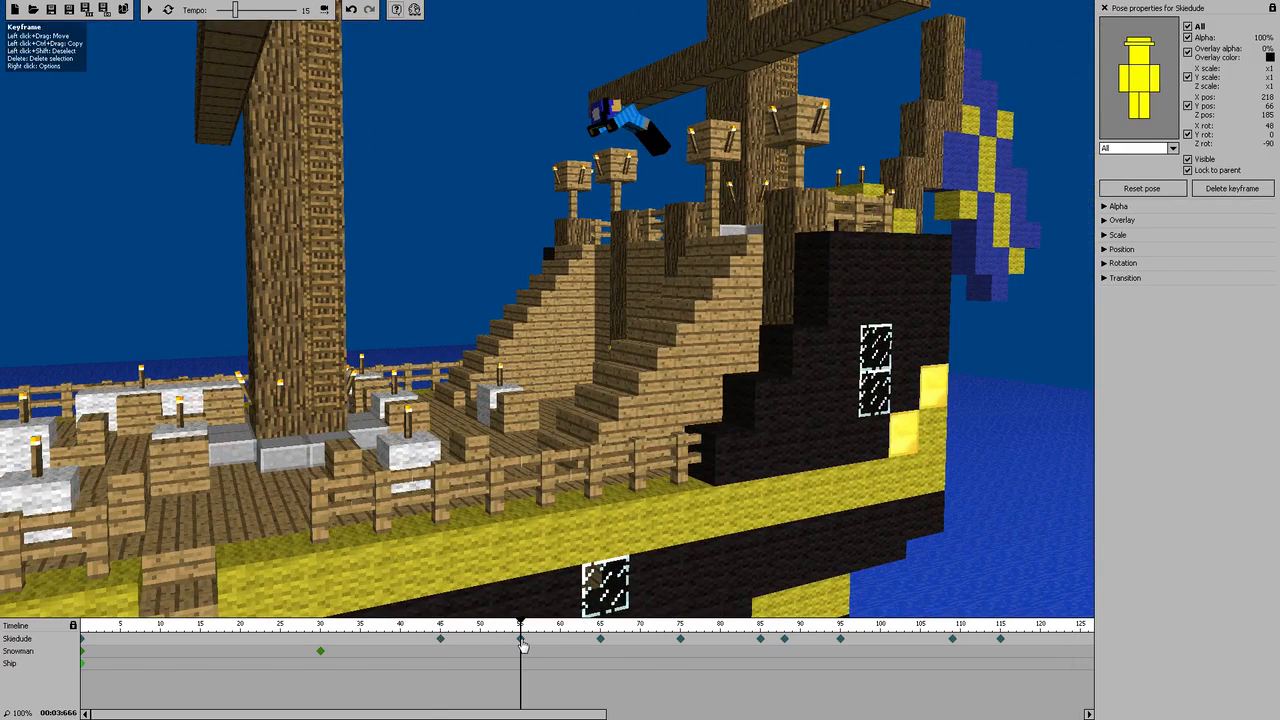
pyautogui.click(441, 640)
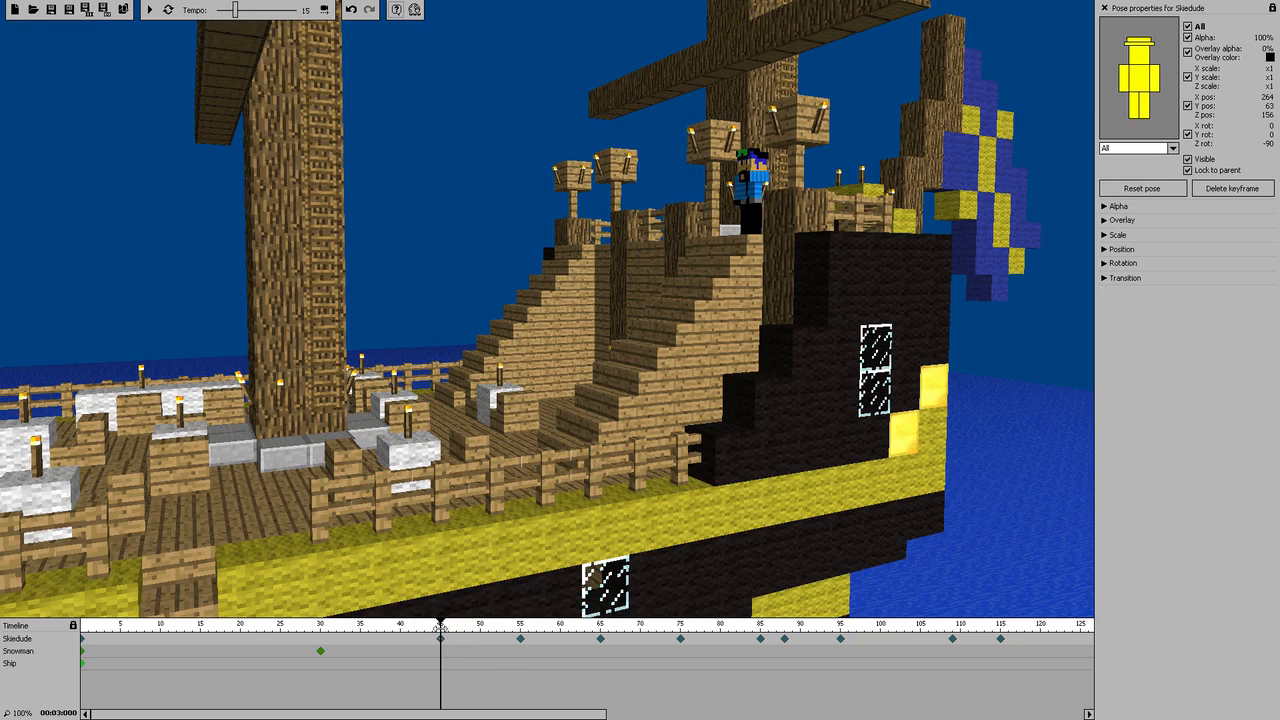
pyautogui.click(520, 639)
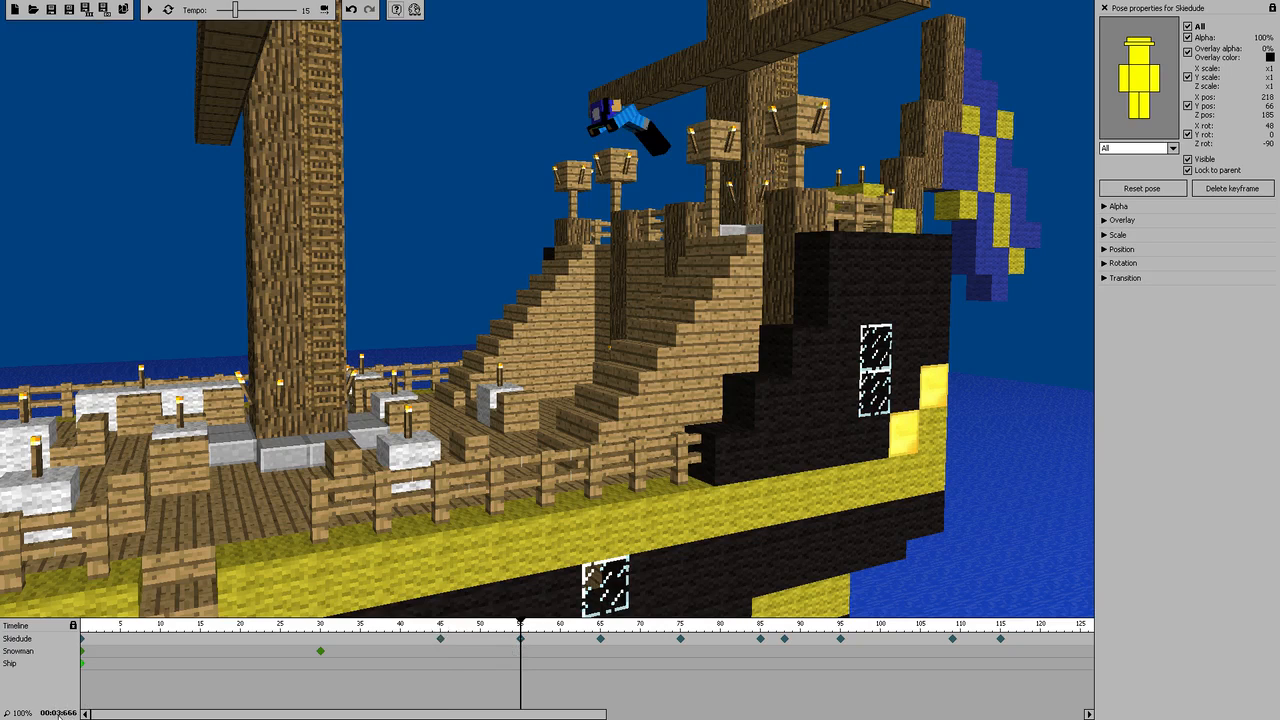
pyautogui.click(441, 639)
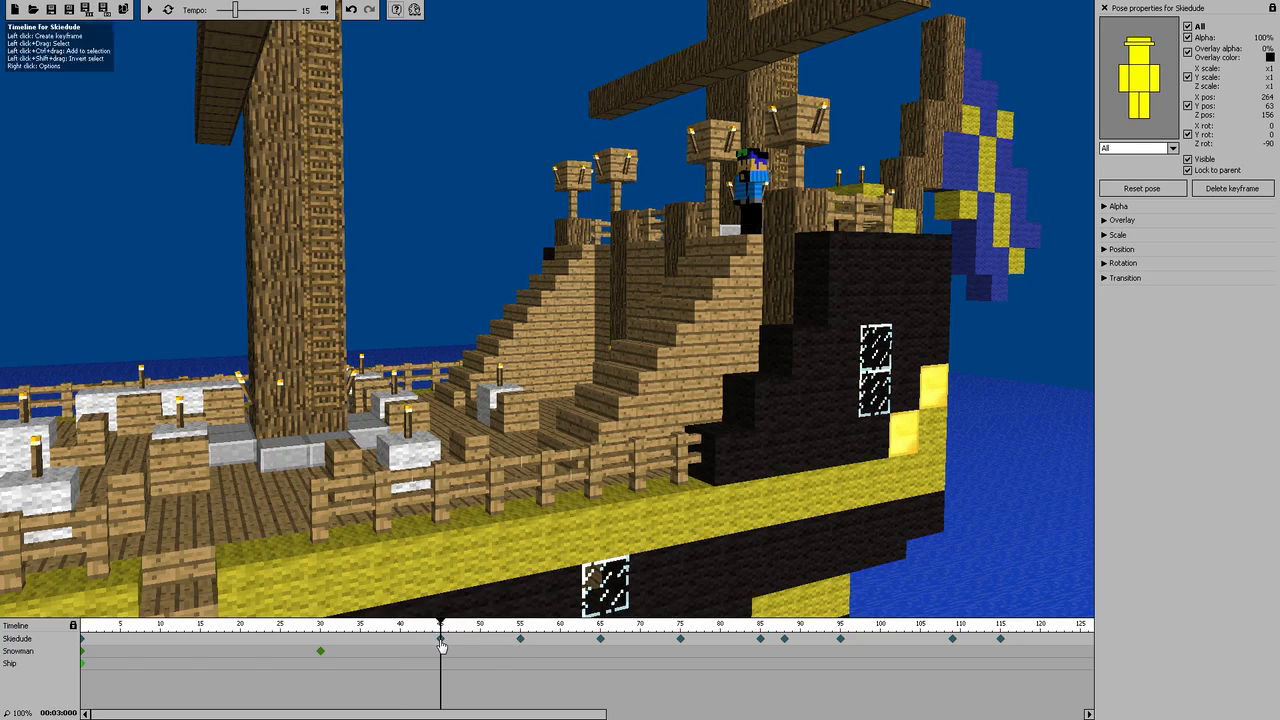
pyautogui.click(520, 640)
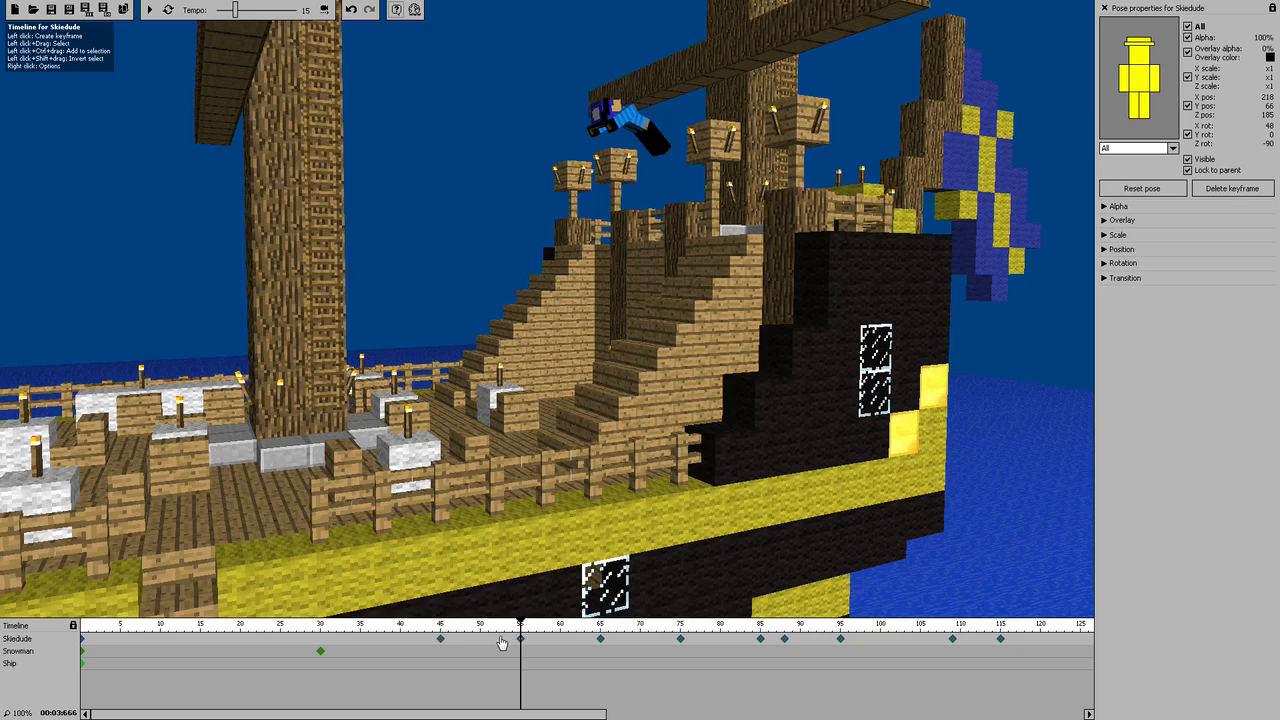
pyautogui.click(441, 640)
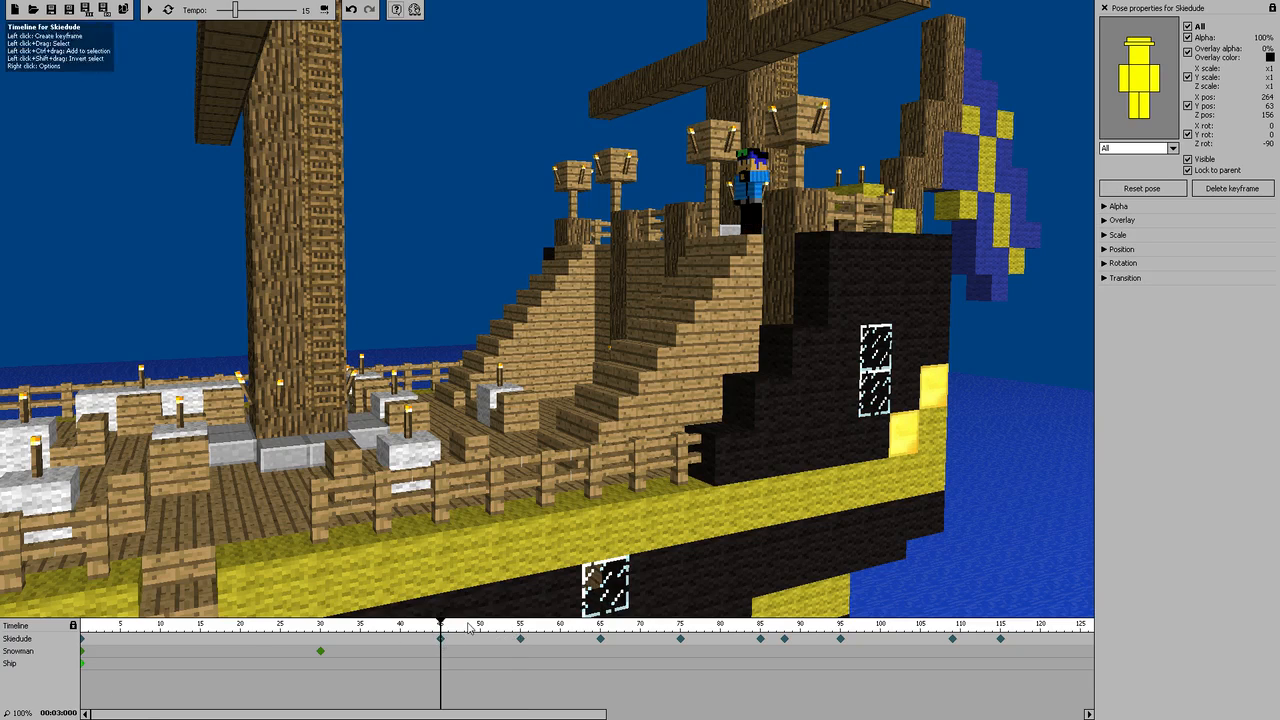
pyautogui.click(602, 643)
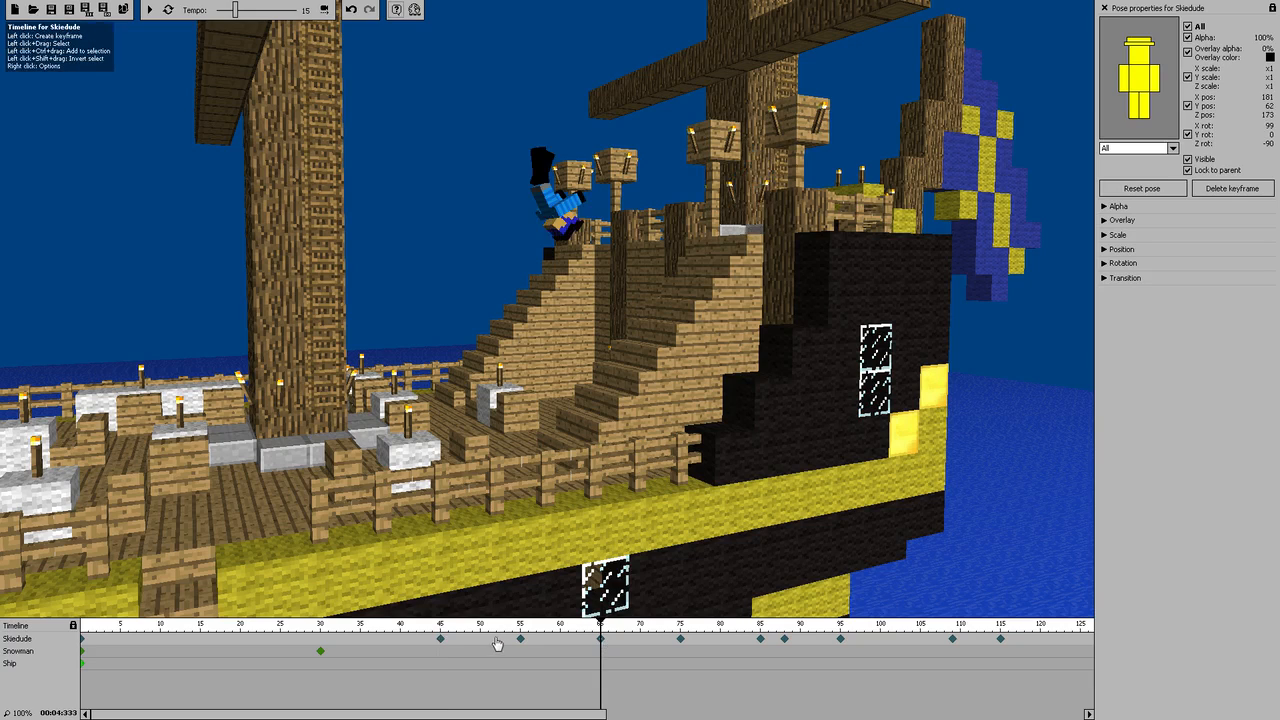
# Try an extra Skiedude keyframe at frame 60, compare it with frame 45, and remove it
pyautogui.click(560, 640)
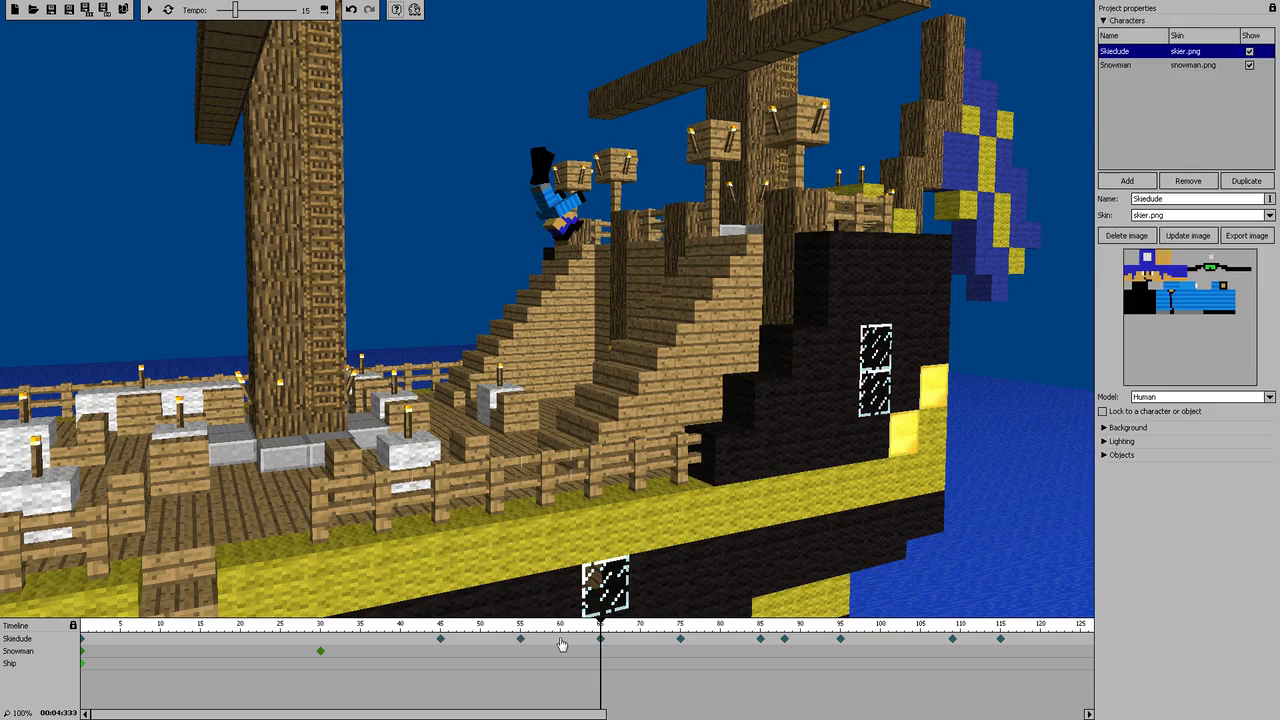
pyautogui.click(440, 640)
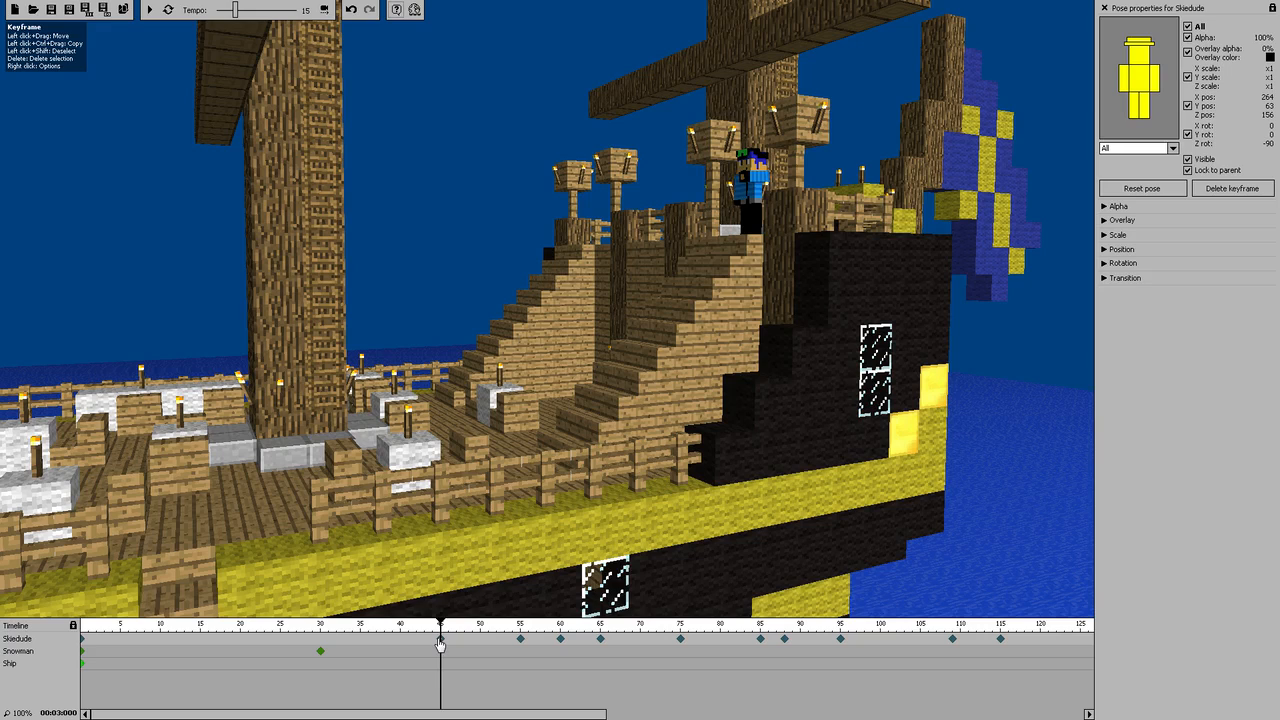
pyautogui.click(560, 639)
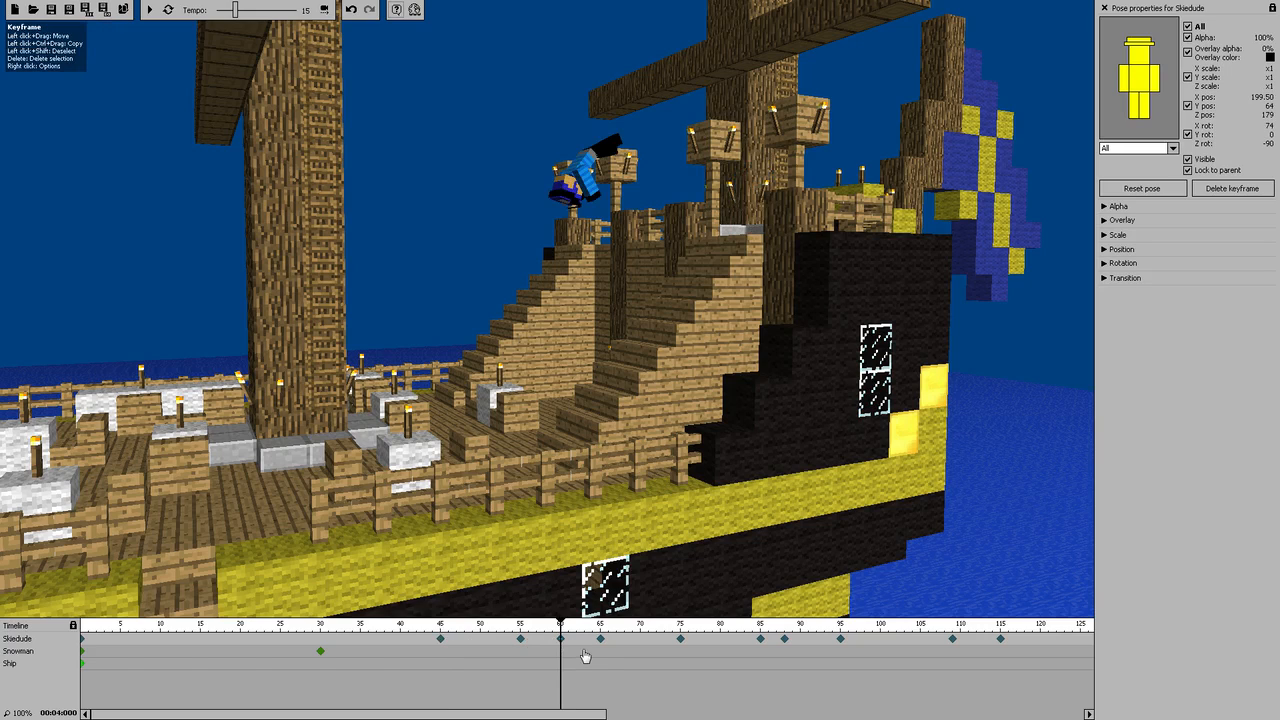
pyautogui.click(585, 656)
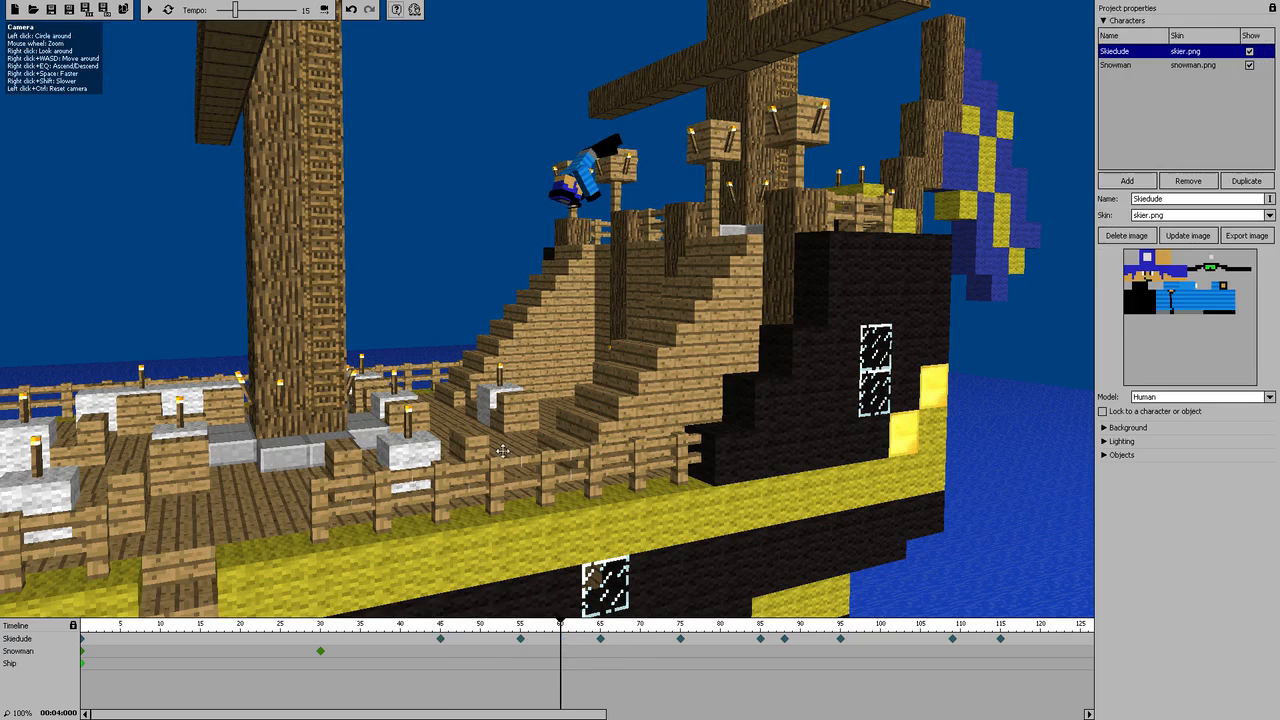
# Examine how Skiedude's pose changes between the keyframes on frames 55, 65 and 75
pyautogui.click(601, 642)
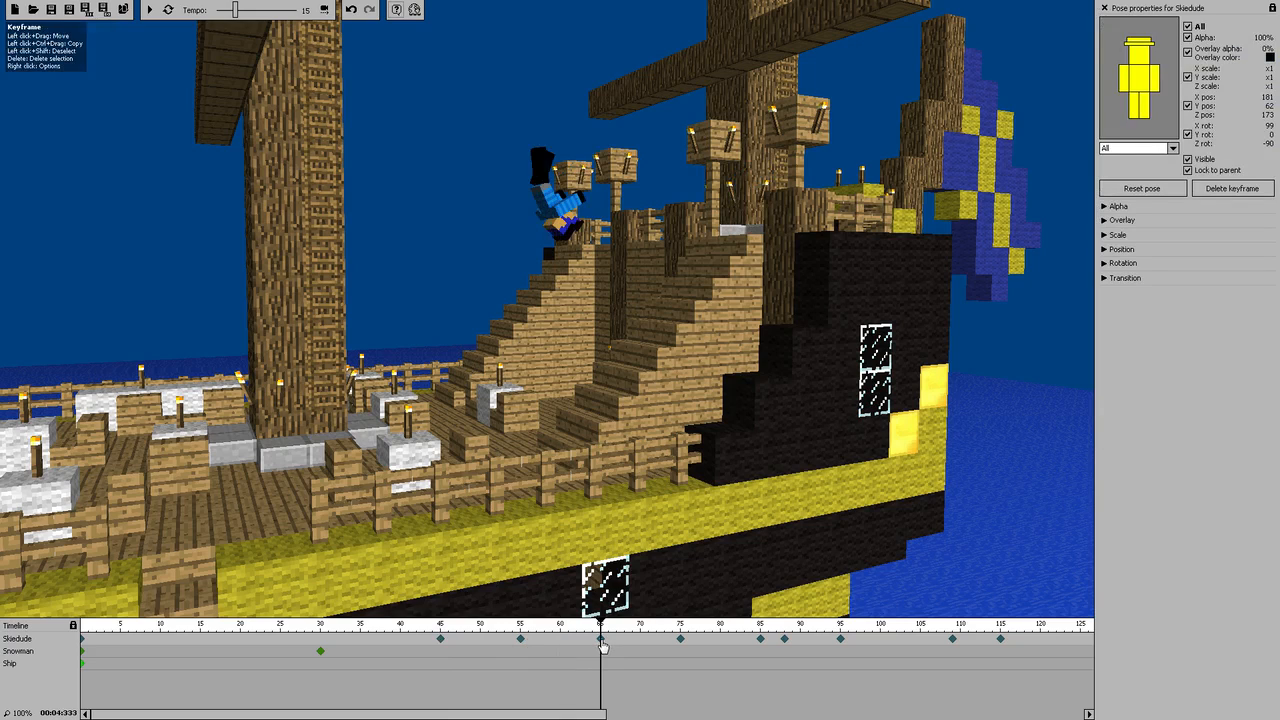
pyautogui.click(521, 642)
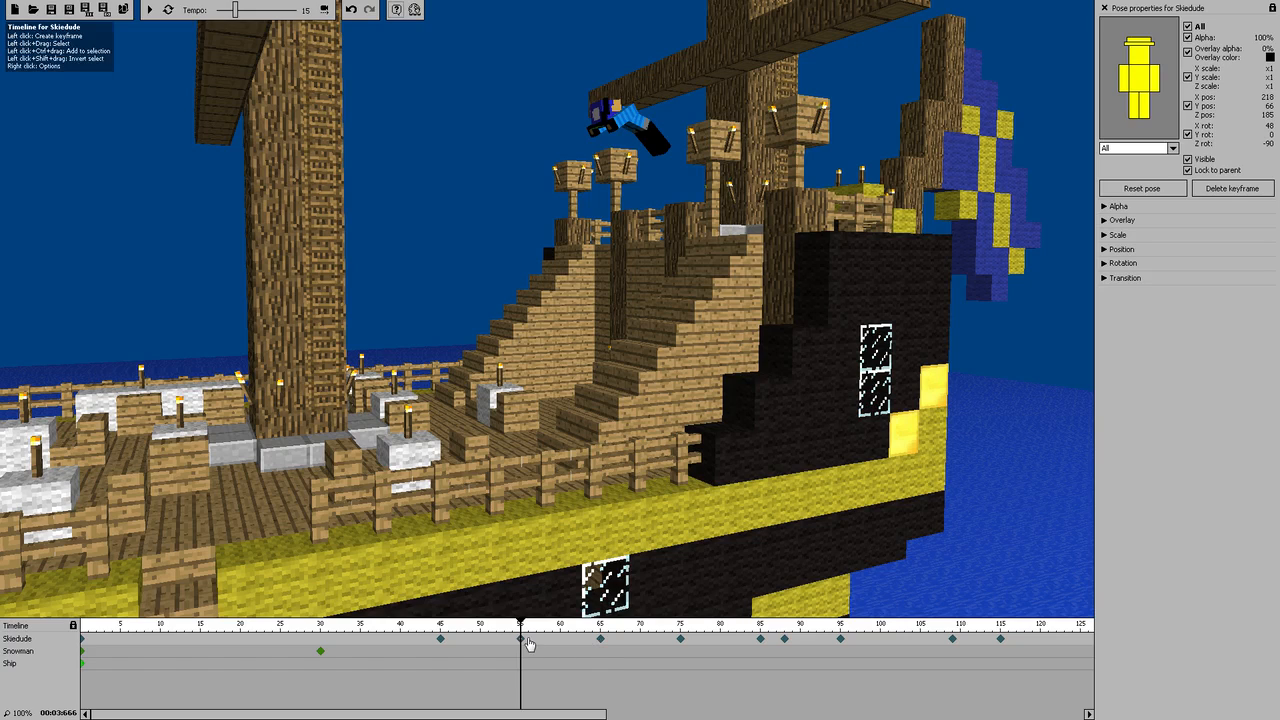
pyautogui.click(601, 642)
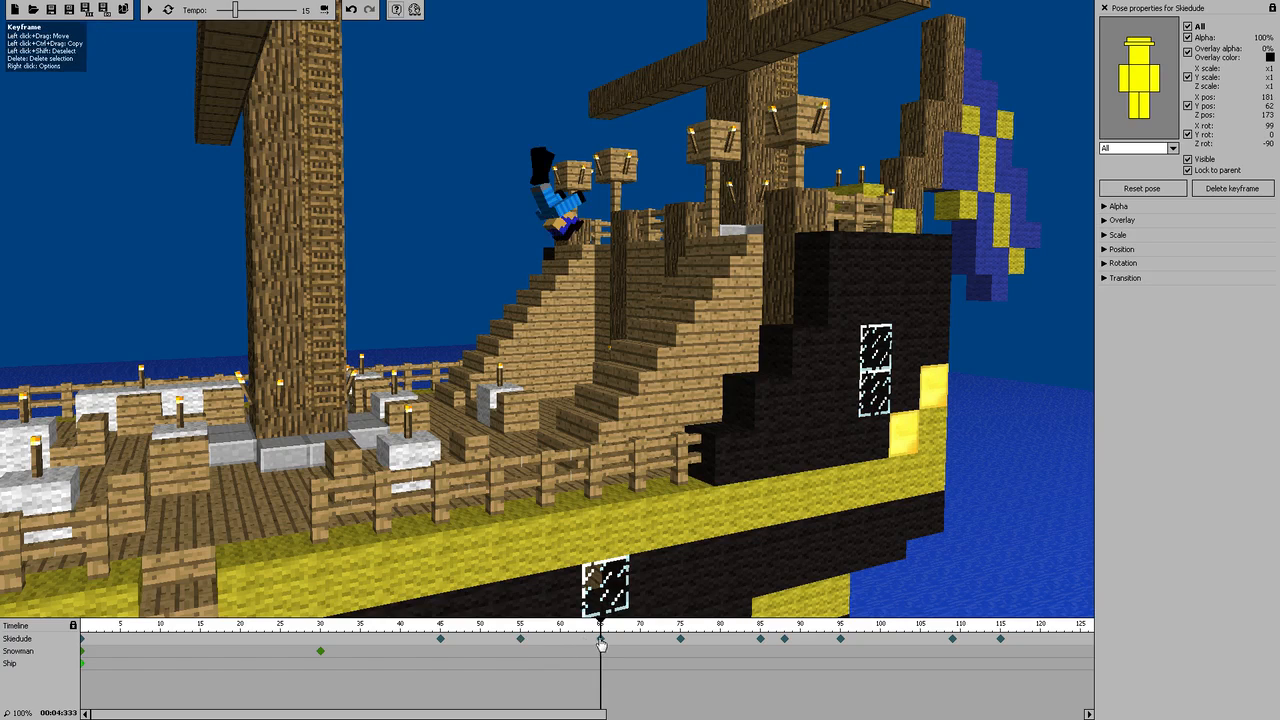
pyautogui.click(681, 641)
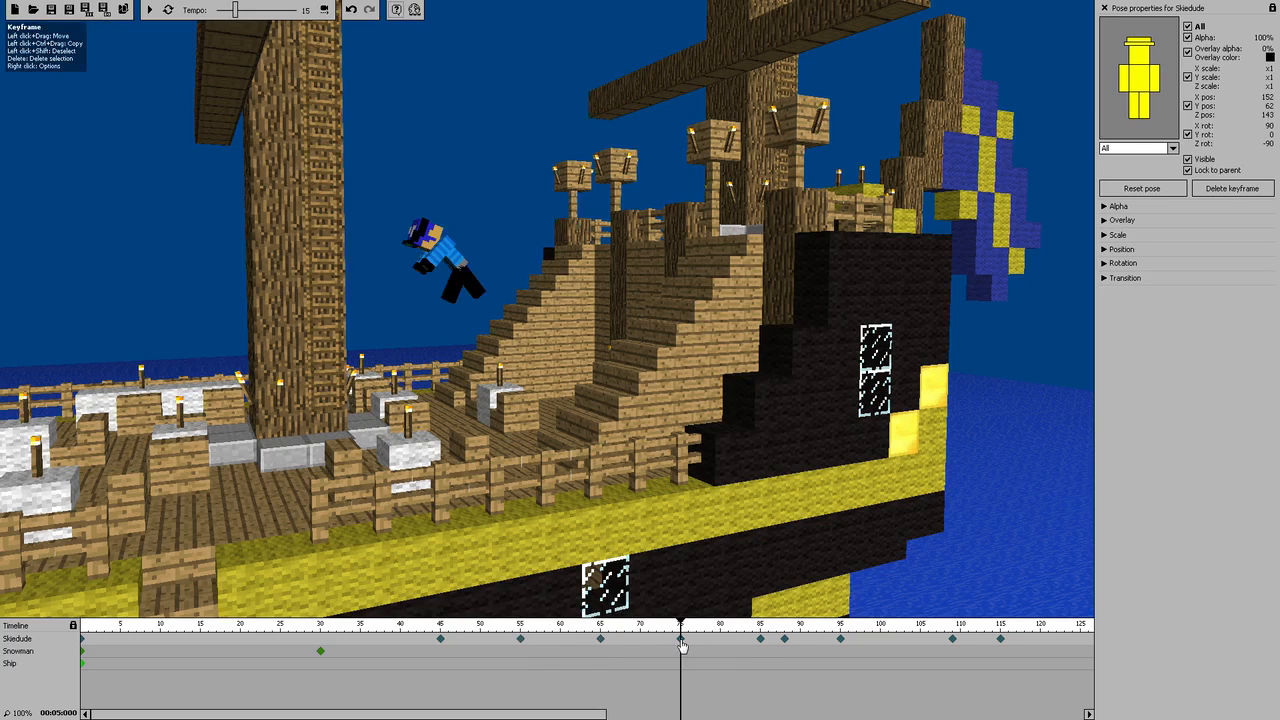
pyautogui.click(601, 642)
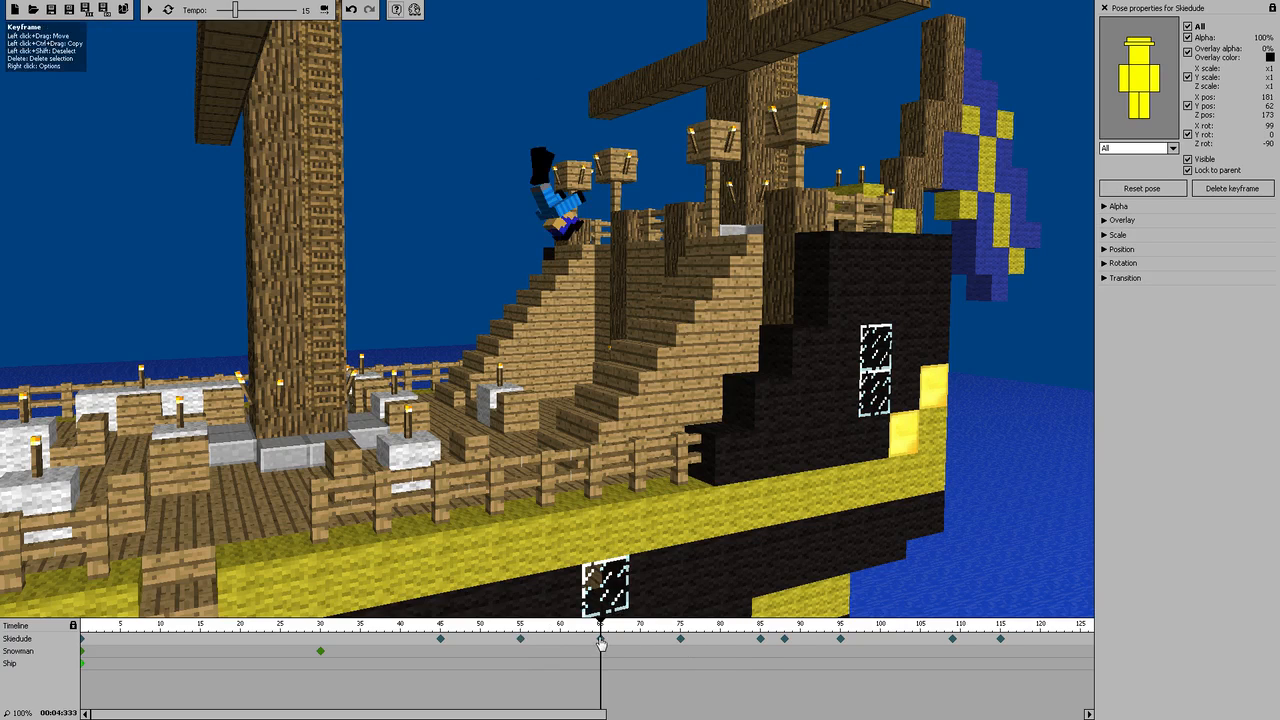
pyautogui.click(681, 641)
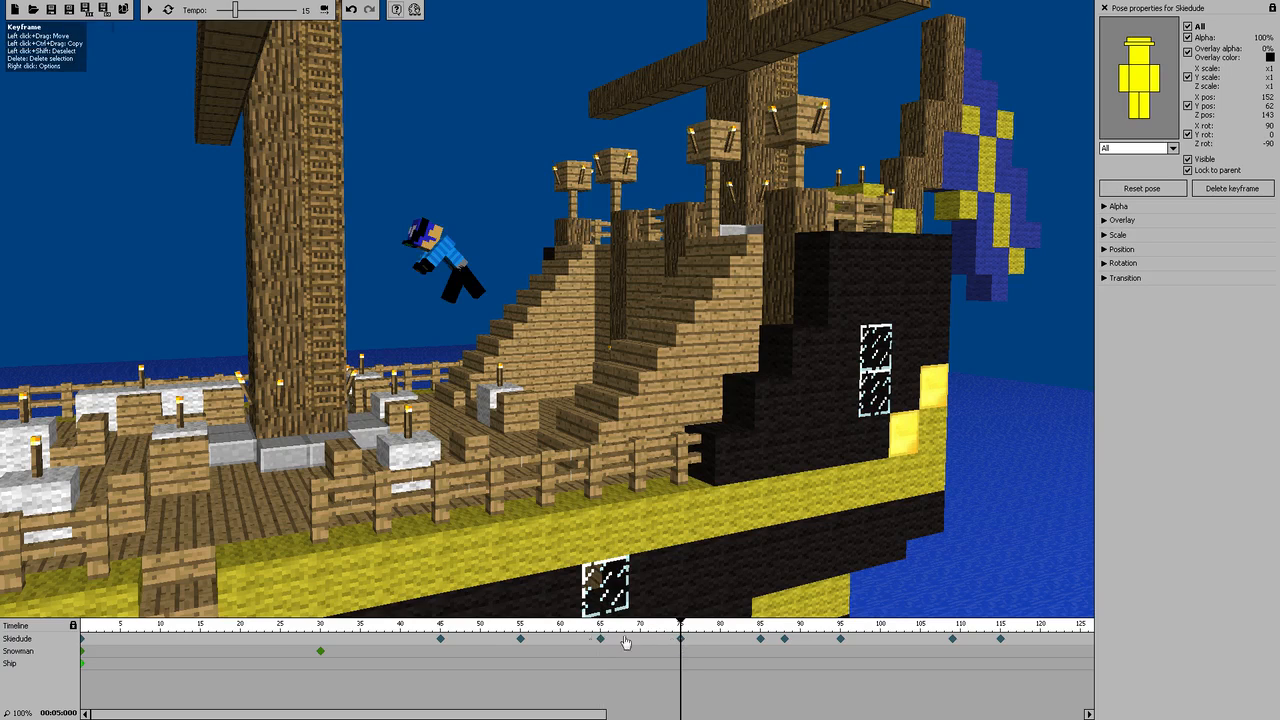
# Play the animation from Skiedude's keyframe at frame 45, pausing and resuming it to check the in-between poses
pyautogui.click(441, 640)
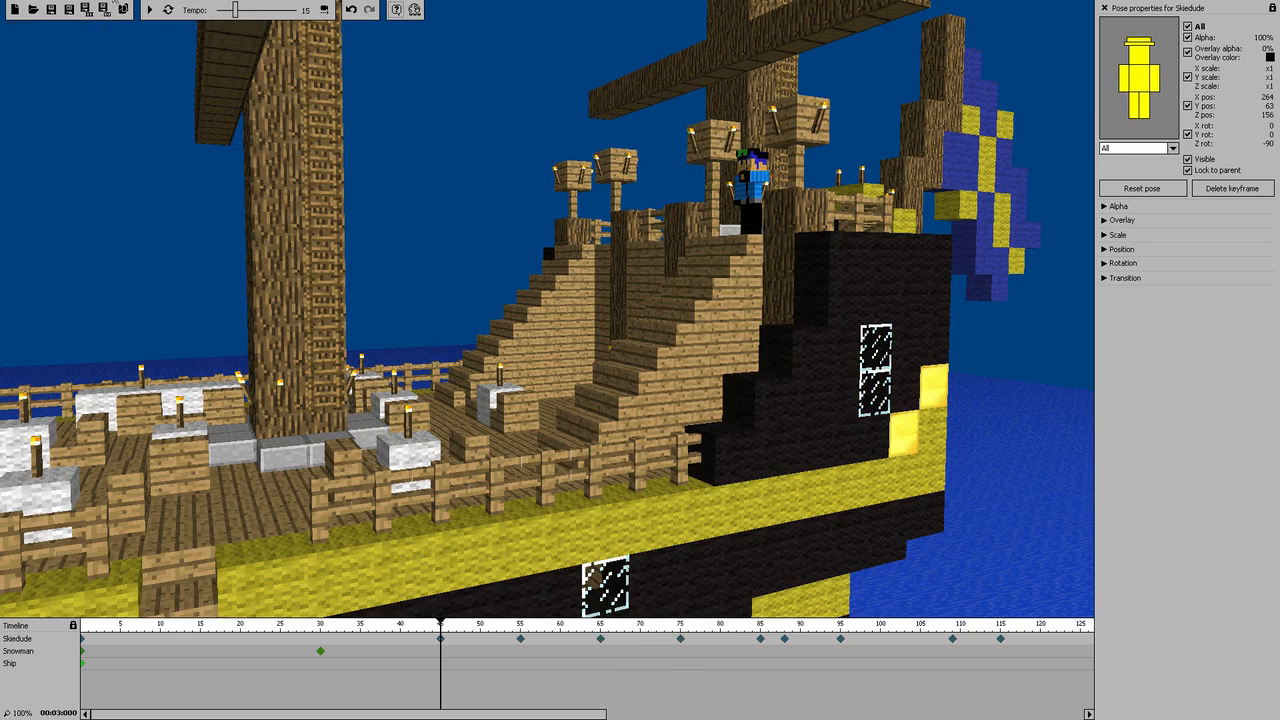
pyautogui.click(150, 11)
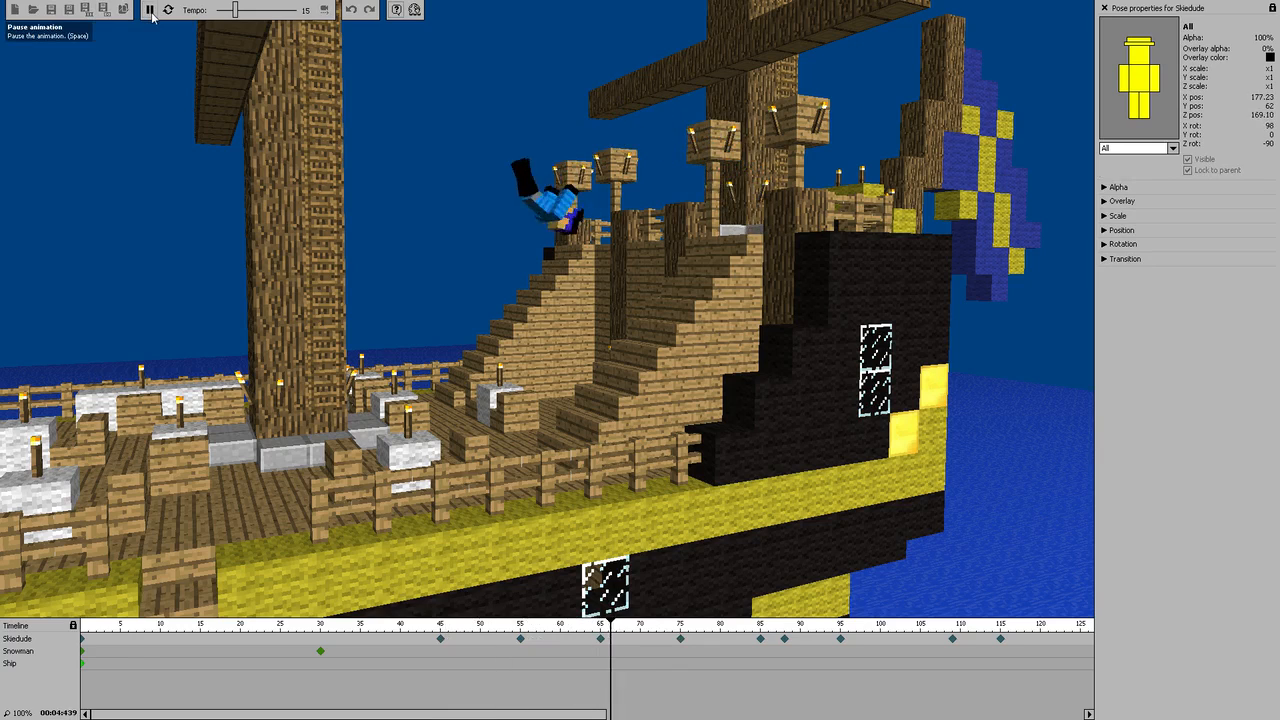
pyautogui.click(150, 11)
pyautogui.click(150, 11)
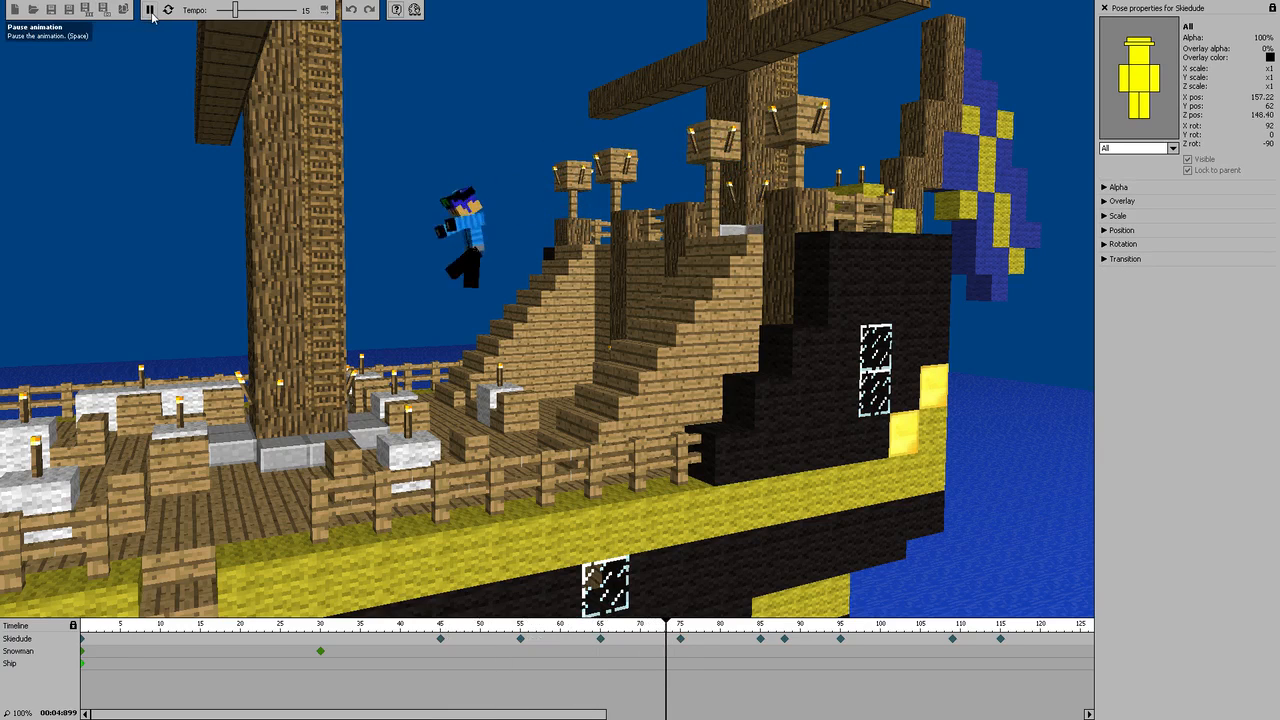
# Pause the playback and examine Skiedude's poses at the keyframes on frames 88, 95, 109 and 115
pyautogui.click(150, 11)
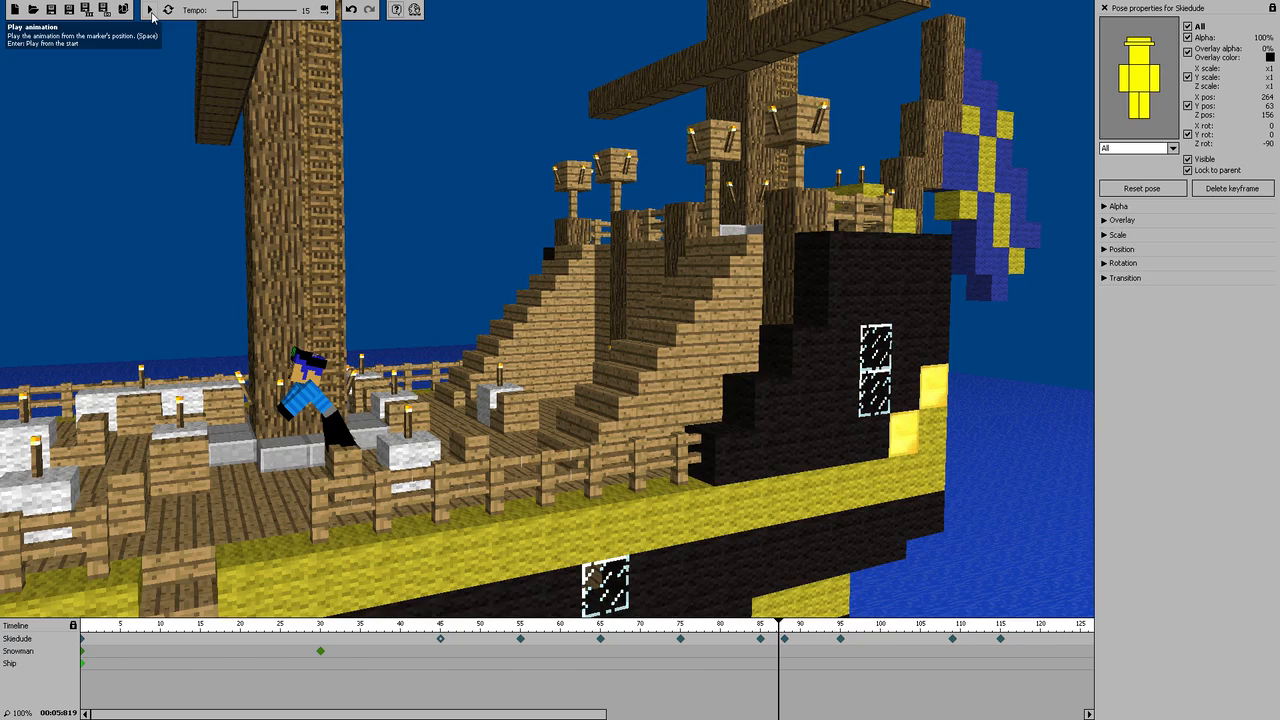
pyautogui.click(796, 642)
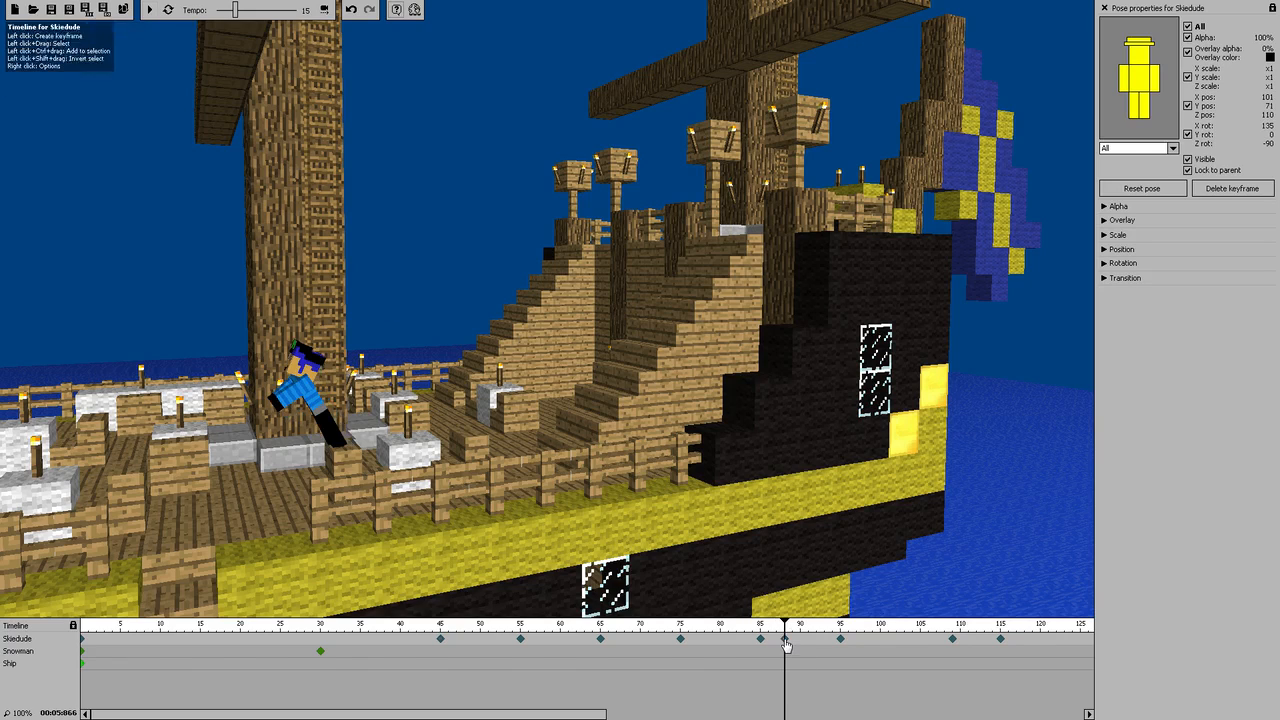
pyautogui.click(843, 643)
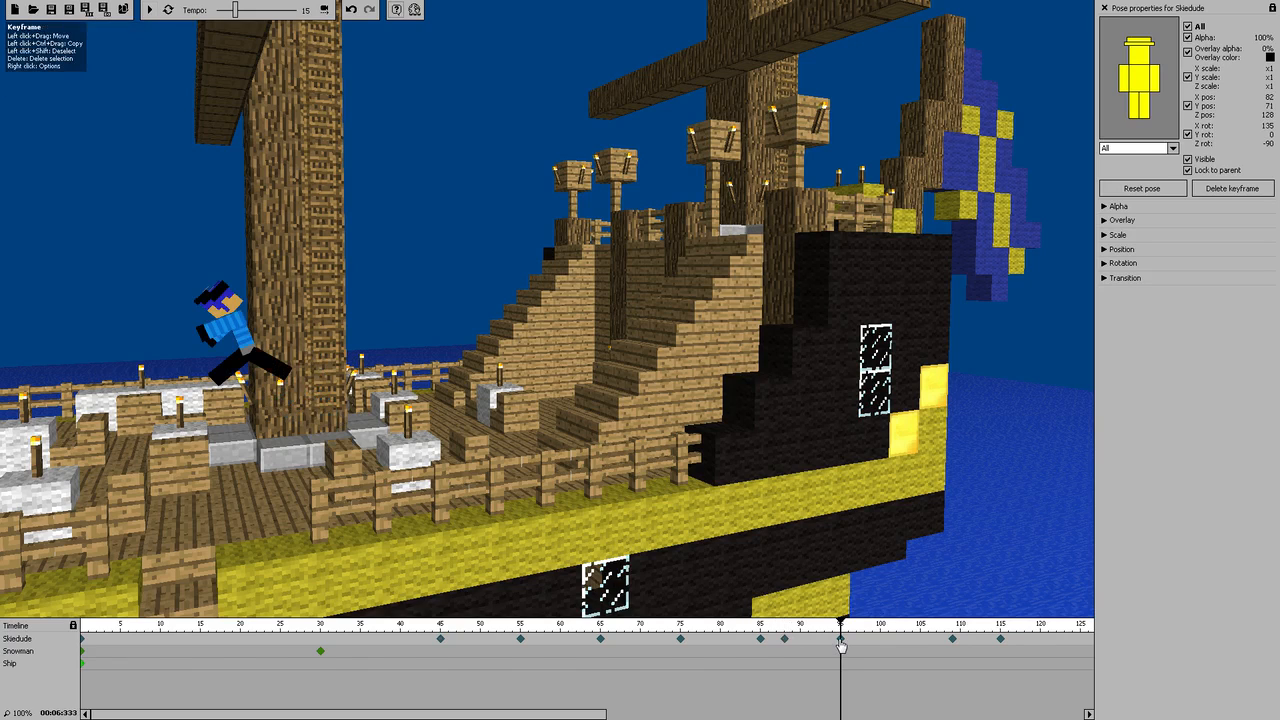
pyautogui.click(953, 641)
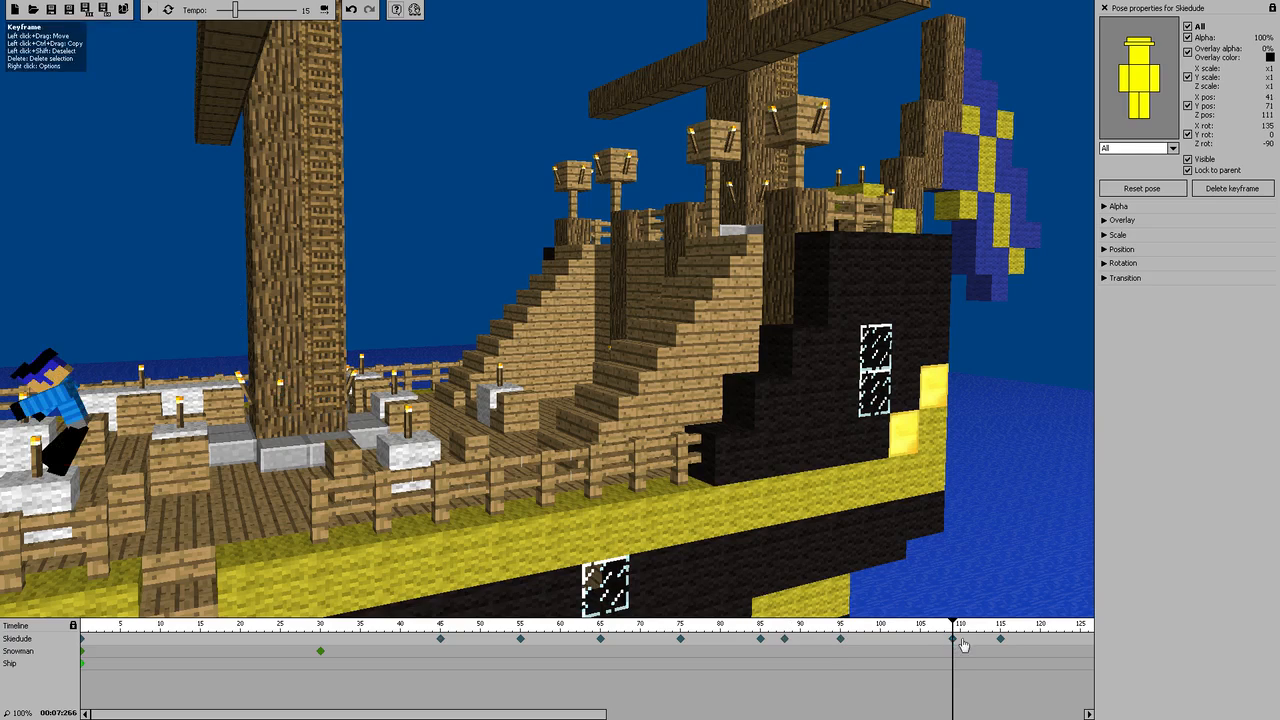
pyautogui.click(999, 642)
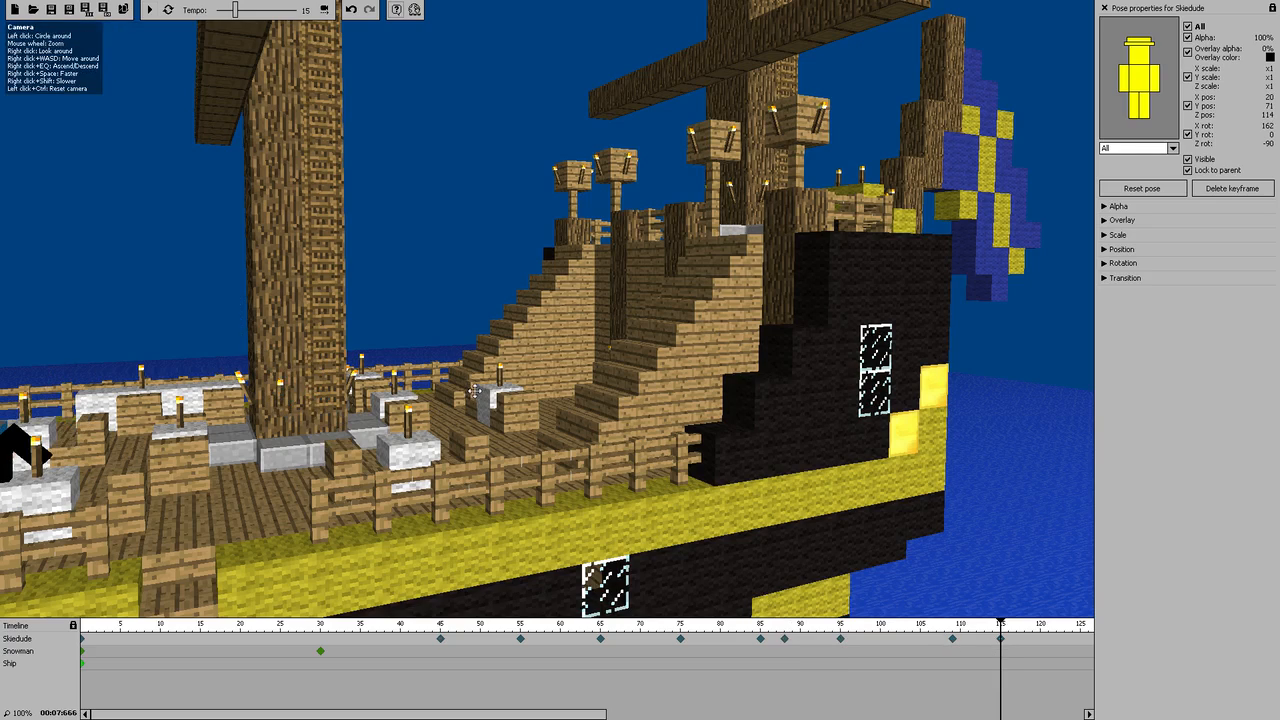
pyautogui.moveTo(476, 391); pyautogui.dragTo(989, 525, button='right')
pyautogui.moveTo(593, 714); pyautogui.dragTo(502, 710)
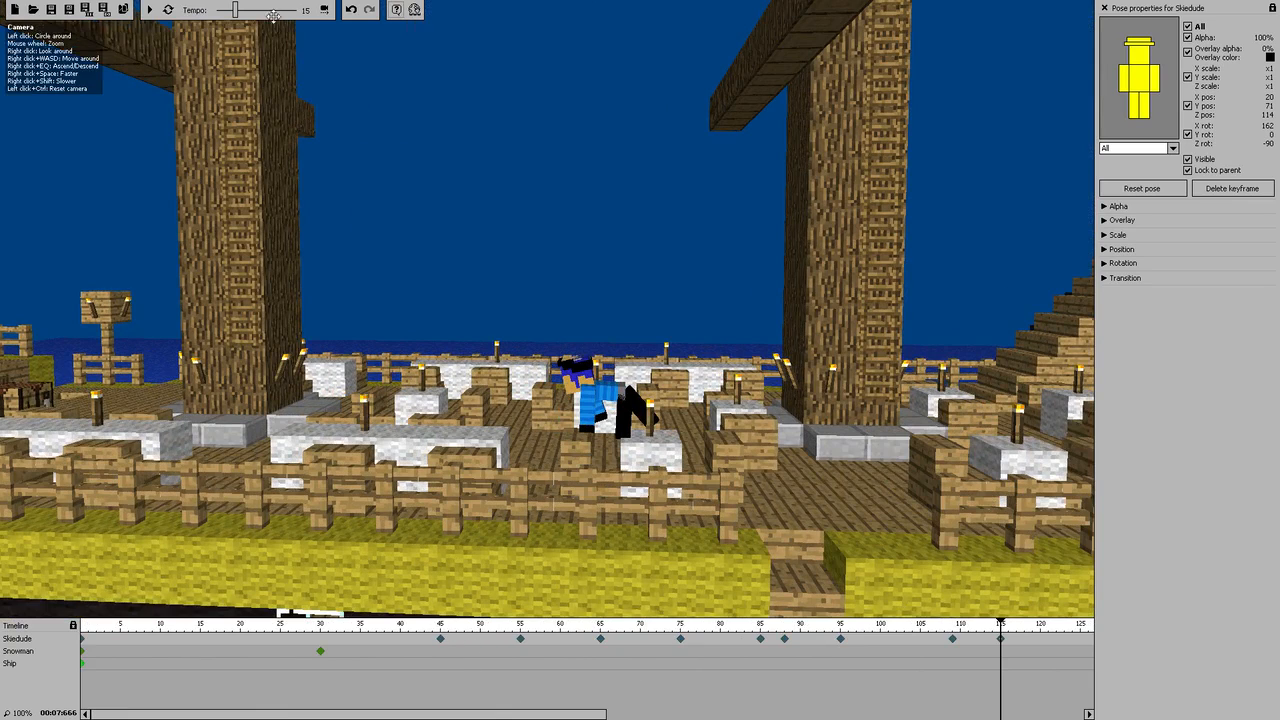
# Show the camera's timeline and view the scene from its keyframes on frames 35 and 60
pyautogui.click(324, 10)
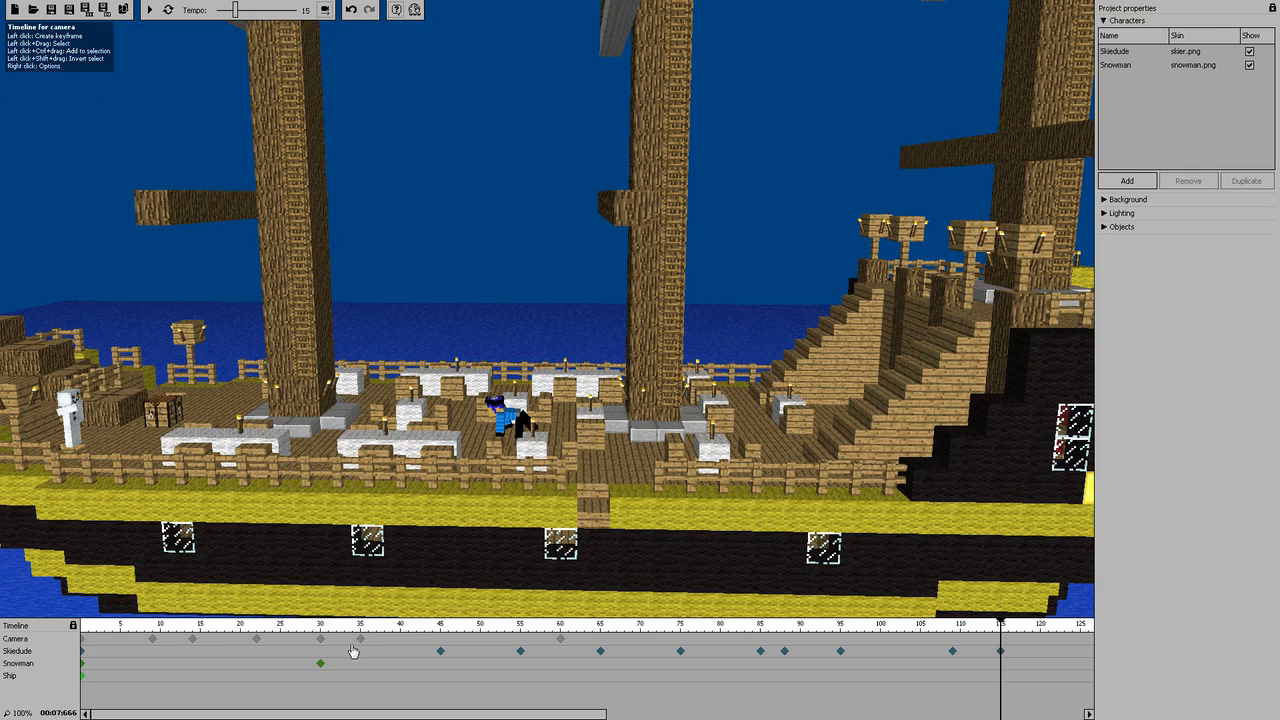
pyautogui.click(361, 639)
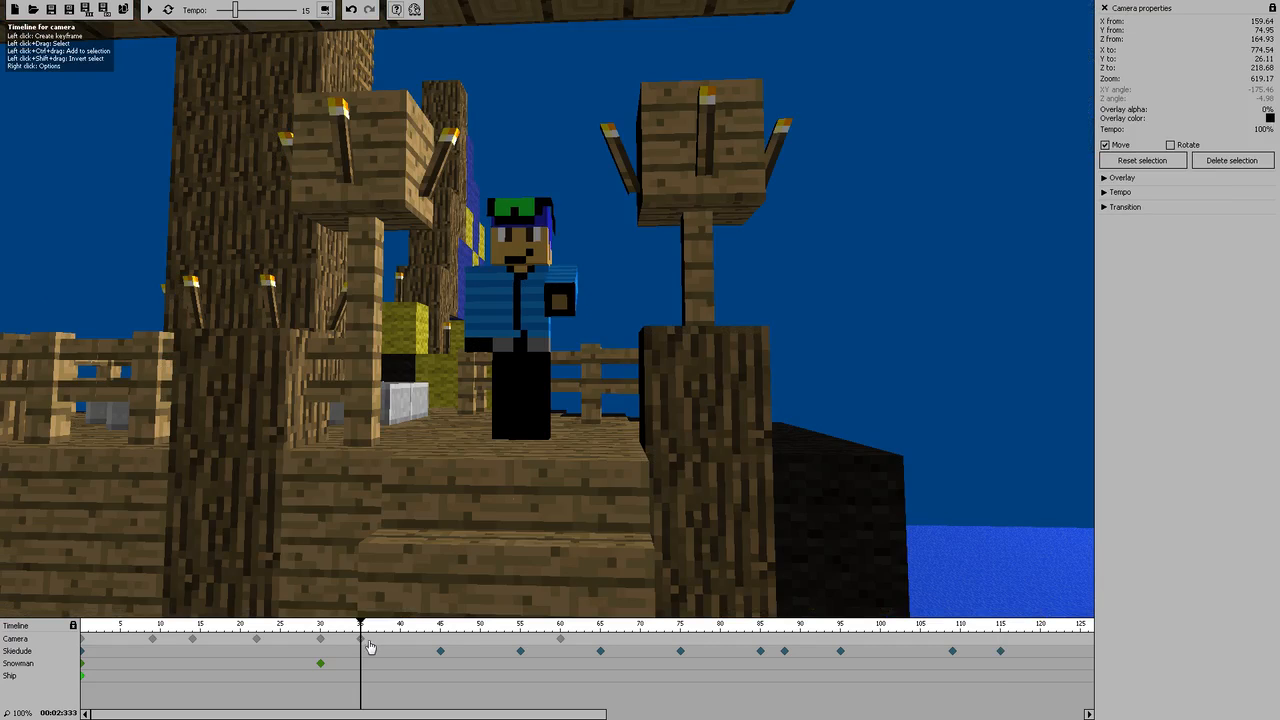
pyautogui.click(561, 641)
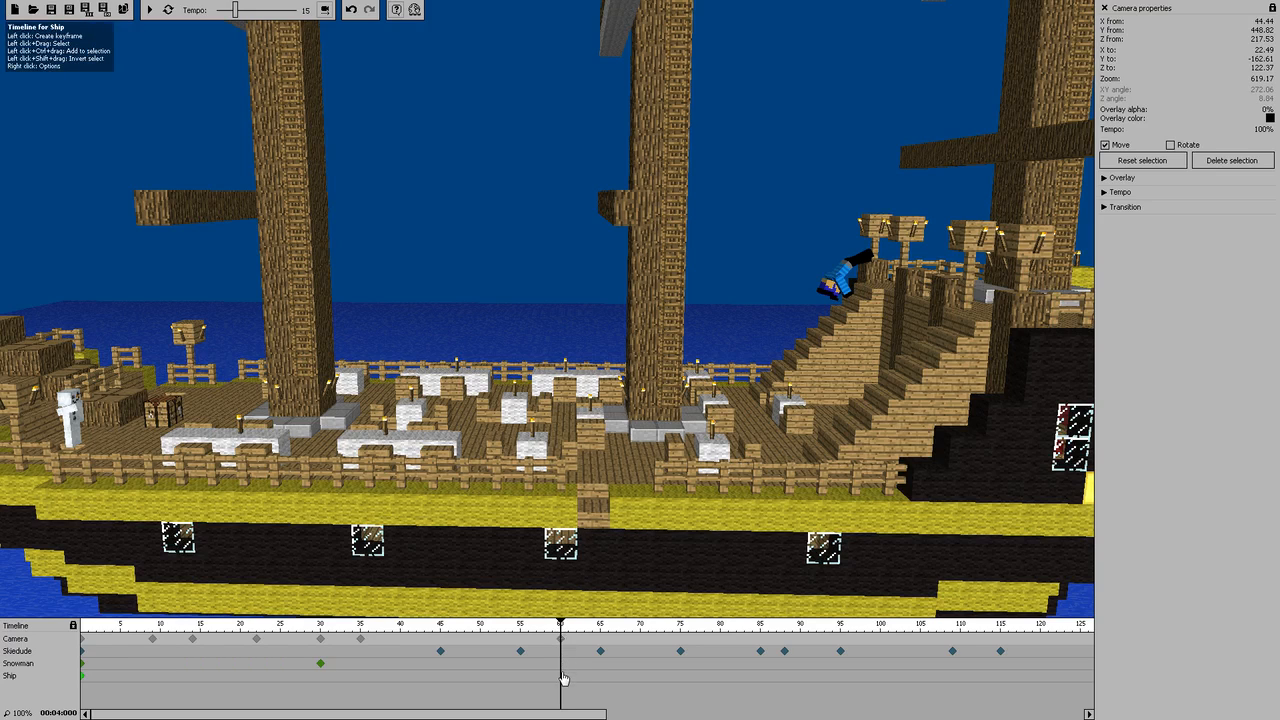
# Compare Skiedude's keyframes on frames 45 and 55 through the moving camera, and hide the camera's timeline
pyautogui.click(441, 651)
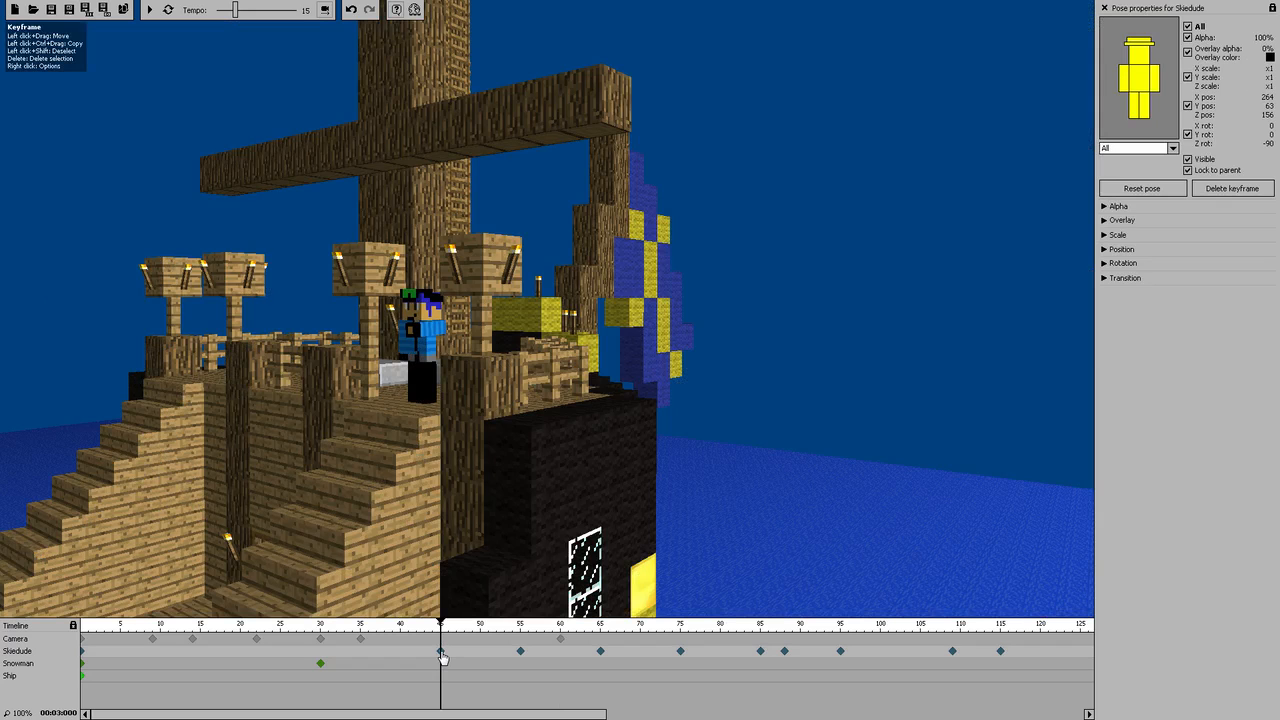
pyautogui.click(520, 652)
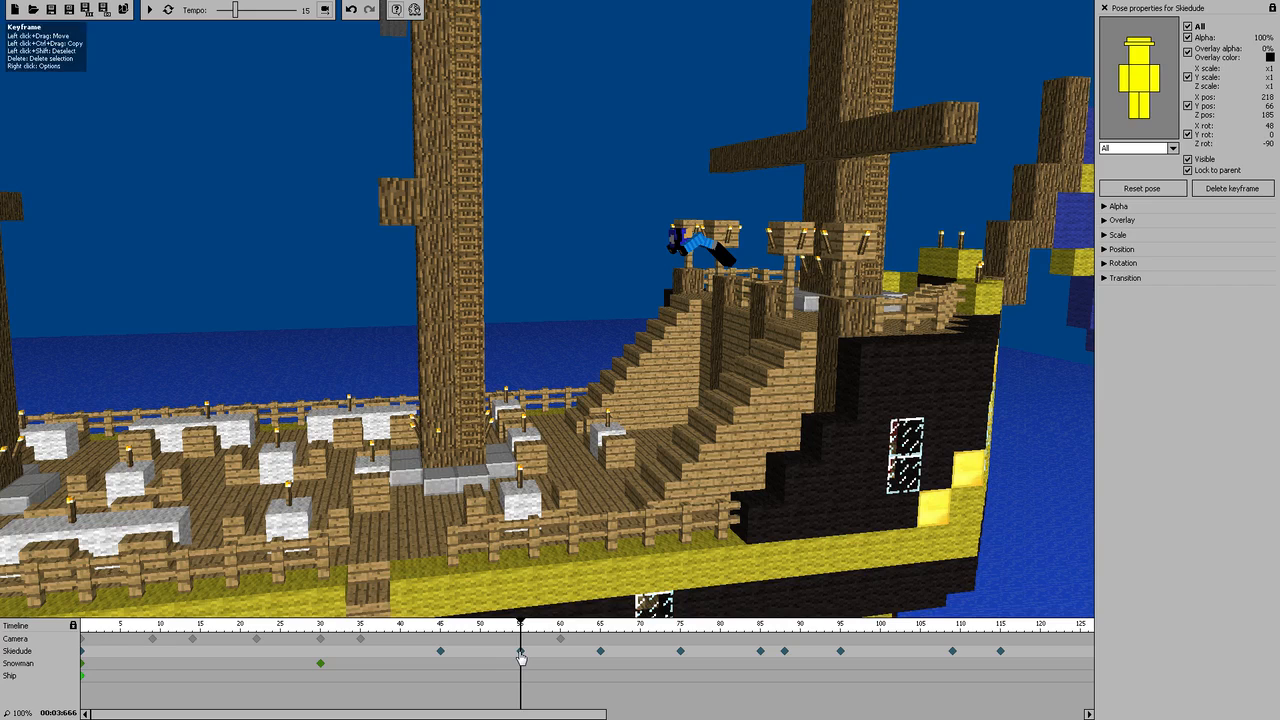
pyautogui.click(441, 651)
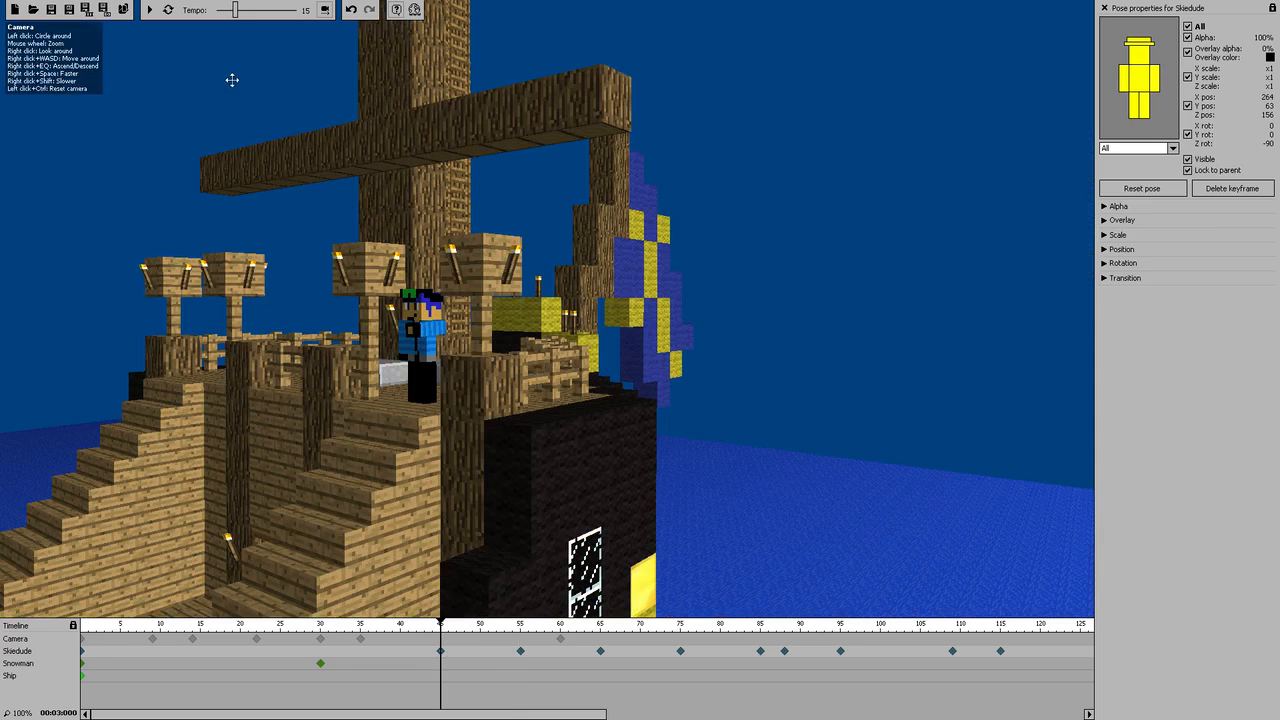
pyautogui.click(520, 651)
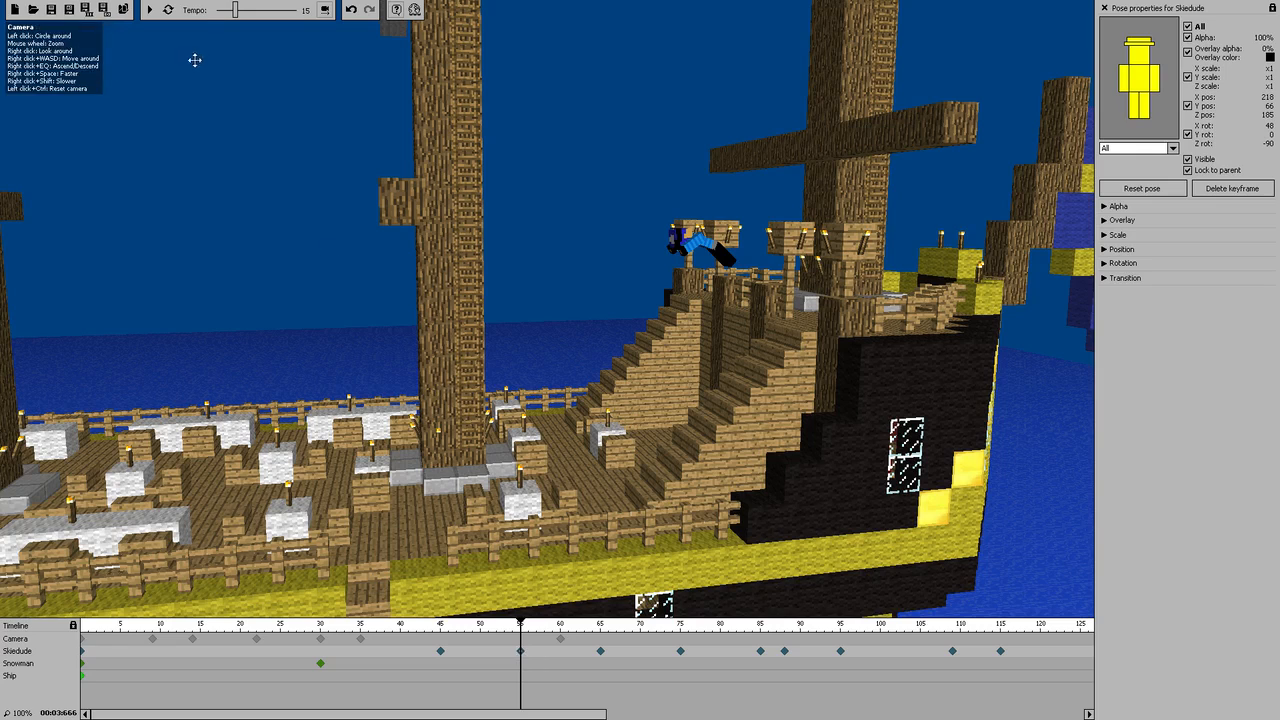
pyautogui.click(326, 10)
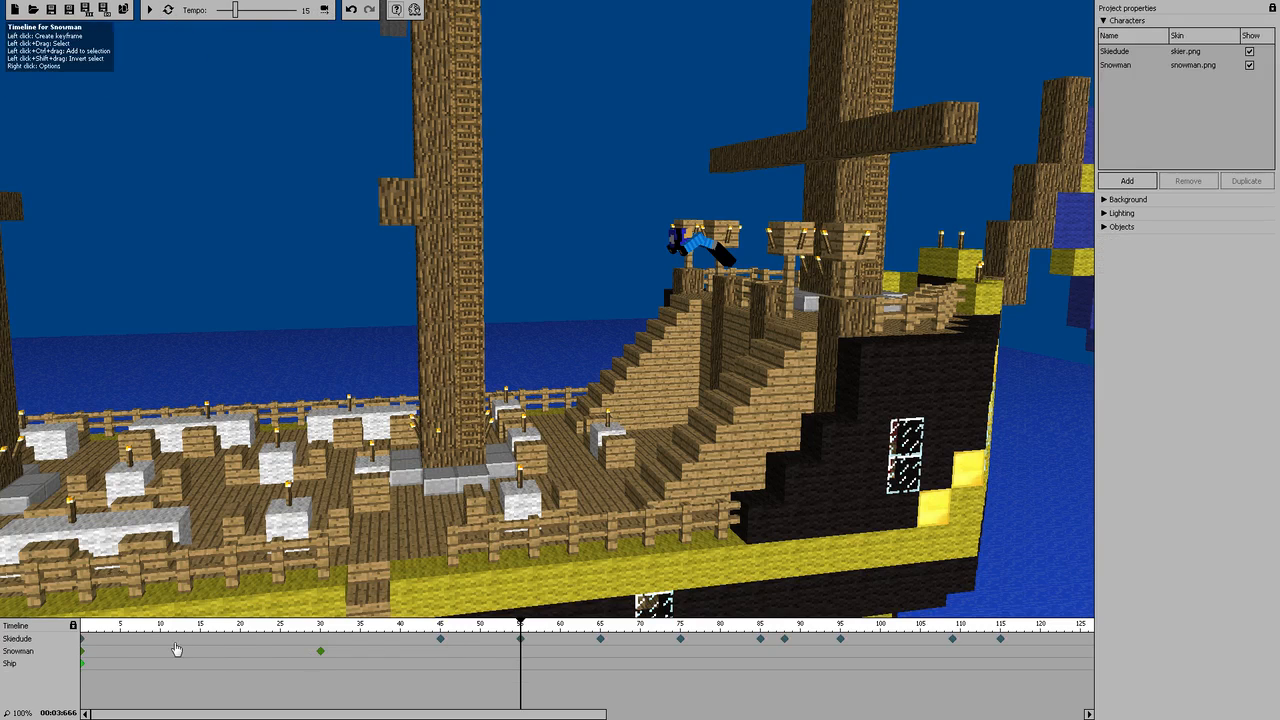
# Add a Snowman keyframe at frame 55 and set the body's X rotation to 11
pyautogui.click(520, 651)
pyautogui.moveTo(497, 478); pyautogui.dragTo(562, 291, button='right')
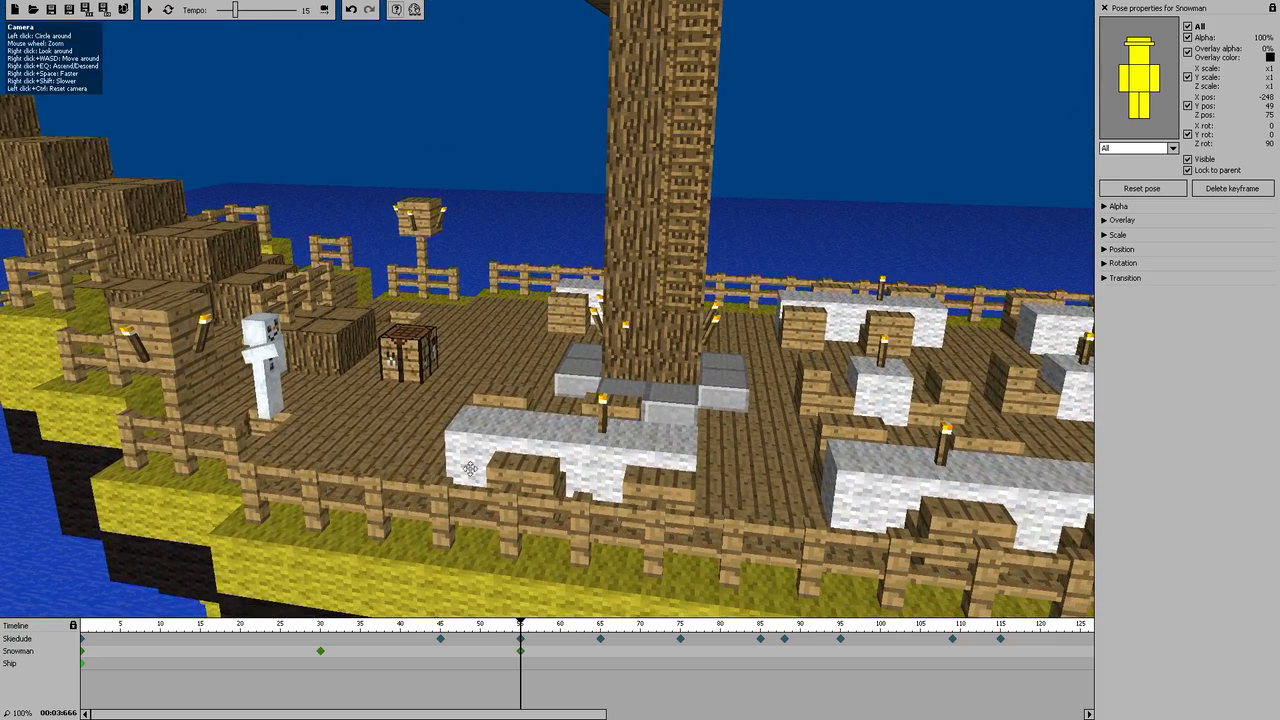
pyautogui.click(1147, 89)
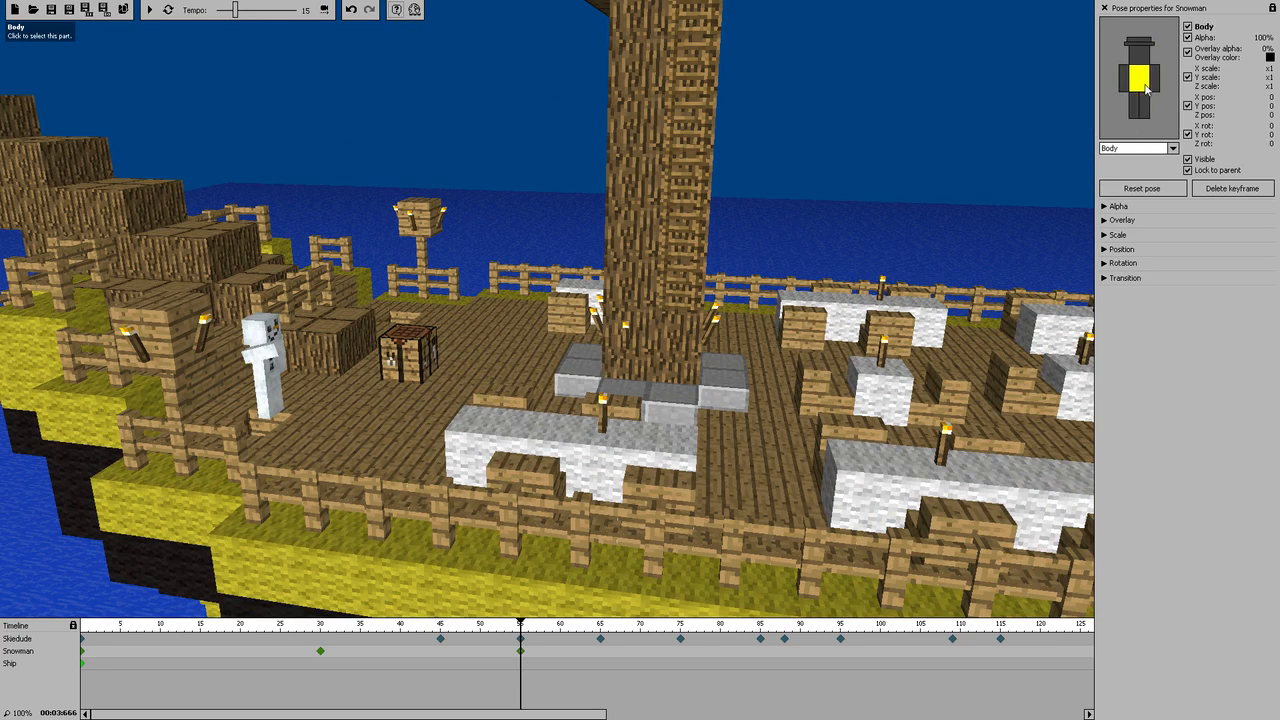
pyautogui.click(1103, 263)
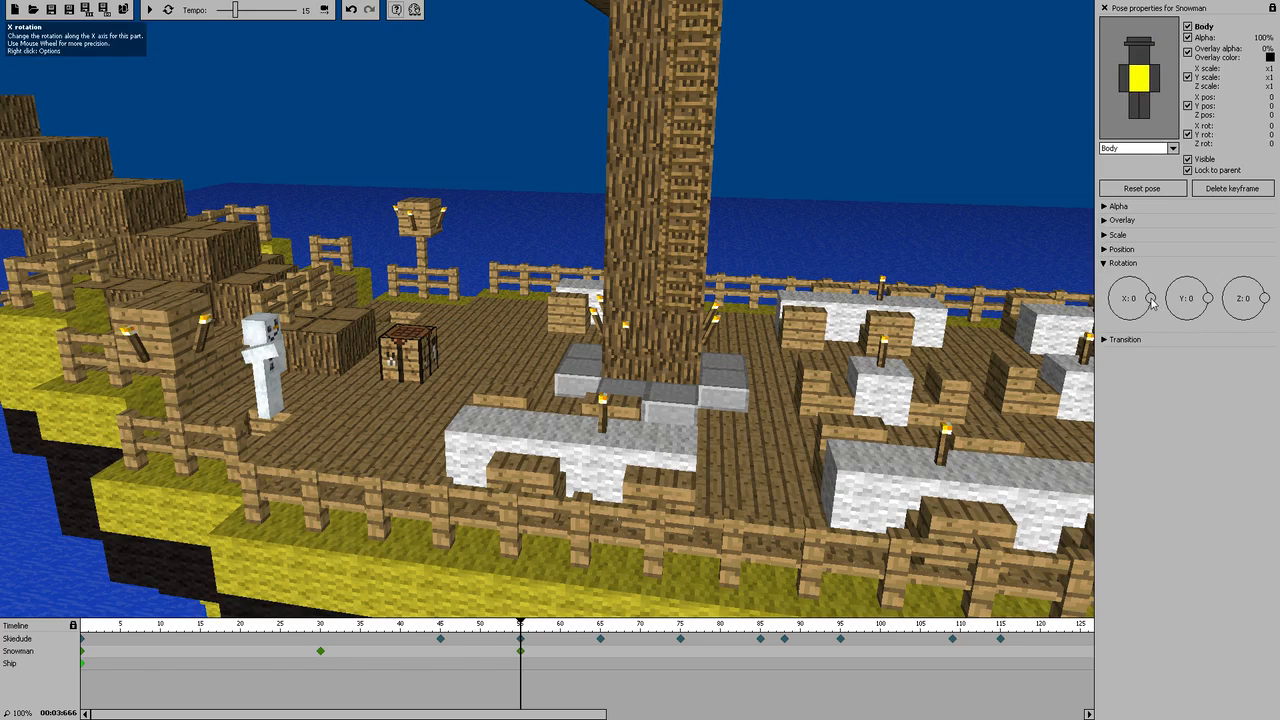
pyautogui.scroll(9, 1151, 304)
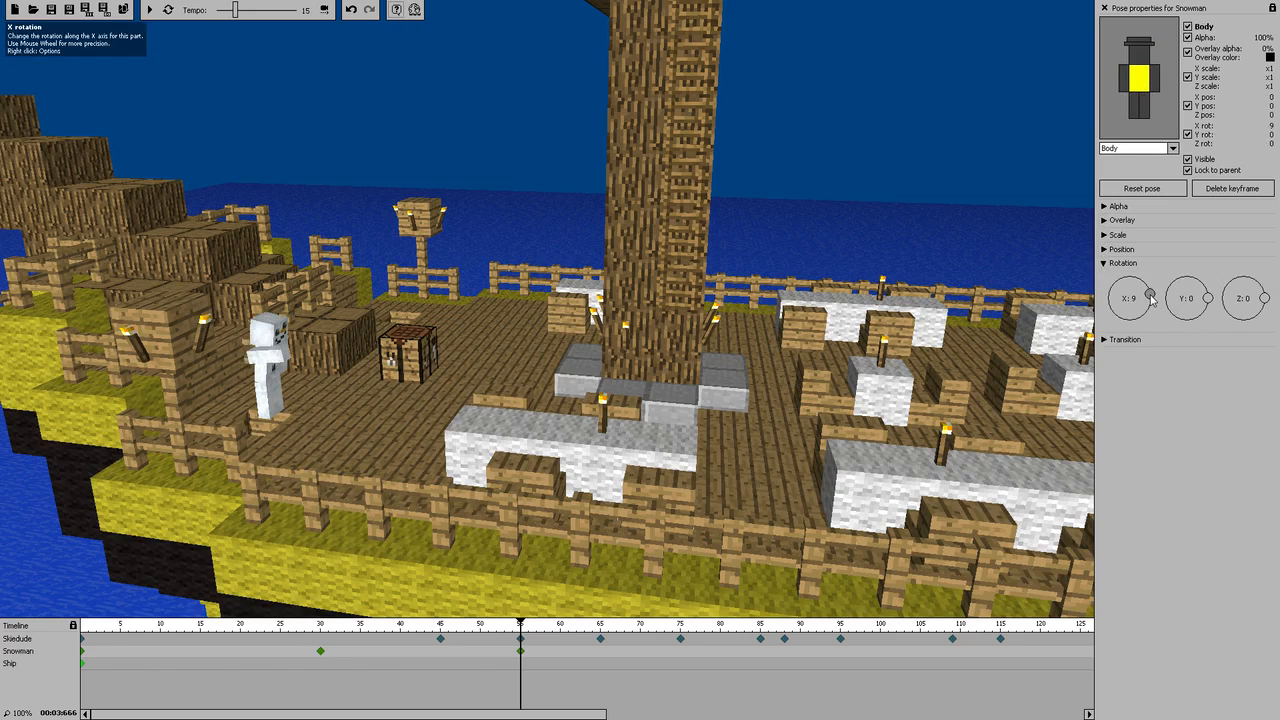
pyautogui.scroll(2, 1151, 301)
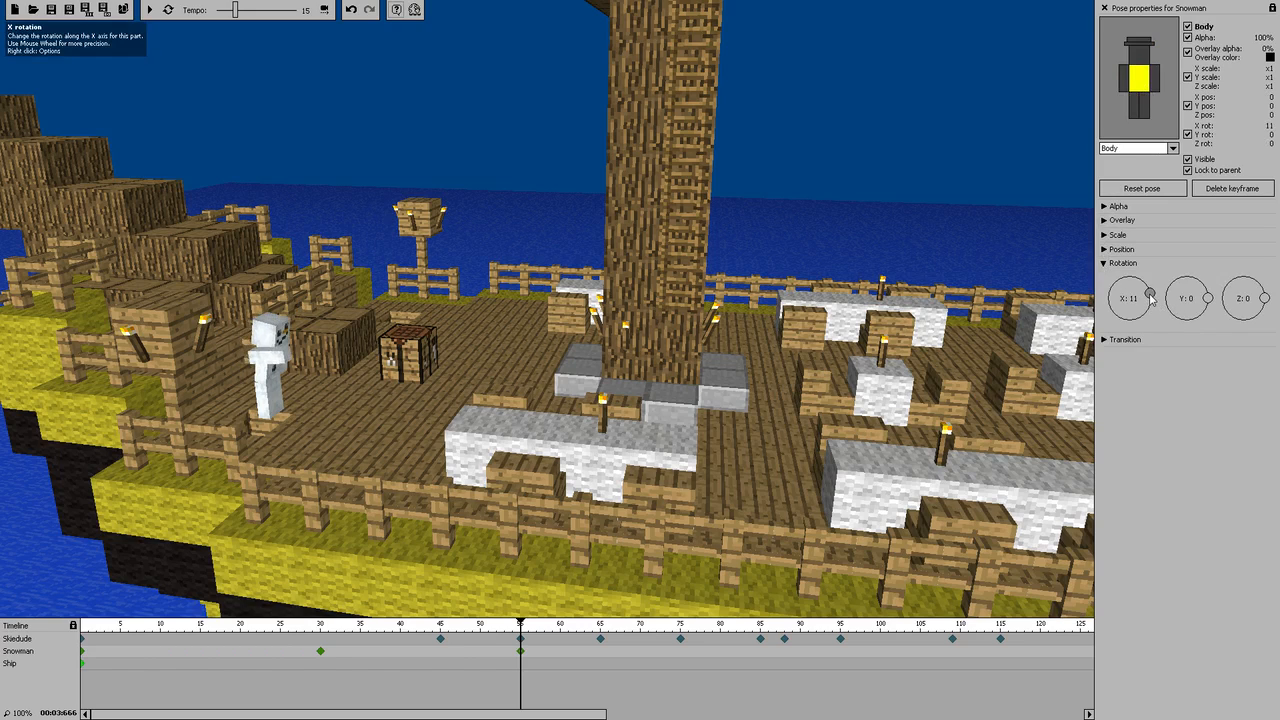
# Rotate Snowman's left and right legs around the X axis into a stride at frame 55
pyautogui.click(1144, 106)
pyautogui.scroll(2, 1149, 298)
pyautogui.moveTo(1148, 299); pyautogui.dragTo(1146, 293)
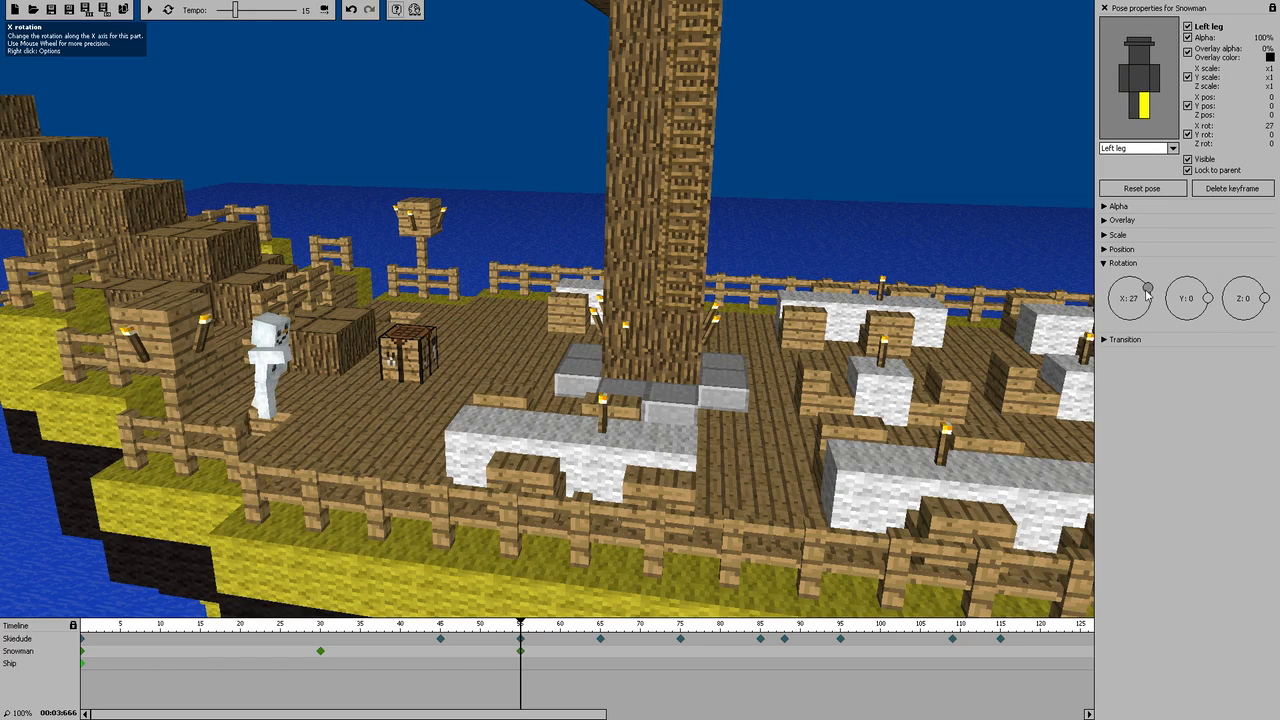
pyautogui.click(1134, 106)
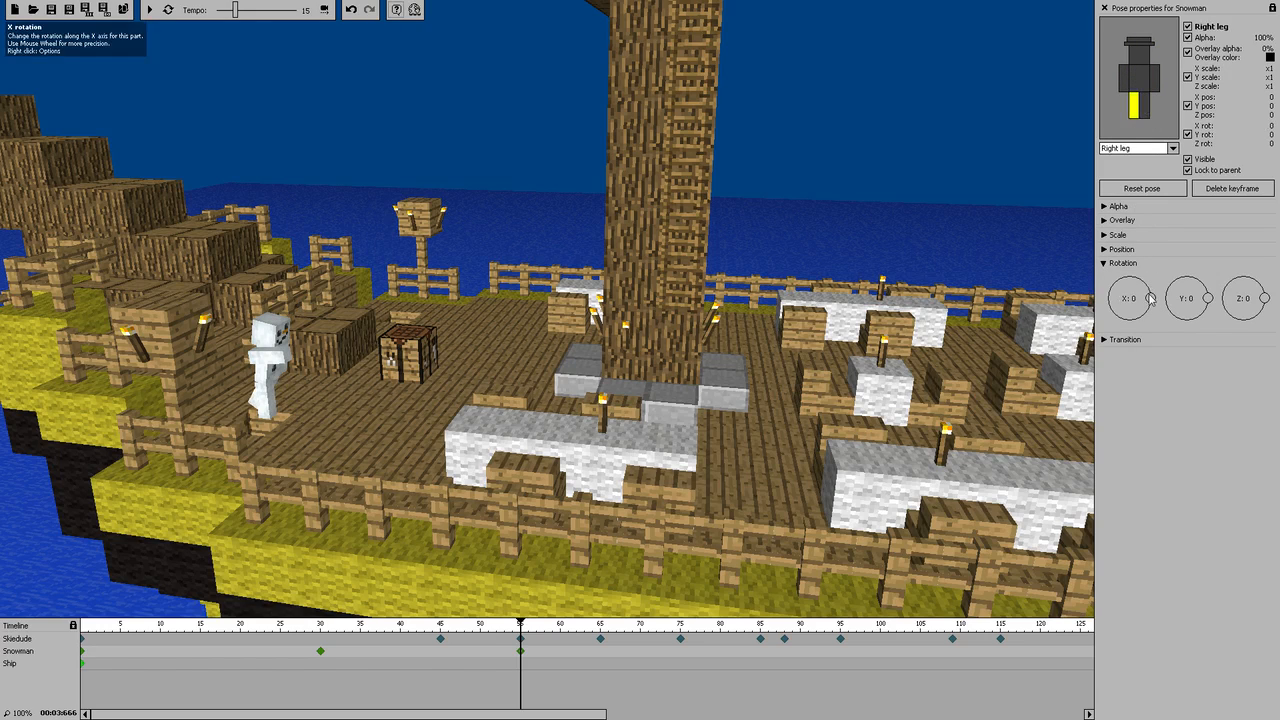
pyautogui.moveTo(1150, 303)
pyautogui.mouseDown()
pyautogui.moveTo(1154, 313)
pyautogui.moveTo(1150, 288)
pyautogui.mouseUp()
# Swing Snowman's arms in opposite directions around the X axis at frame 55, setting the right arm to 41
pyautogui.click(1139, 78)
pyautogui.click(1155, 78)
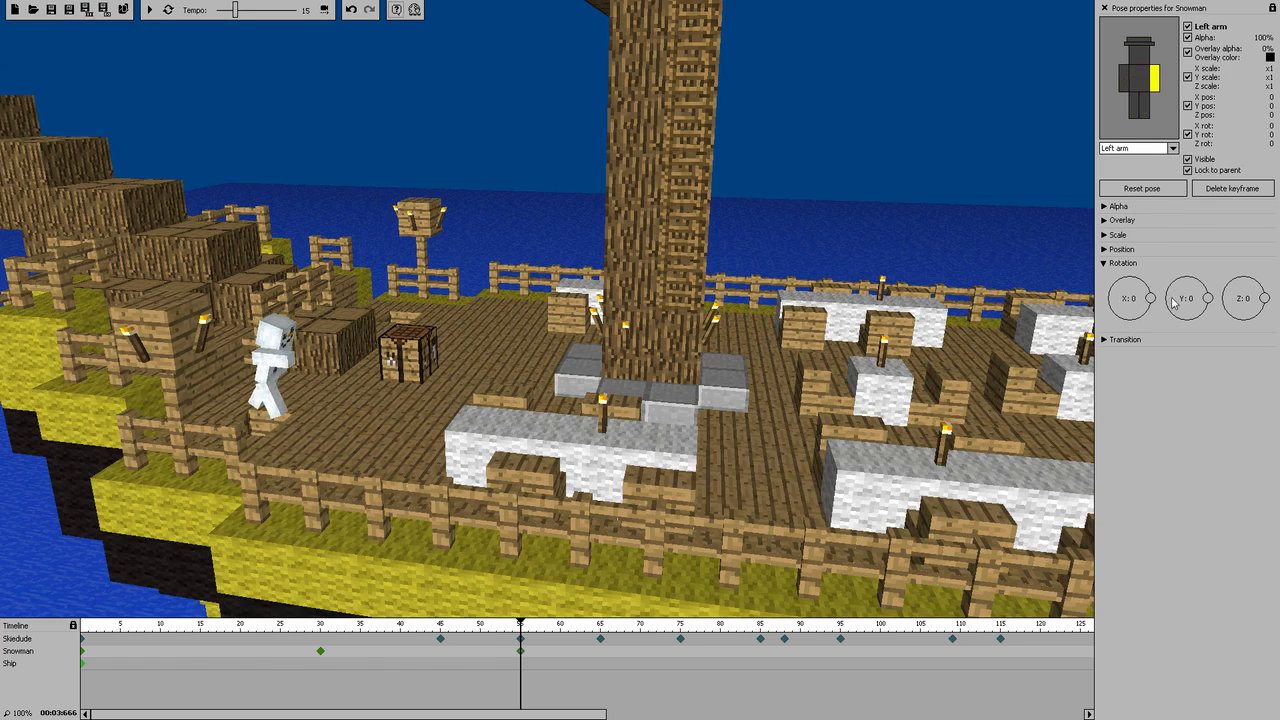
pyautogui.moveTo(1150, 308)
pyautogui.mouseDown()
pyautogui.moveTo(1160, 332)
pyautogui.moveTo(1141, 324)
pyautogui.moveTo(1147, 285)
pyautogui.mouseUp()
pyautogui.click(1124, 78)
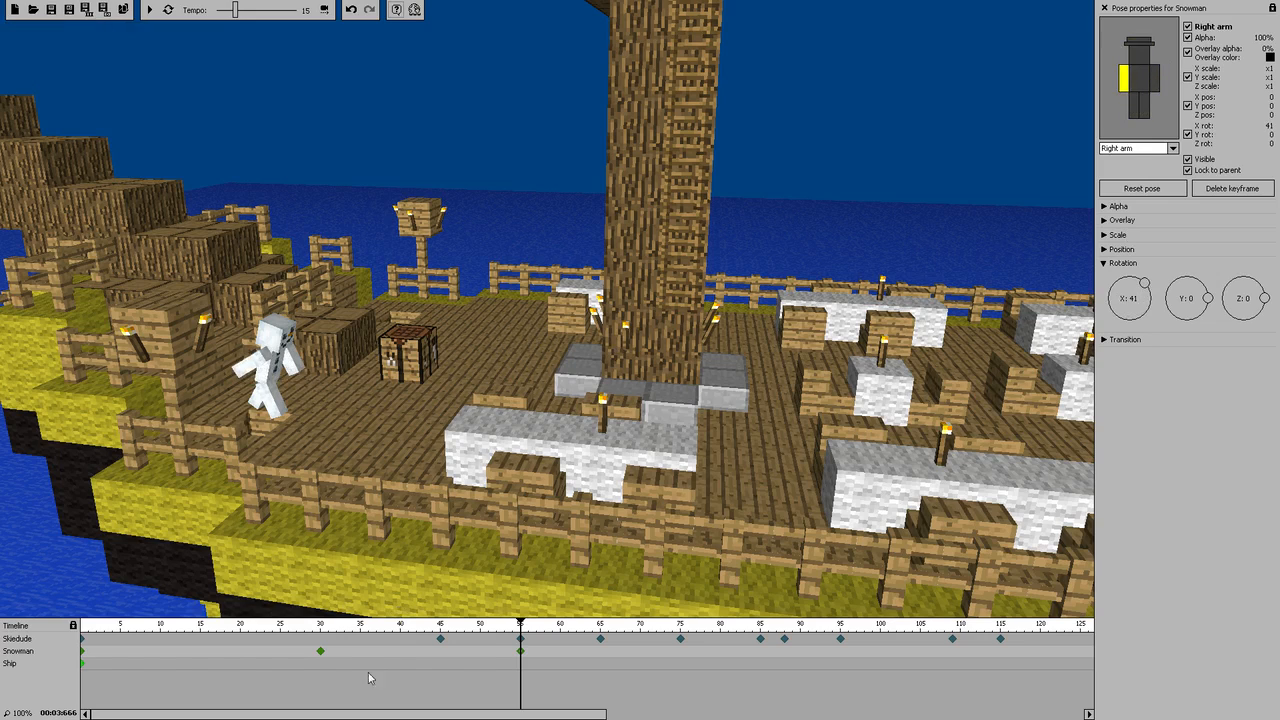
# Play the animation from frame 0 to check Snowman's movement, and view the Snowman keyframe on frame 30
pyautogui.click(320, 655)
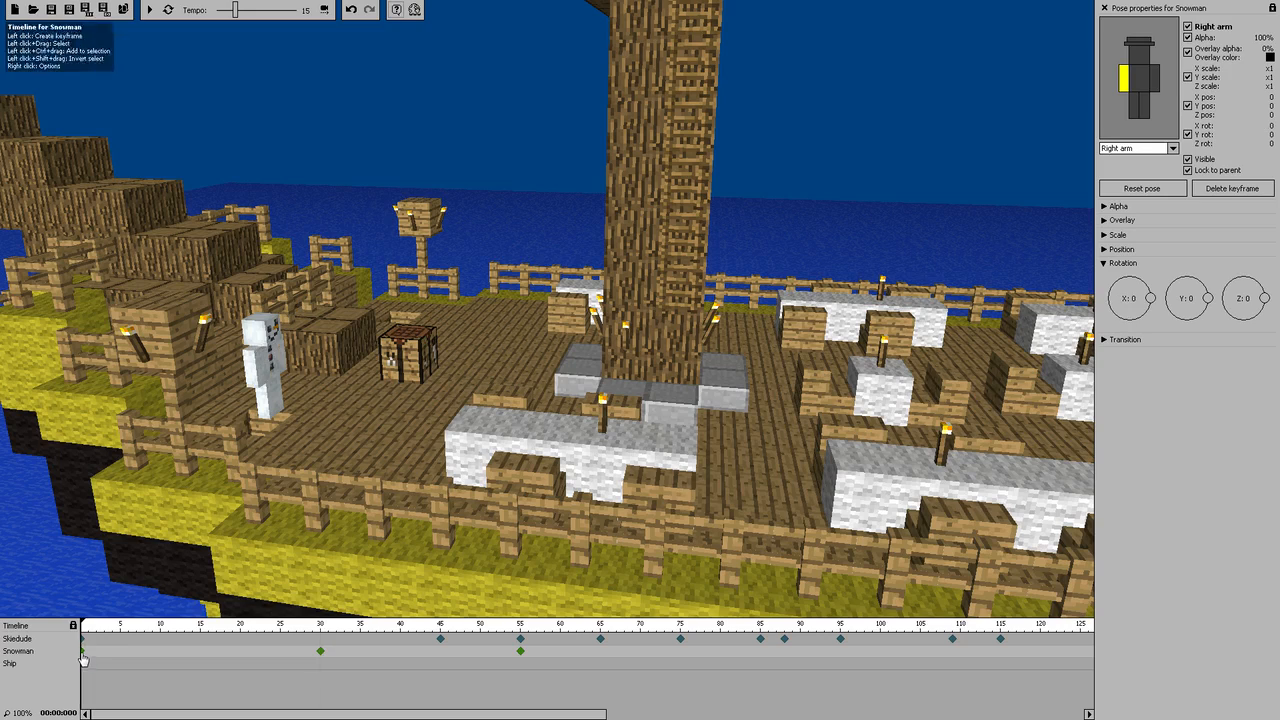
pyautogui.click(148, 10)
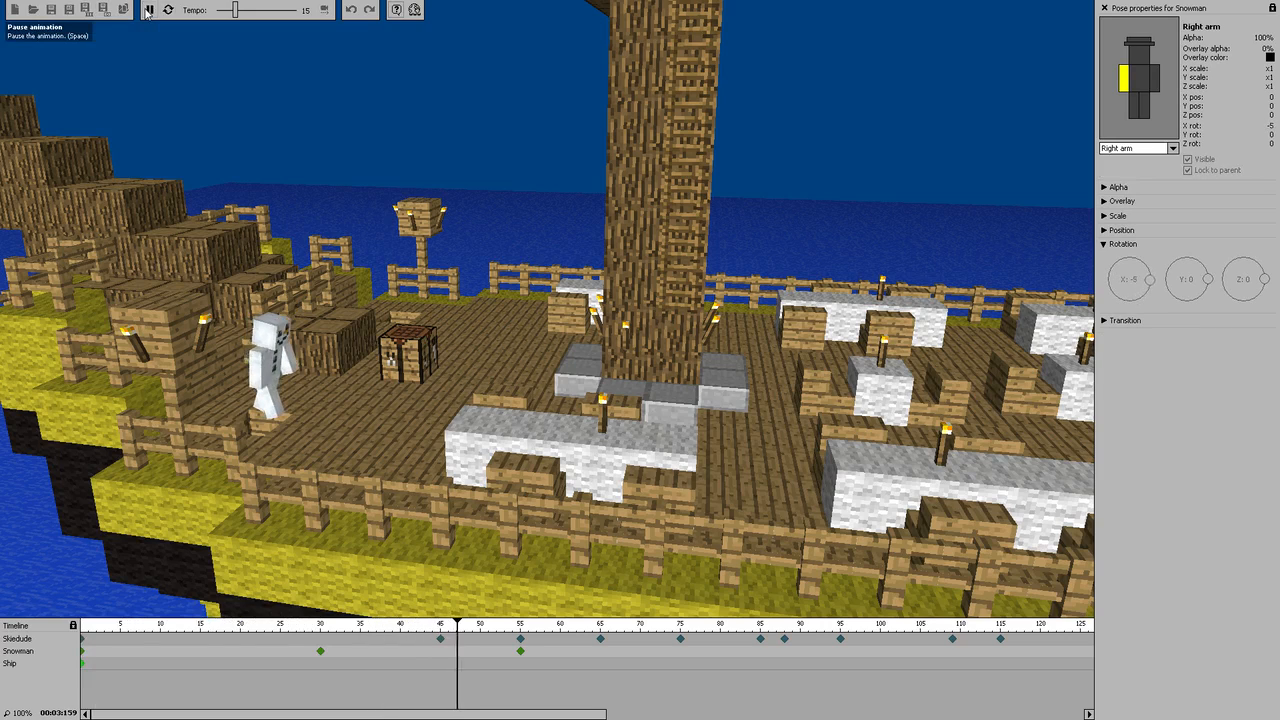
pyautogui.click(321, 653)
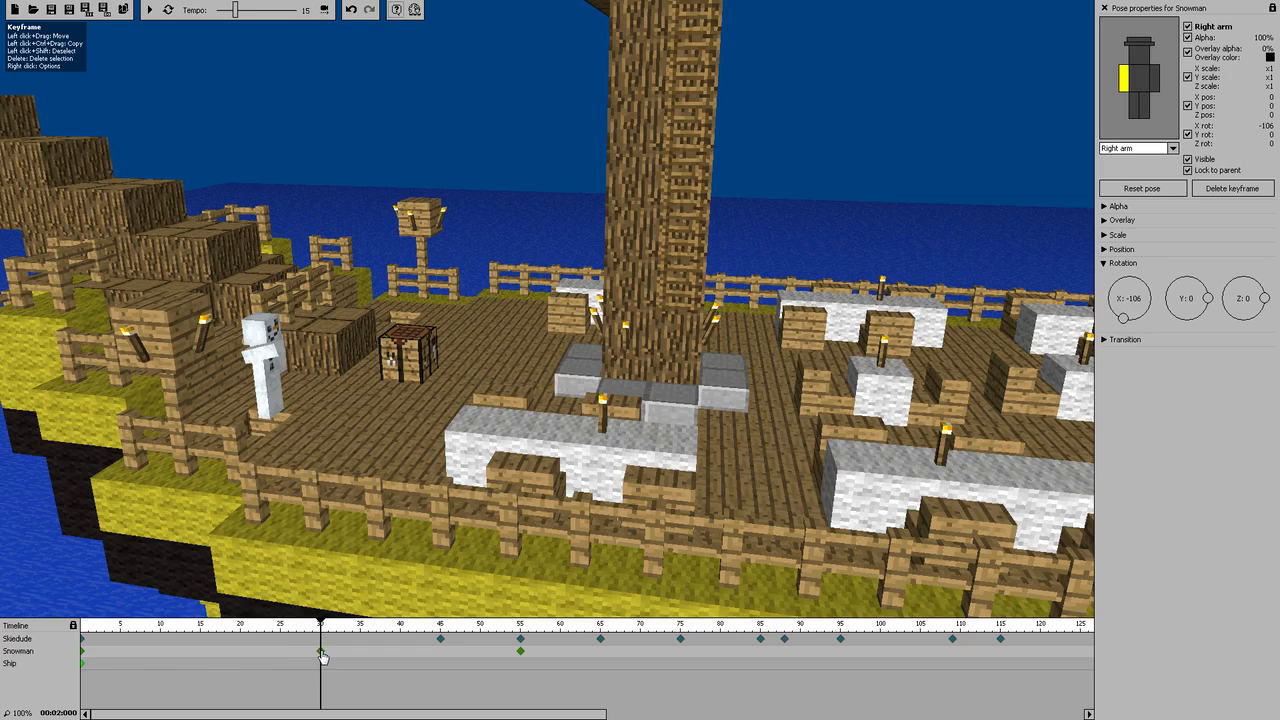
# Delete Snowman's keyframe at frame 55
pyautogui.click(520, 652)
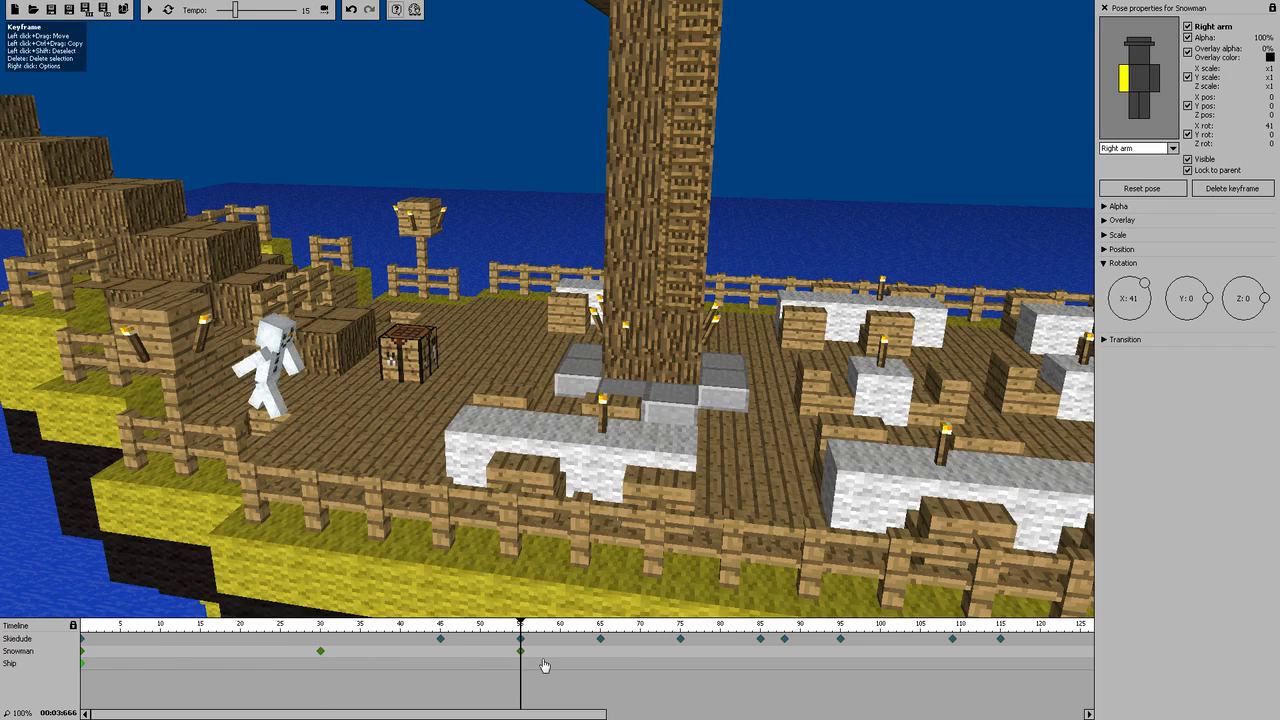
pyautogui.press('Delete')
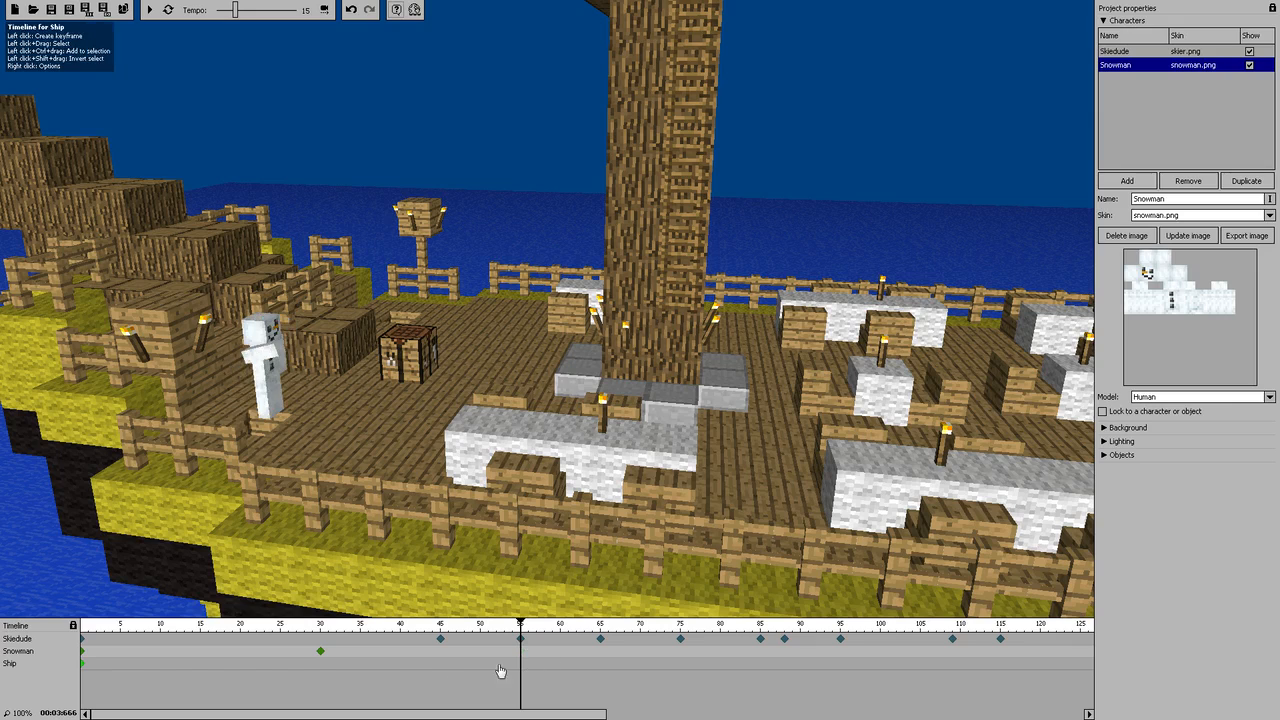
# Show the camera's timeline, add Snowman keyframes at frames 56 and 60, and hide the camera's timeline again
pyautogui.click(324, 10)
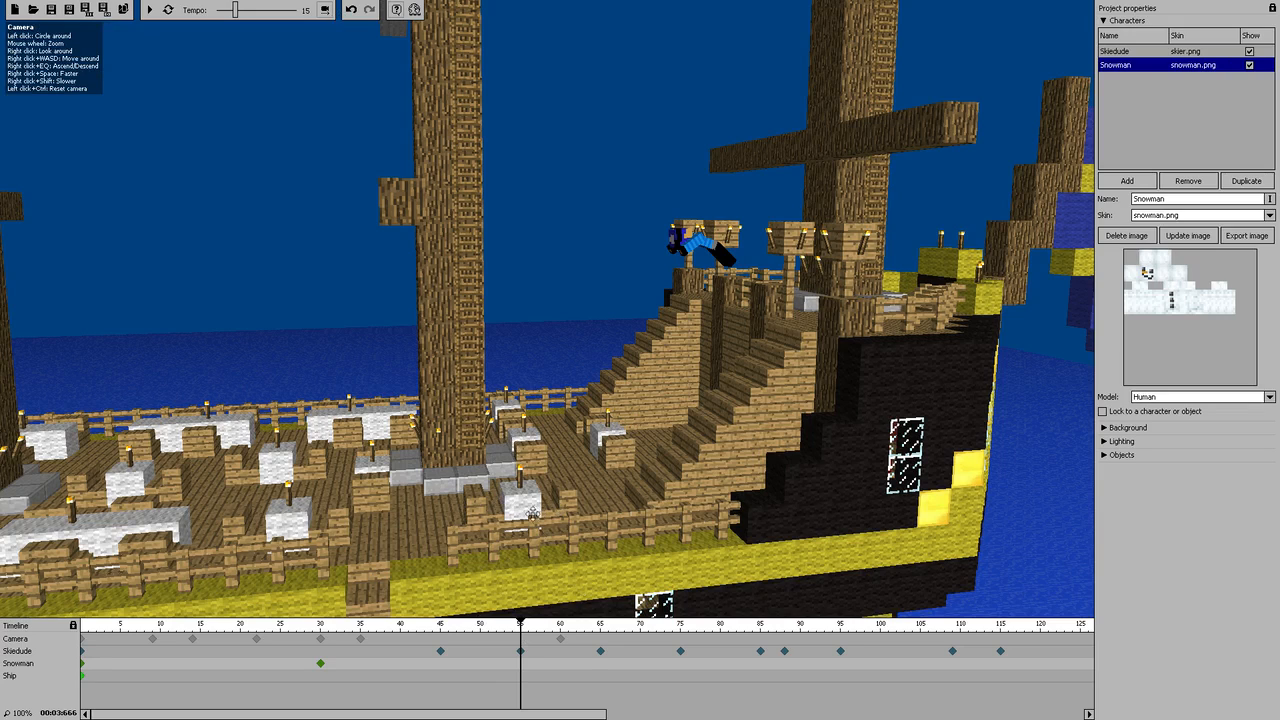
pyautogui.click(561, 639)
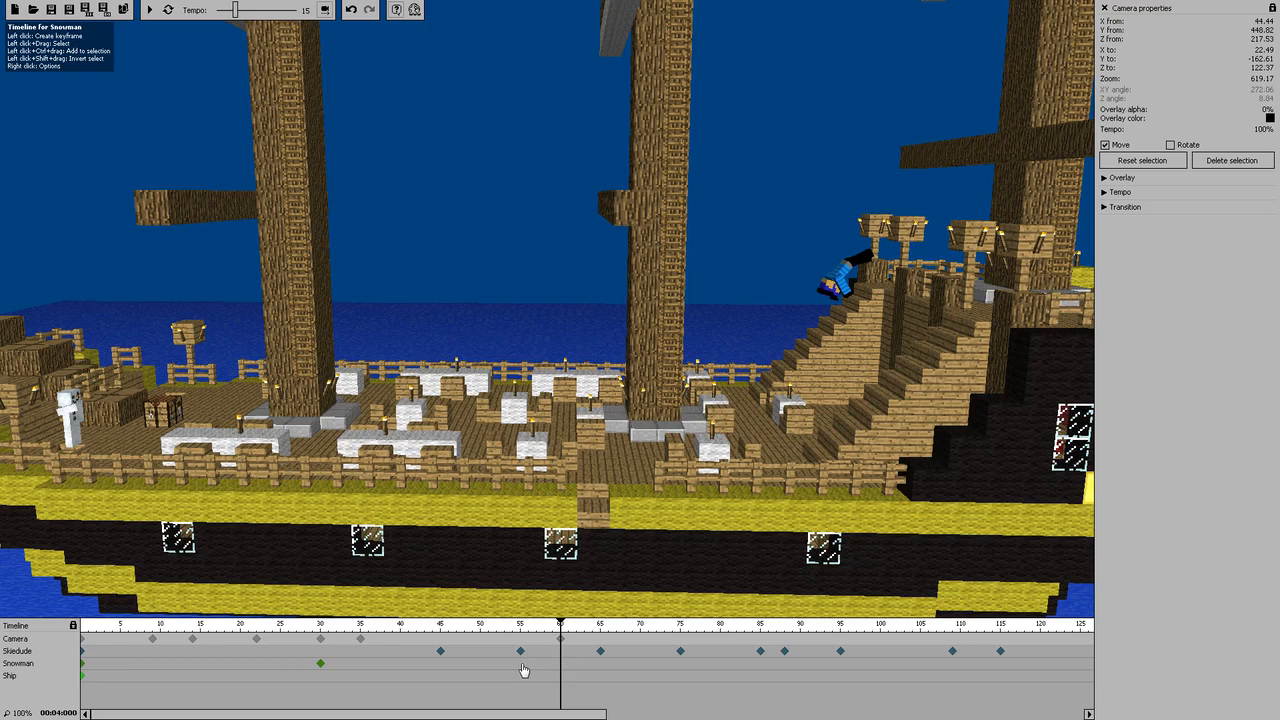
pyautogui.click(529, 664)
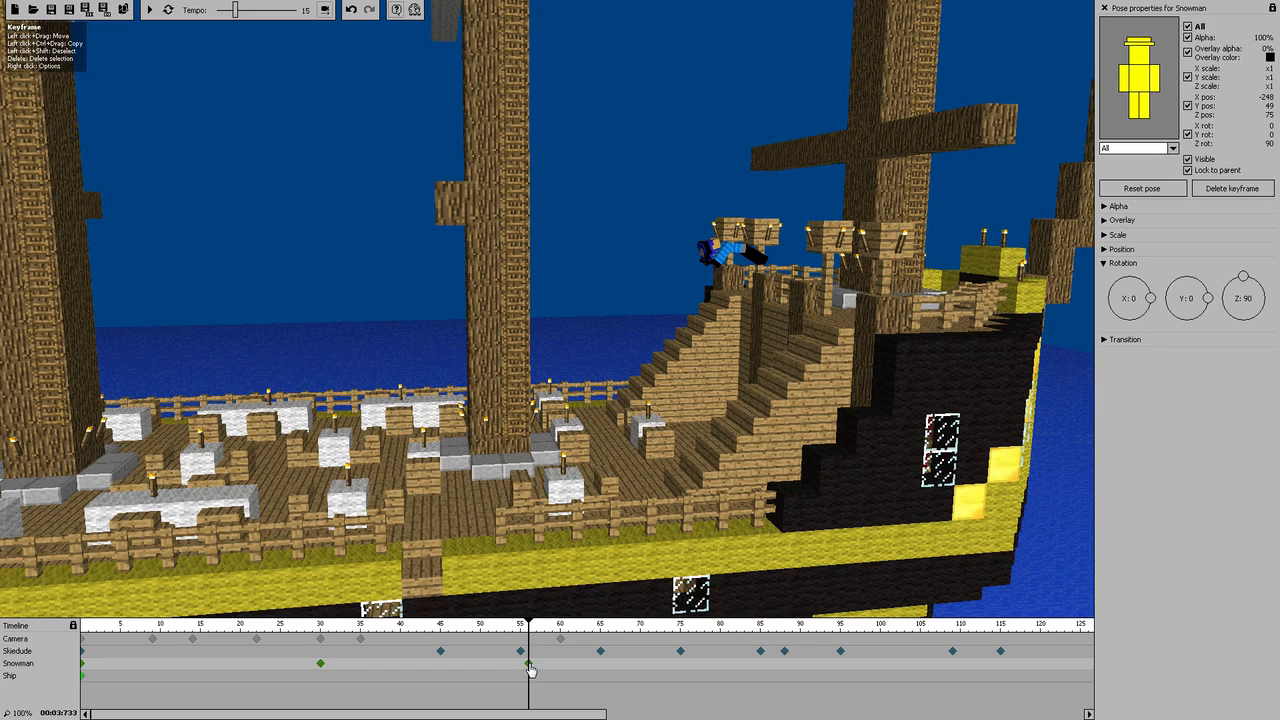
pyautogui.click(564, 670)
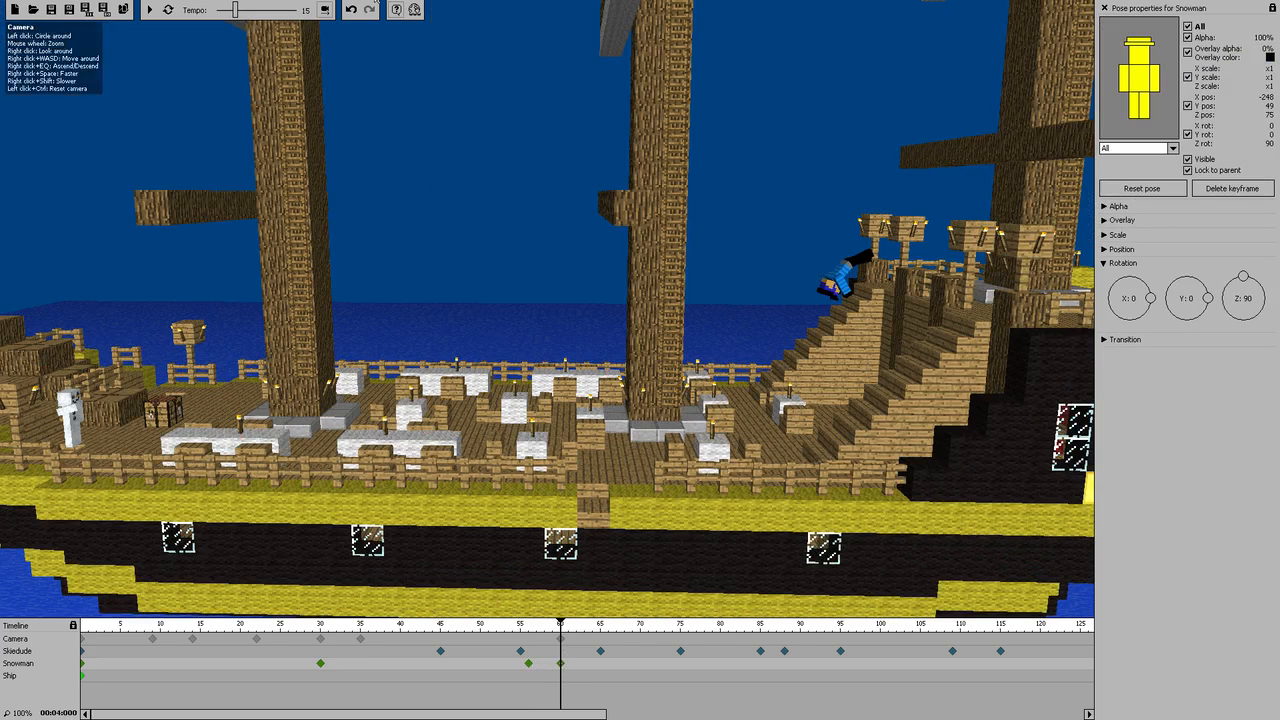
pyautogui.click(321, 11)
# Compare Snowman's pose at the keyframes on frames 30 and 56
pyautogui.click(529, 652)
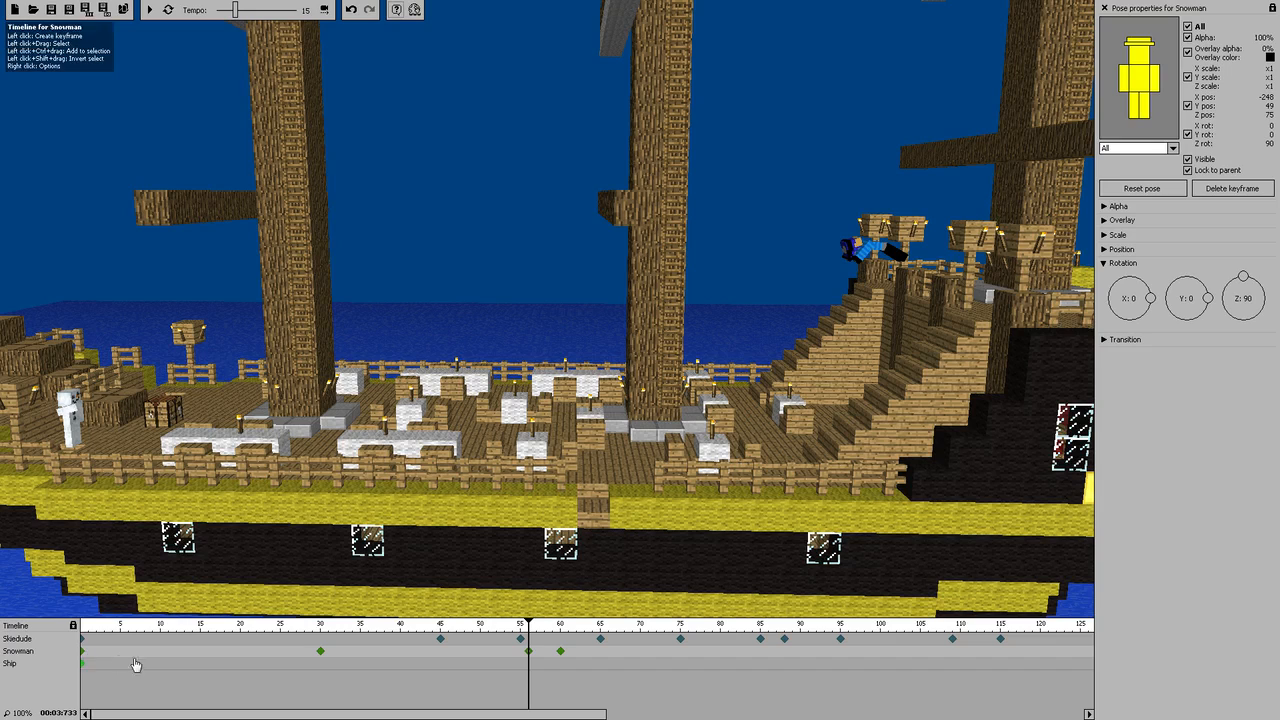
pyautogui.click(320, 652)
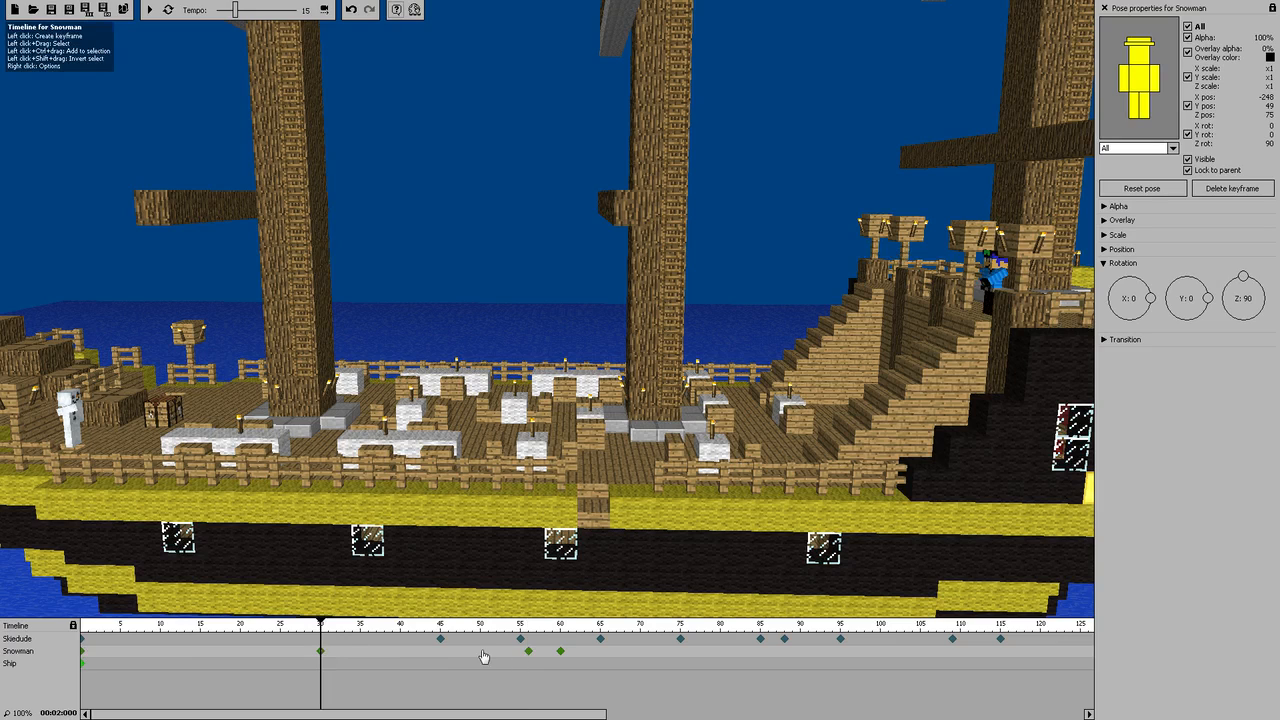
pyautogui.click(528, 652)
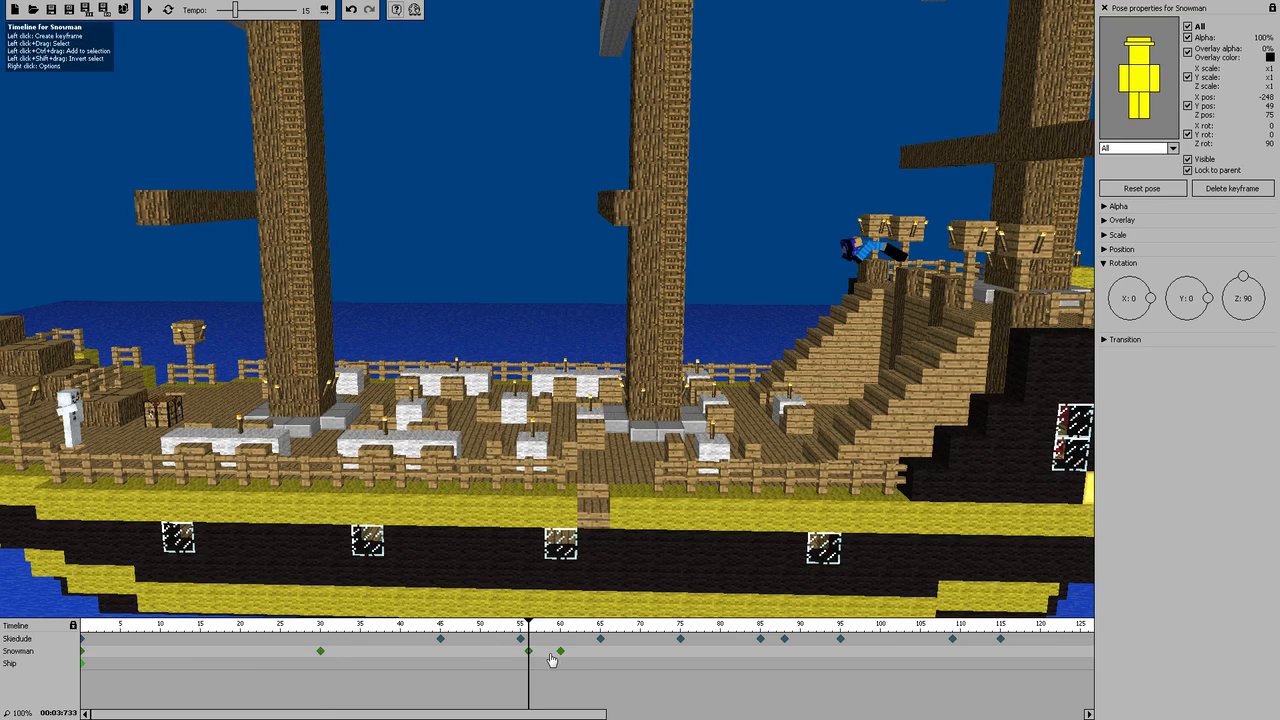
# Compare Snowman's keyframes at frames 56 and 60, and move the frame 60 keyframe to frame 65
pyautogui.click(560, 652)
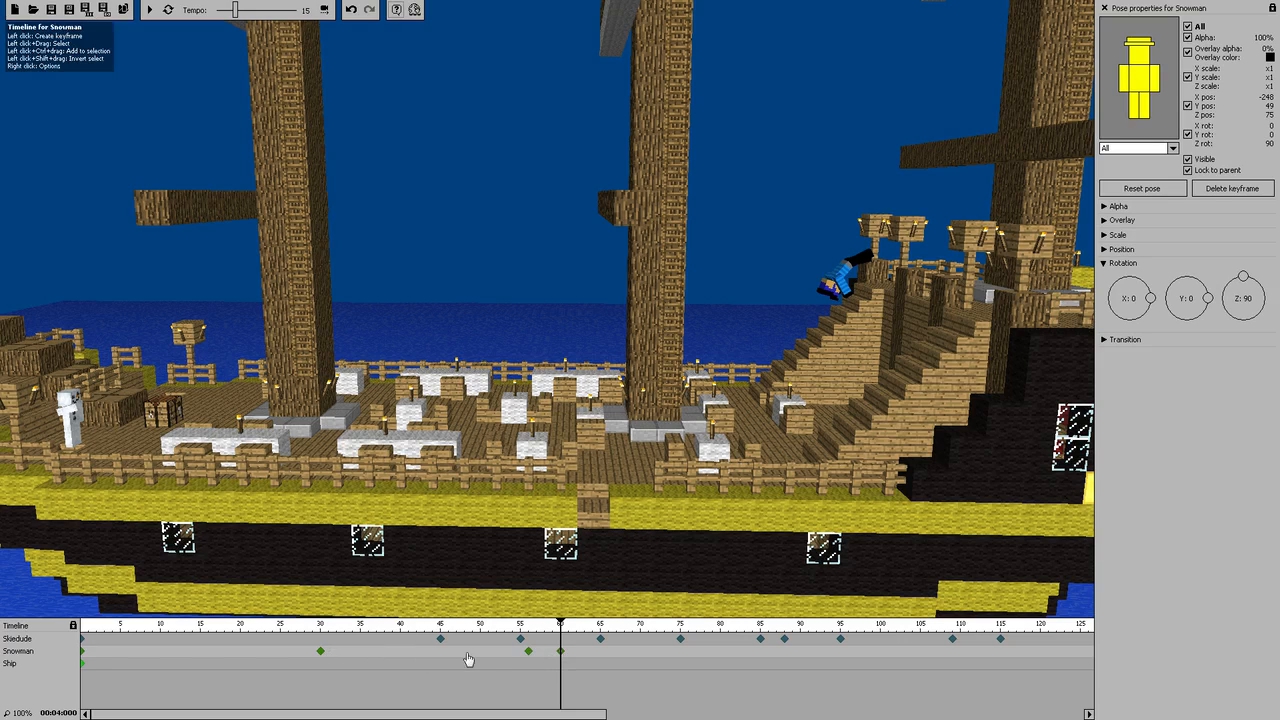
pyautogui.click(529, 652)
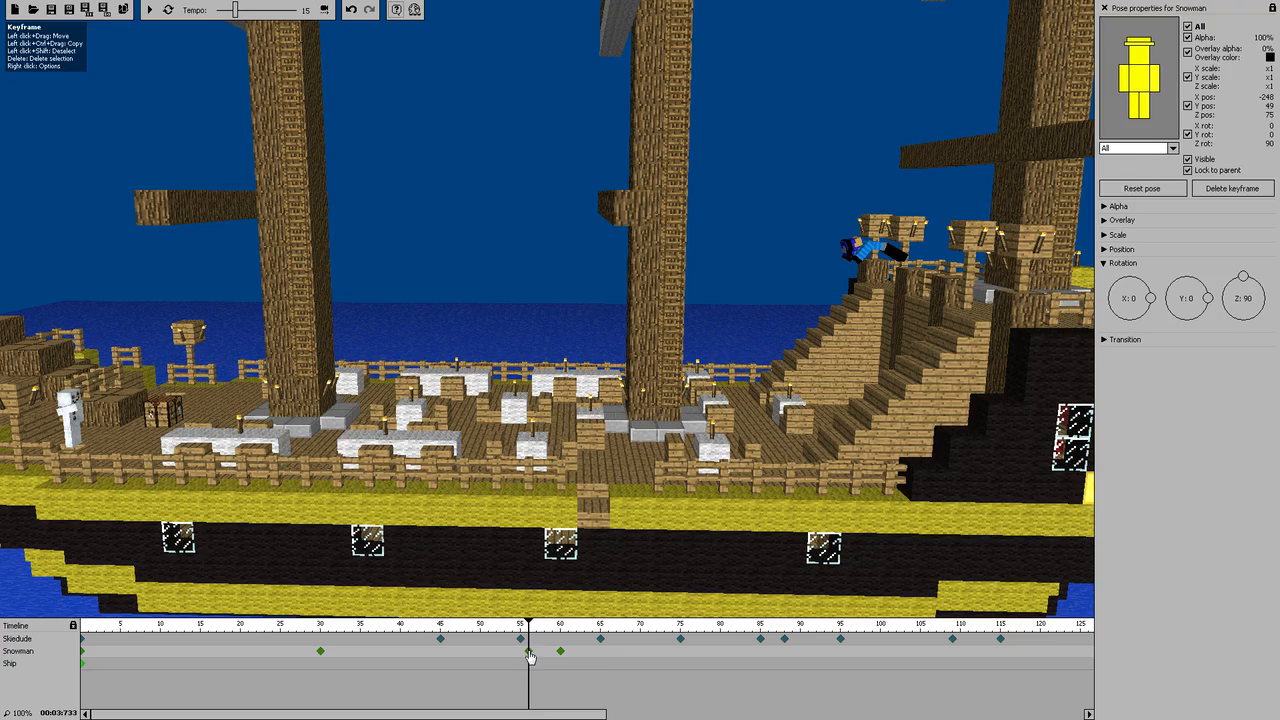
pyautogui.click(560, 651)
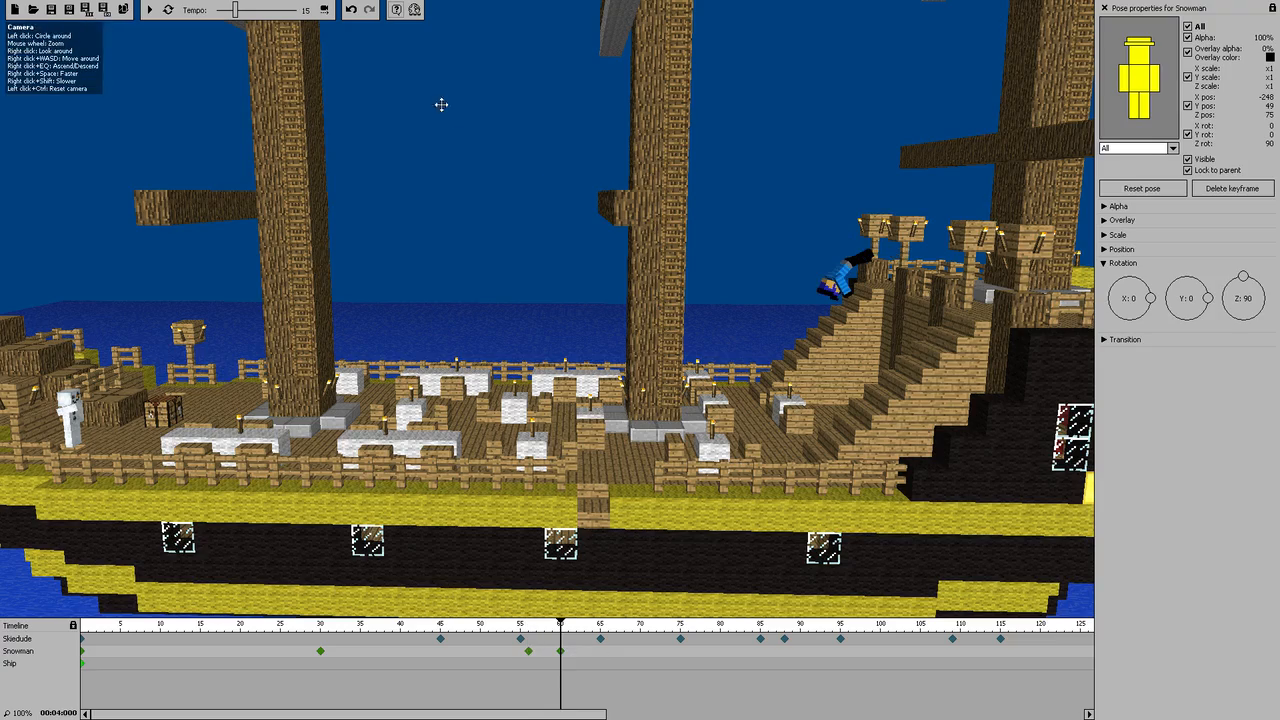
pyautogui.press('w')
pyautogui.moveTo(280, 394)
pyautogui.mouseDown(button='right')
pyautogui.moveTo(236, 398)
pyautogui.moveTo(262, 389)
pyautogui.mouseUp(button='right')
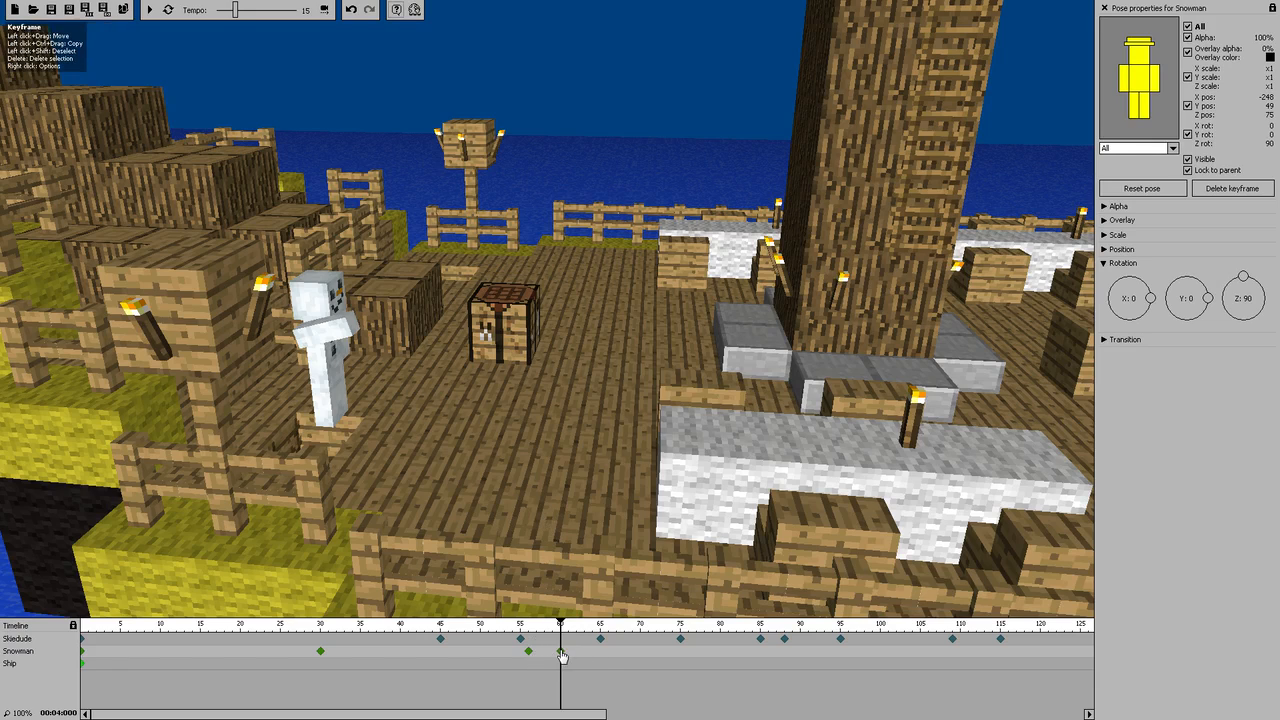
pyautogui.moveTo(588, 657); pyautogui.dragTo(602, 652)
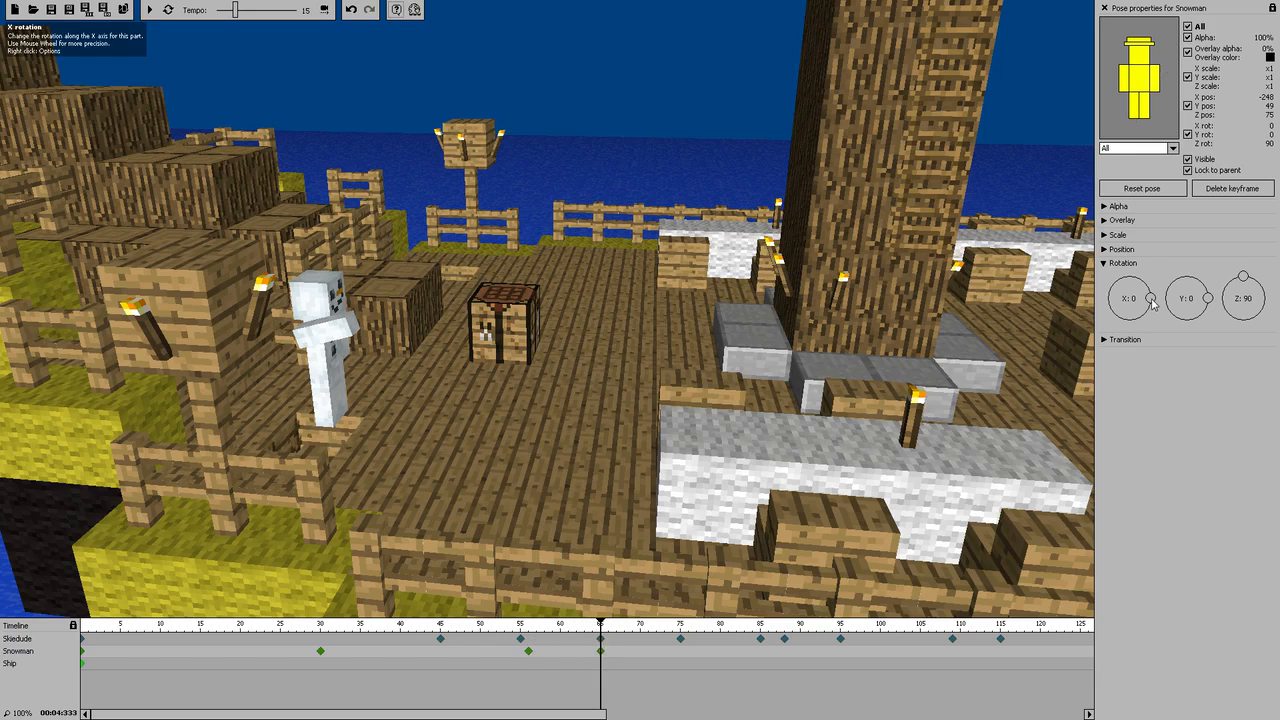
# Tilt Snowman's body forward at frame 65, and rotate the left leg to about 40 and the right leg to about -27 on X
pyautogui.click(1140, 85)
pyautogui.moveTo(1152, 300)
pyautogui.mouseDown()
pyautogui.moveTo(1155, 316)
pyautogui.moveTo(1155, 290)
pyautogui.moveTo(1148, 318)
pyautogui.moveTo(1148, 287)
pyautogui.mouseUp()
pyautogui.click(1146, 108)
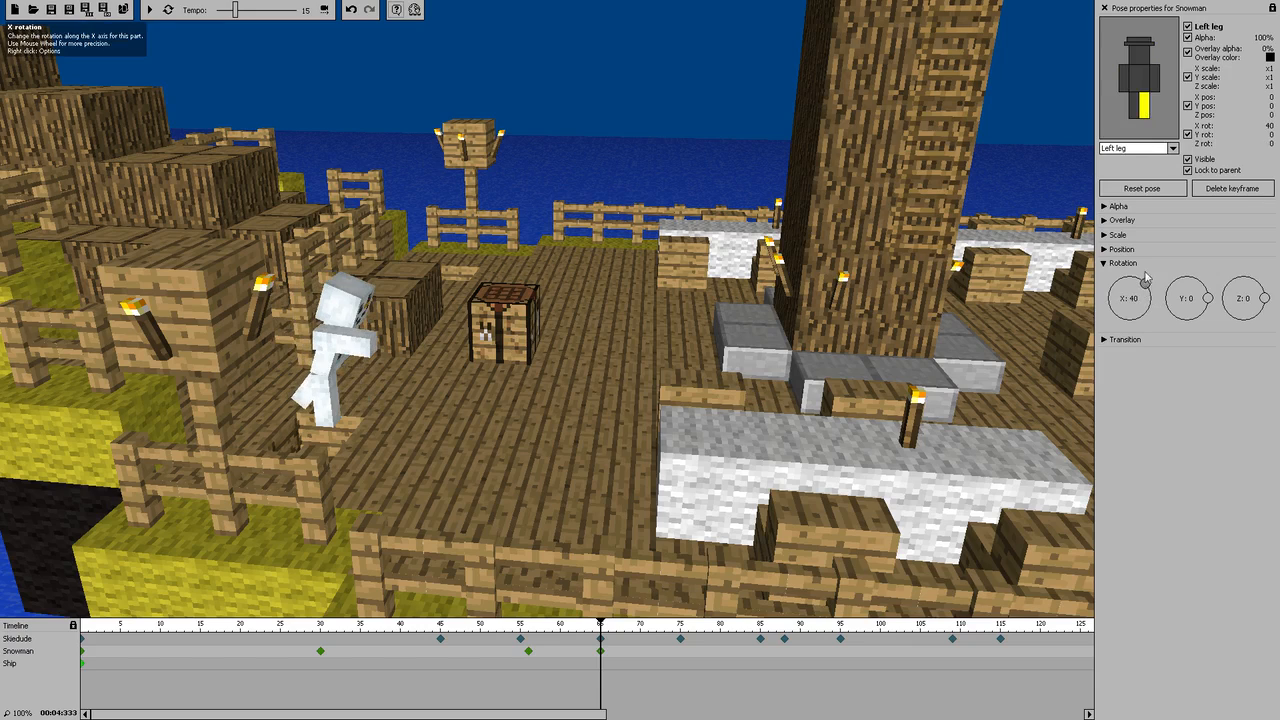
pyautogui.click(1134, 108)
pyautogui.moveTo(1137, 282); pyautogui.dragTo(1148, 312)
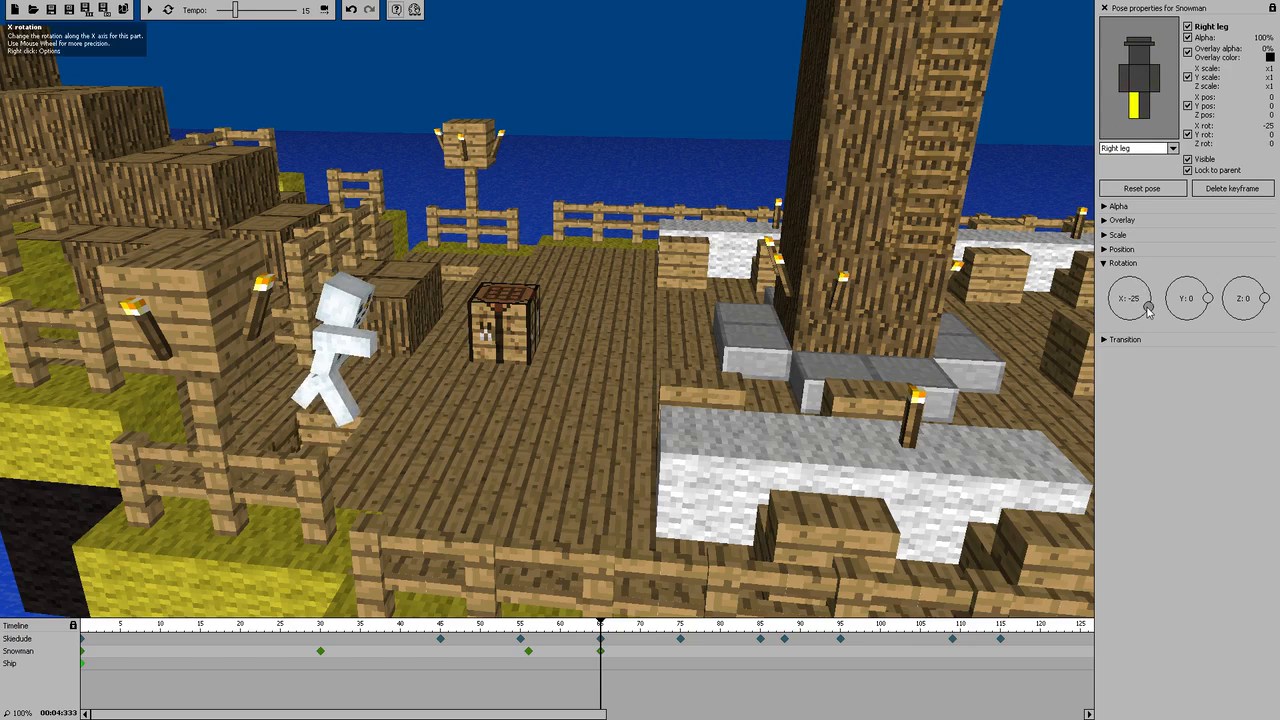
# Swing Snowman's left arm forward to X rotation -66 and the right arm backward, and set the head's X rotation to -11
pyautogui.click(1124, 80)
pyautogui.click(1154, 78)
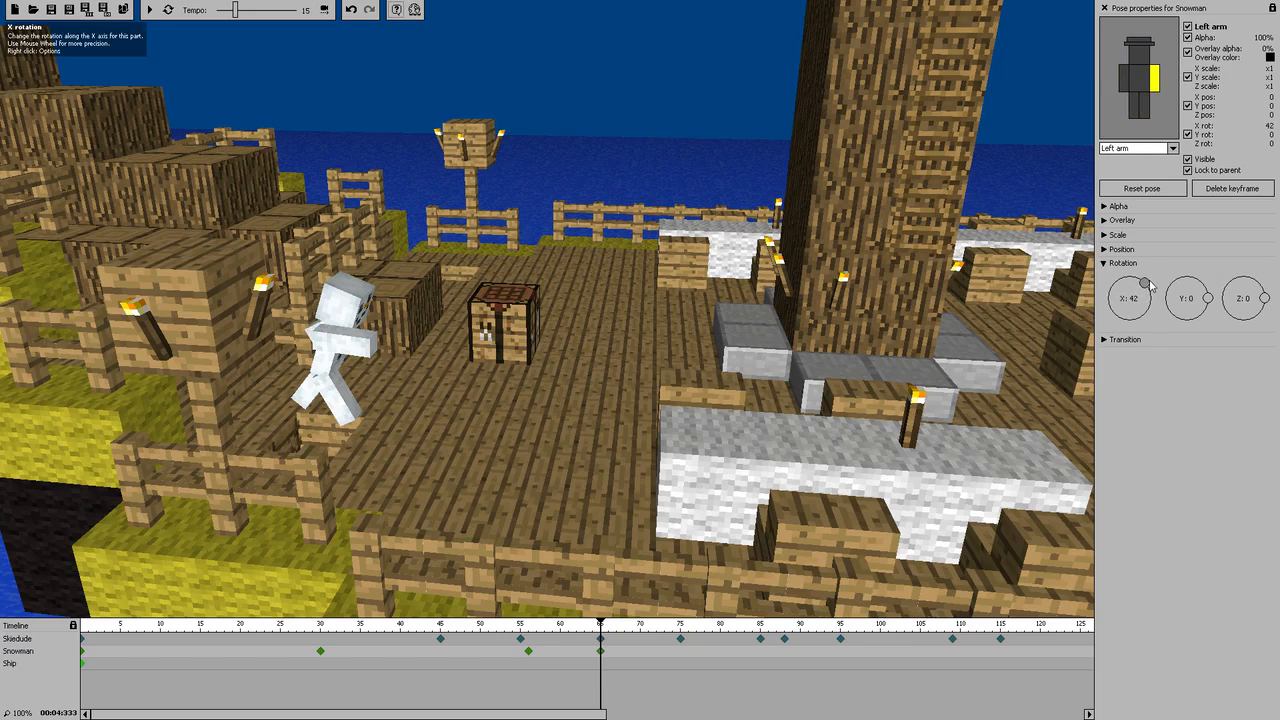
pyautogui.moveTo(1151, 316); pyautogui.dragTo(1149, 337)
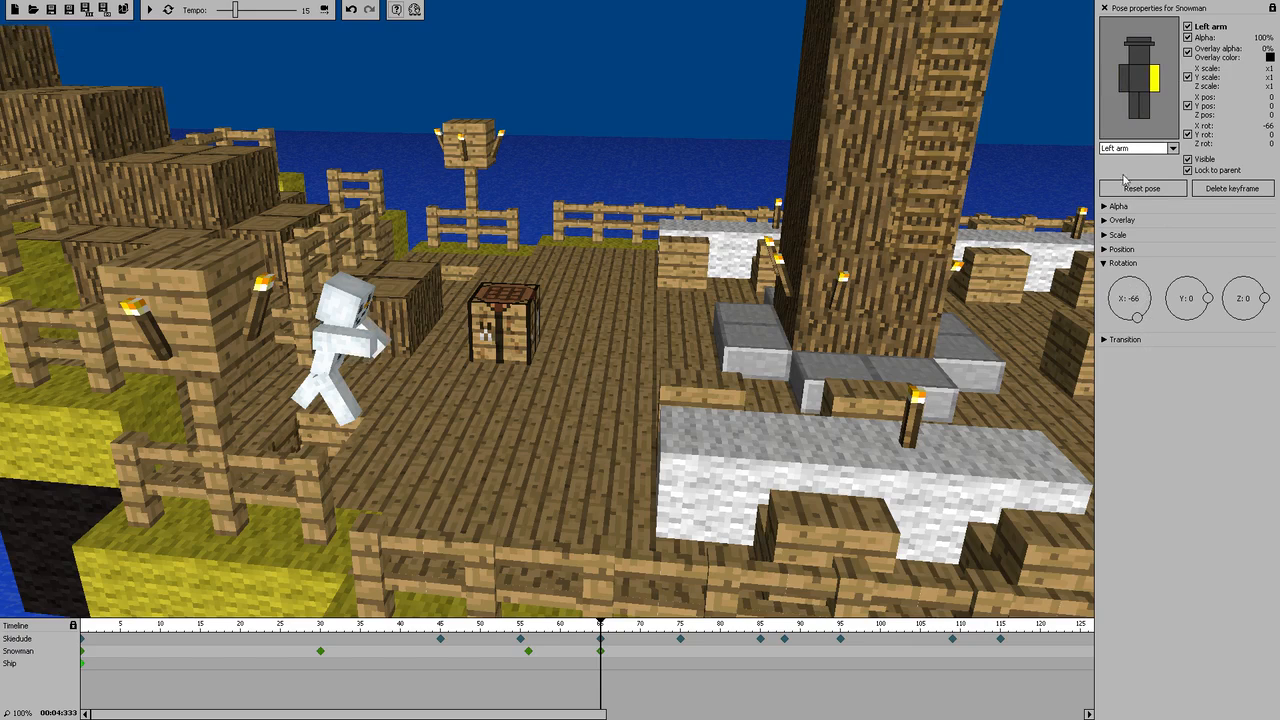
pyautogui.click(1124, 80)
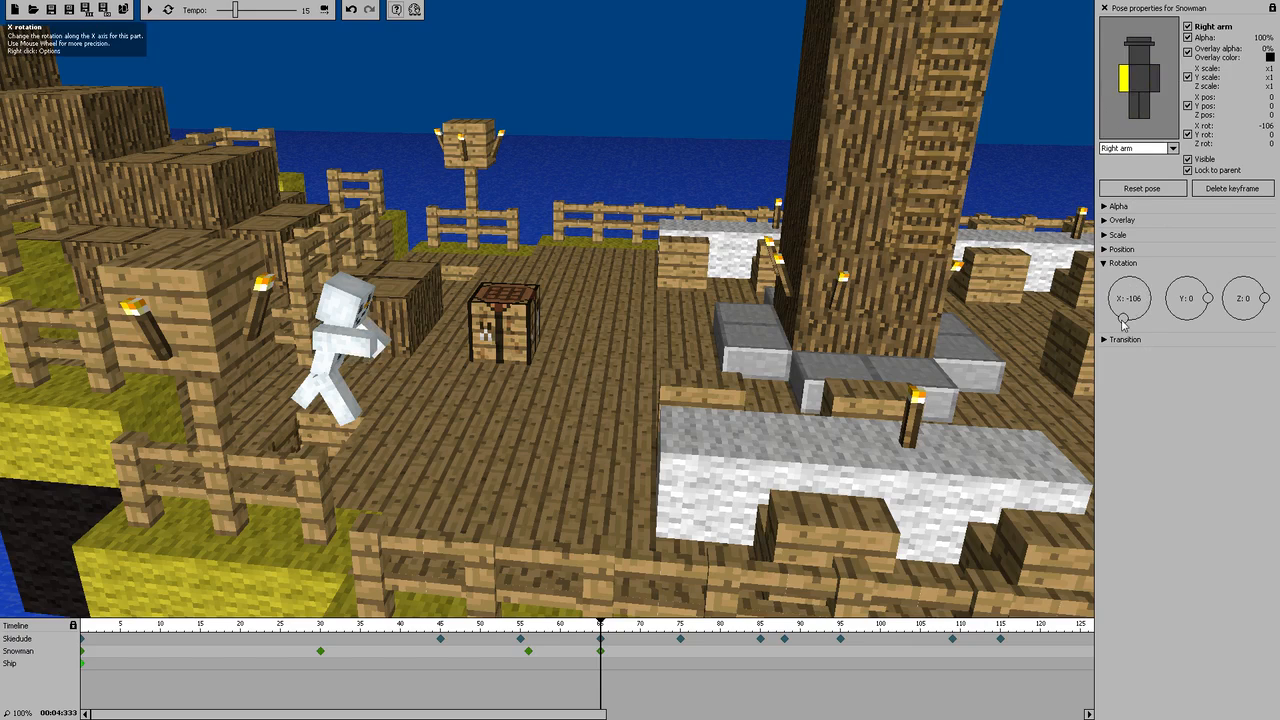
pyautogui.moveTo(1123, 322); pyautogui.dragTo(1151, 286)
pyautogui.click(1139, 52)
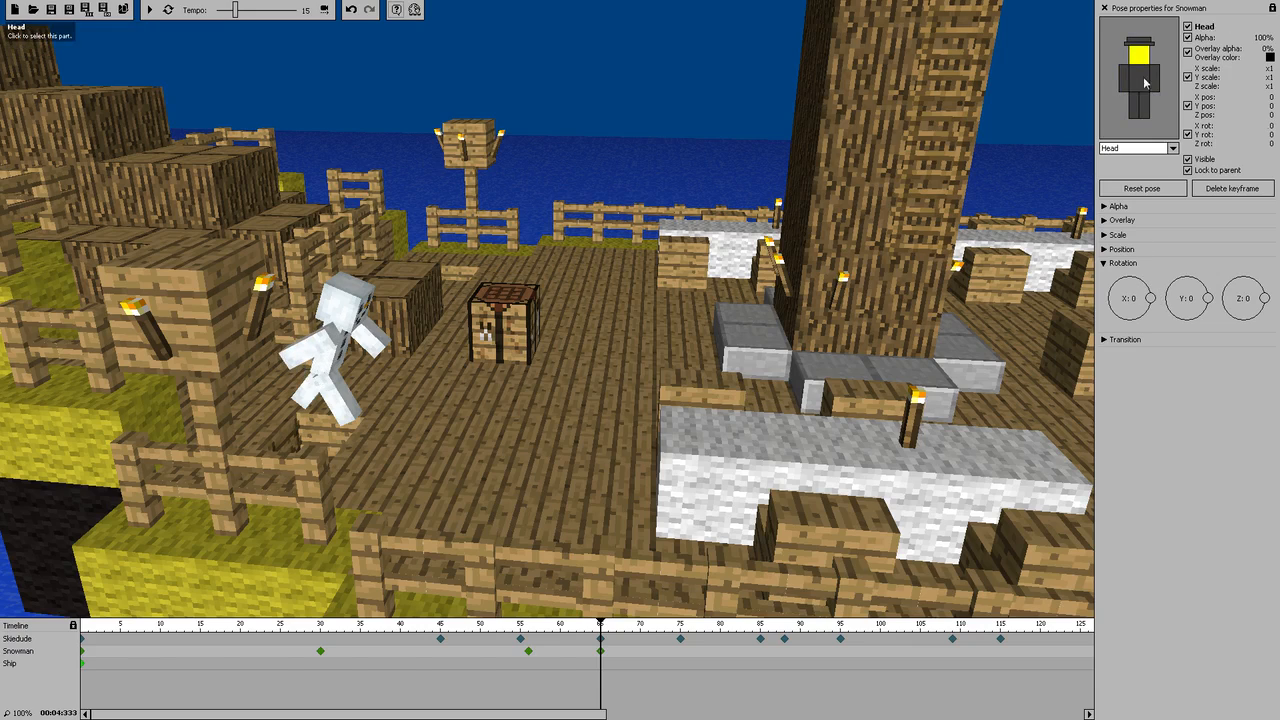
pyautogui.moveTo(1150, 302); pyautogui.dragTo(1158, 310)
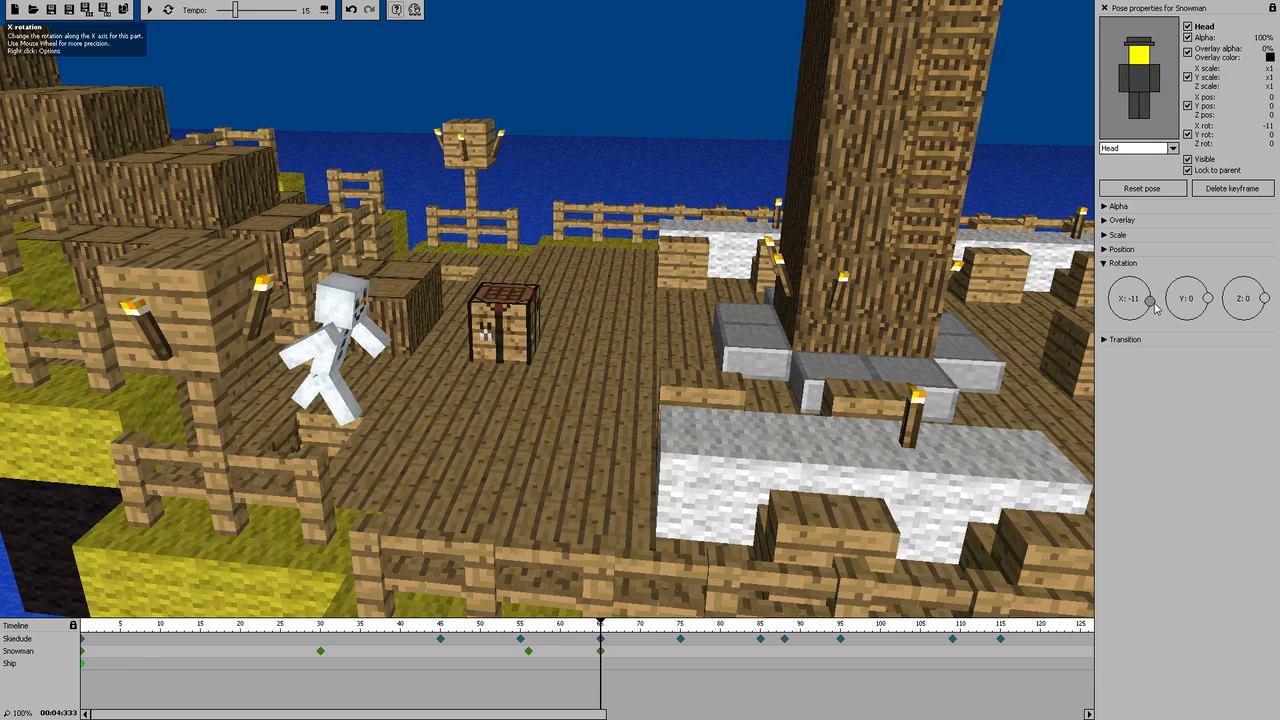
# Move the whole Snowman forward along X to position -237 on the frame 65 keyframe
pyautogui.click(1105, 250)
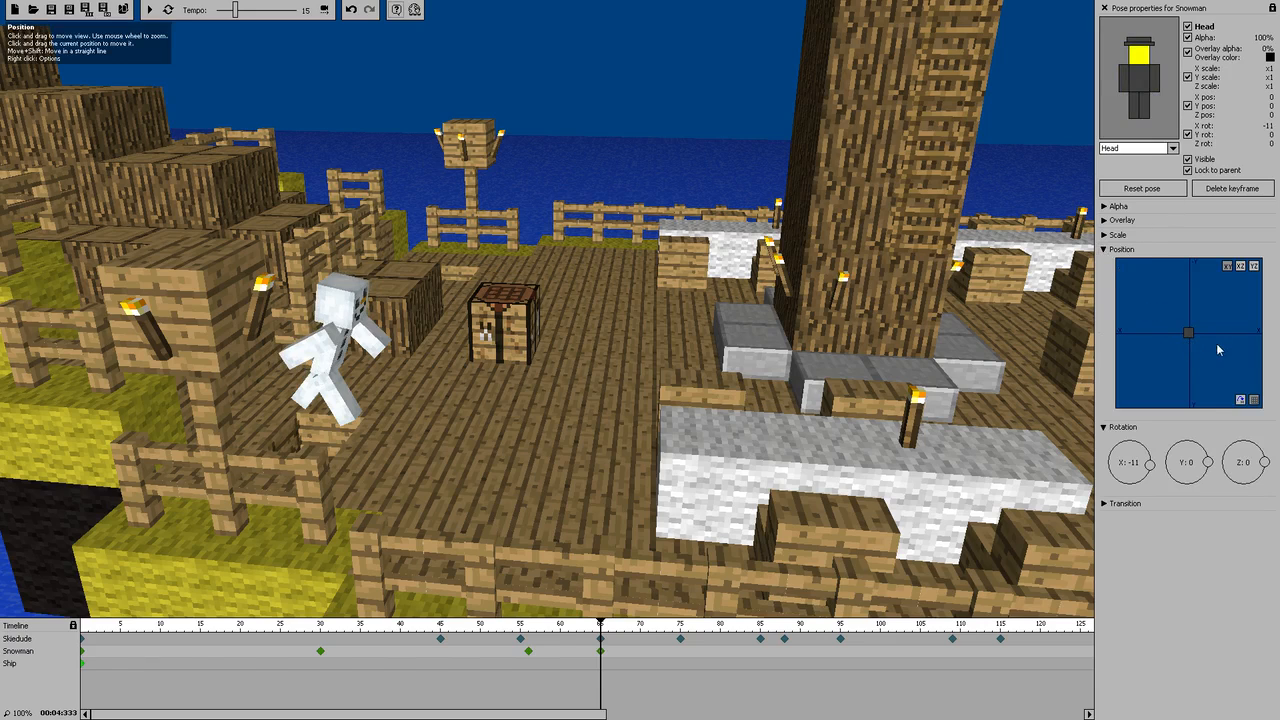
pyautogui.click(1132, 165)
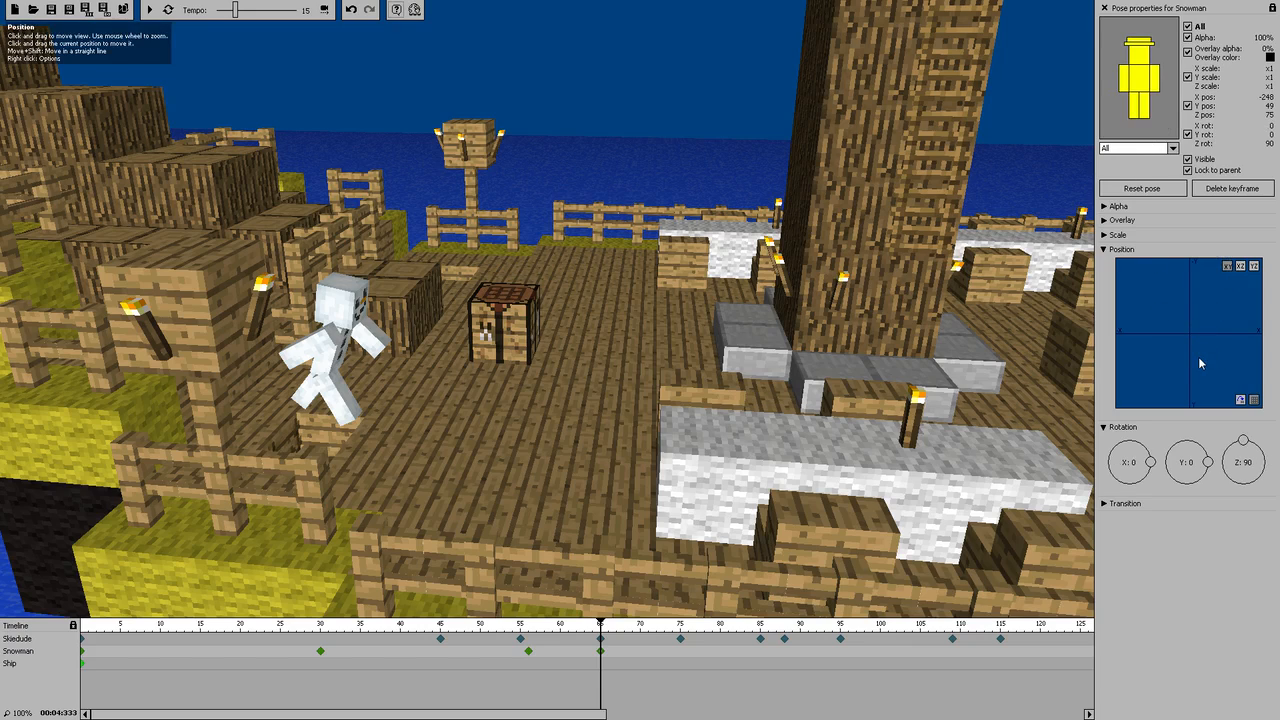
pyautogui.moveTo(1198, 354); pyautogui.dragTo(1218, 320)
pyautogui.scroll(-3, 1218, 320)
pyautogui.moveTo(1206, 321)
pyautogui.mouseDown()
pyautogui.moveTo(1225, 331)
pyautogui.moveTo(1173, 324)
pyautogui.mouseUp()
pyautogui.click(1241, 267)
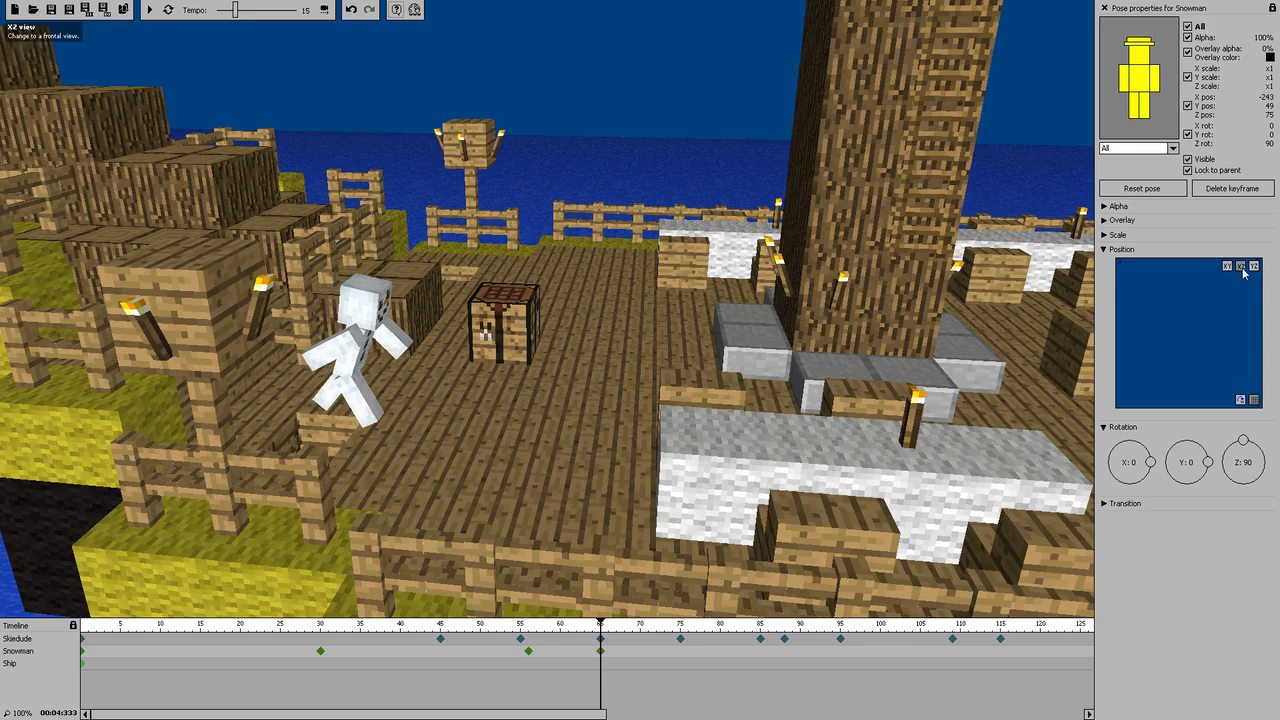
pyautogui.scroll(5, 1157, 348)
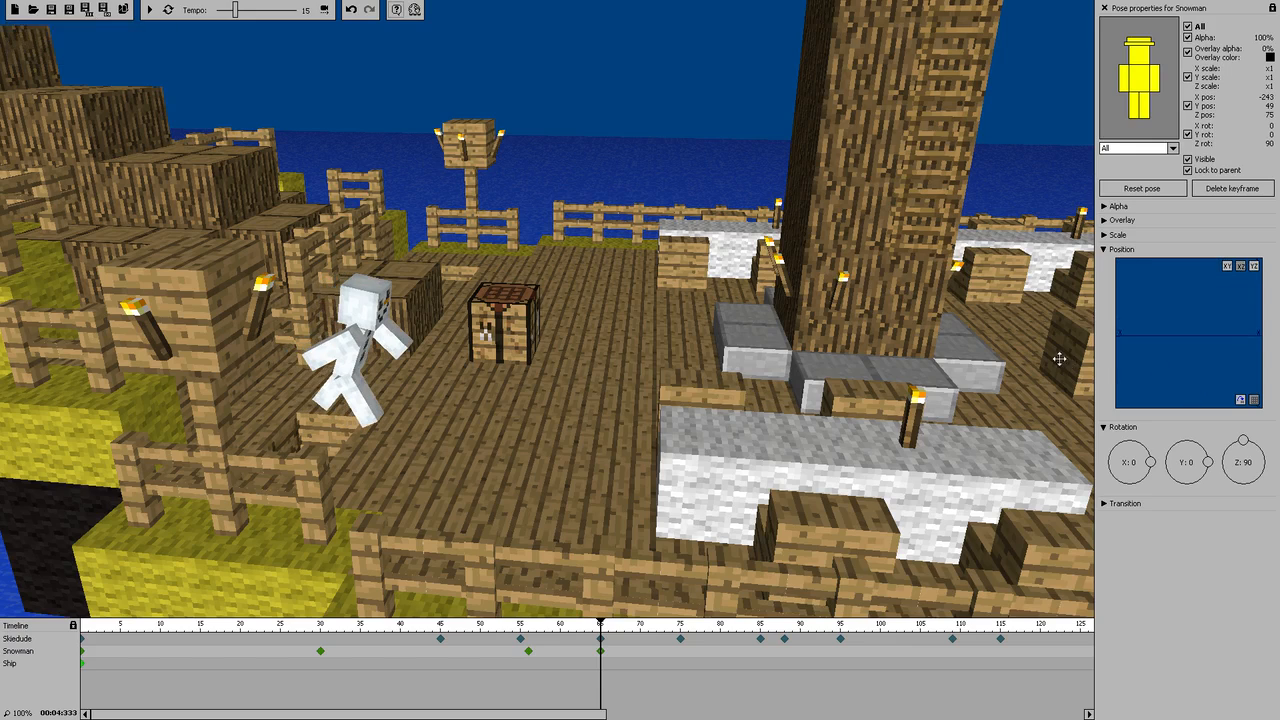
pyautogui.scroll(-5, 1157, 349)
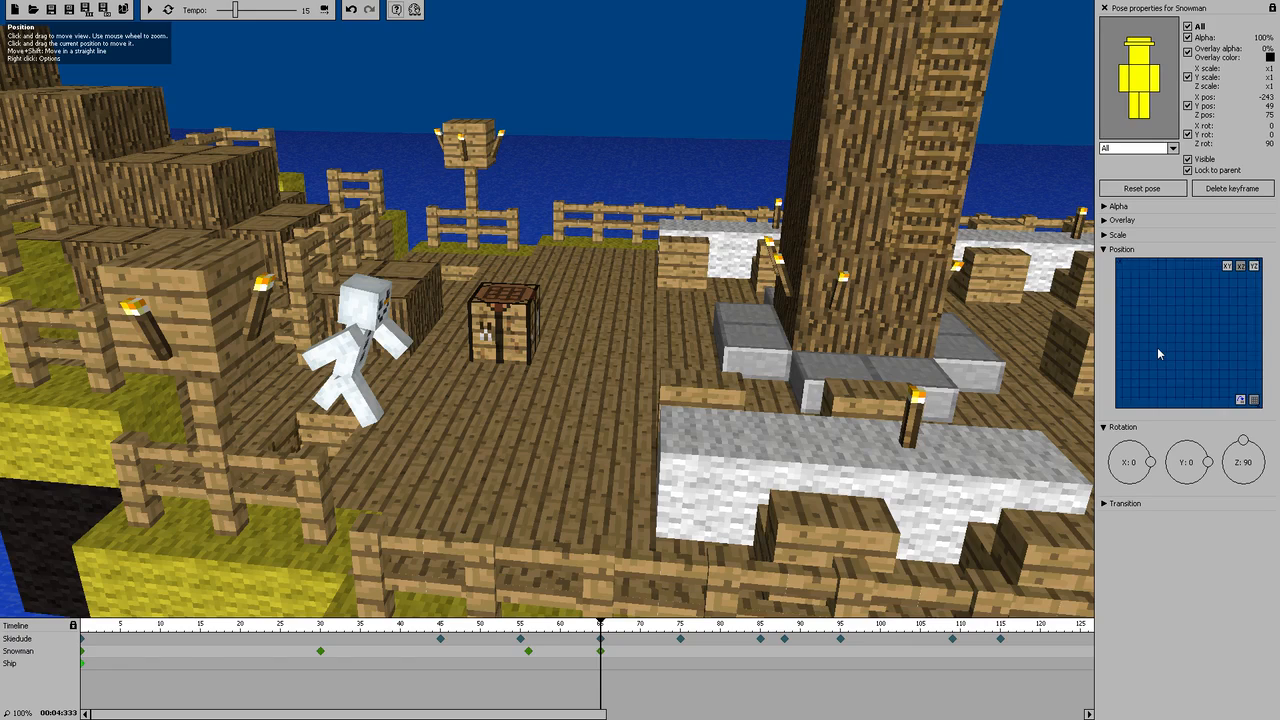
pyautogui.moveTo(1157, 353); pyautogui.dragTo(1192, 352)
pyautogui.scroll(4, 1163, 318)
pyautogui.moveTo(1181, 323); pyautogui.dragTo(1170, 220)
pyautogui.moveTo(1171, 301); pyautogui.dragTo(1182, 302)
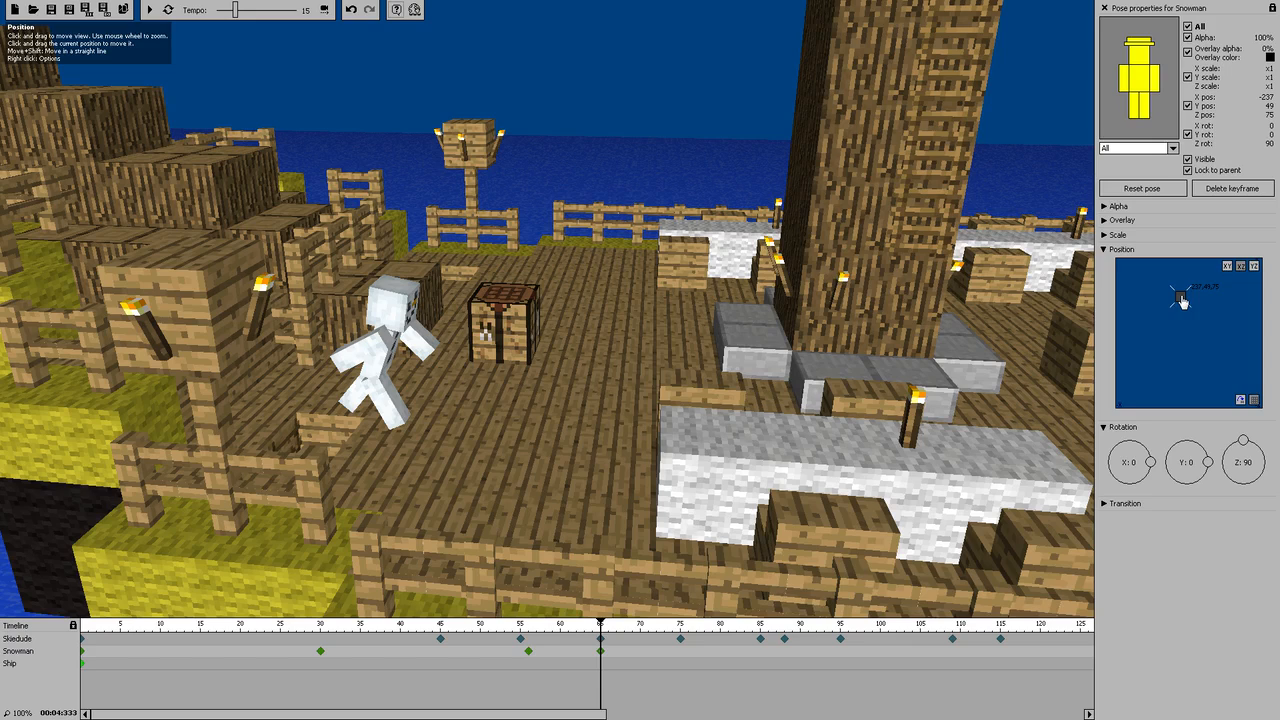
# Play the animation from frame 30 past frame 65 to check Snowman's walking motion
pyautogui.click(321, 654)
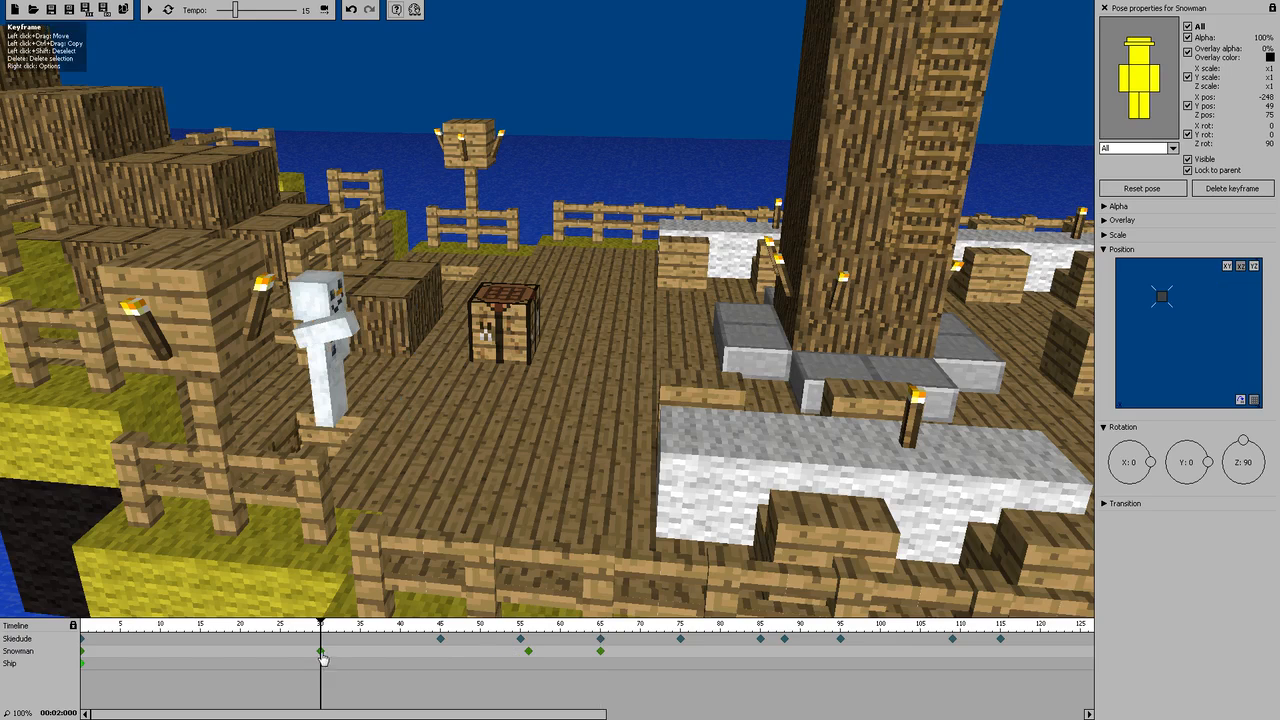
pyautogui.click(148, 10)
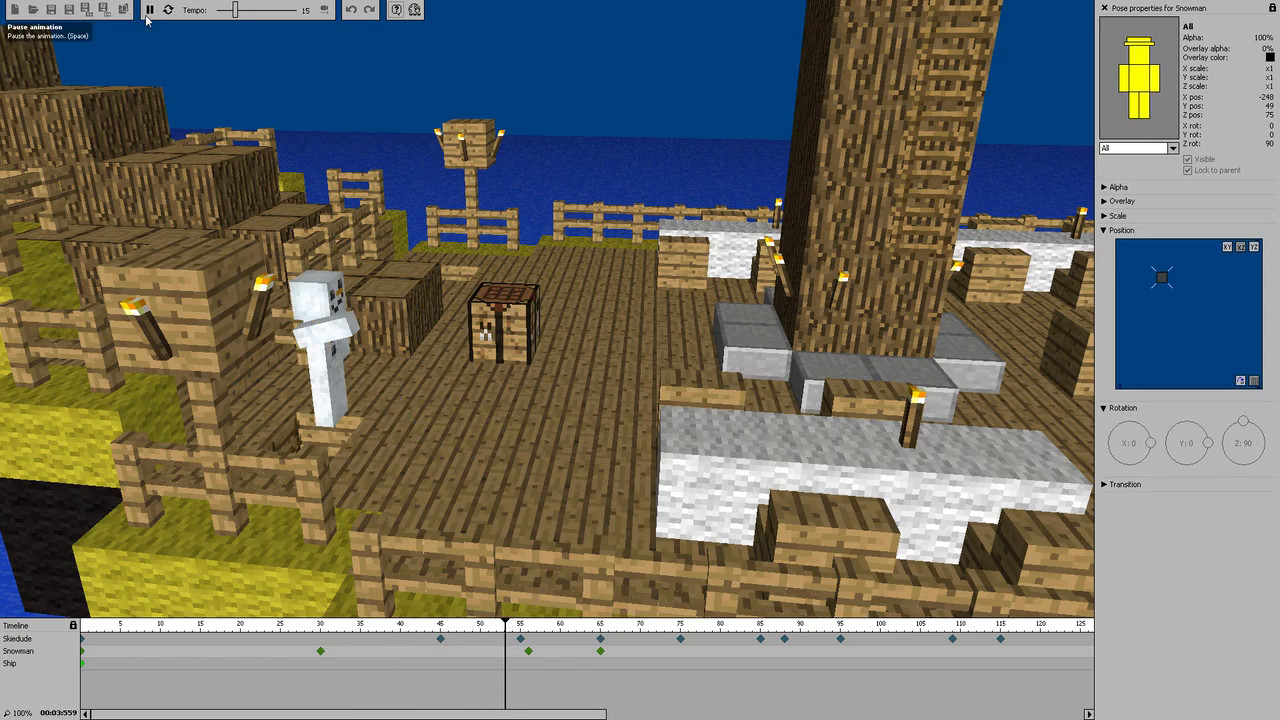
pyautogui.click(148, 10)
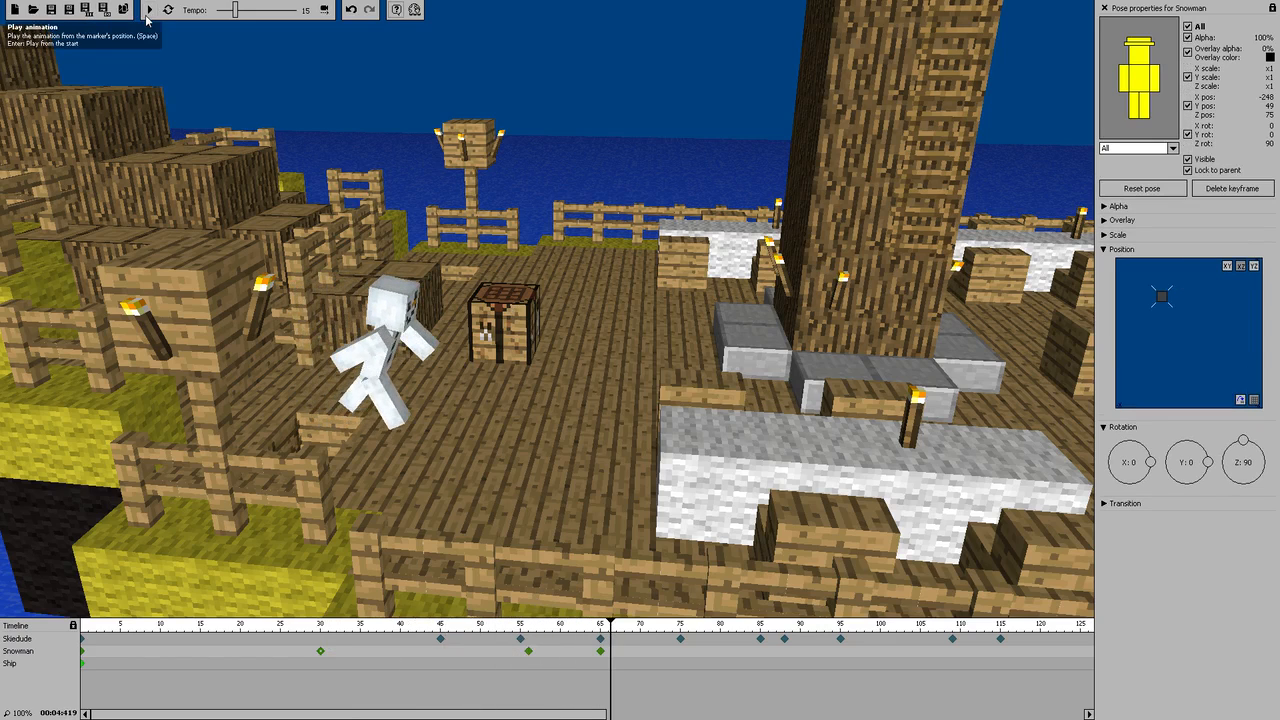
# Add a Snowman keyframe at frame 75 that holds the frame 65 pose
pyautogui.click(600, 653)
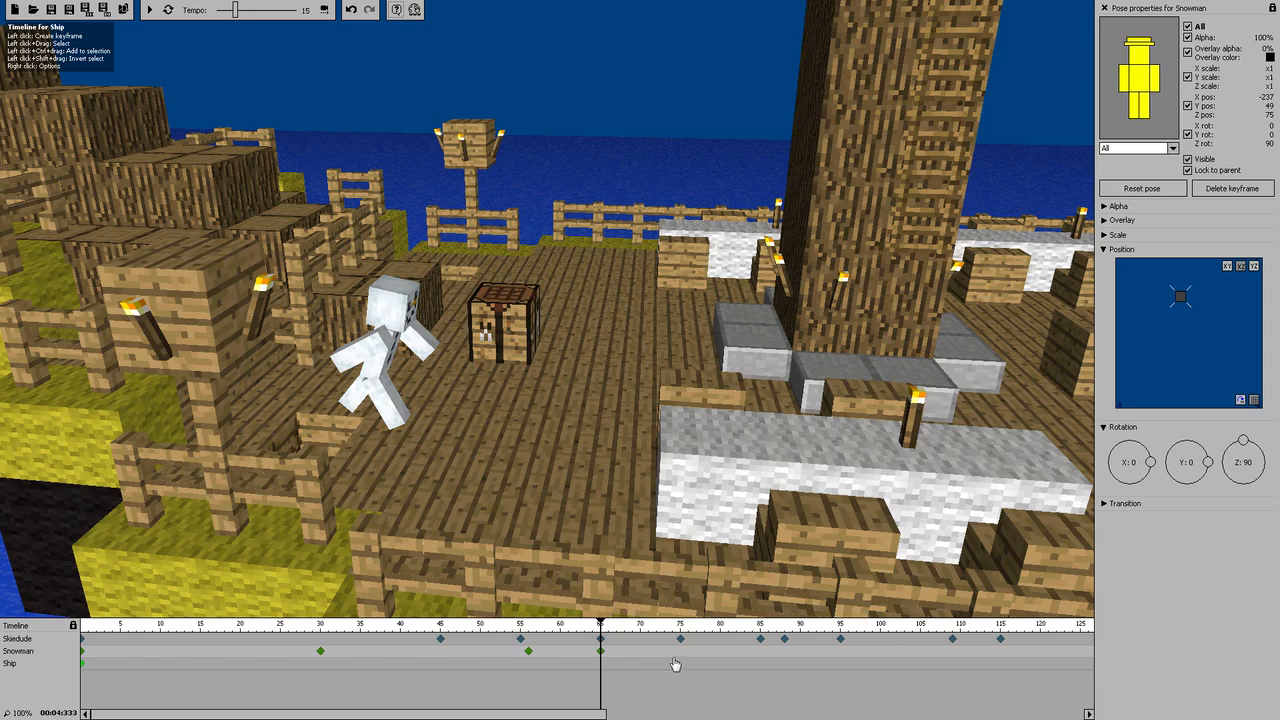
pyautogui.click(683, 659)
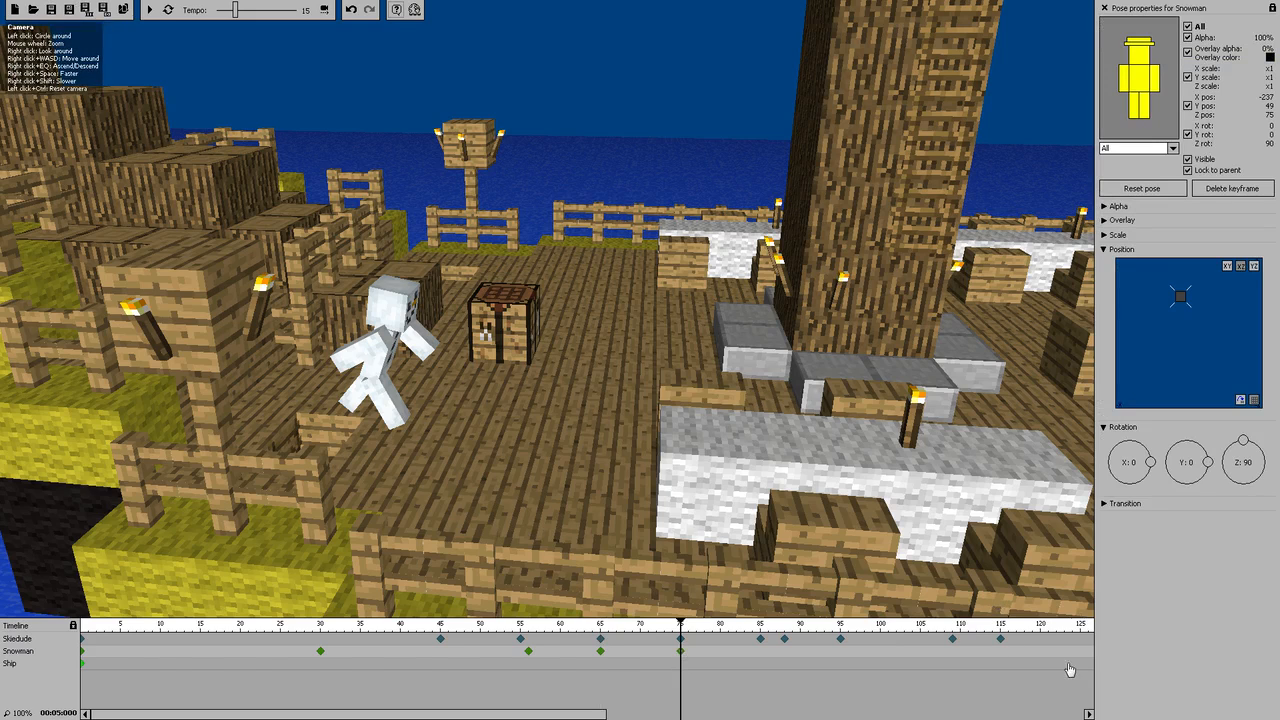
# Examine Skiedude's pose at the frame 115 keyframe relative to Snowman from the side of the ship
pyautogui.click(1001, 641)
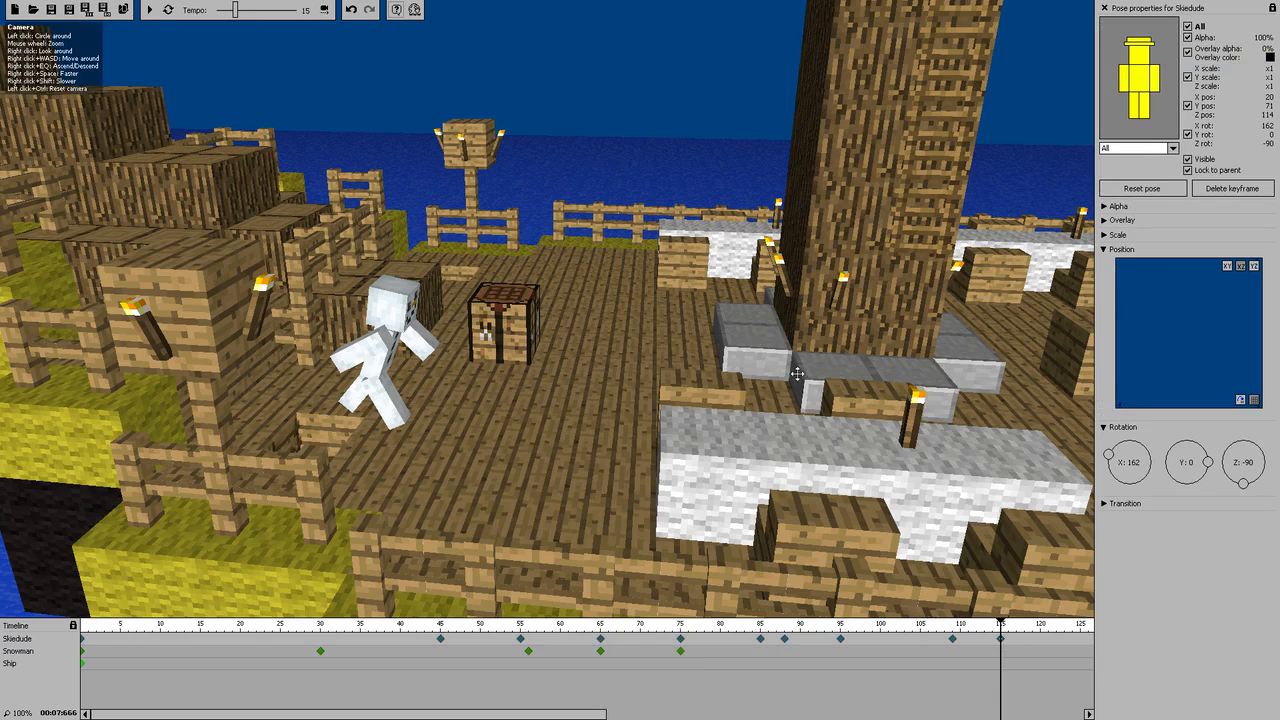
pyautogui.moveTo(717, 335); pyautogui.dragTo(854, 342, button='right')
pyautogui.moveTo(854, 342); pyautogui.dragTo(874, 330)
pyautogui.moveTo(874, 330); pyautogui.dragTo(800, 292, button='right')
pyautogui.press('w')
pyautogui.press('w')
pyautogui.press('d')
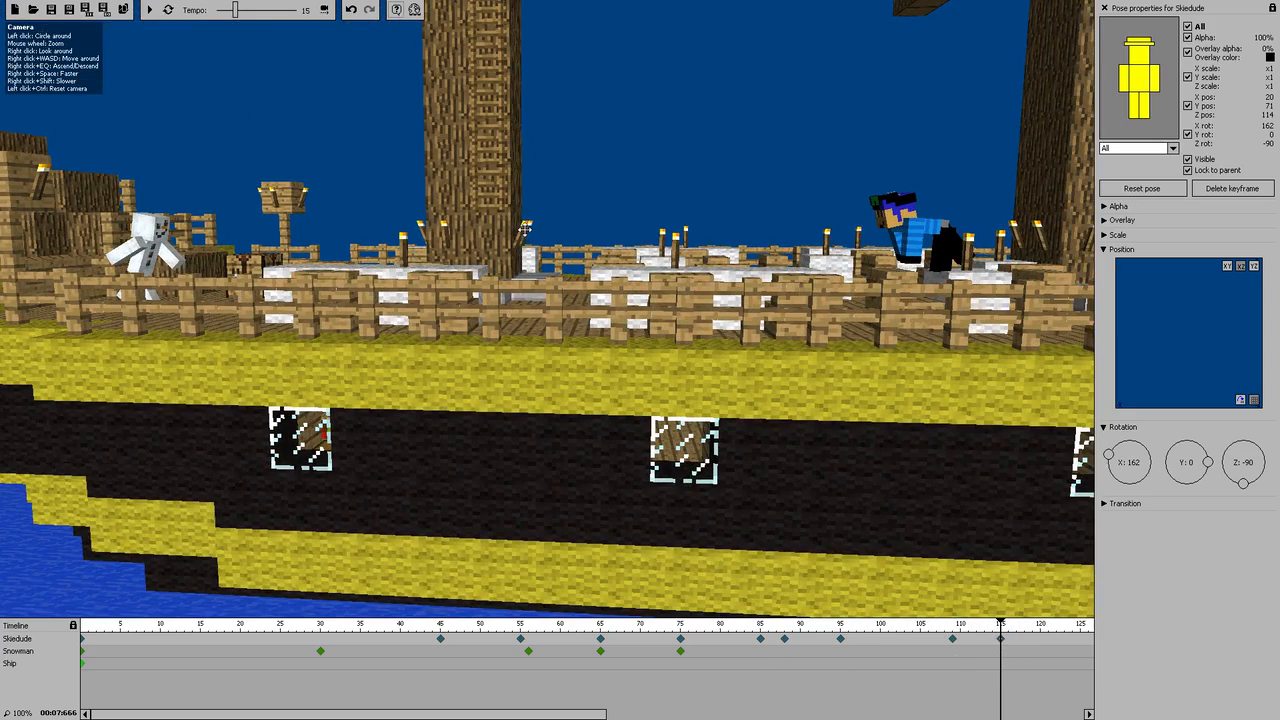
pyautogui.press('w')
pyautogui.moveTo(528, 231); pyautogui.dragTo(528, 231, button='right')
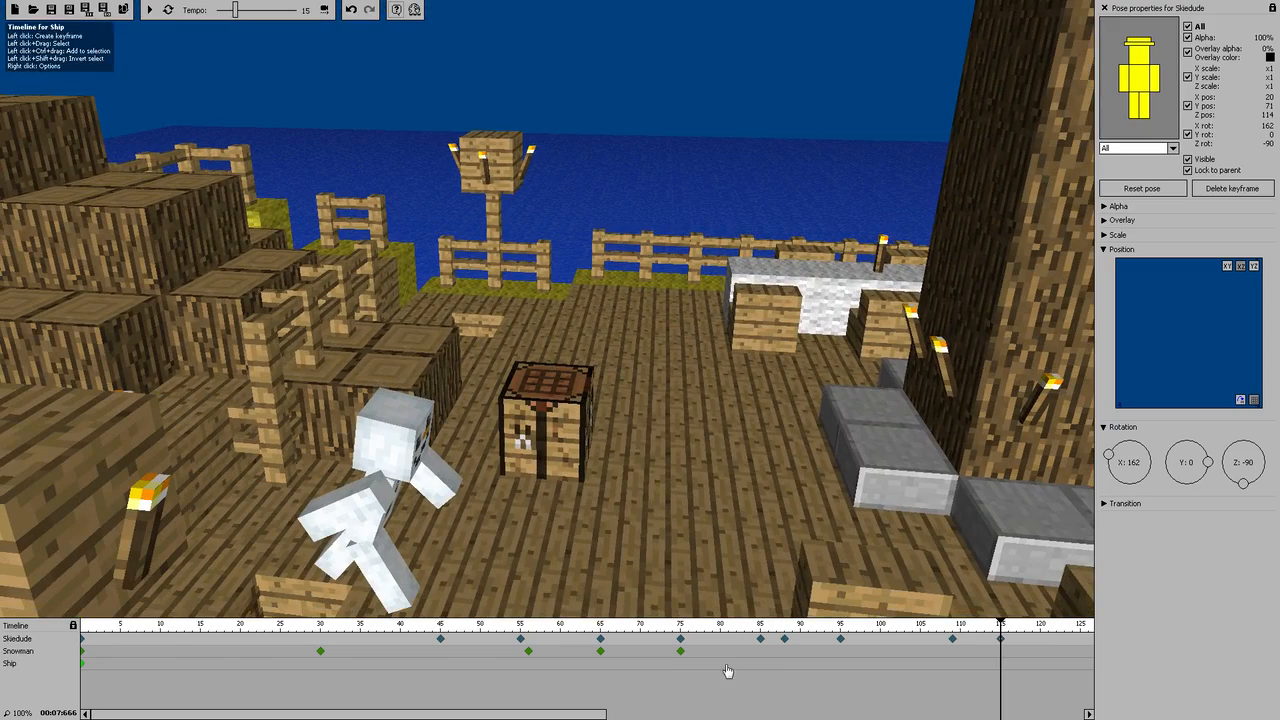
# Add a Snowman keyframe at frame 85 and move Snowman forward and up to about X -173, Z 92
pyautogui.click(763, 653)
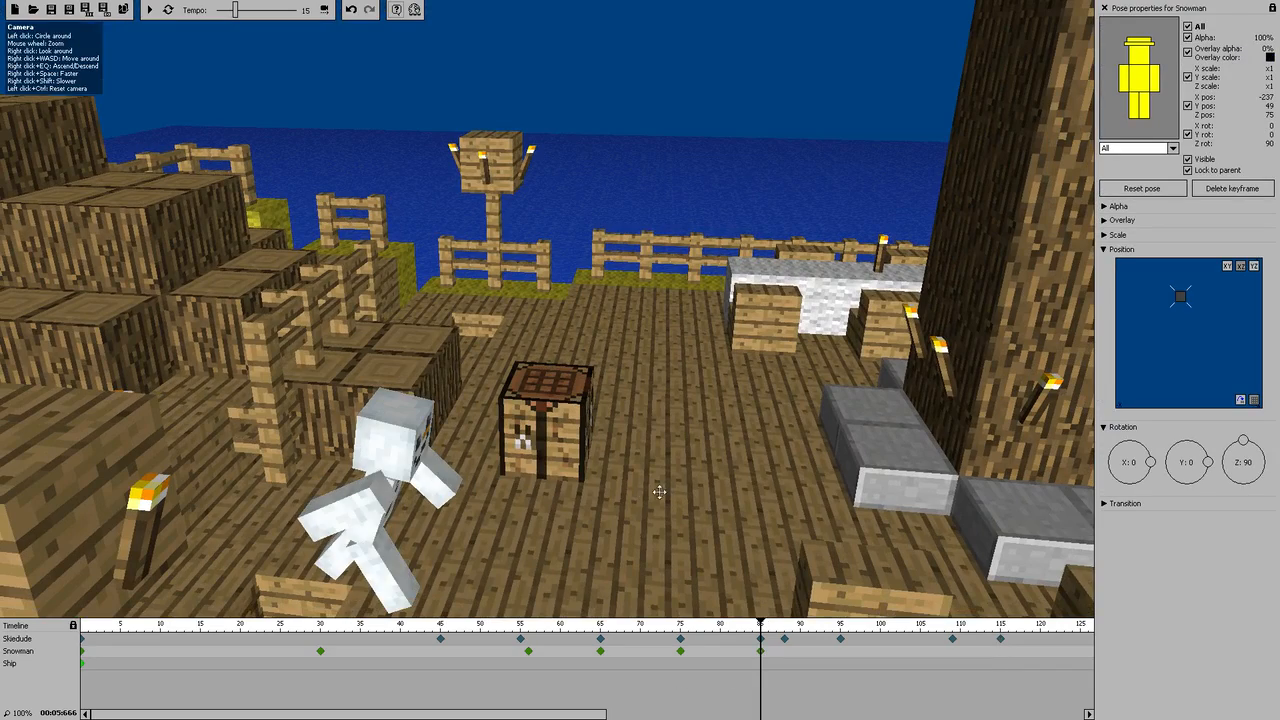
pyautogui.moveTo(659, 493); pyautogui.dragTo(659, 493, button='right')
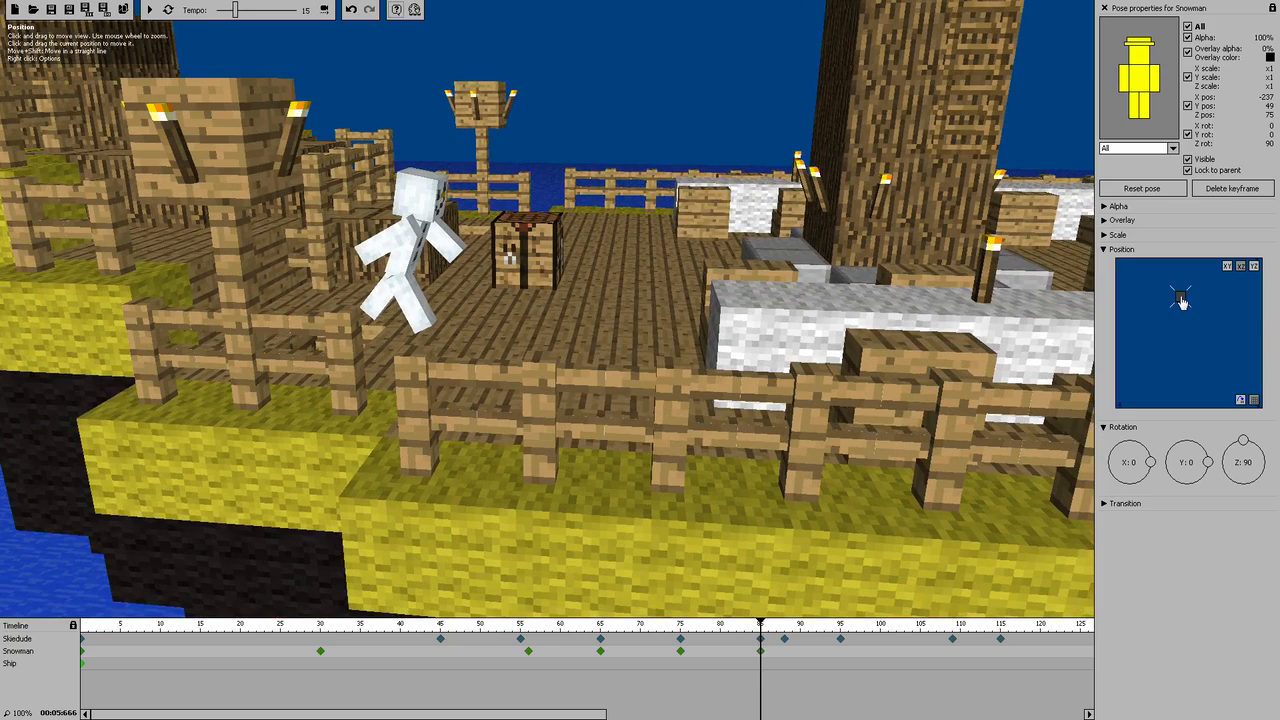
pyautogui.moveTo(1182, 300); pyautogui.dragTo(1243, 289)
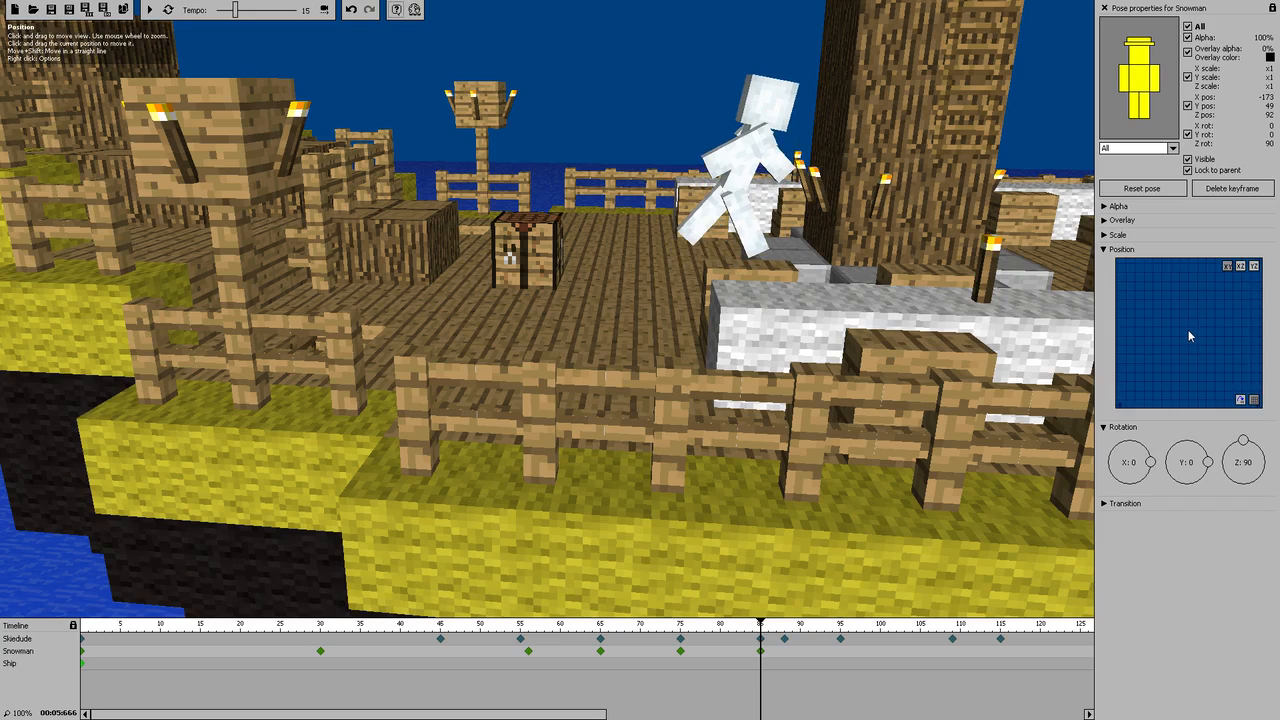
# Shift Snowman sideways onto the near white table at about X -170, Y 74 on the frame 85 keyframe
pyautogui.scroll(-3, 1188, 331)
pyautogui.moveTo(1177, 292); pyautogui.dragTo(1143, 255)
pyautogui.scroll(4, 1162, 305)
pyautogui.scroll(2, 1163, 312)
pyautogui.moveTo(1175, 325); pyautogui.dragTo(1182, 392)
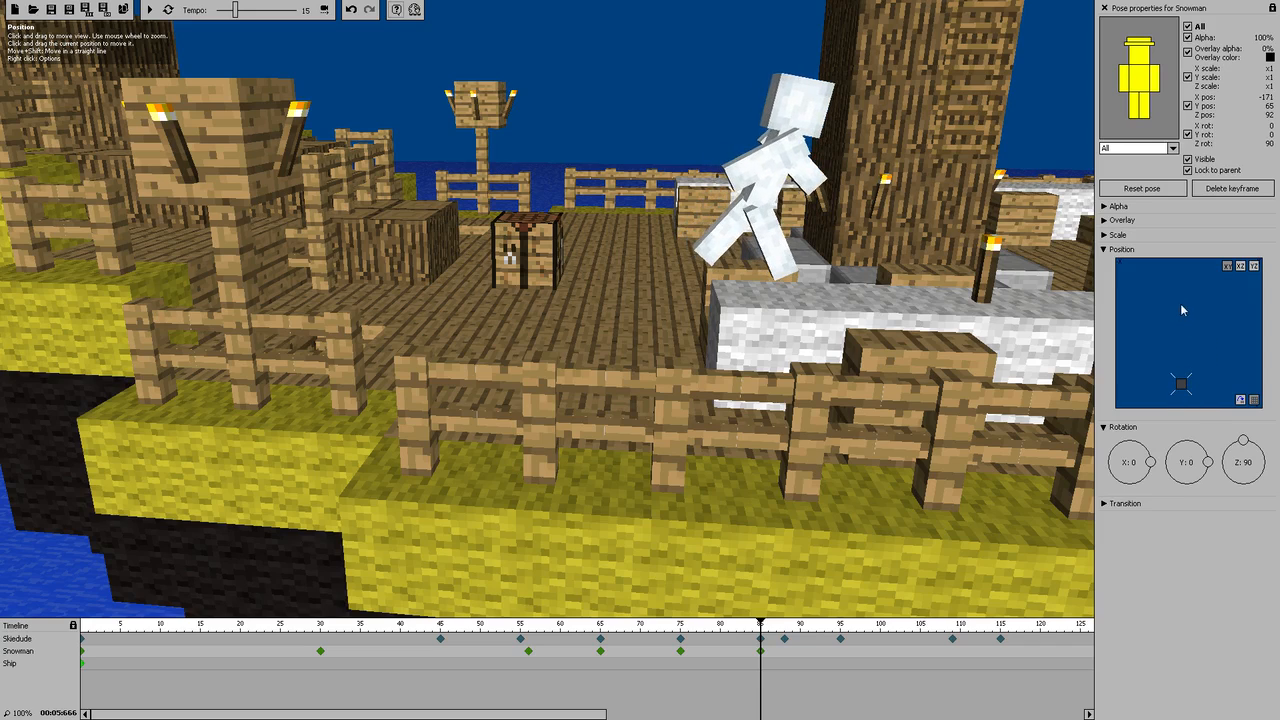
pyautogui.moveTo(1172, 338); pyautogui.dragTo(1176, 375)
pyautogui.moveTo(946, 142); pyautogui.dragTo(914, 220)
pyautogui.press('s')
pyautogui.press('q')
pyautogui.moveTo(543, 307); pyautogui.dragTo(543, 307)
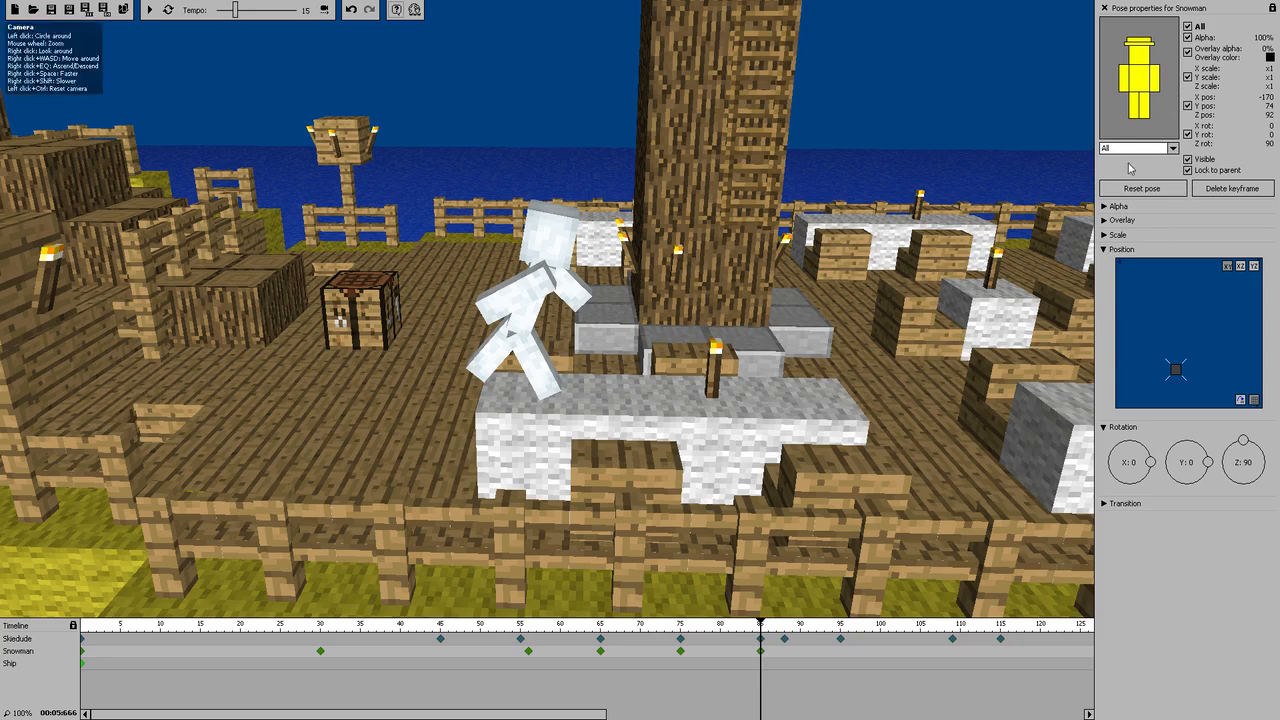
# Swap Snowman's leg stride at frame 85 by rotating the right leg to about 42 and the left leg to about -28 on X
pyautogui.click(1131, 109)
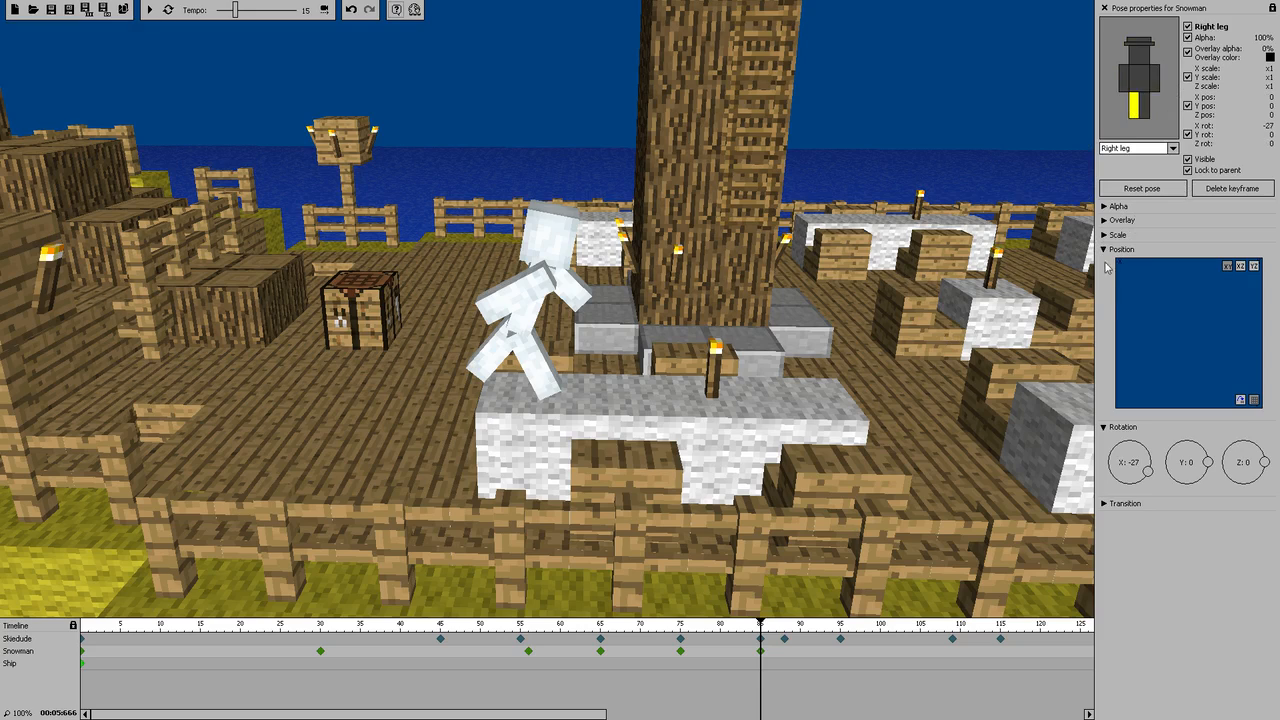
pyautogui.click(1107, 250)
pyautogui.scroll(13, 1150, 306)
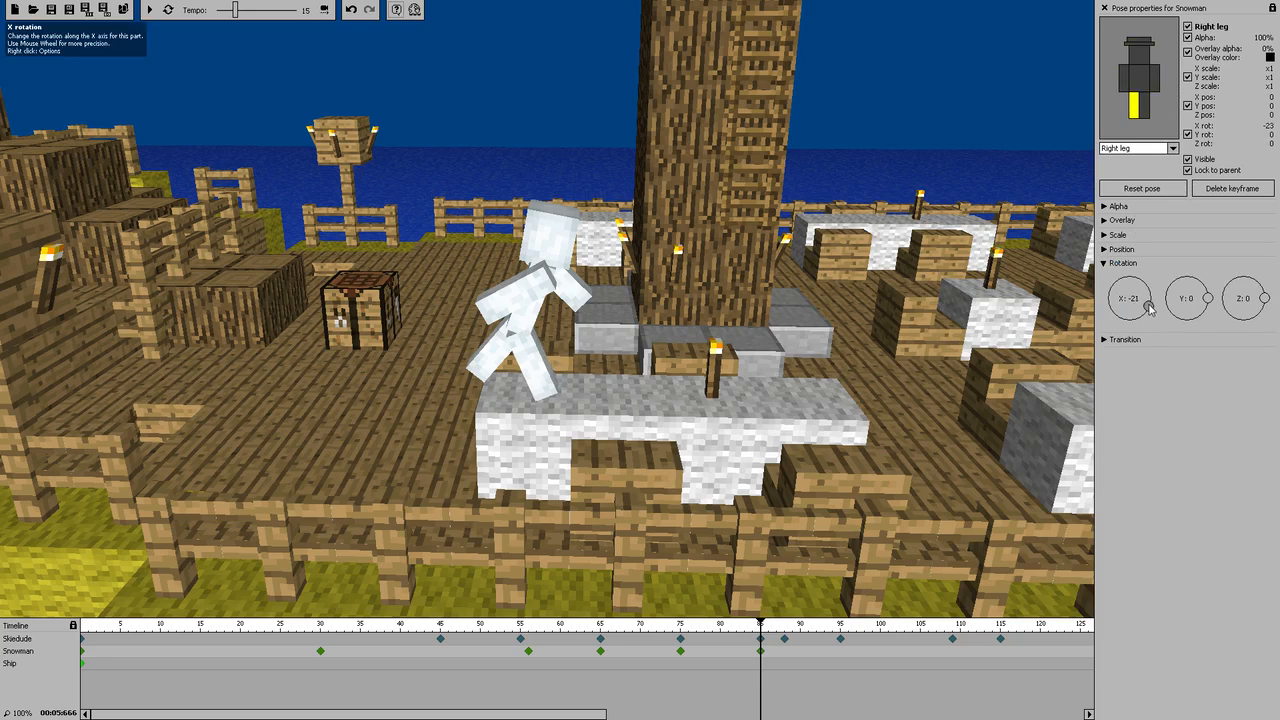
pyautogui.moveTo(1150, 306); pyautogui.dragTo(1149, 286)
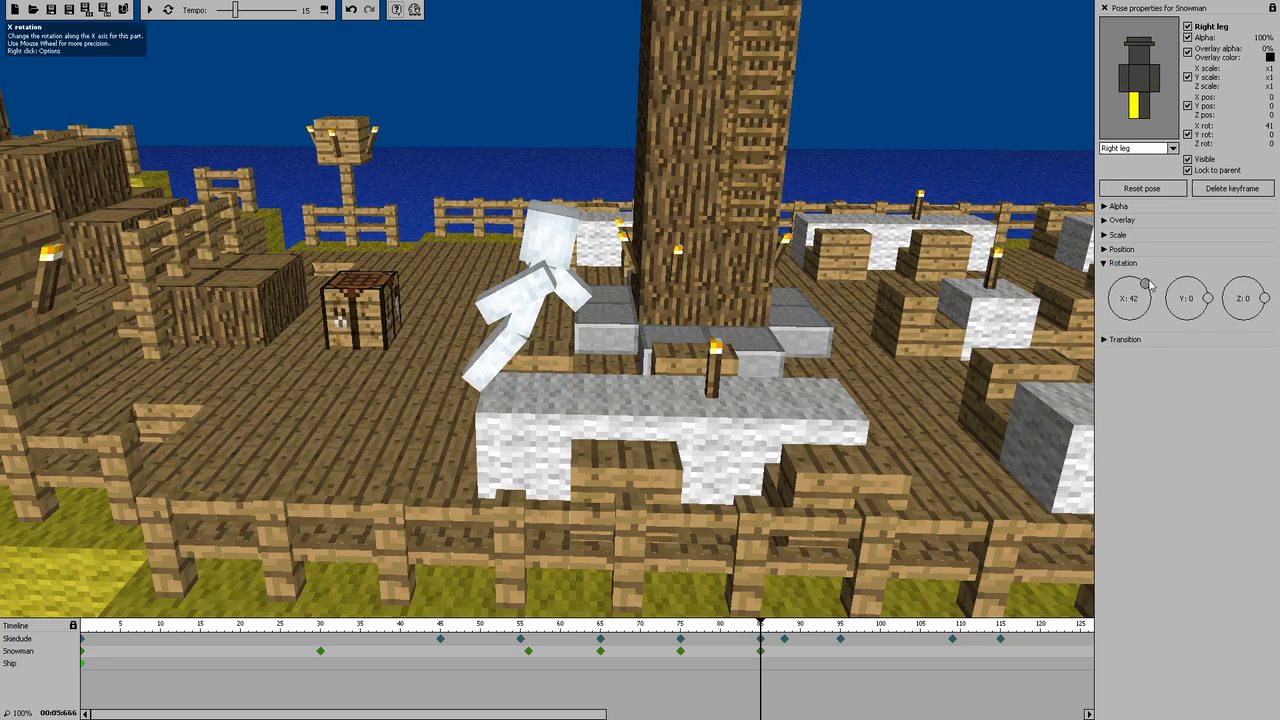
pyautogui.click(1145, 106)
pyautogui.moveTo(1148, 296); pyautogui.dragTo(1152, 314)
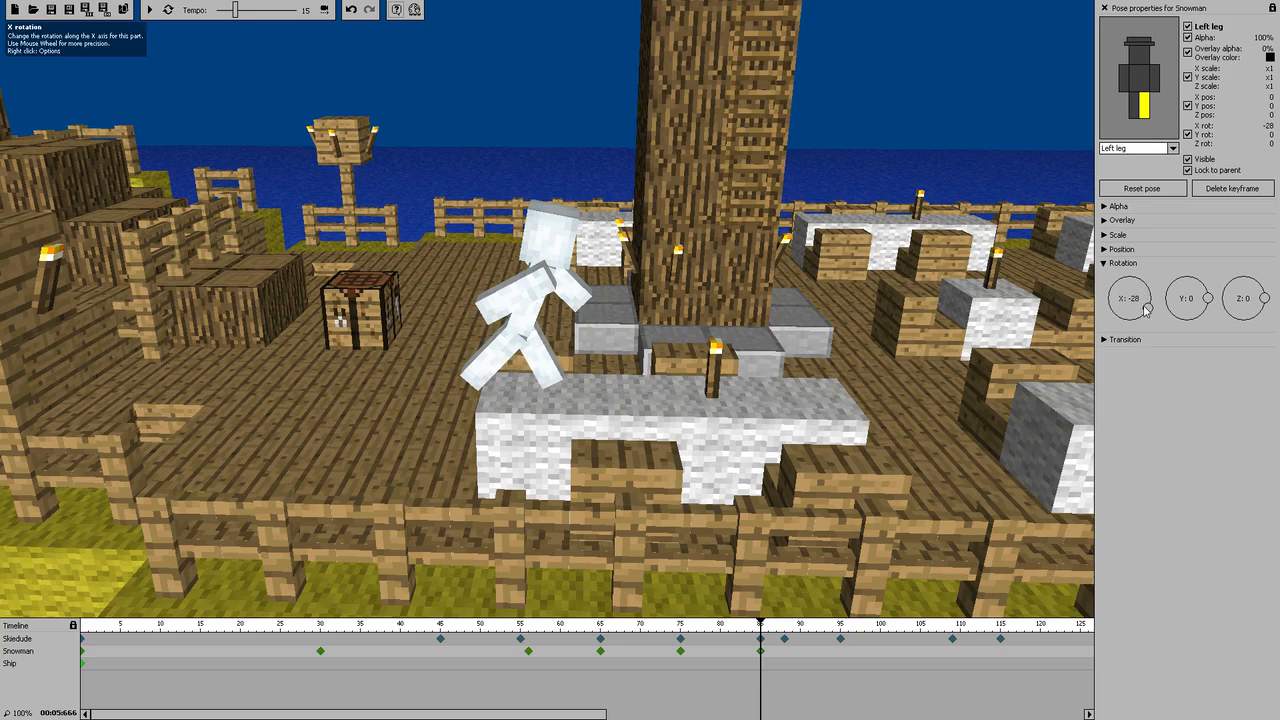
# Reverse Snowman's arm swing at frame 85, rotating the left arm to about 45 on X, and reset the head's X rotation to 0
pyautogui.click(1140, 78)
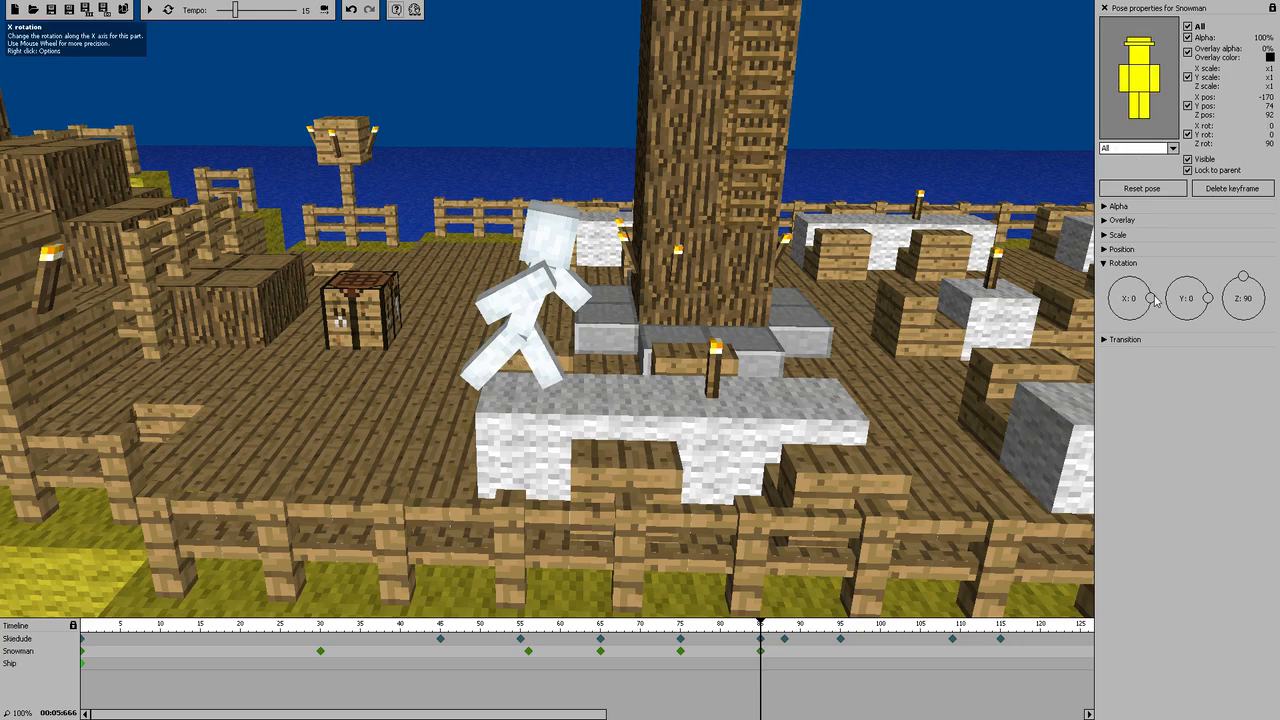
pyautogui.click(1126, 80)
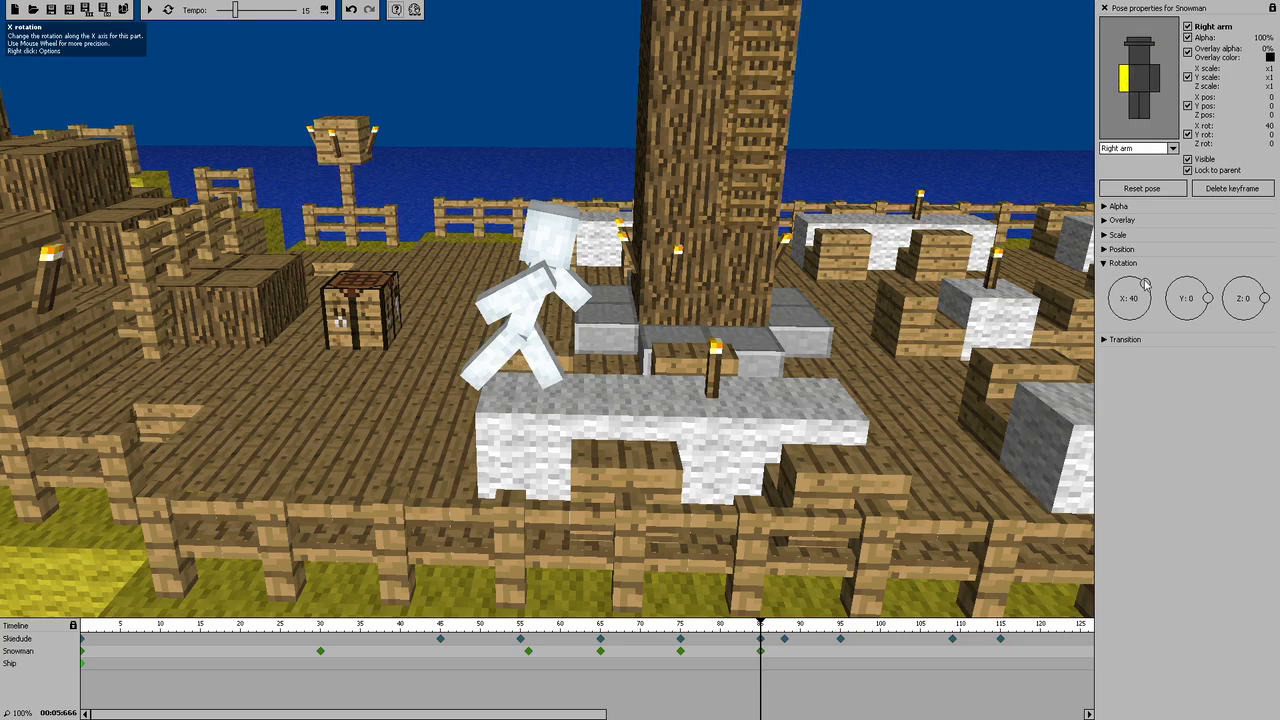
pyautogui.moveTo(1146, 288)
pyautogui.mouseDown()
pyautogui.moveTo(1145, 316)
pyautogui.moveTo(1146, 285)
pyautogui.mouseUp()
pyautogui.click(1156, 80)
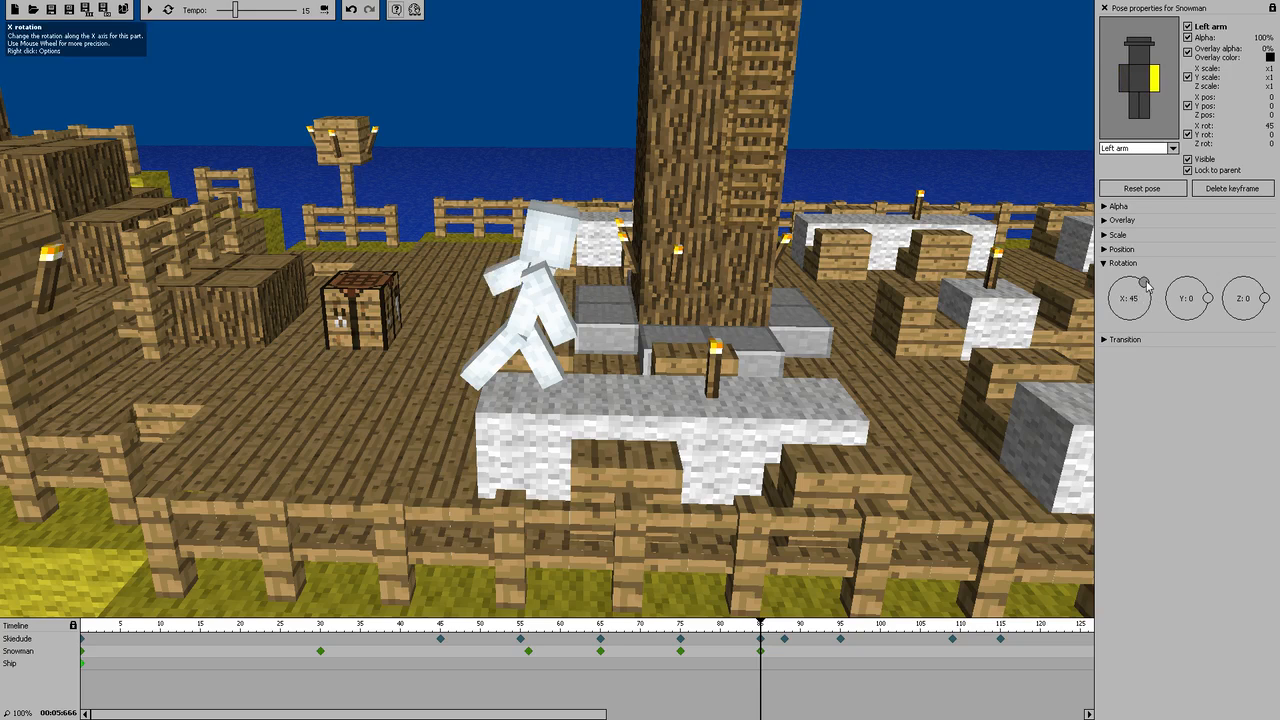
pyautogui.click(1139, 52)
pyautogui.moveTo(1151, 299); pyautogui.dragTo(1150, 305)
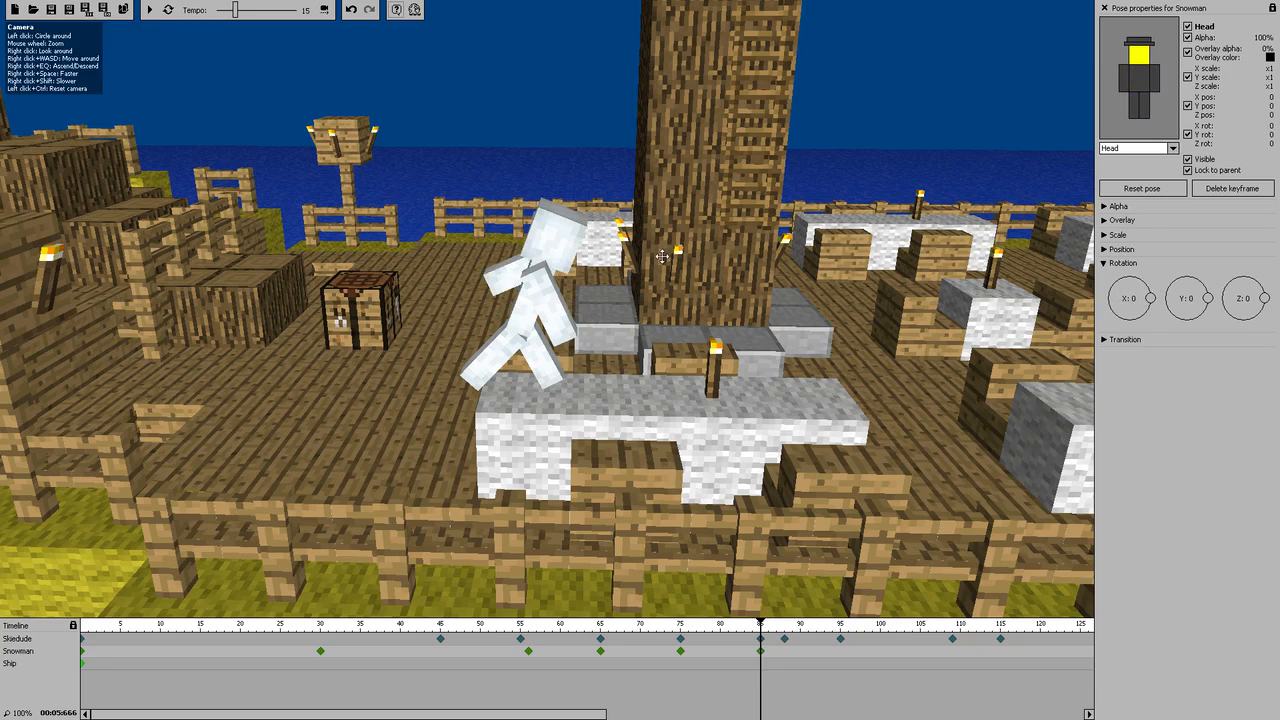
# Play Snowman's run twice from the frame 56 keyframe past frame 85 to check its speed
pyautogui.click(528, 653)
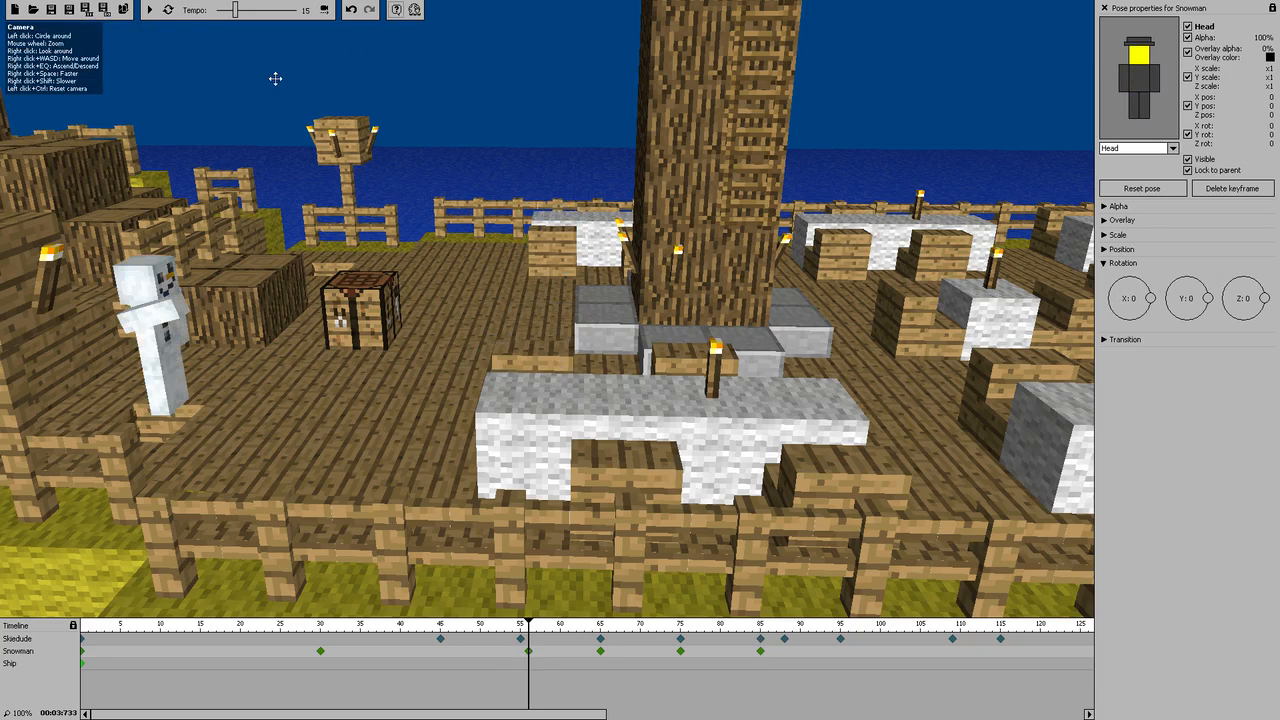
pyautogui.click(149, 10)
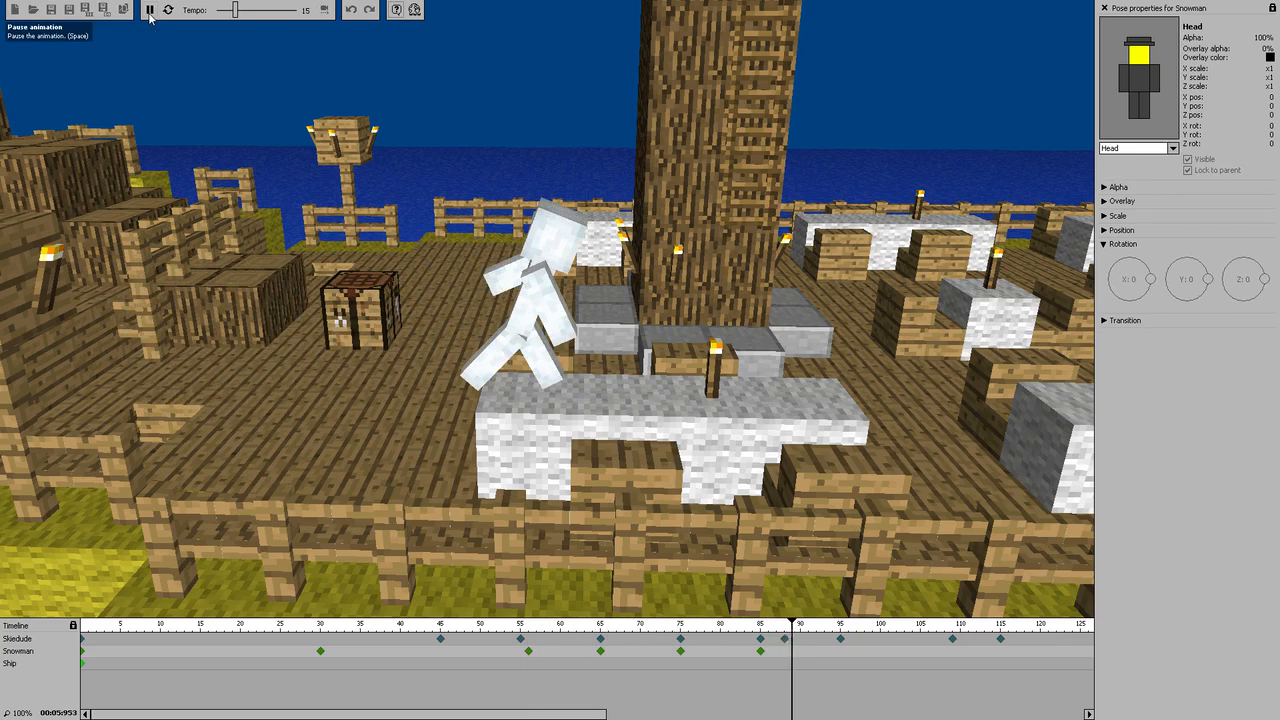
pyautogui.click(149, 10)
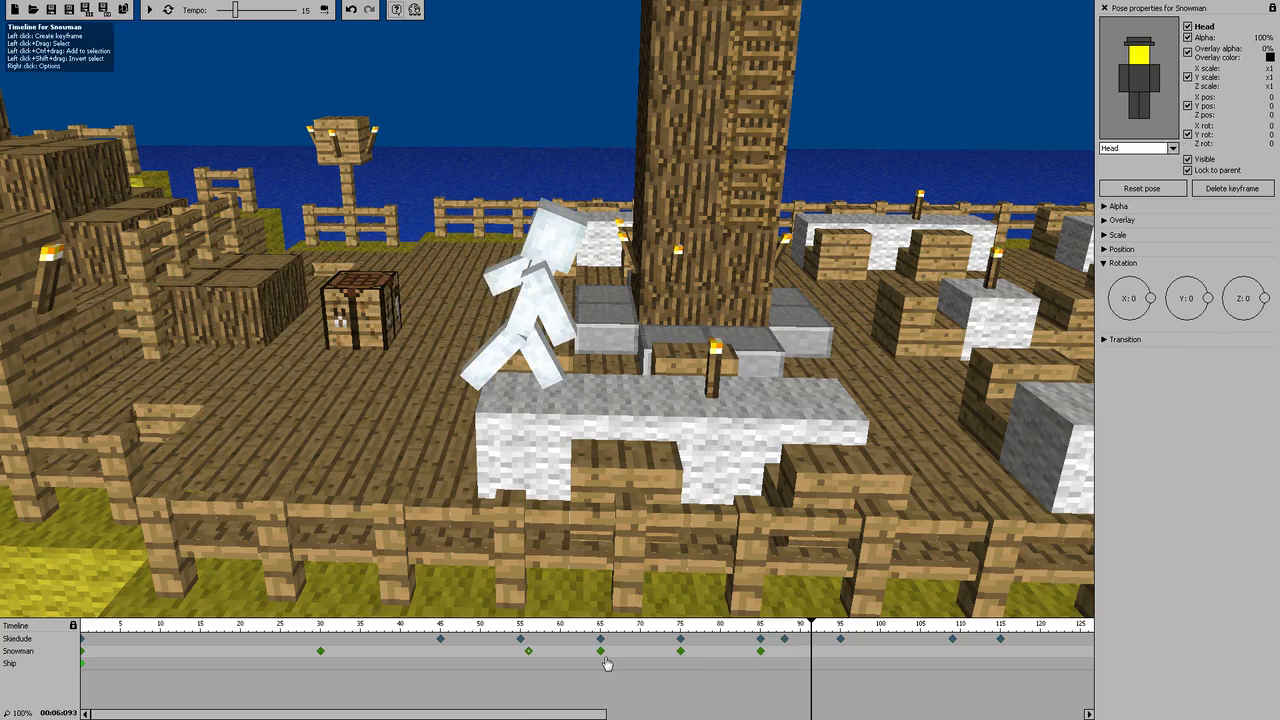
pyautogui.click(533, 655)
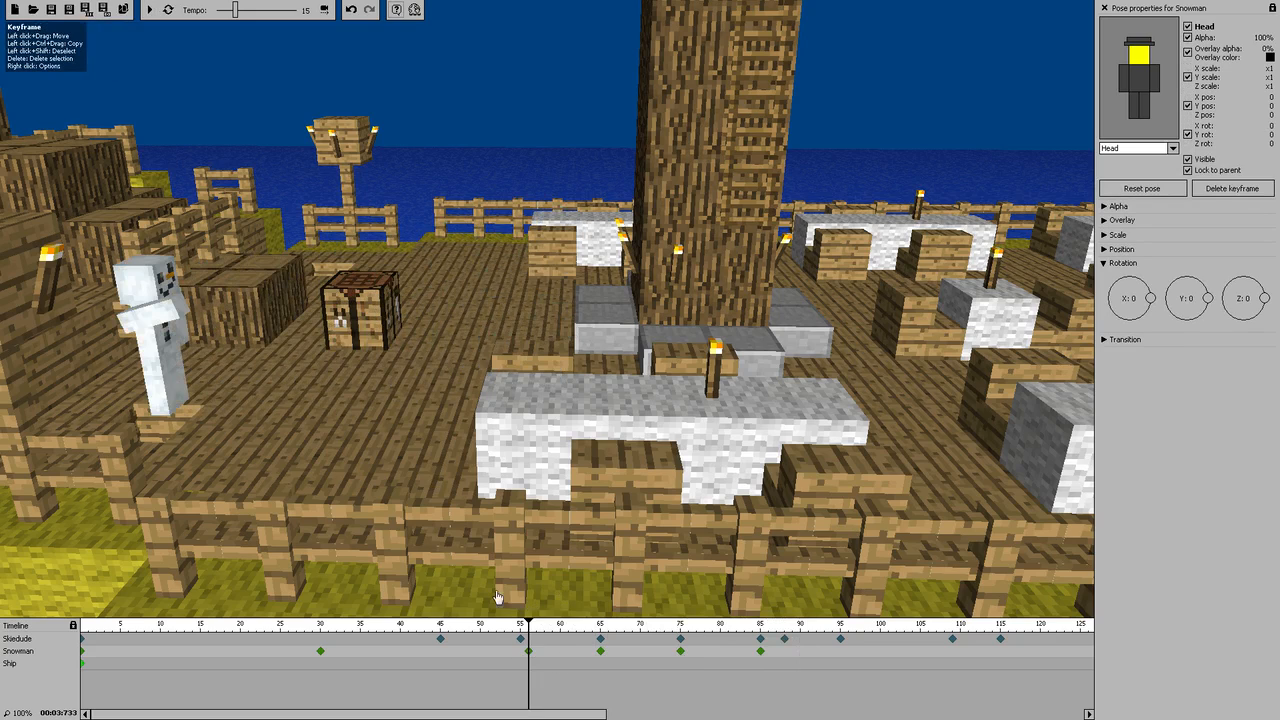
pyautogui.click(148, 10)
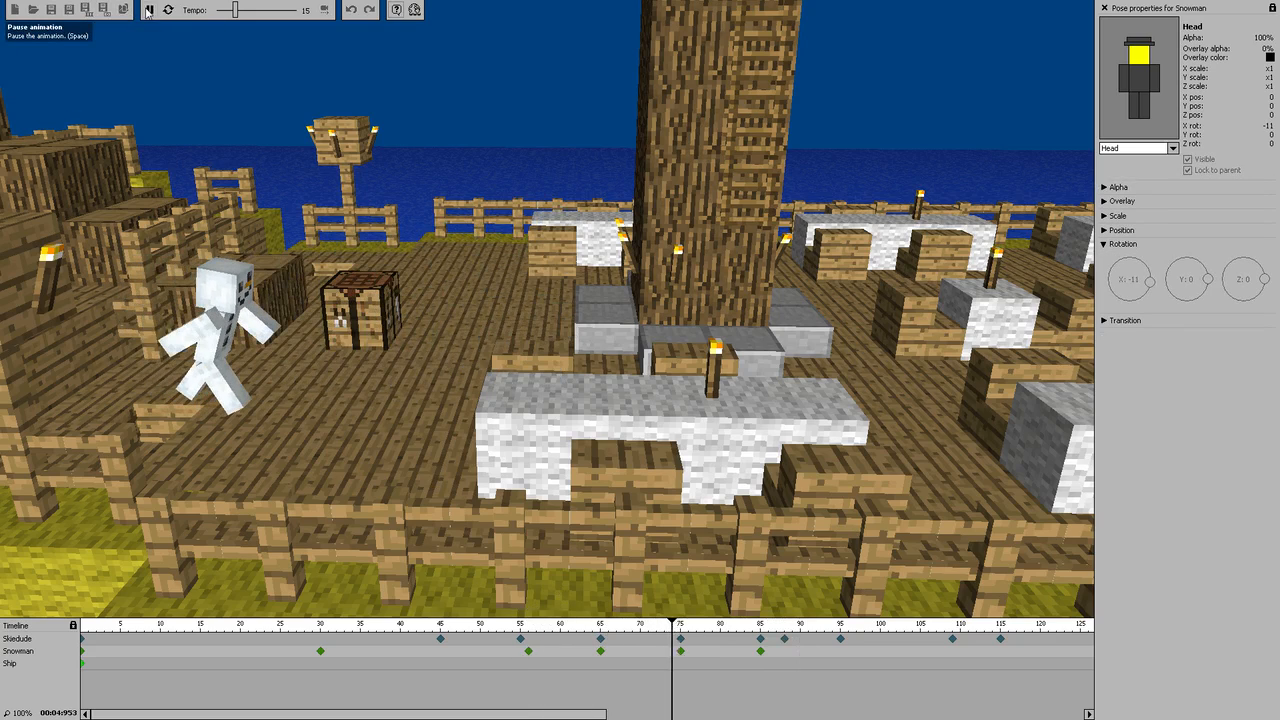
pyautogui.click(148, 10)
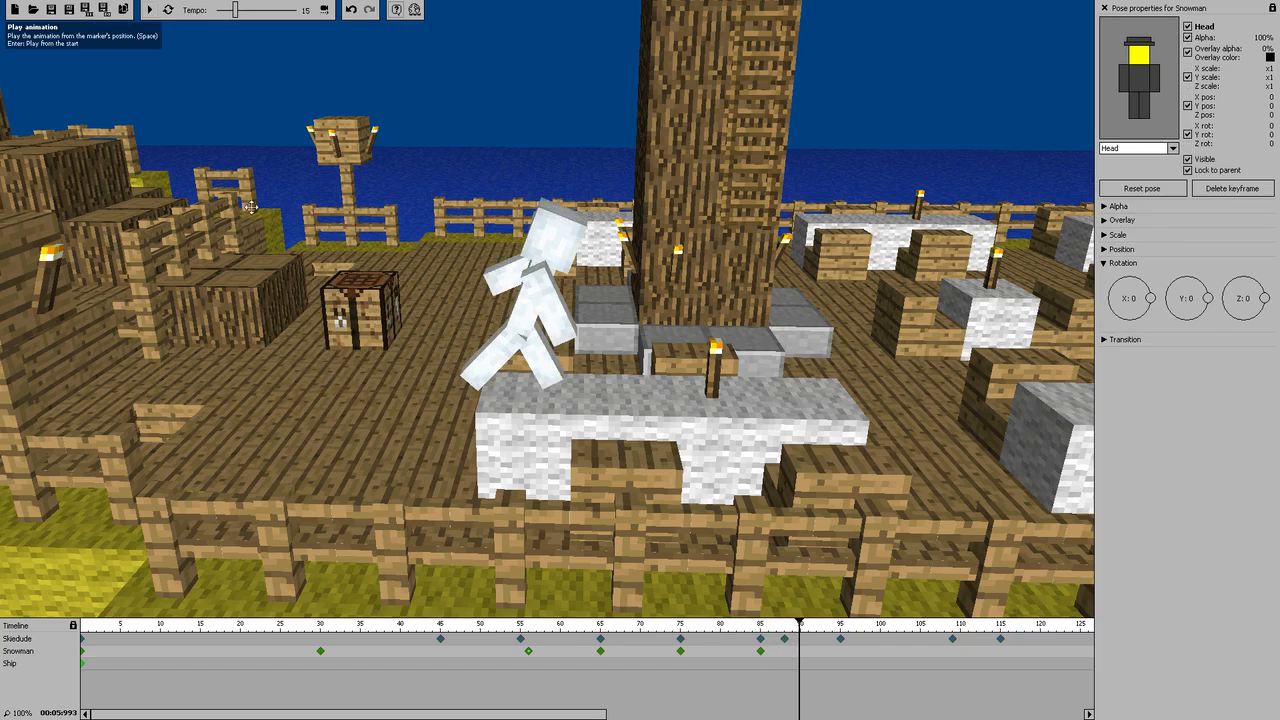
# Tighten Snowman's run timing by moving the keyframes at frames 65, 75 and 85 to frames 62, 67 and 72
pyautogui.click(528, 651)
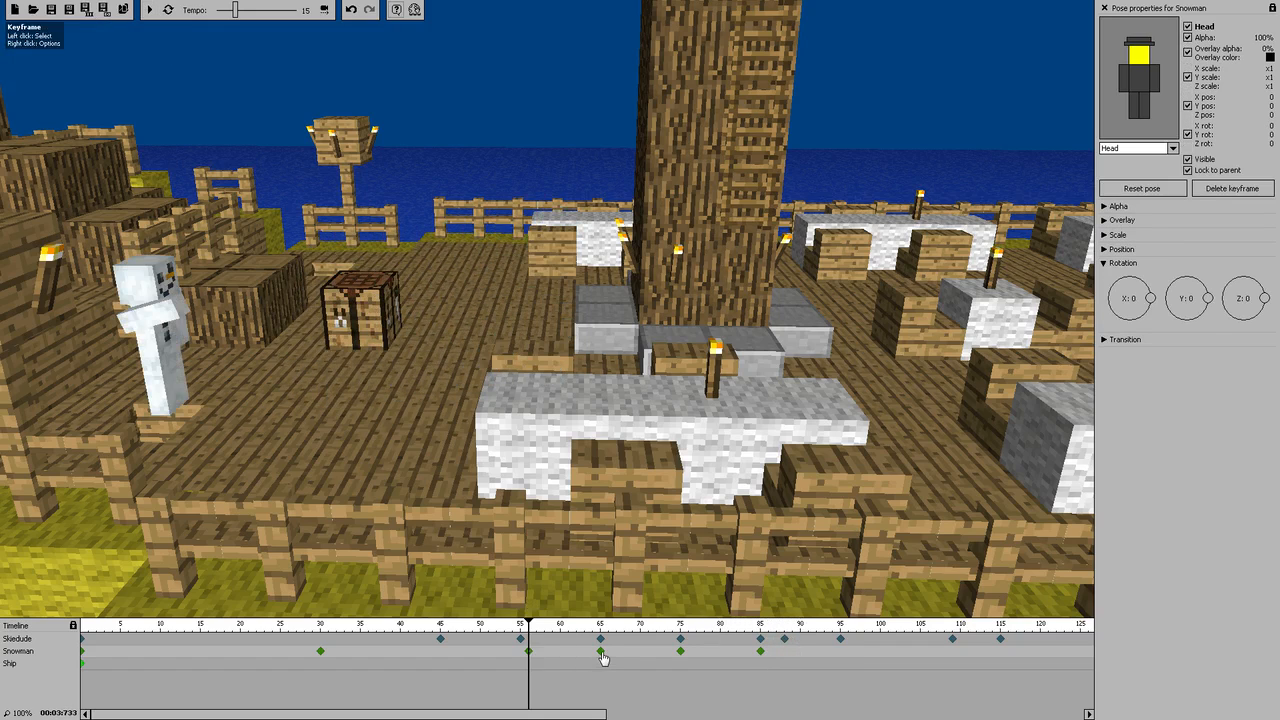
pyautogui.click(601, 652)
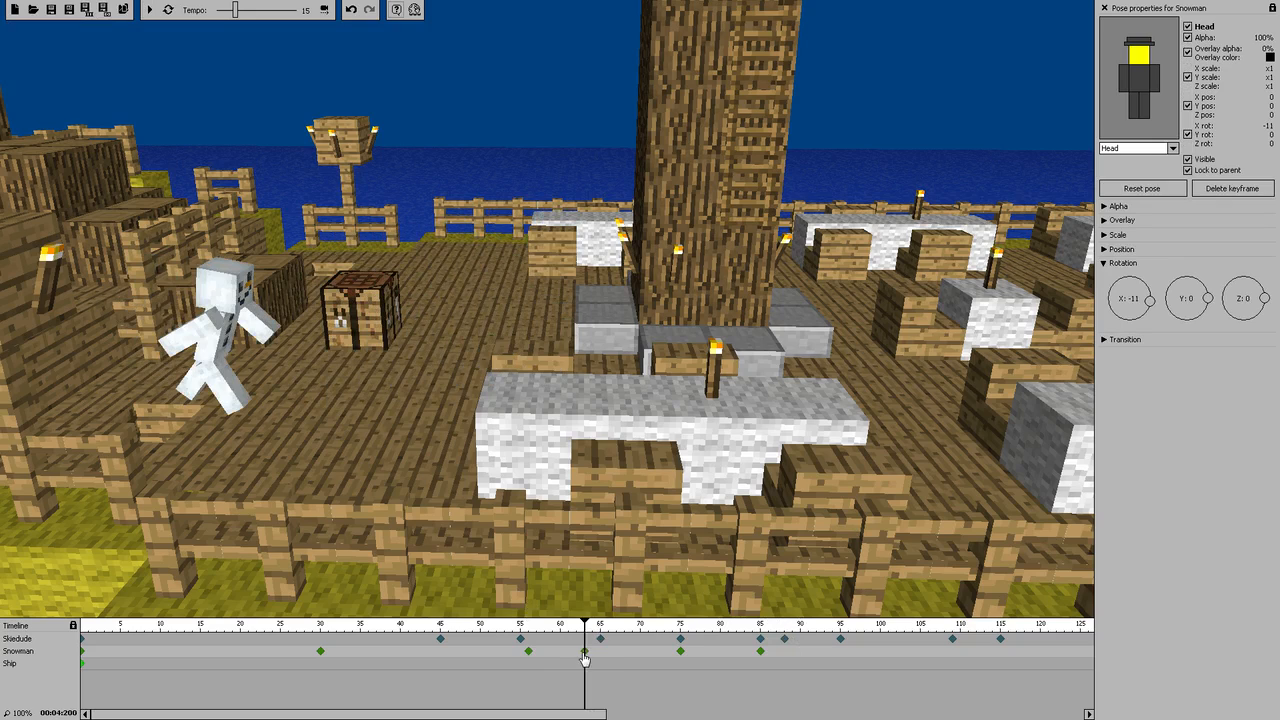
pyautogui.moveTo(585, 656); pyautogui.dragTo(577, 656)
pyautogui.moveTo(683, 659); pyautogui.dragTo(616, 652)
pyautogui.moveTo(760, 657); pyautogui.dragTo(658, 657)
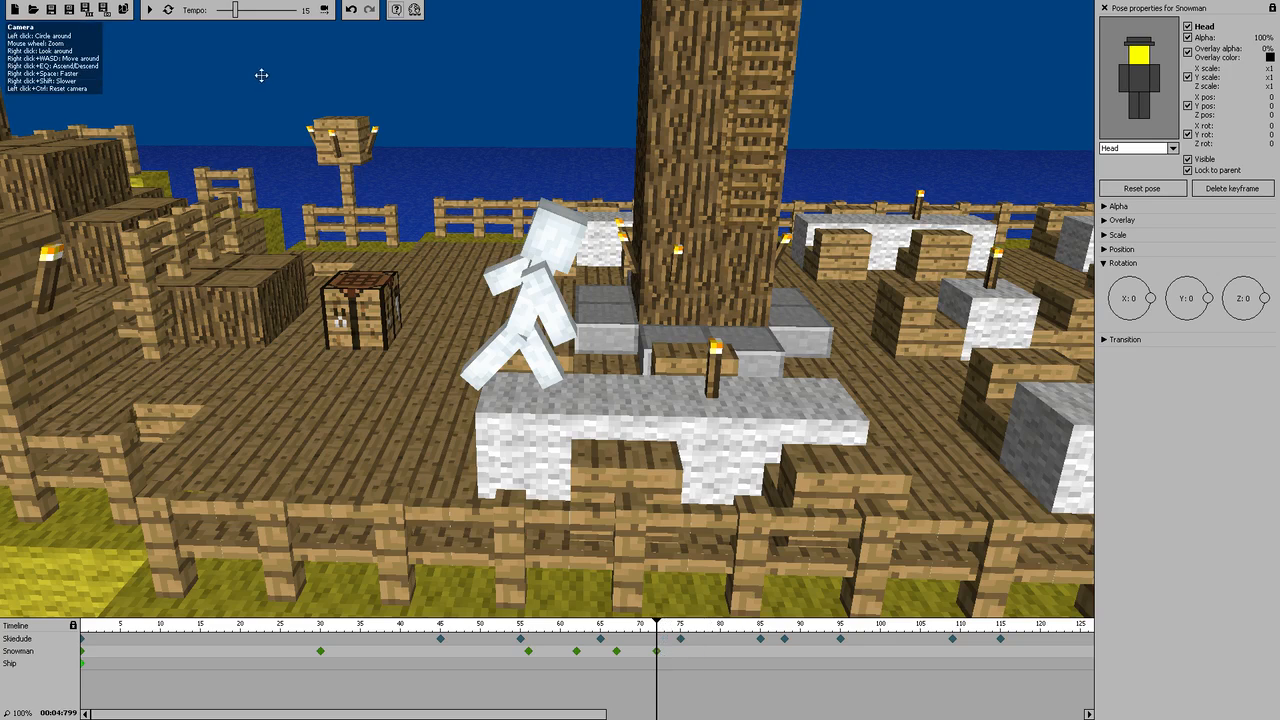
# Play the retimed run from frame 56 and compare Snowman's poses at the frame 62, 67 and 72 keyframes
pyautogui.click(528, 652)
pyautogui.click(149, 10)
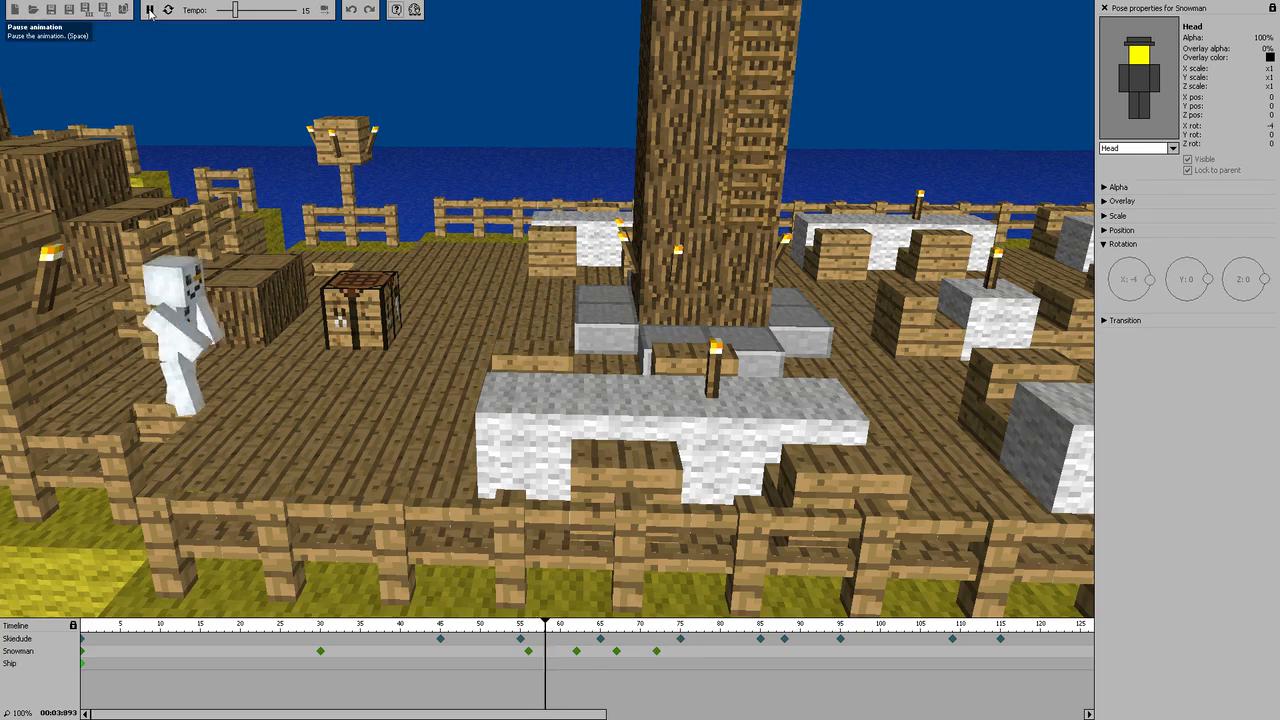
pyautogui.click(149, 10)
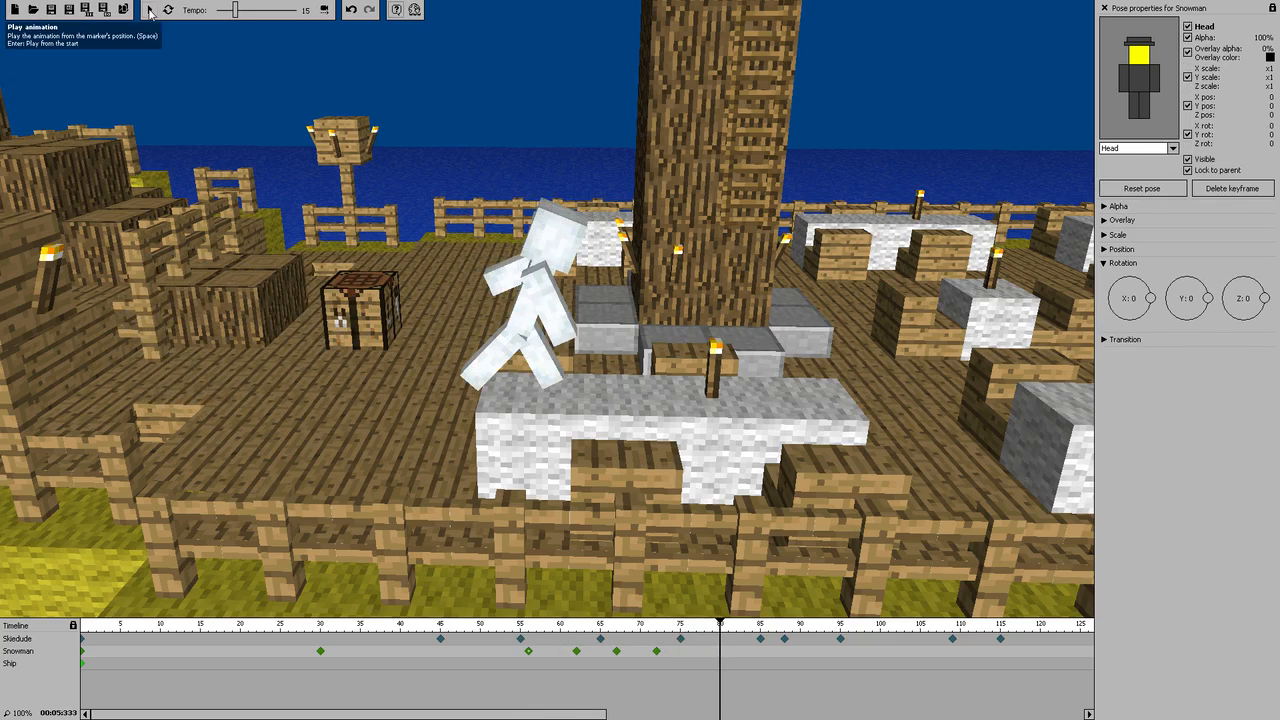
pyautogui.click(576, 651)
pyautogui.click(617, 655)
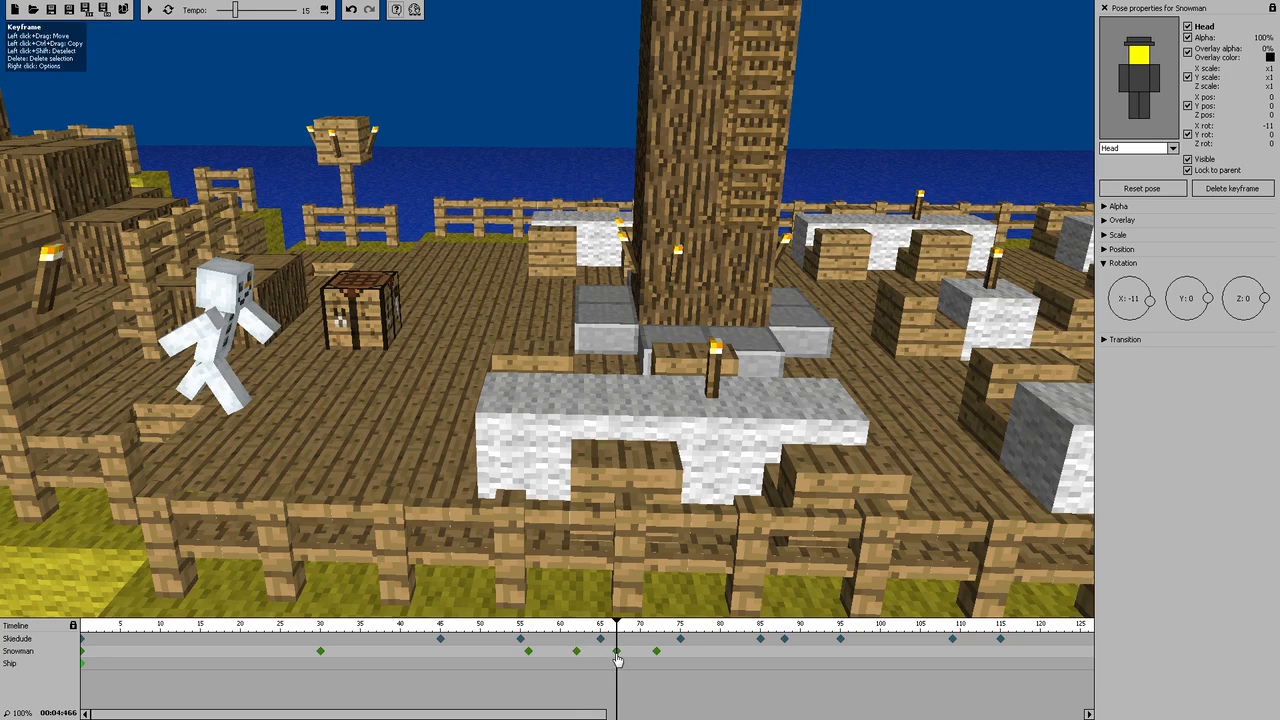
pyautogui.click(576, 651)
pyautogui.click(618, 655)
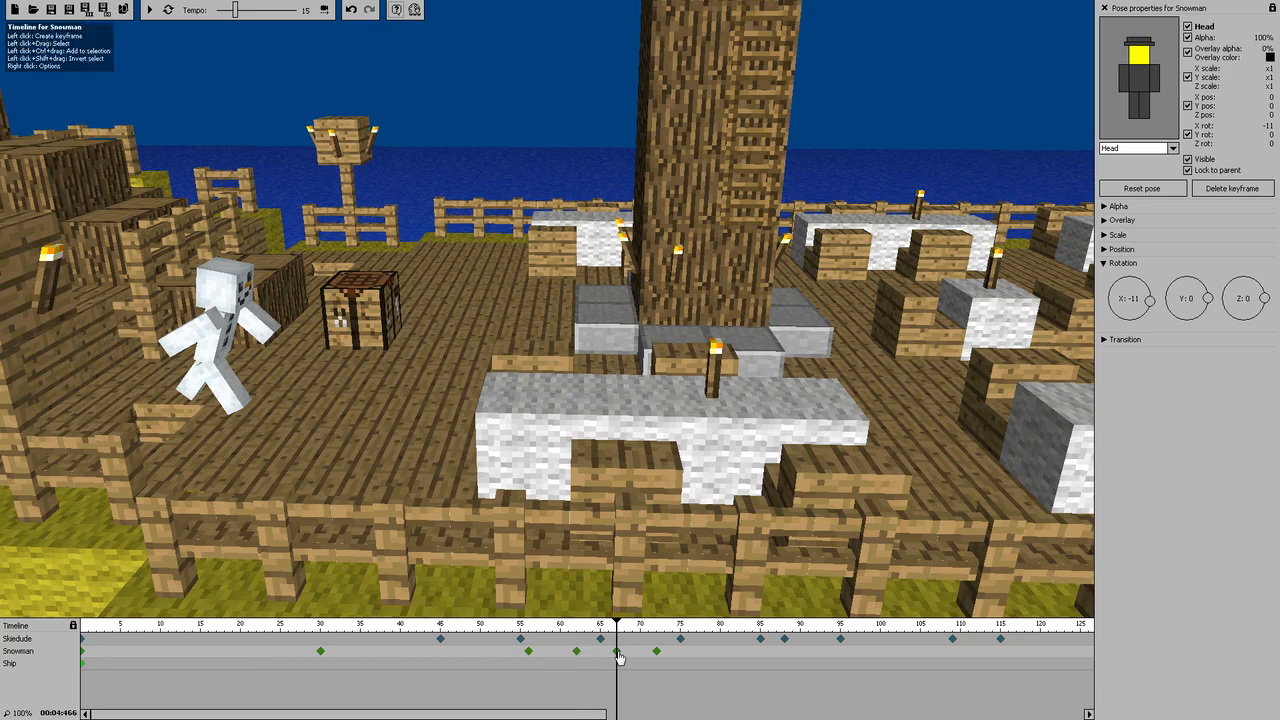
pyautogui.click(656, 652)
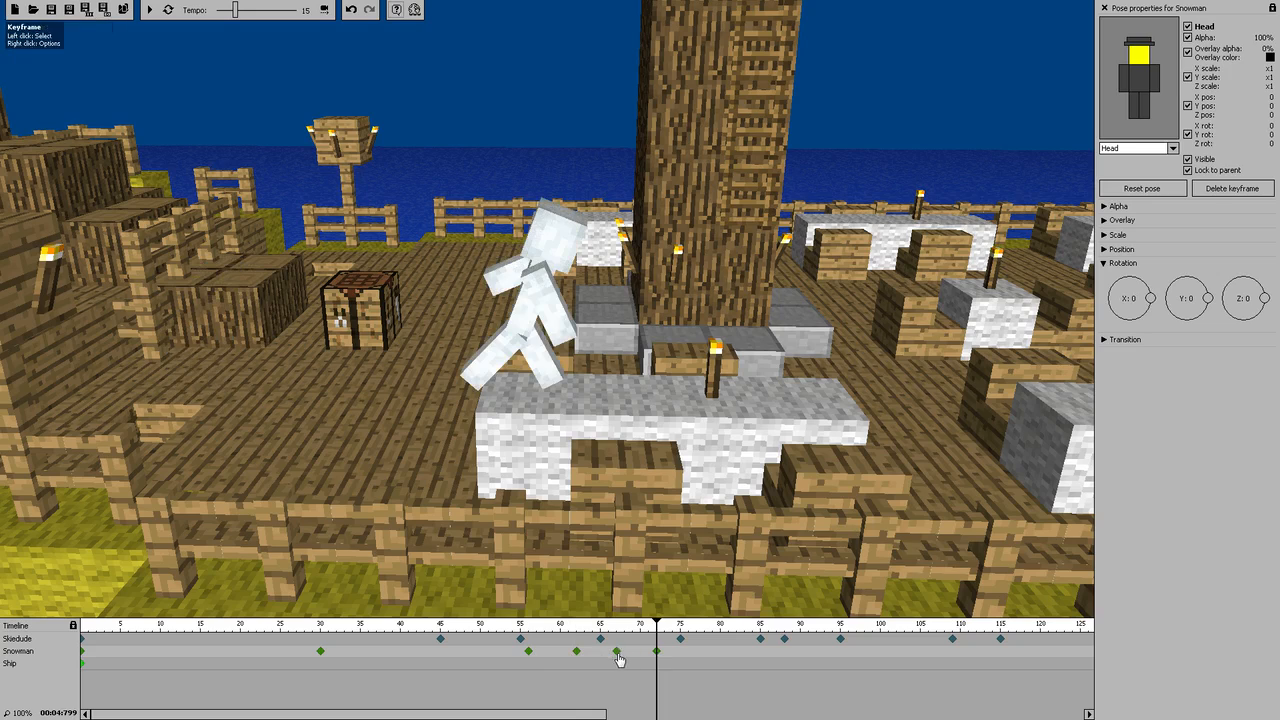
# Delete Snowman's keyframe at frame 67 and play the motion from frame 56
pyautogui.click(617, 653)
pyautogui.press('Delete')
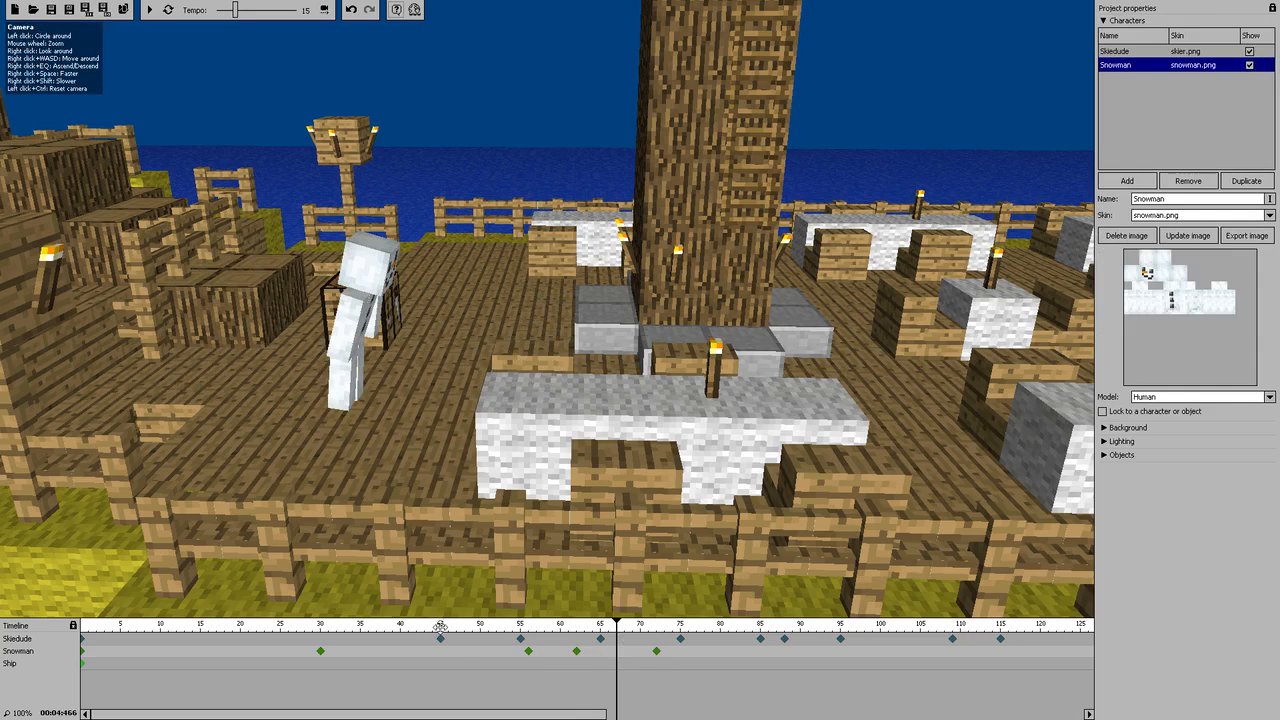
pyautogui.click(528, 652)
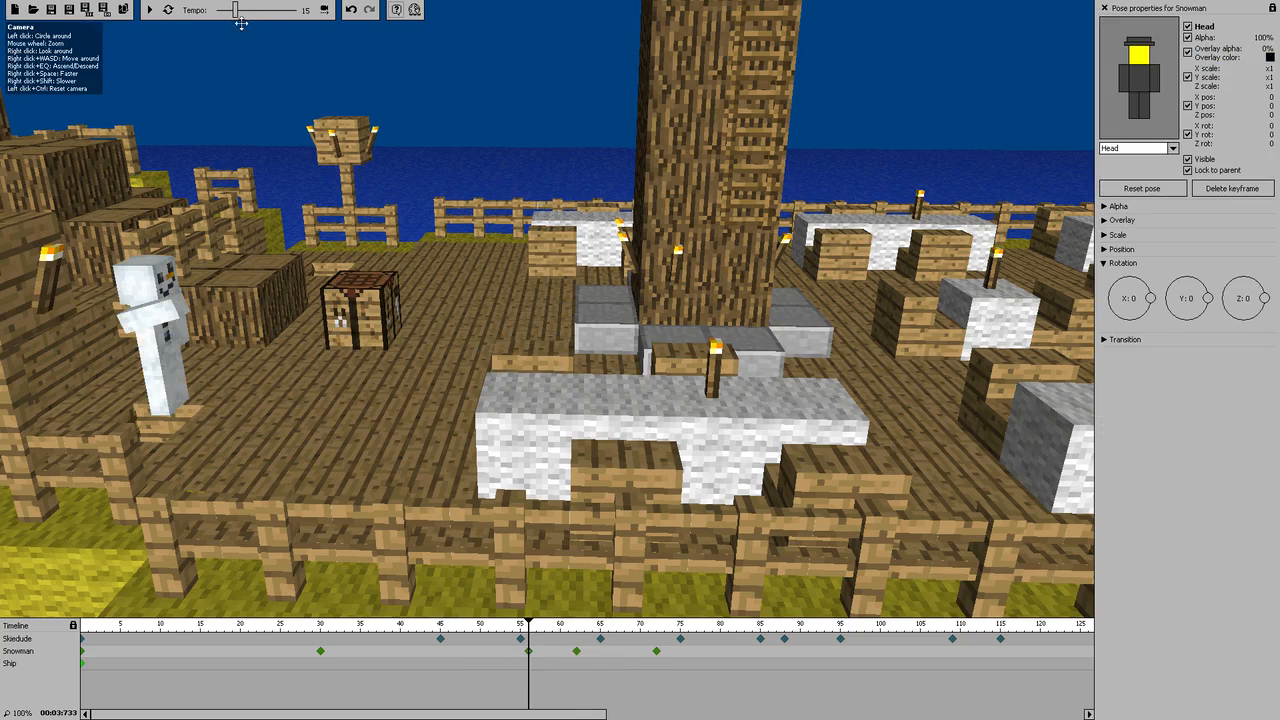
pyautogui.click(149, 10)
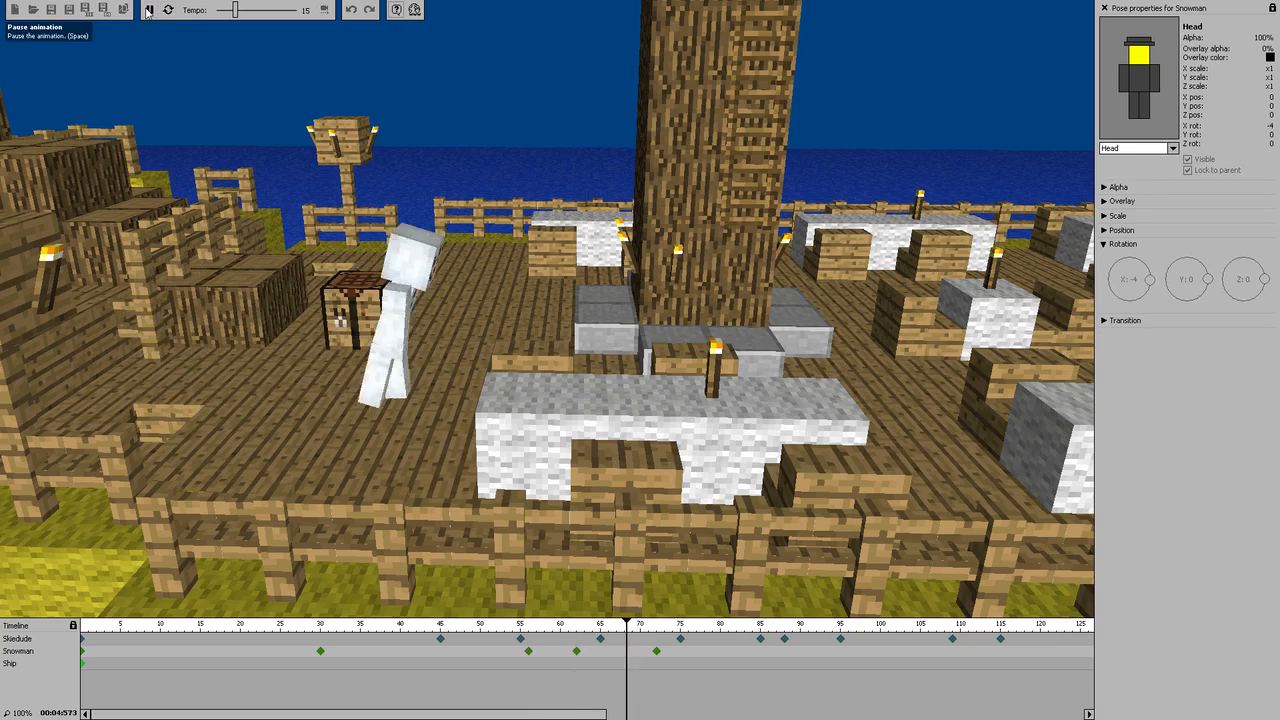
pyautogui.click(149, 10)
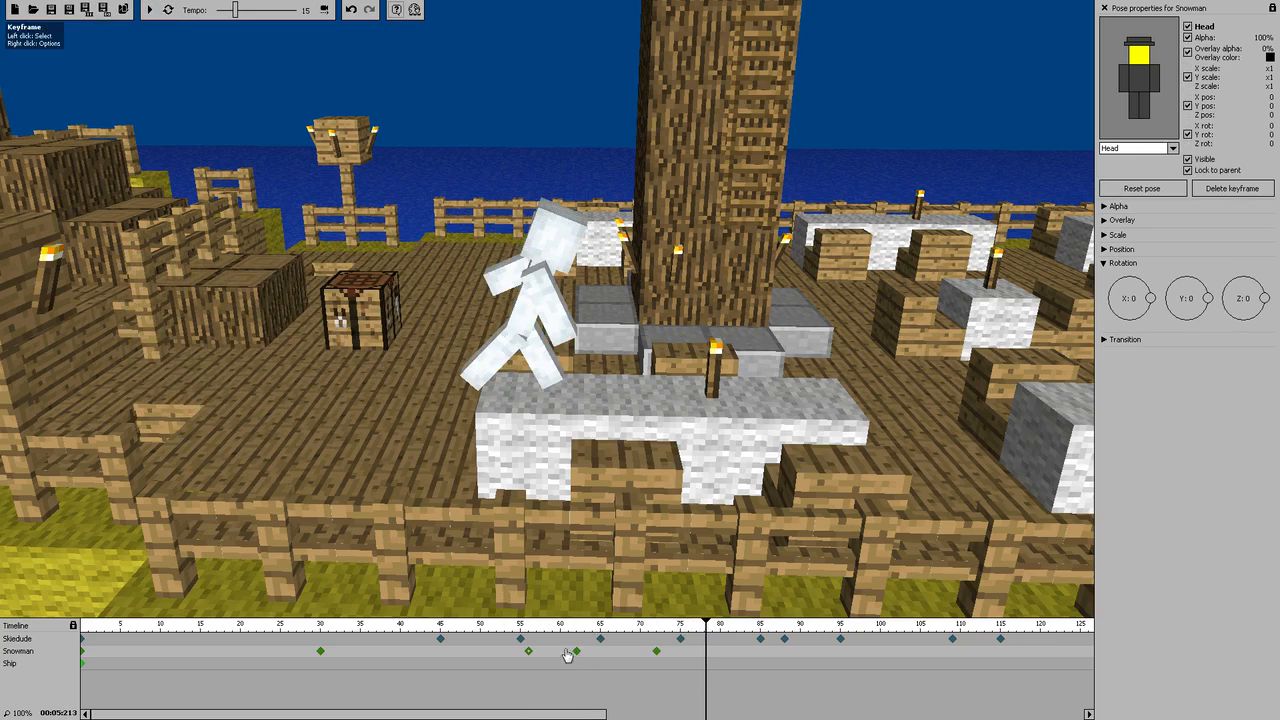
pyautogui.click(529, 659)
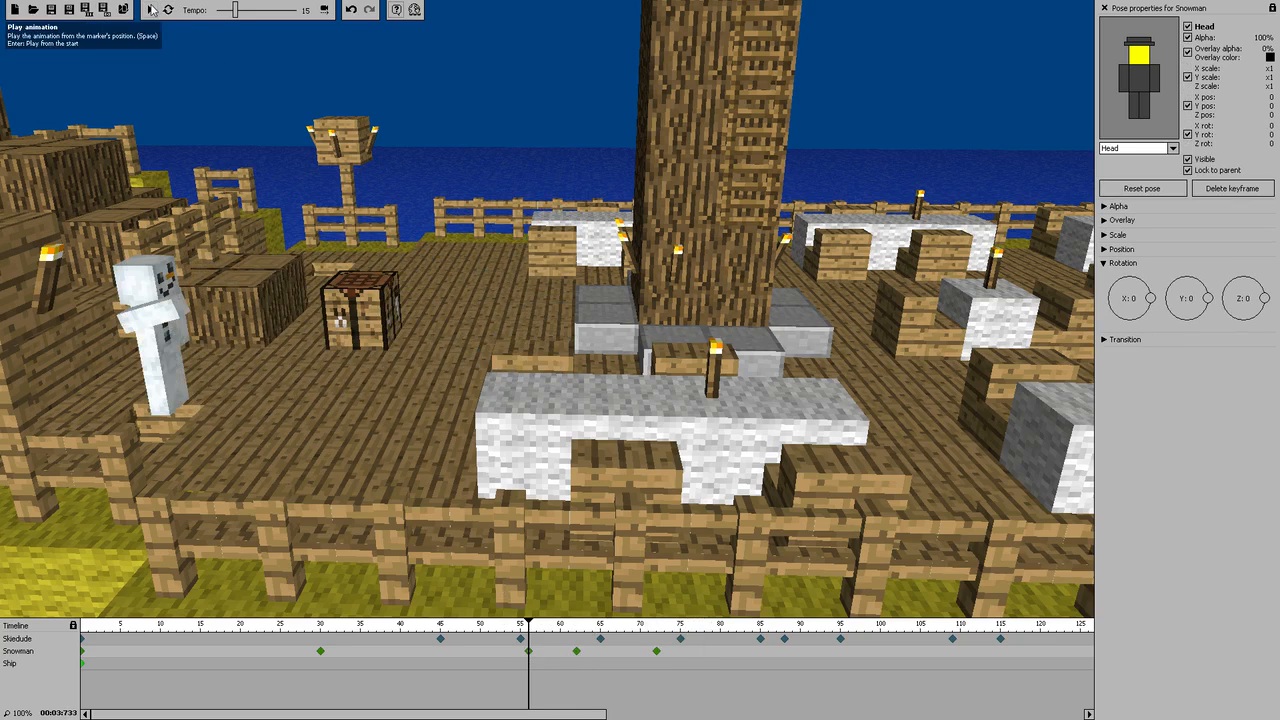
pyautogui.click(149, 10)
# Move Snowman's frame 72 keyframe to frame 80 and play the slower motion from frame 56
pyautogui.click(657, 653)
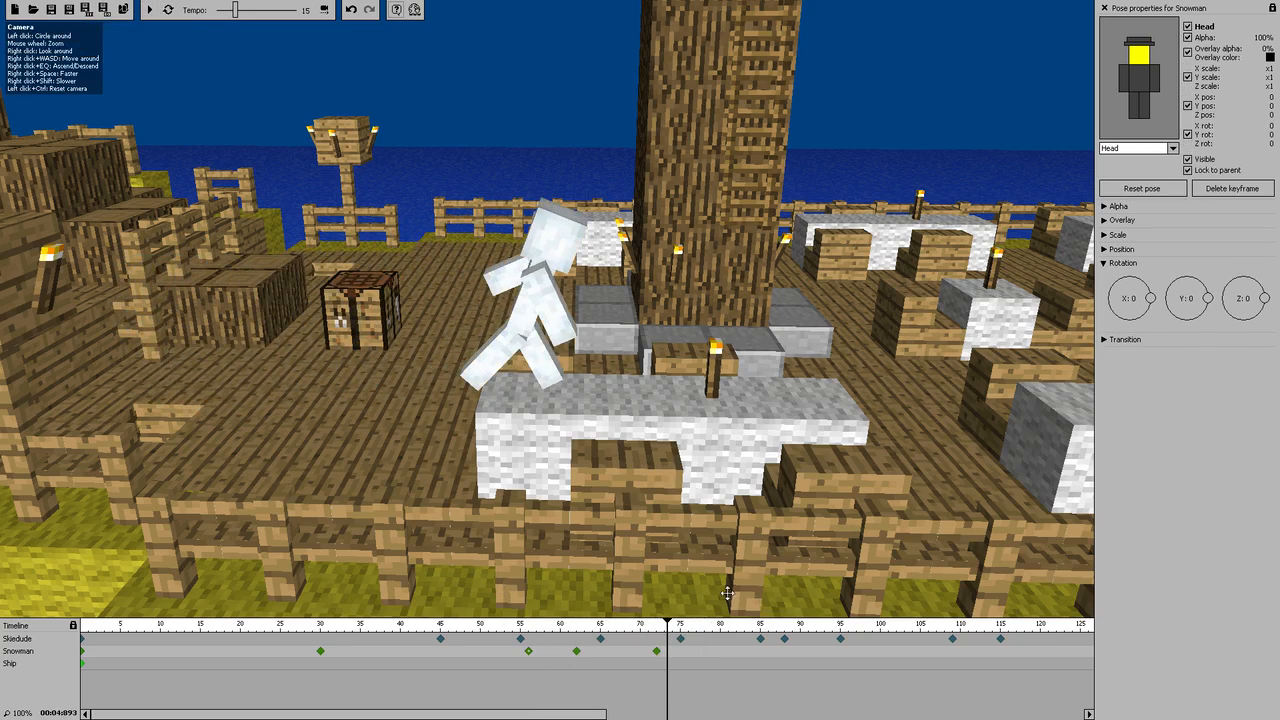
pyautogui.moveTo(657, 654); pyautogui.dragTo(713, 658)
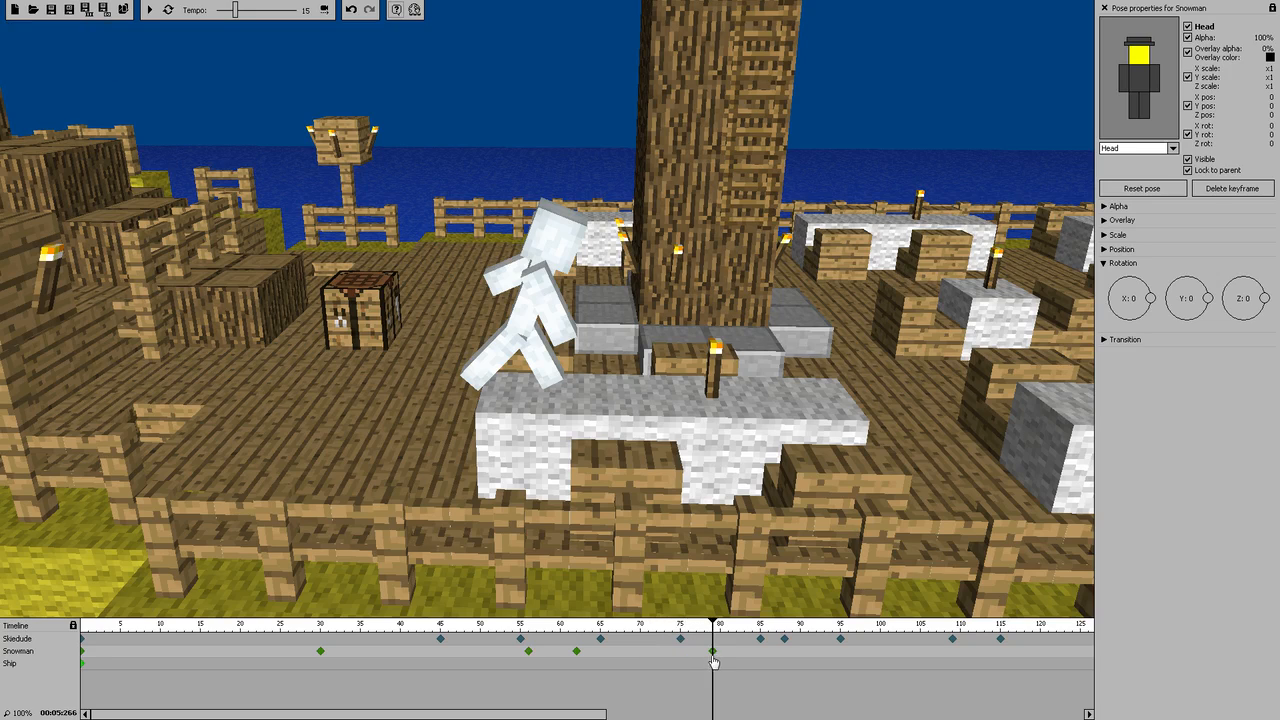
pyautogui.click(528, 652)
pyautogui.click(152, 14)
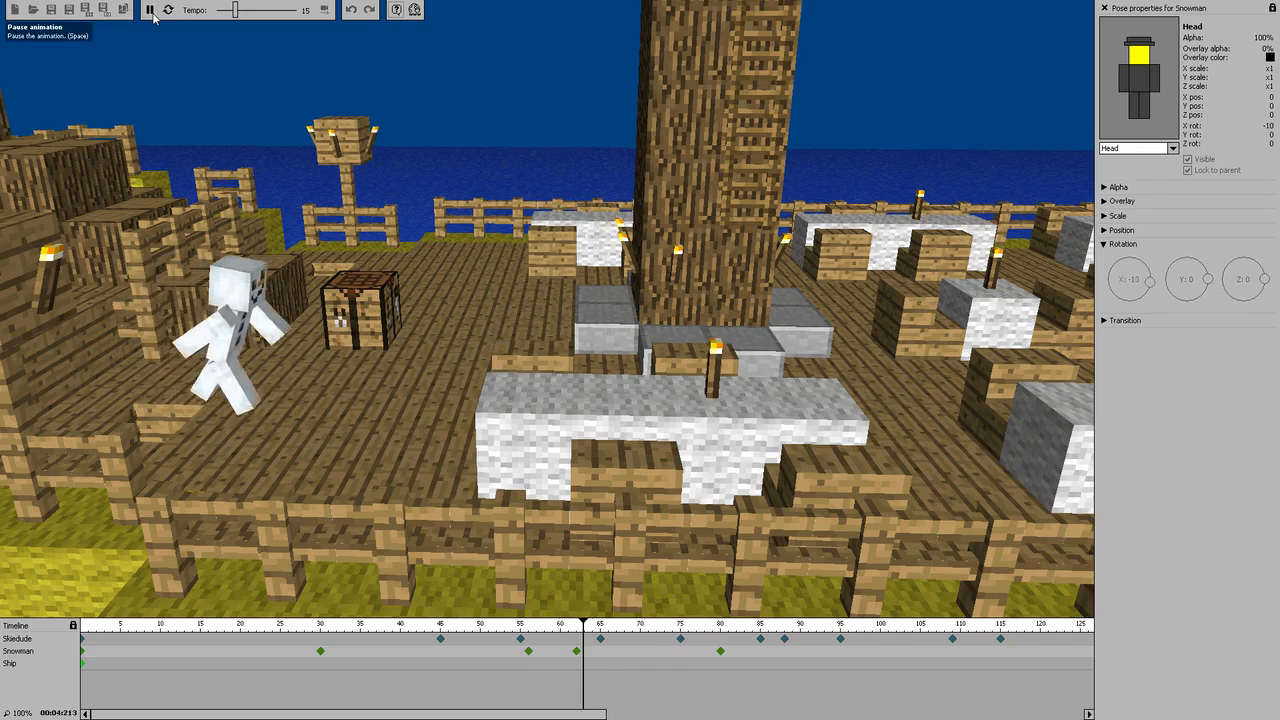
pyautogui.click(152, 14)
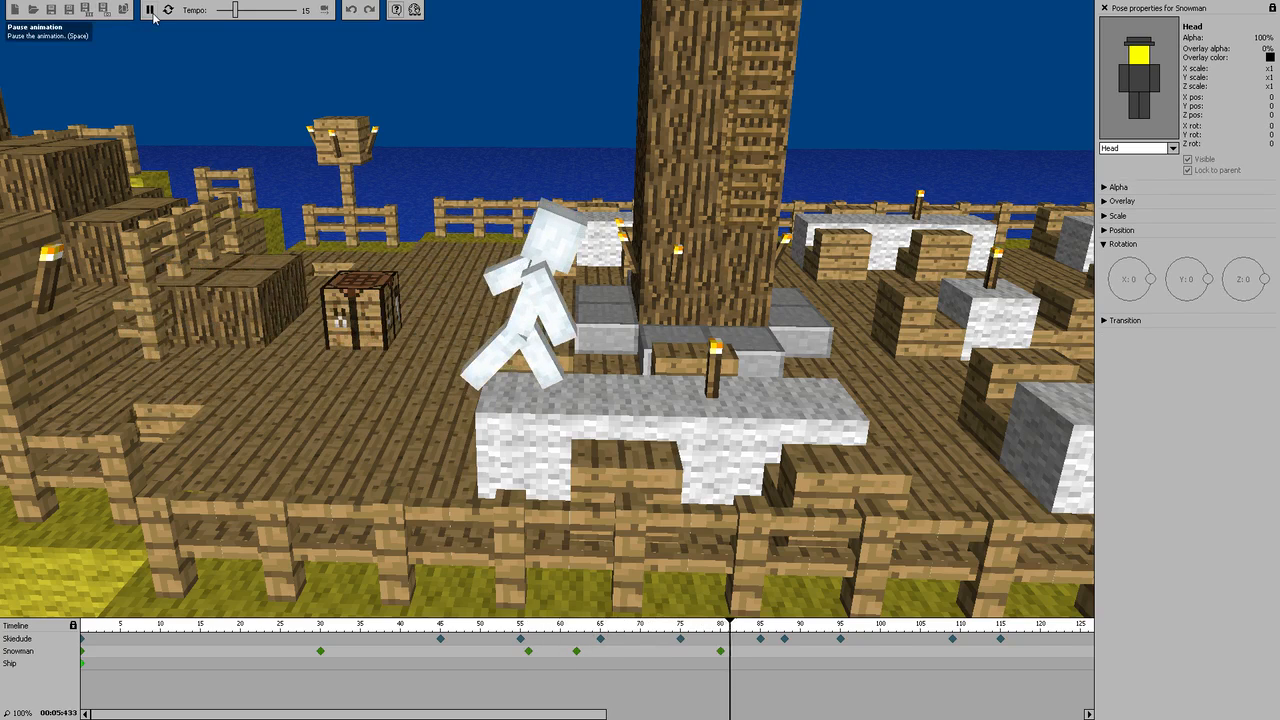
# Add an in-between Snowman keyframe at frame 71 and compare it with the frame 62 pose from a shifted camera view
pyautogui.click(577, 653)
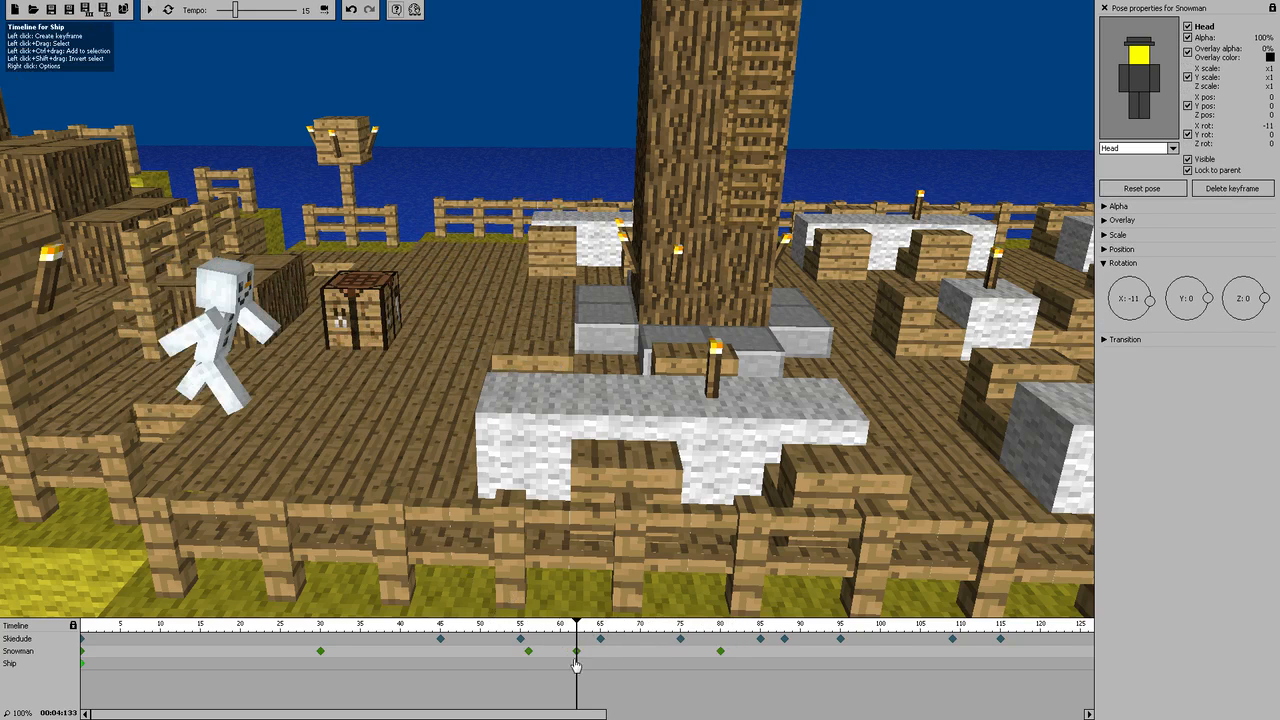
pyautogui.click(721, 653)
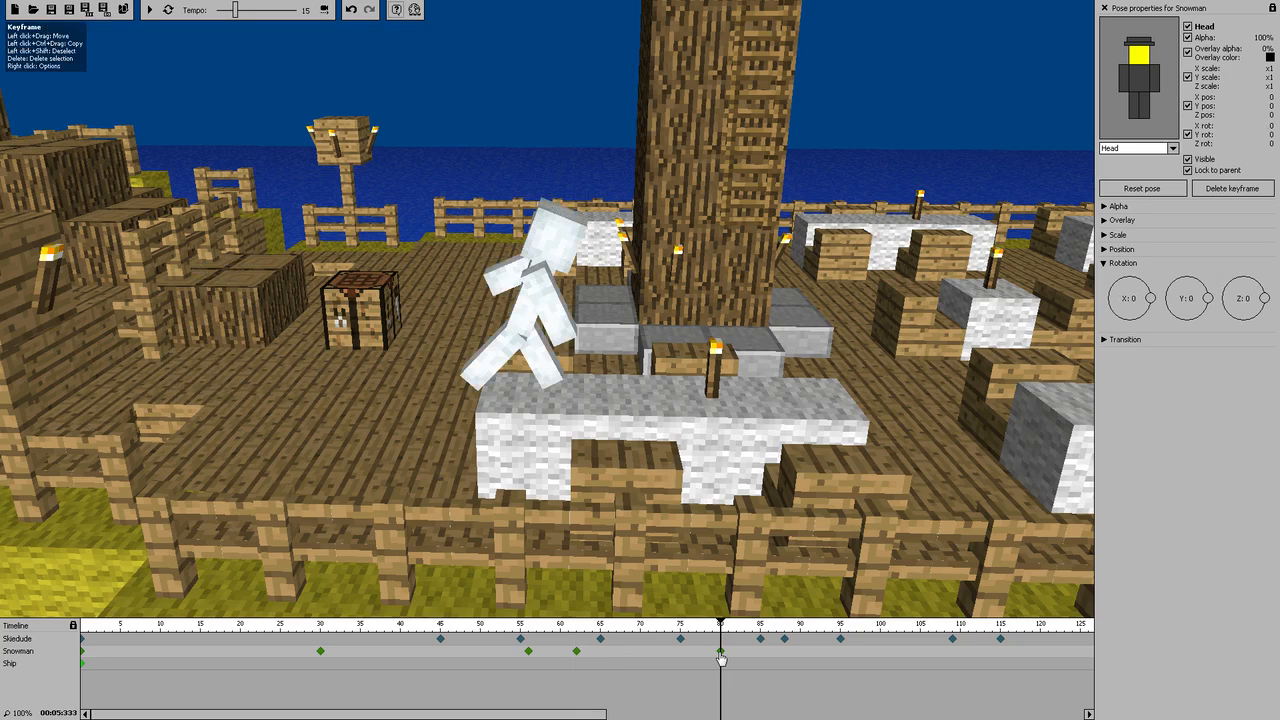
pyautogui.click(647, 653)
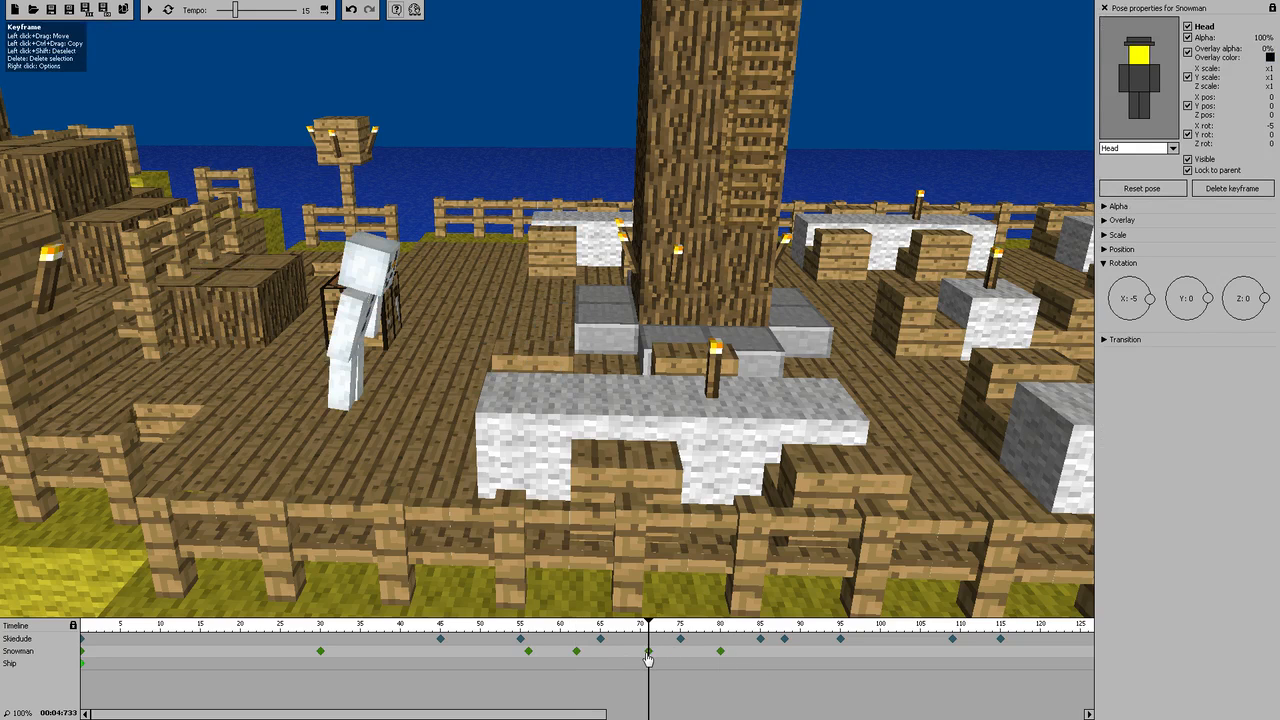
pyautogui.moveTo(398, 382); pyautogui.dragTo(400, 382, button='right')
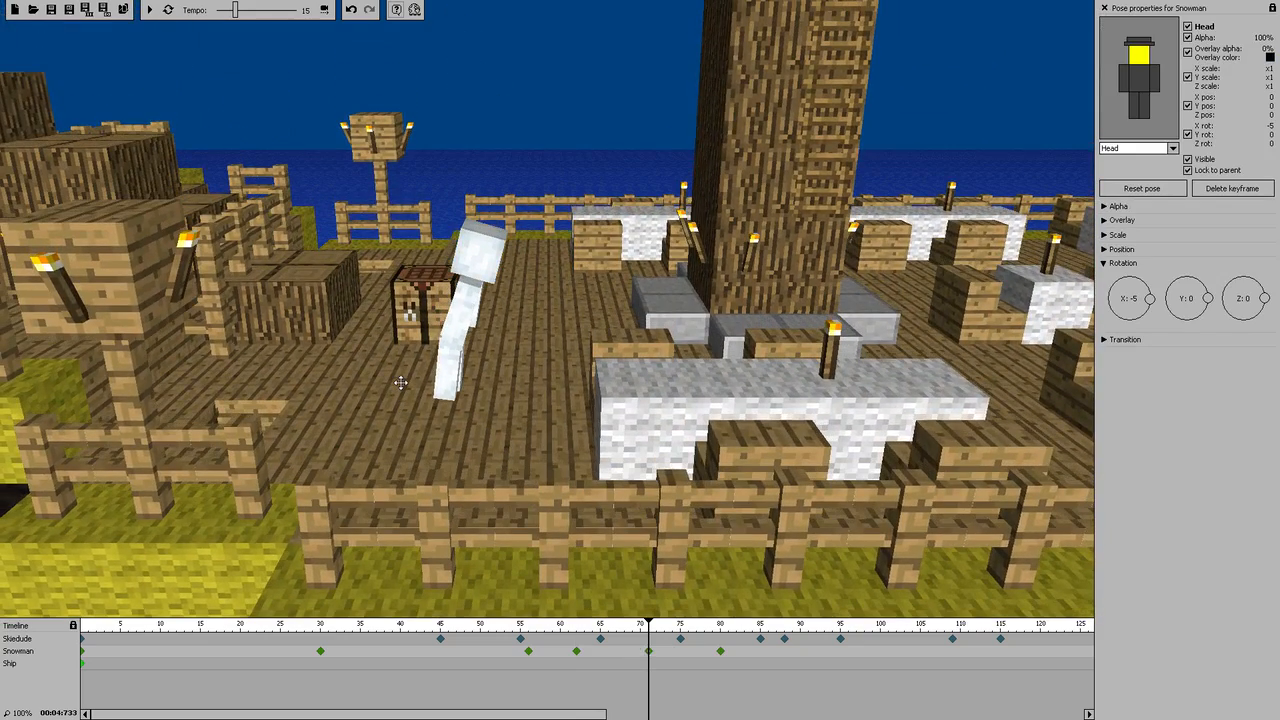
pyautogui.click(577, 653)
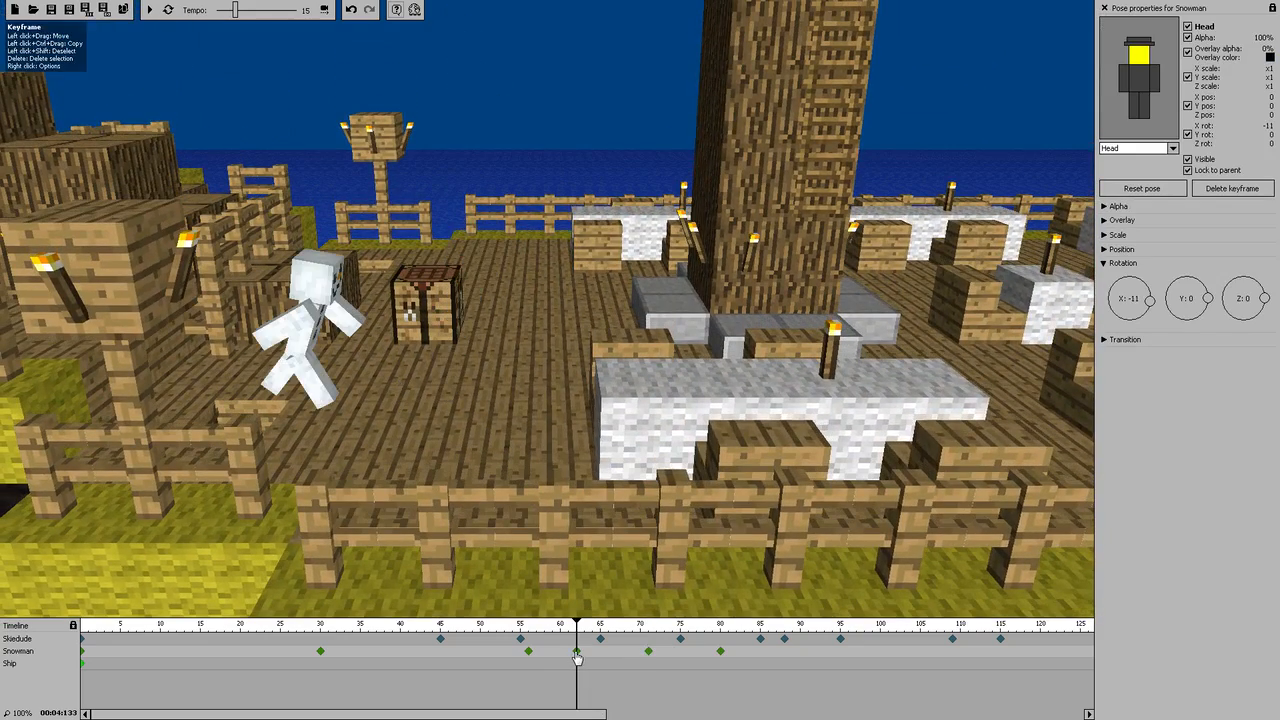
# Delete Snowman's keyframes at frames 80 and 71
pyautogui.click(720, 652)
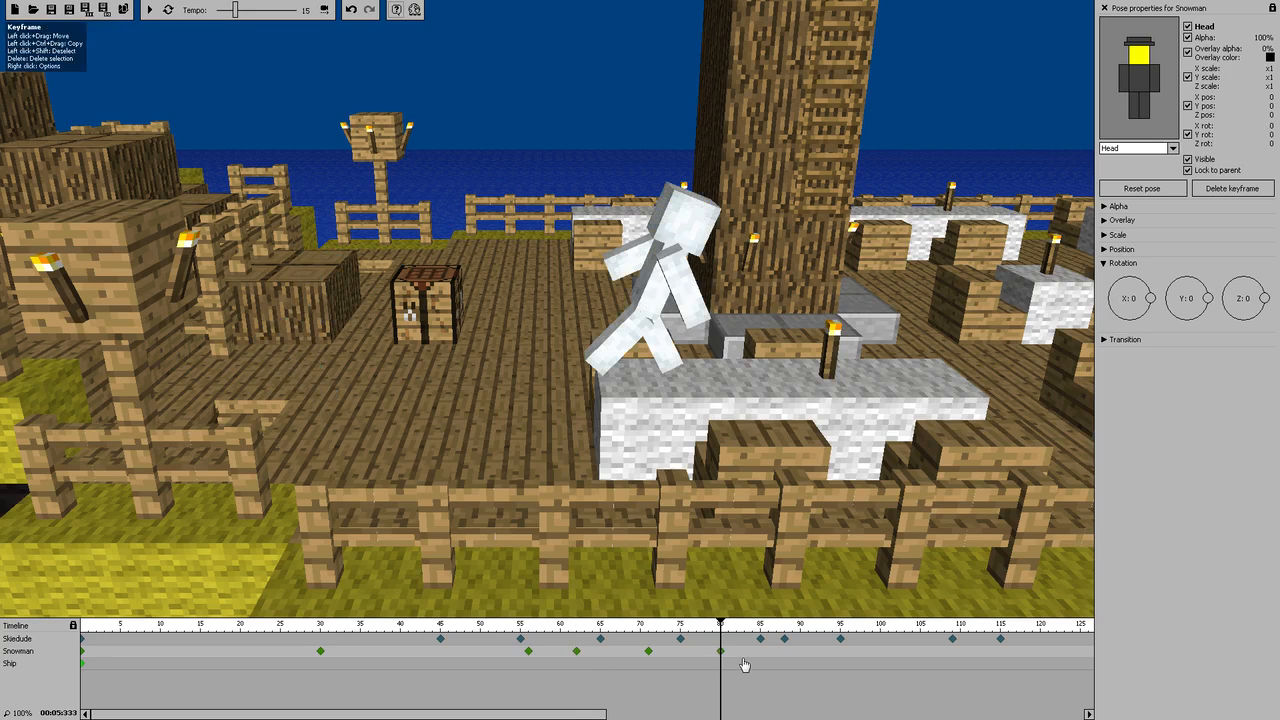
pyautogui.press('Delete')
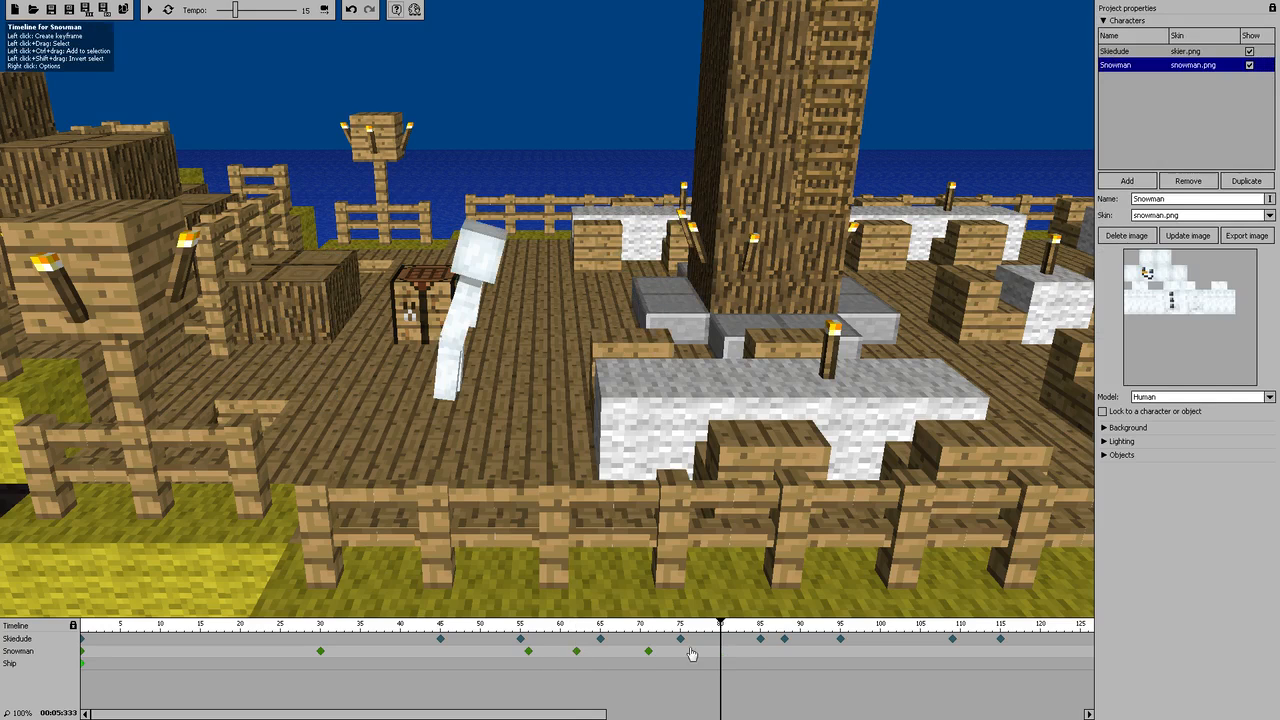
pyautogui.click(648, 652)
pyautogui.press('Delete')
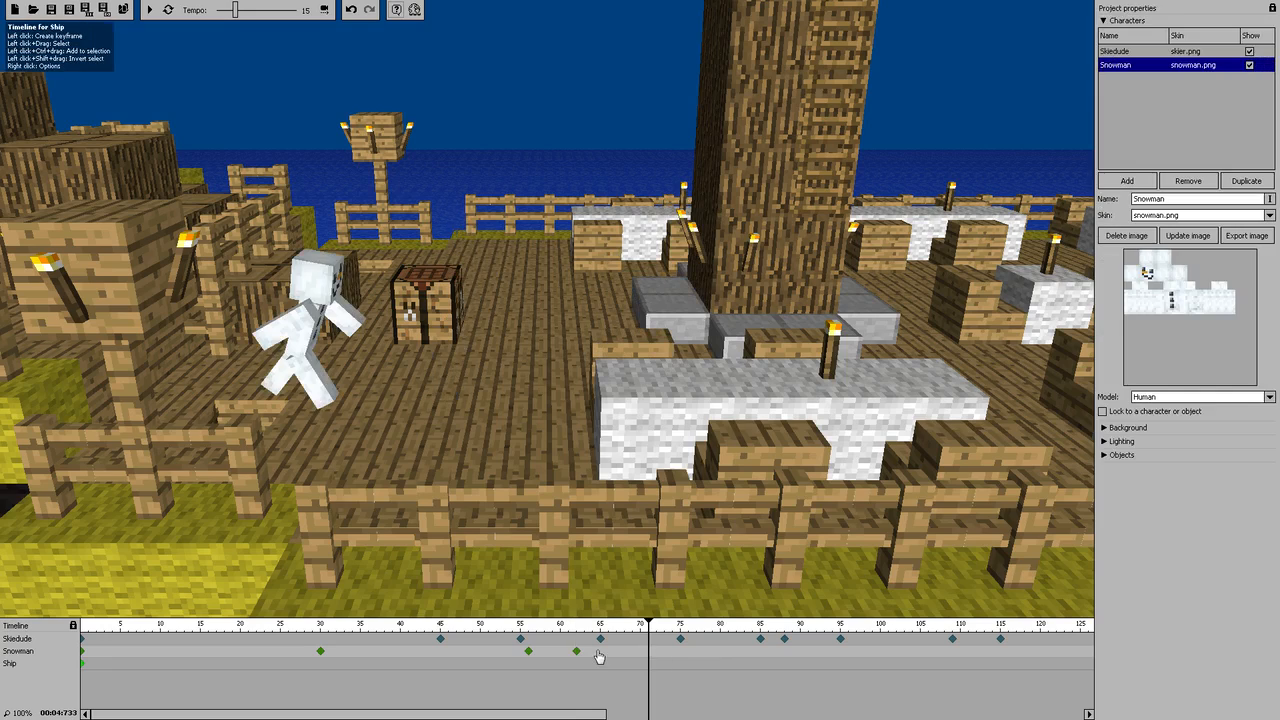
# Add a Snowman keyframe that reuses the frame 62 pose and place it at frame 64
pyautogui.click(578, 652)
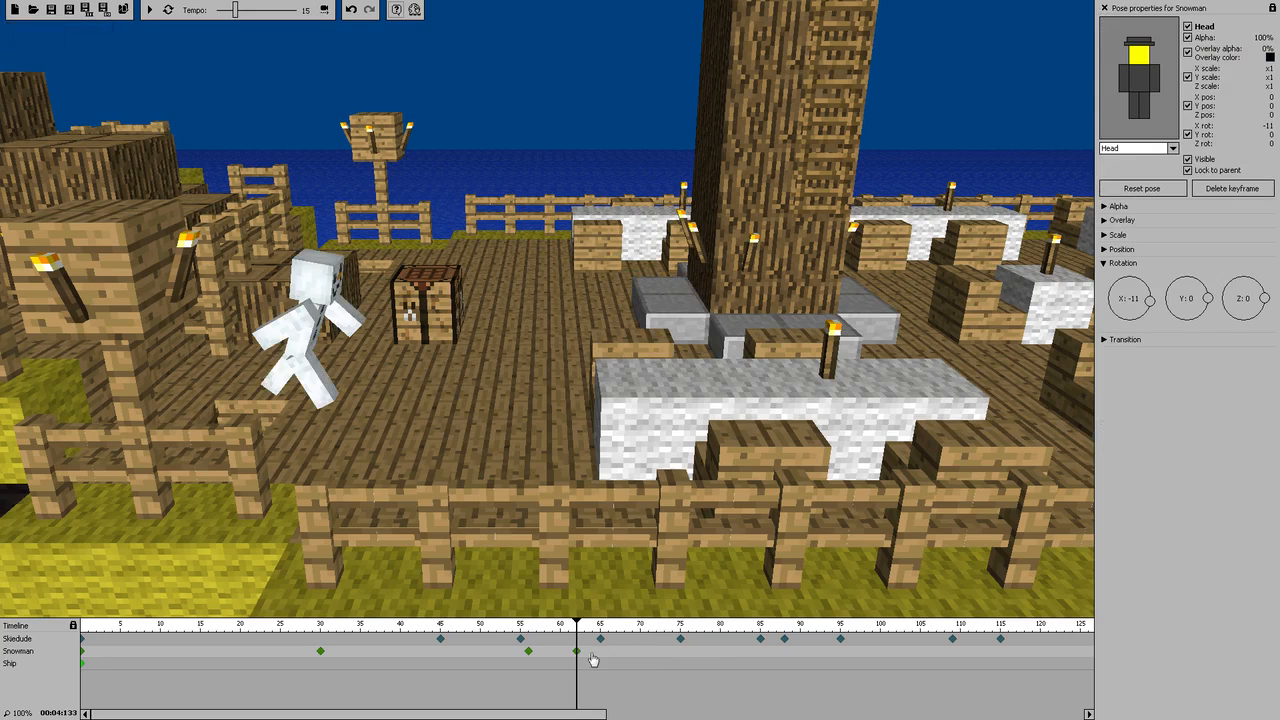
pyautogui.click(644, 655)
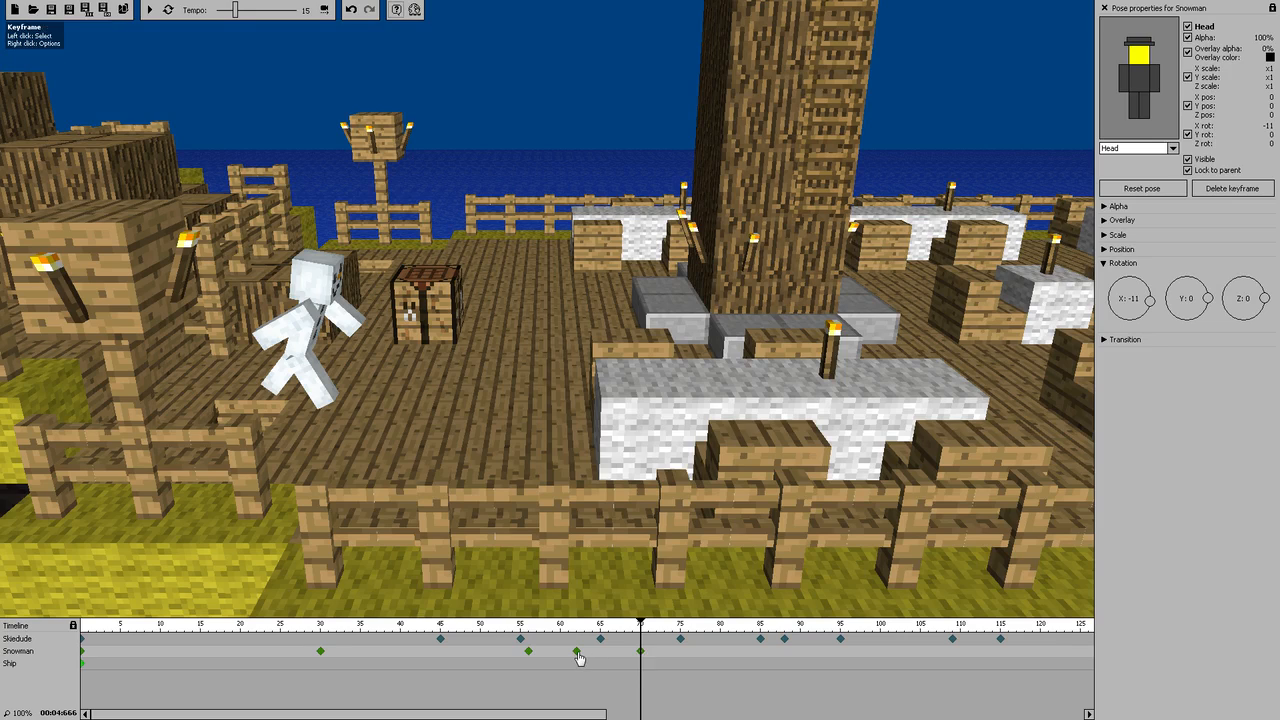
pyautogui.moveTo(638, 656); pyautogui.dragTo(600, 654)
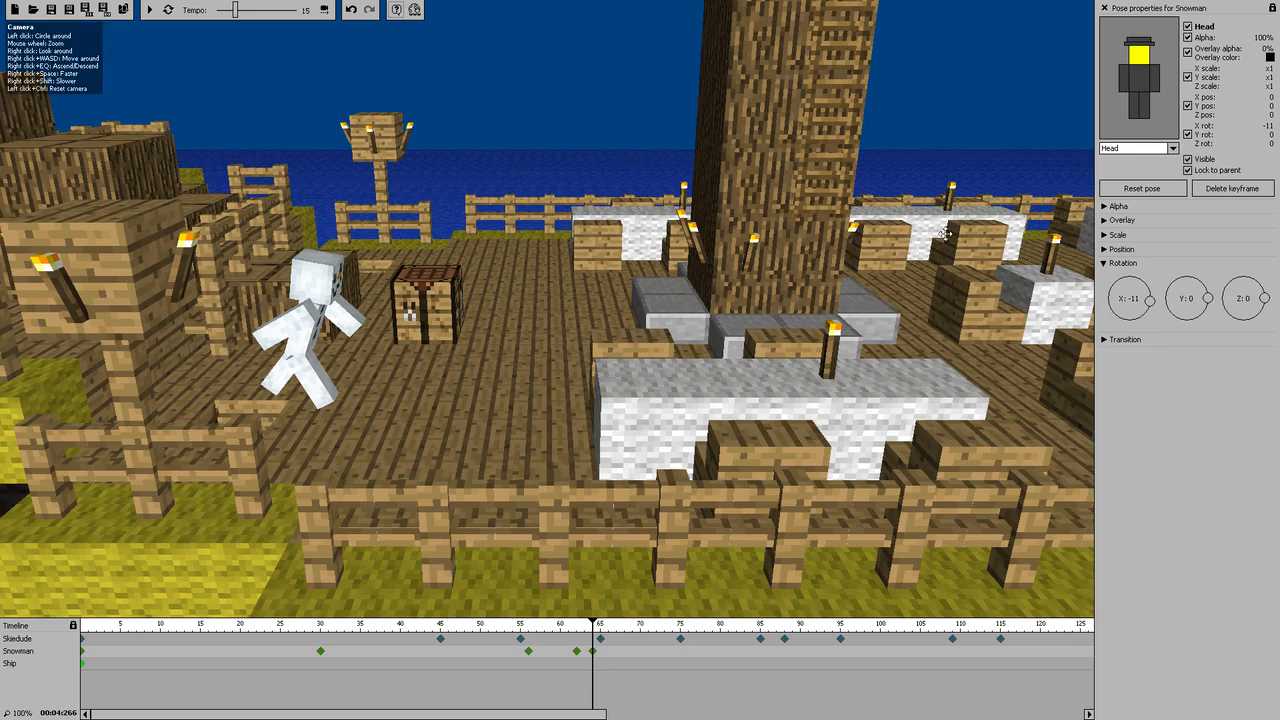
# Rotate Snowman's left leg to about X -10 and set the body's X rotation to 11 at frame 64
pyautogui.click(1144, 106)
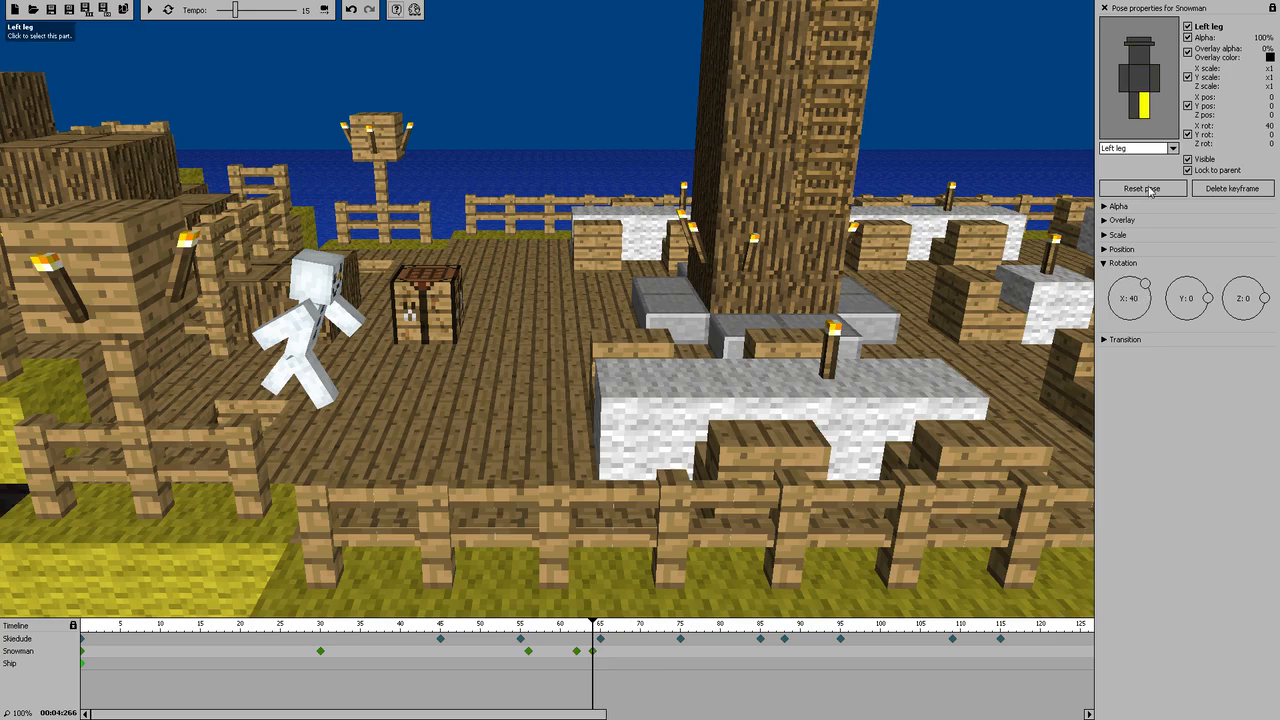
pyautogui.moveTo(1145, 288); pyautogui.dragTo(1160, 310)
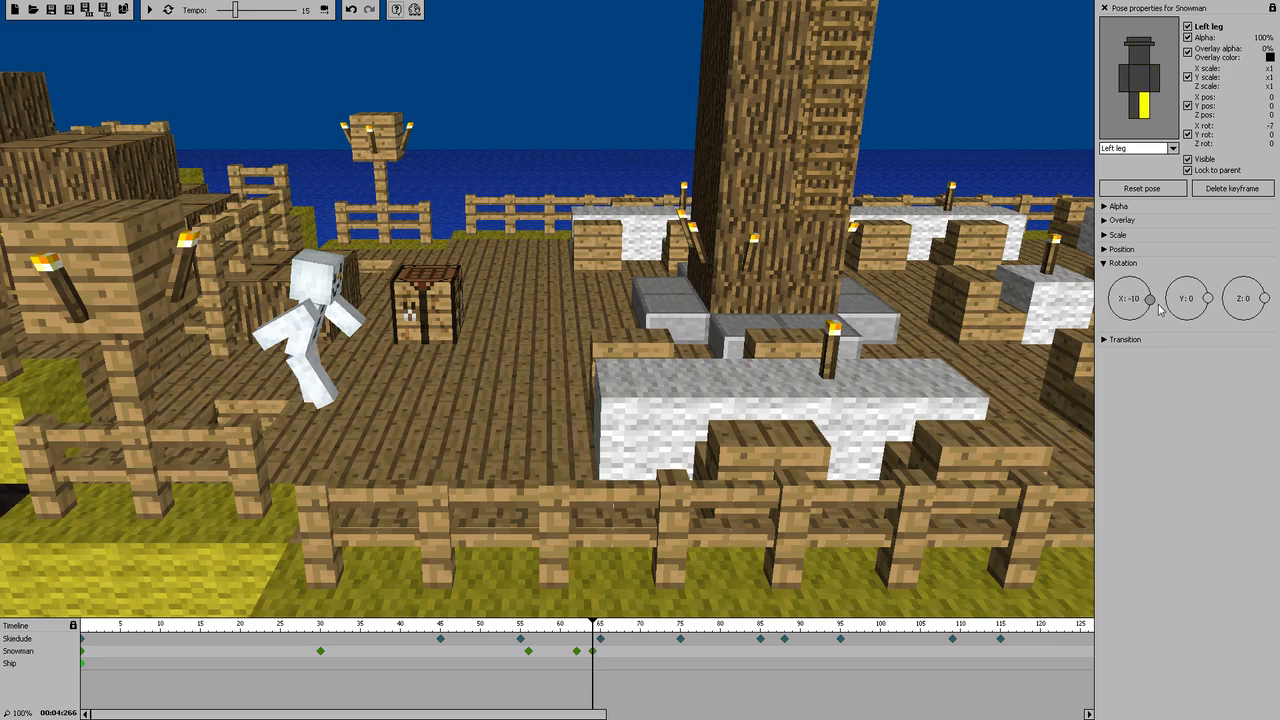
pyautogui.click(1140, 80)
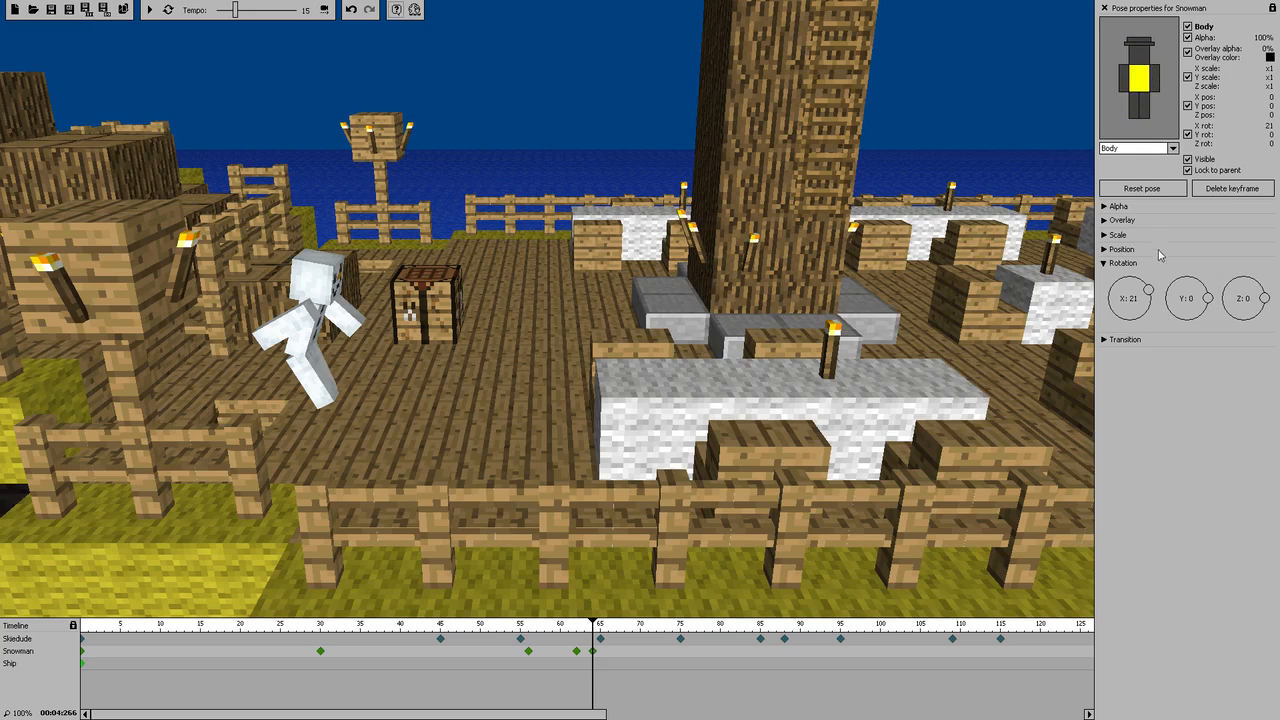
pyautogui.scroll(7, 1152, 302)
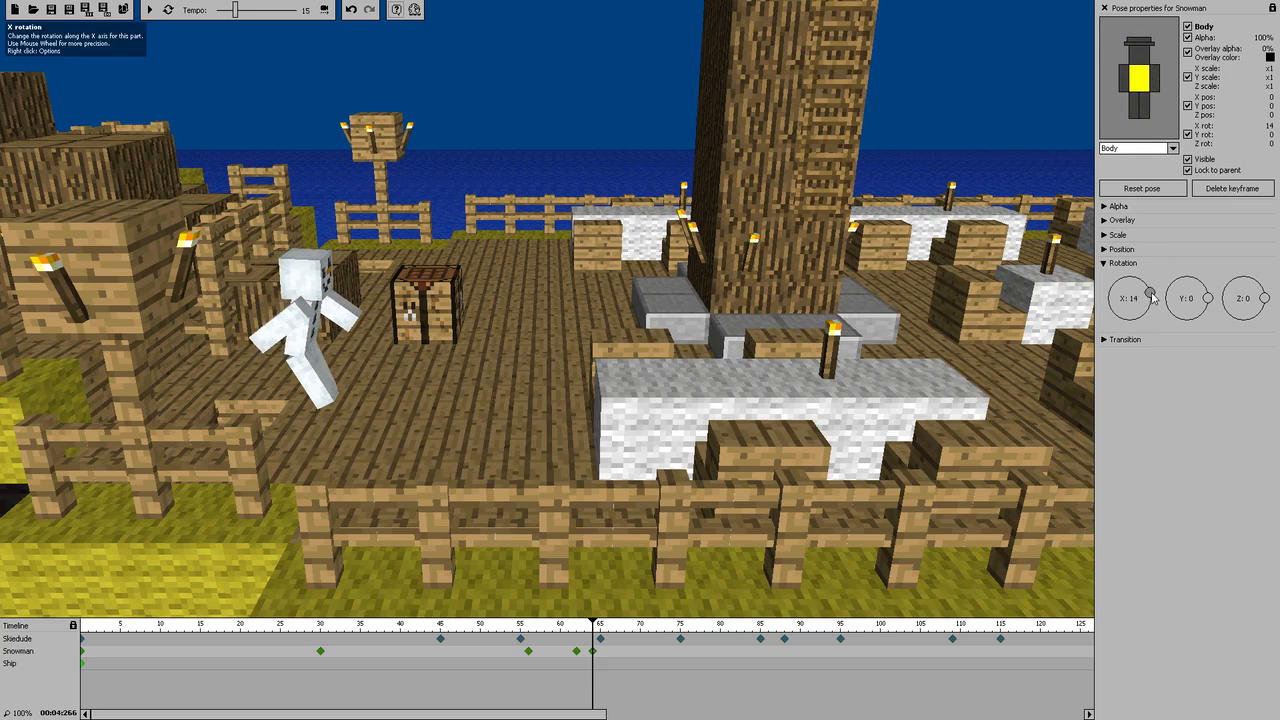
pyautogui.scroll(-2, 1155, 300)
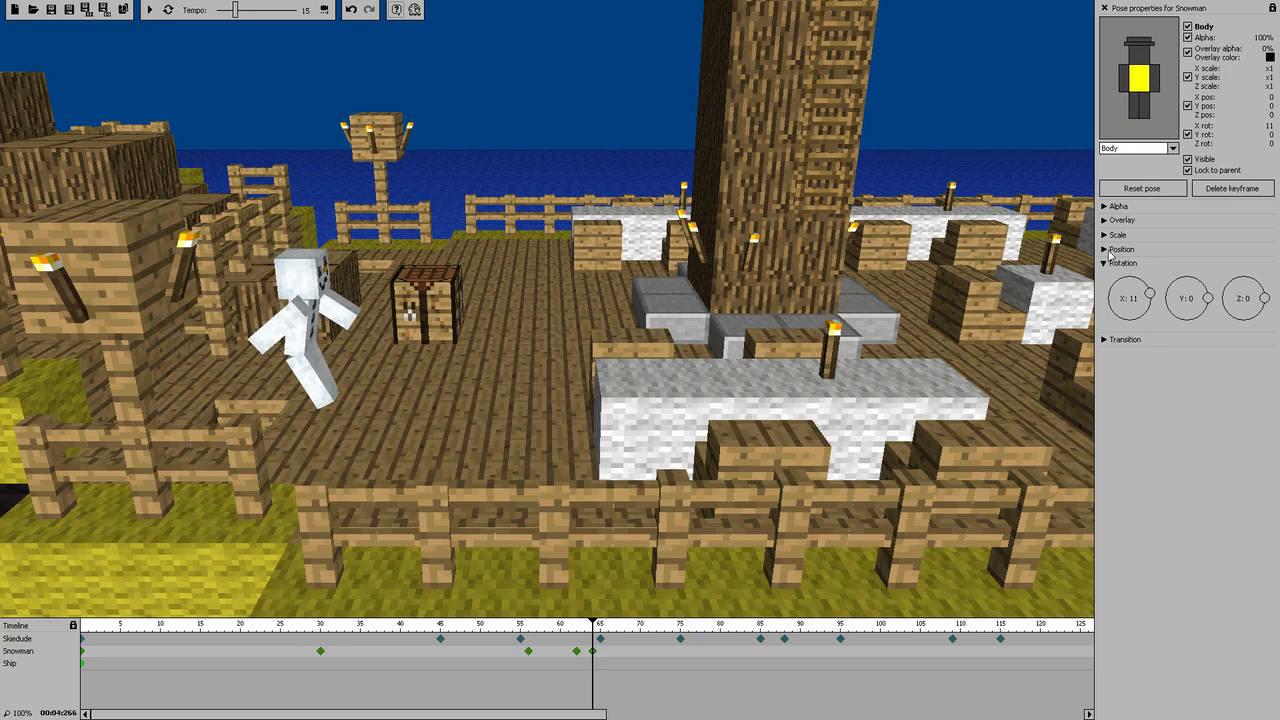
pyautogui.scroll(1, 1140, 150)
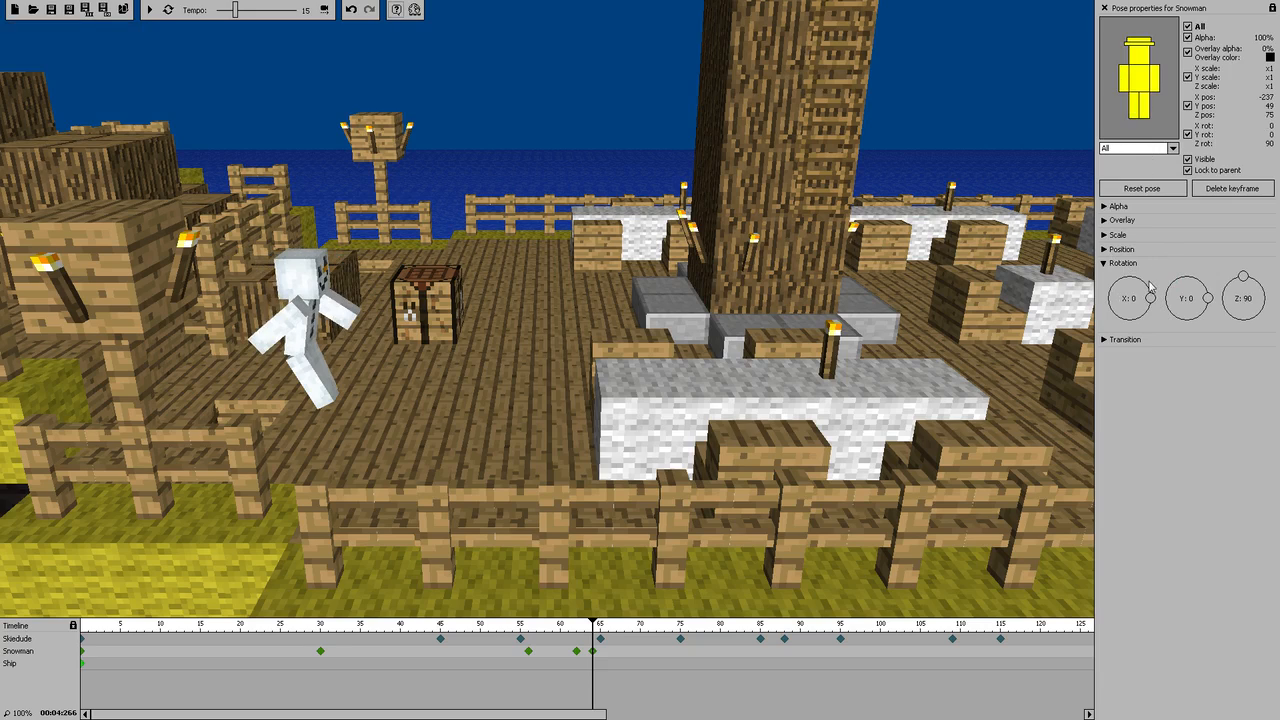
# Tilt the whole Snowman to X rotation 30 at frame 64 and reposition him at X -235, Z 77
pyautogui.scroll(3, 1152, 300)
pyautogui.moveTo(1153, 300); pyautogui.dragTo(1155, 289)
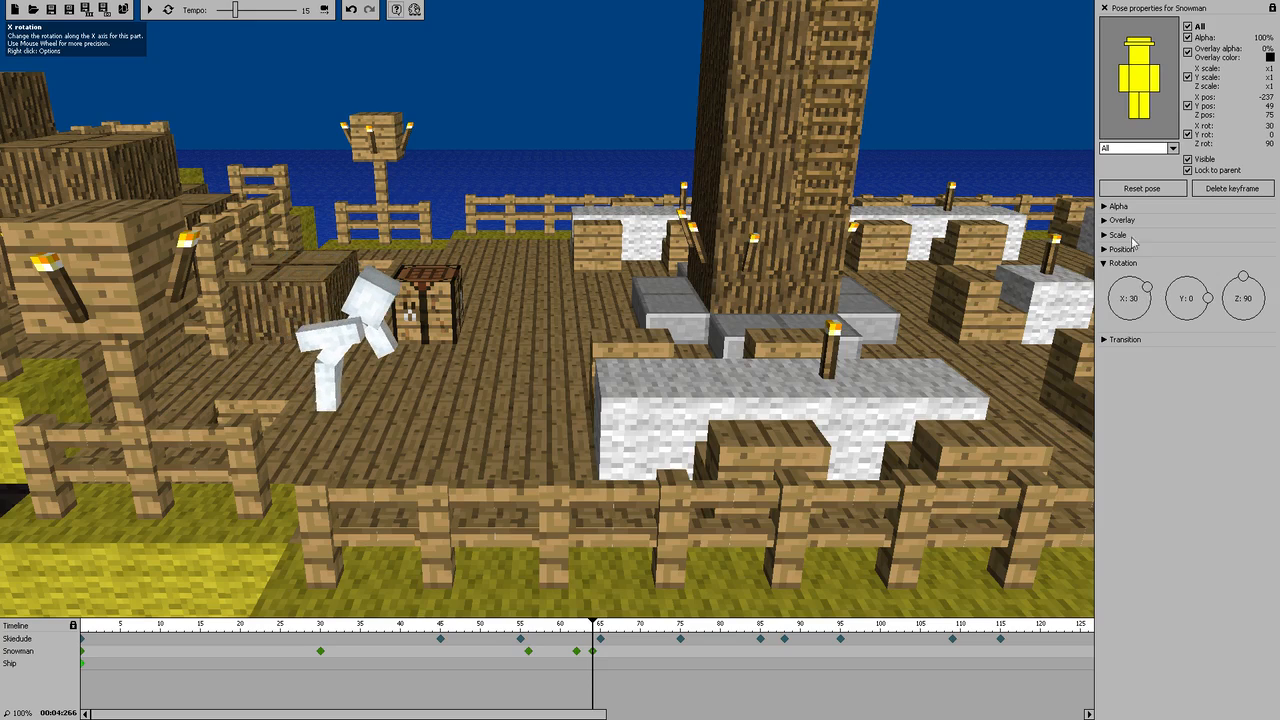
pyautogui.click(1106, 264)
pyautogui.click(1110, 249)
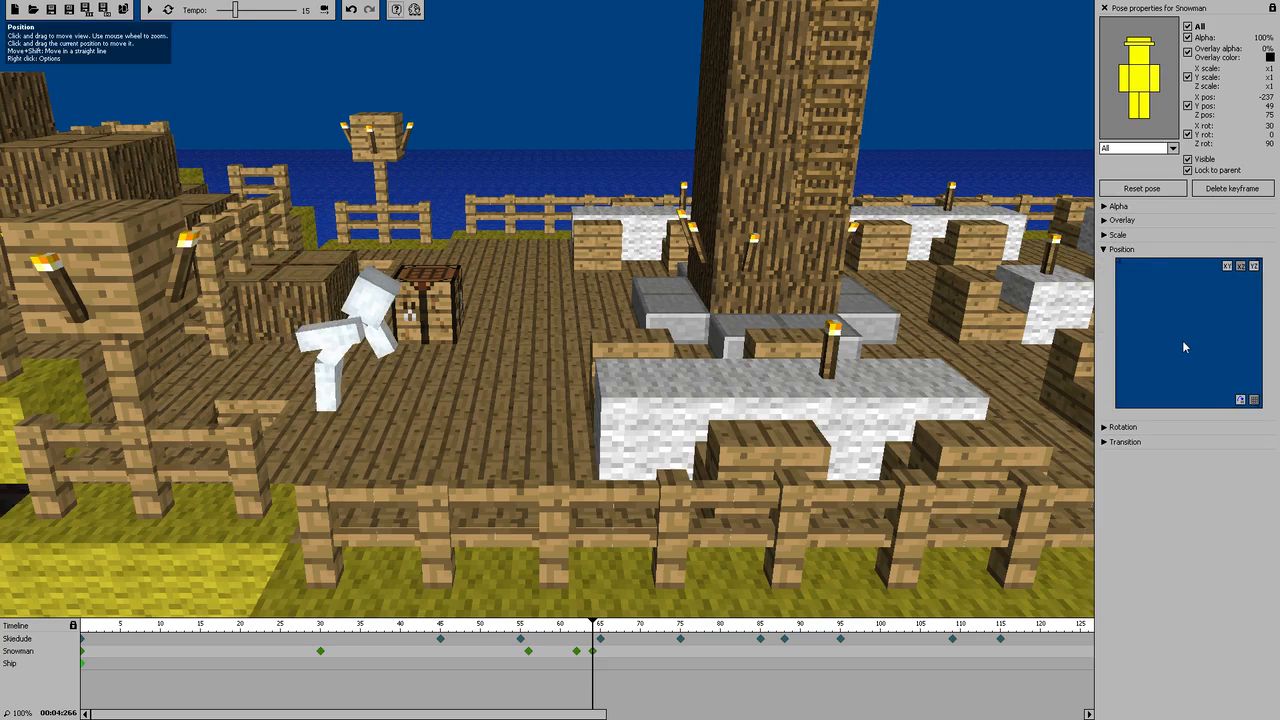
pyautogui.scroll(-10, 1185, 341)
pyautogui.moveTo(1177, 316); pyautogui.dragTo(1178, 313)
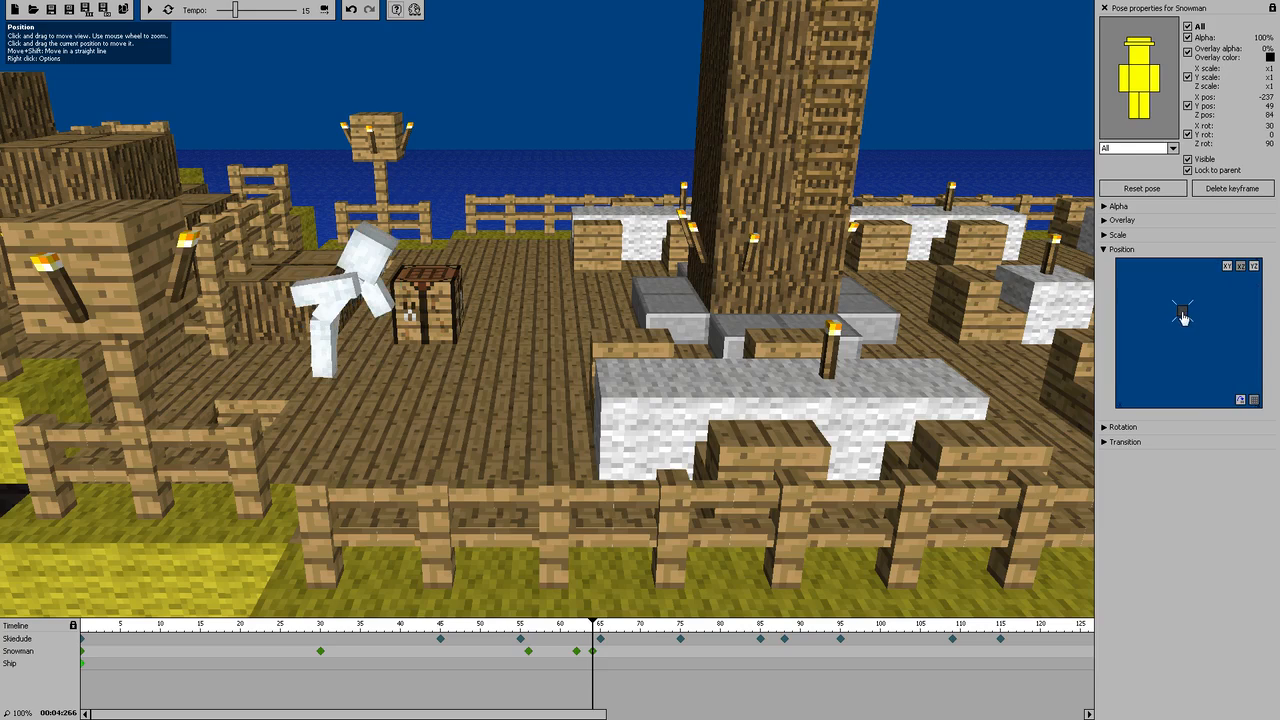
pyautogui.moveTo(1183, 316); pyautogui.dragTo(1185, 326)
pyautogui.moveTo(500, 340); pyautogui.dragTo(489, 345, button='right')
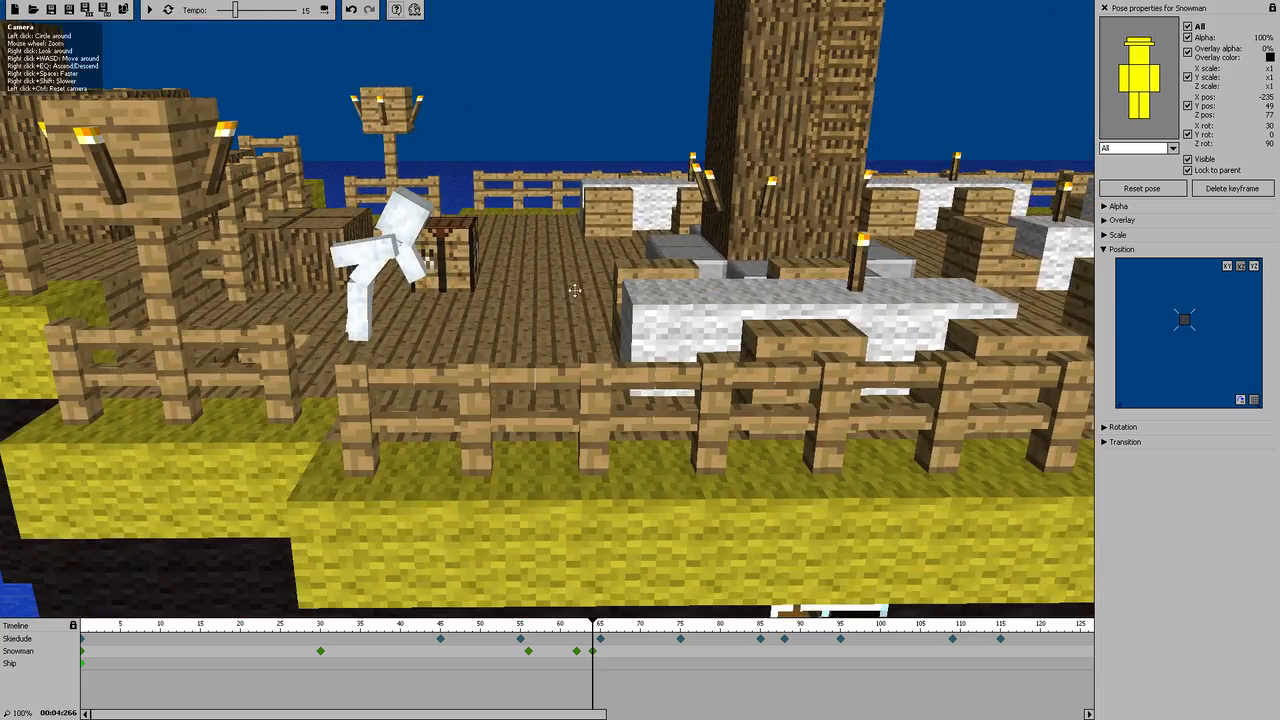
# Swing Snowman's right arm forward with the head at X rotation -40, and play the motion from frame 56
pyautogui.click(1124, 80)
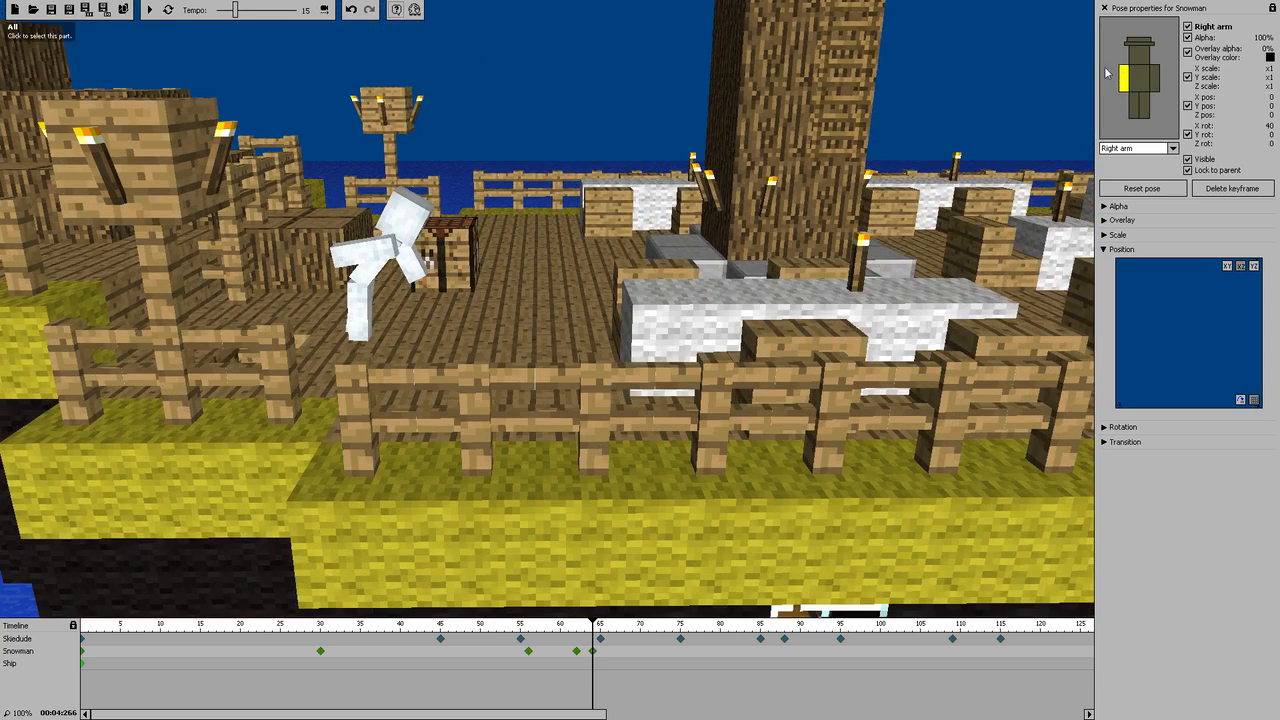
pyautogui.click(1105, 250)
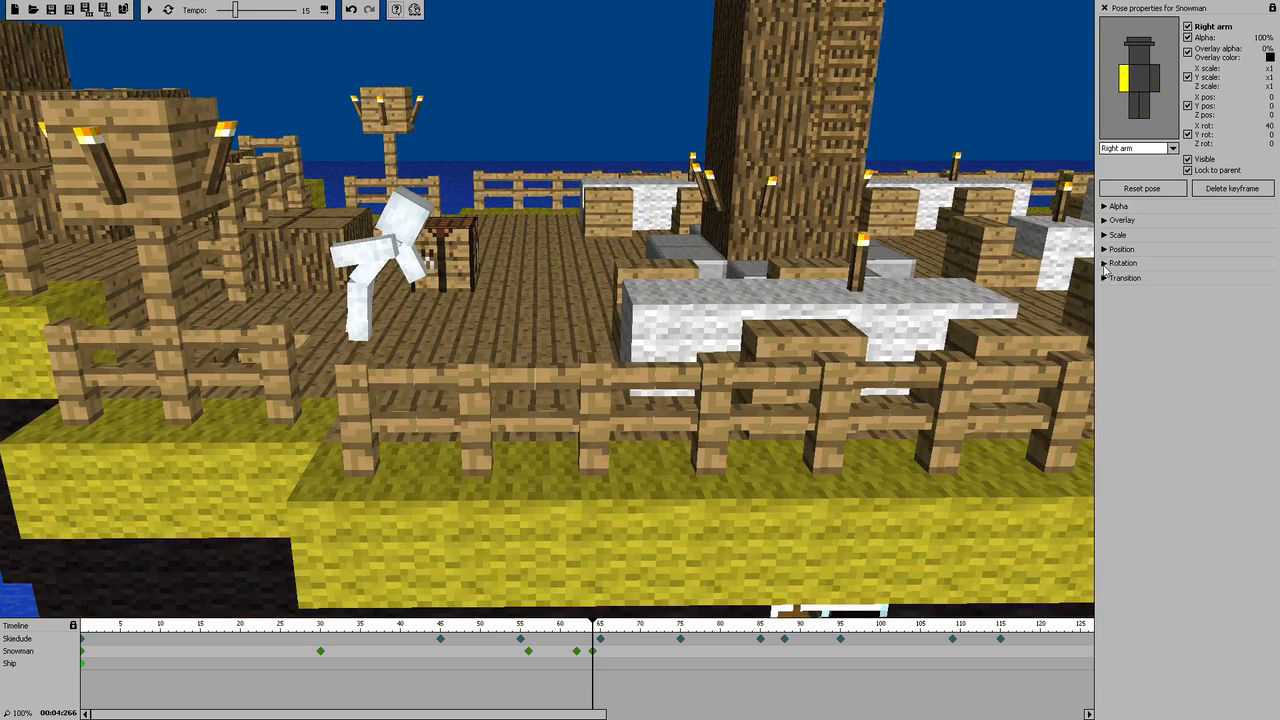
pyautogui.click(1105, 263)
pyautogui.moveTo(1143, 287); pyautogui.dragTo(1148, 316)
pyautogui.click(1151, 100)
pyautogui.click(1140, 50)
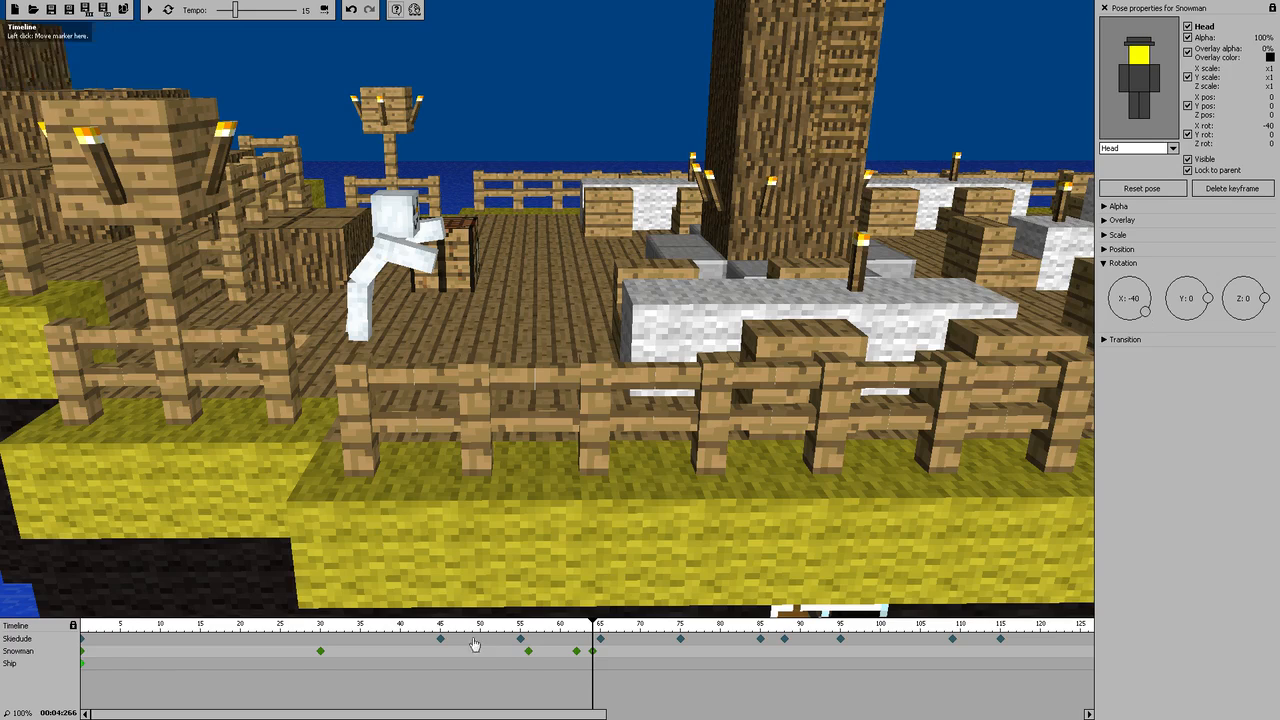
pyautogui.click(528, 651)
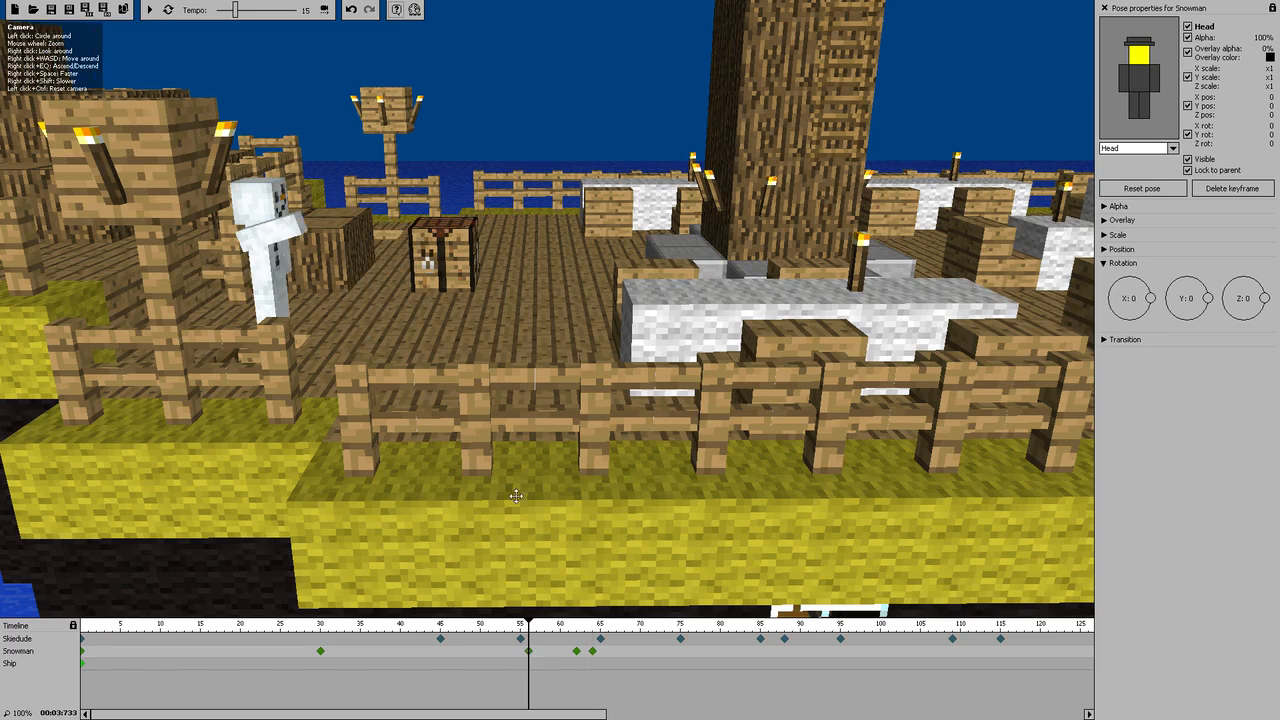
pyautogui.click(151, 10)
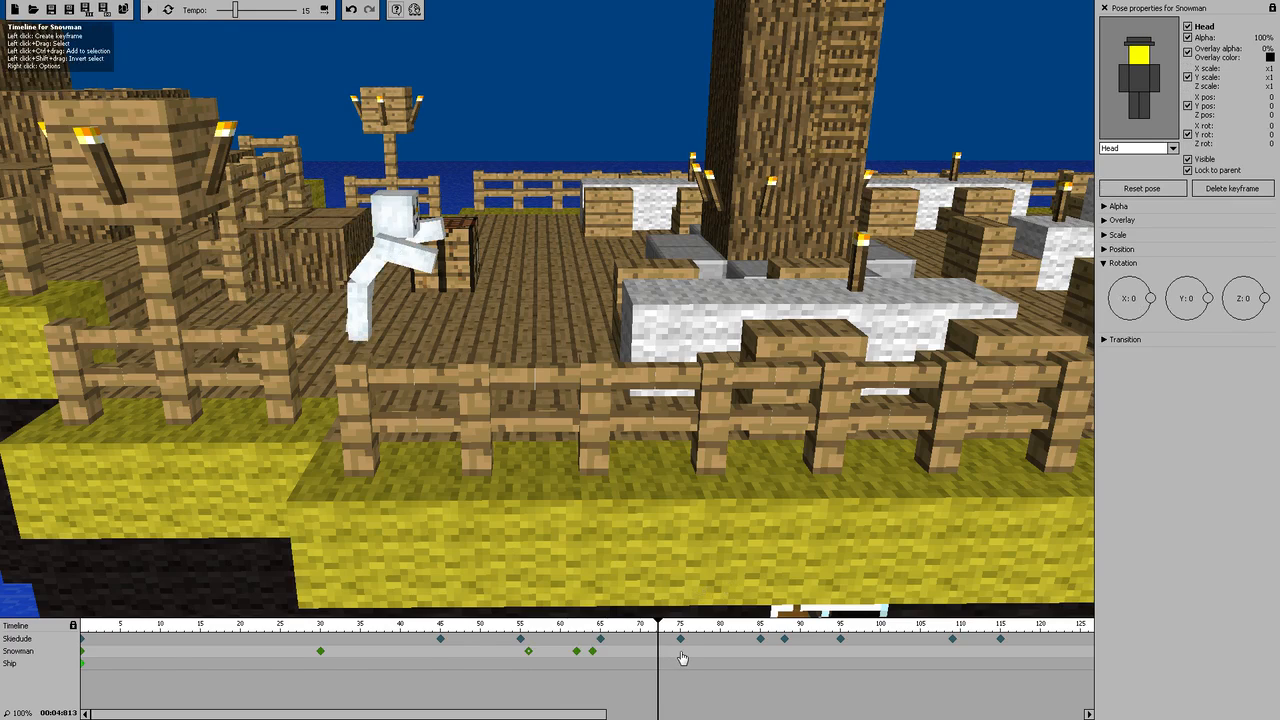
# Add a Snowman keyframe at frame 75 and move the whole character to X -177, Y 78, Z 95
pyautogui.click(681, 652)
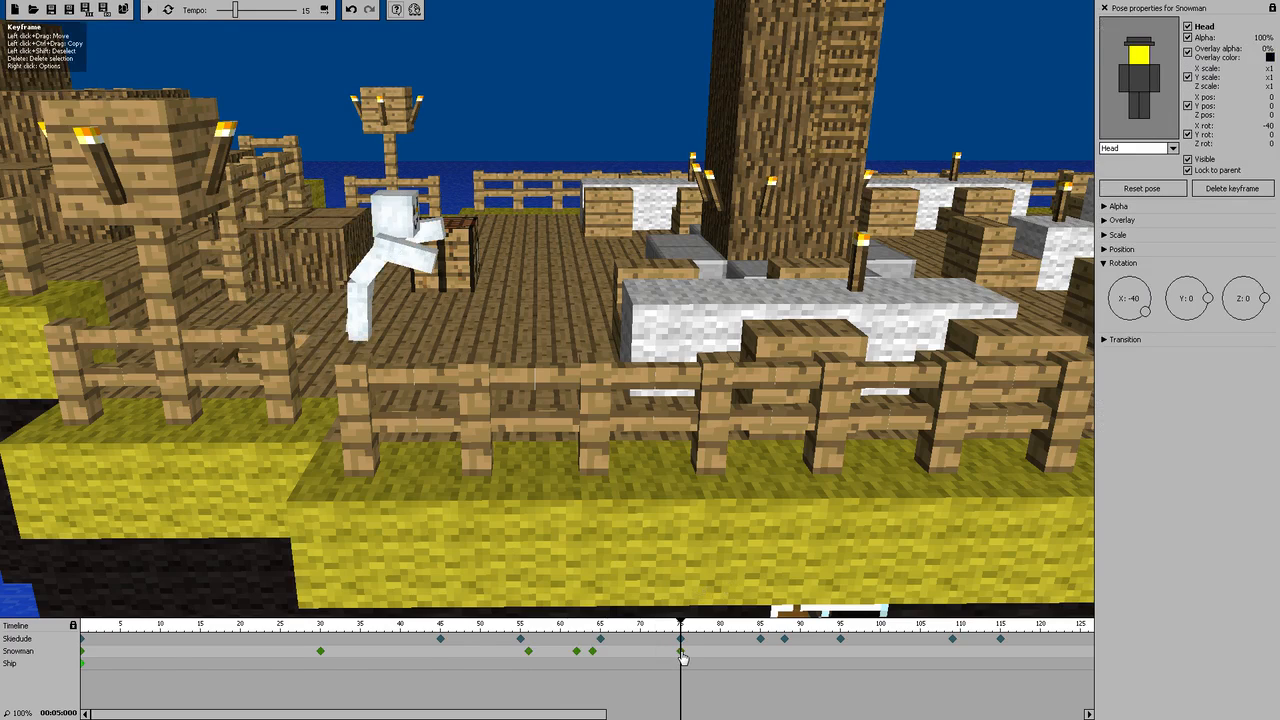
pyautogui.click(1108, 265)
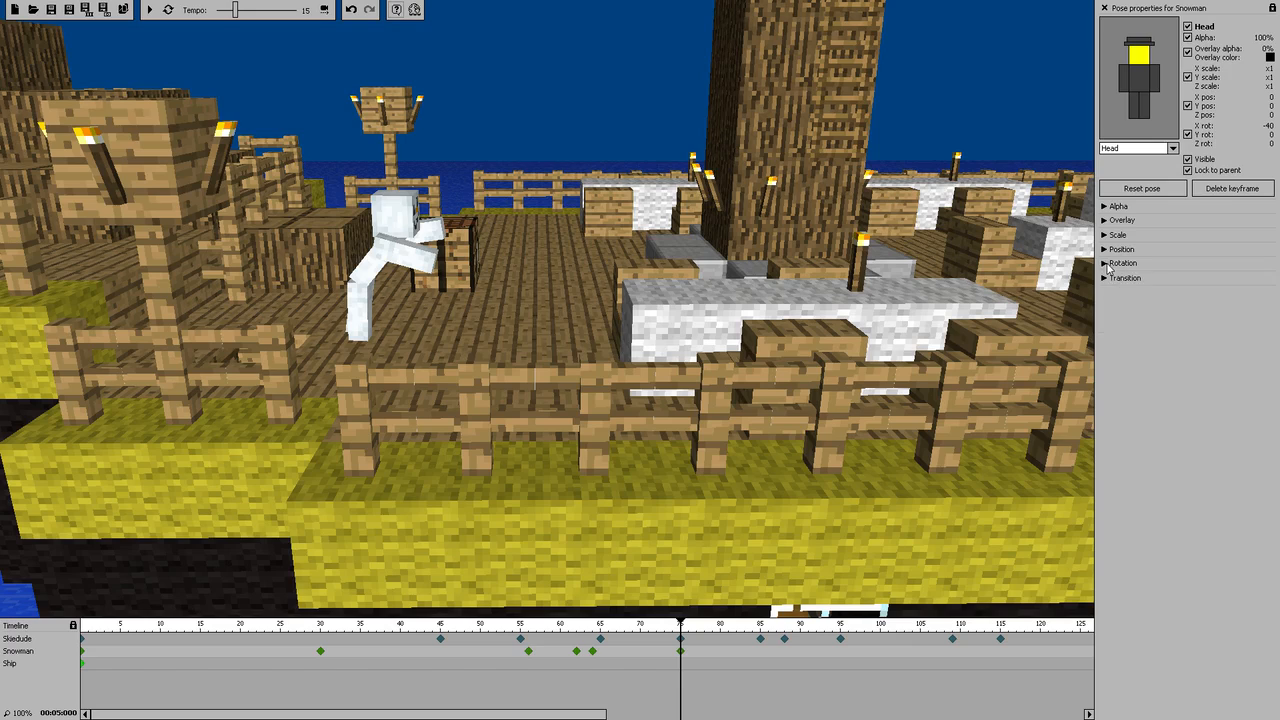
pyautogui.click(1107, 249)
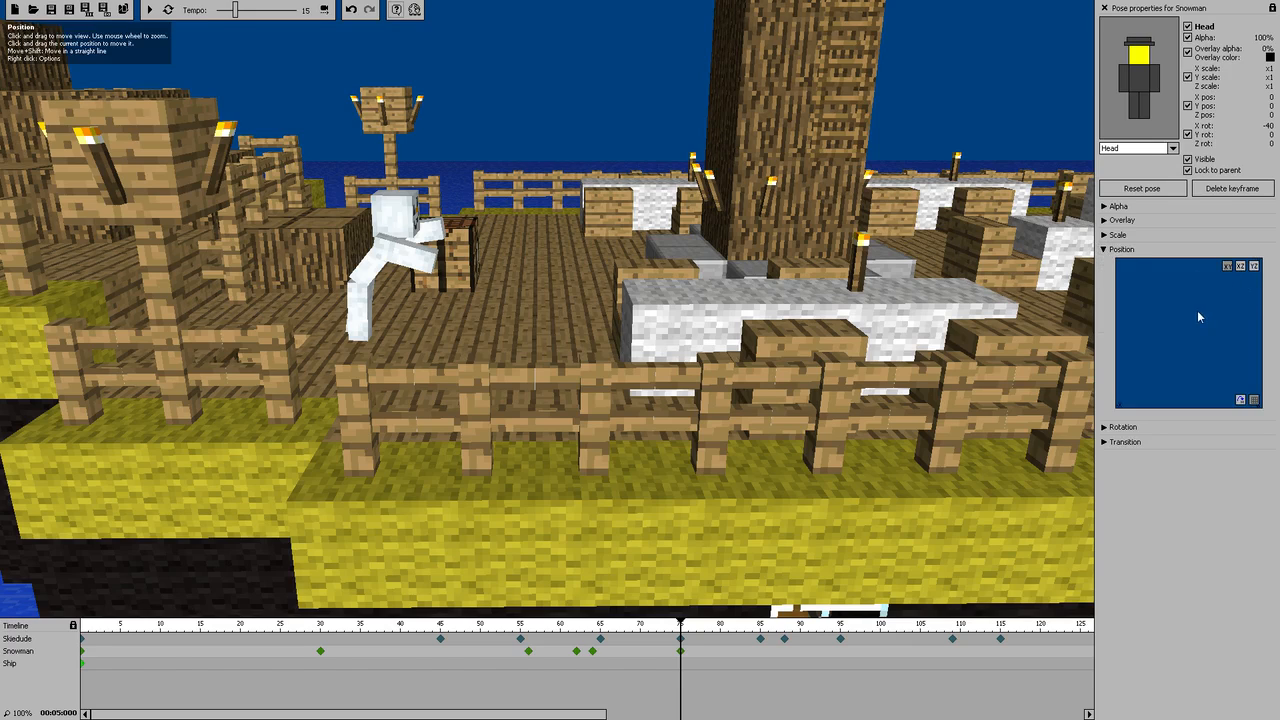
pyautogui.click(1240, 267)
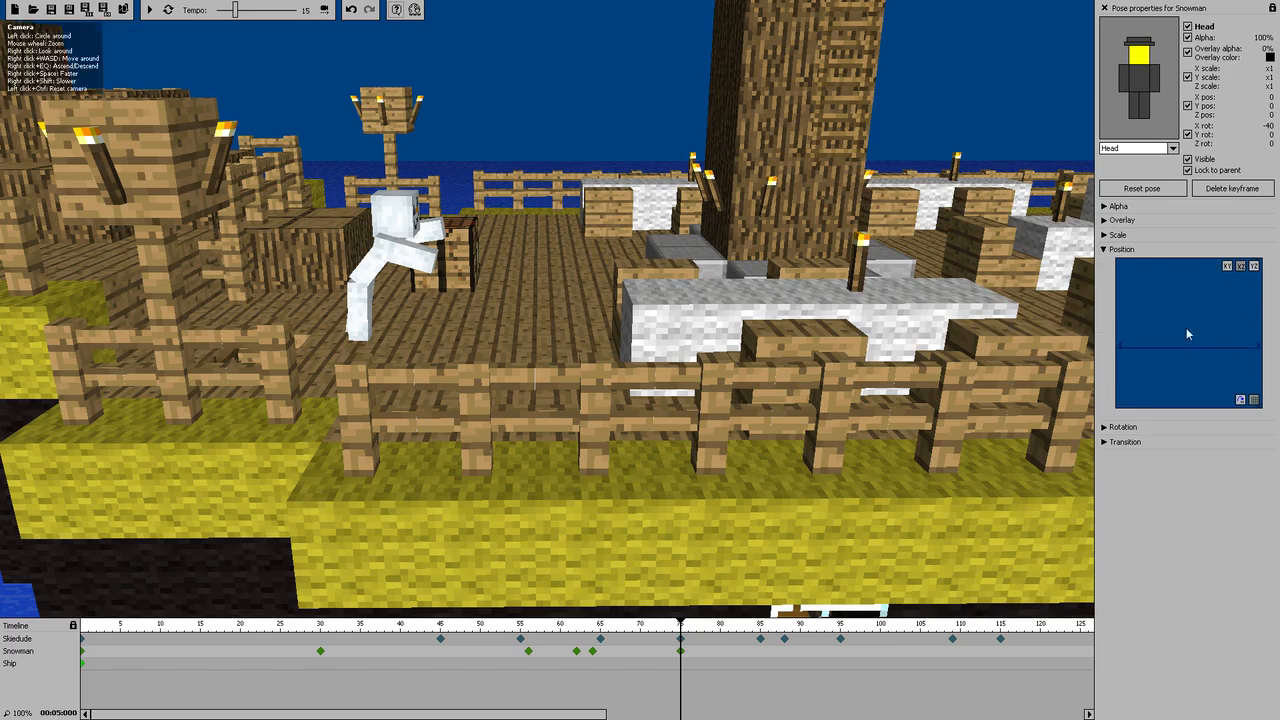
pyautogui.scroll(-10, 1205, 337)
pyautogui.scroll(10, 1203, 330)
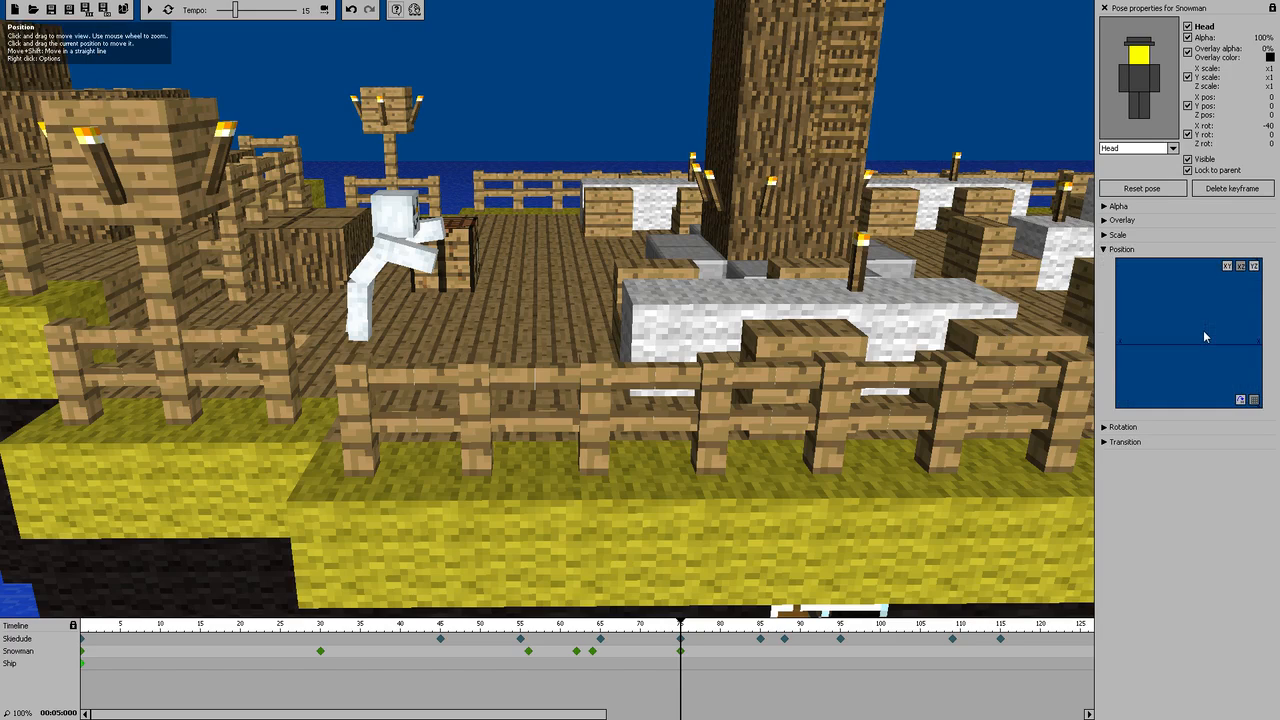
pyautogui.click(1138, 148)
pyautogui.click(1130, 160)
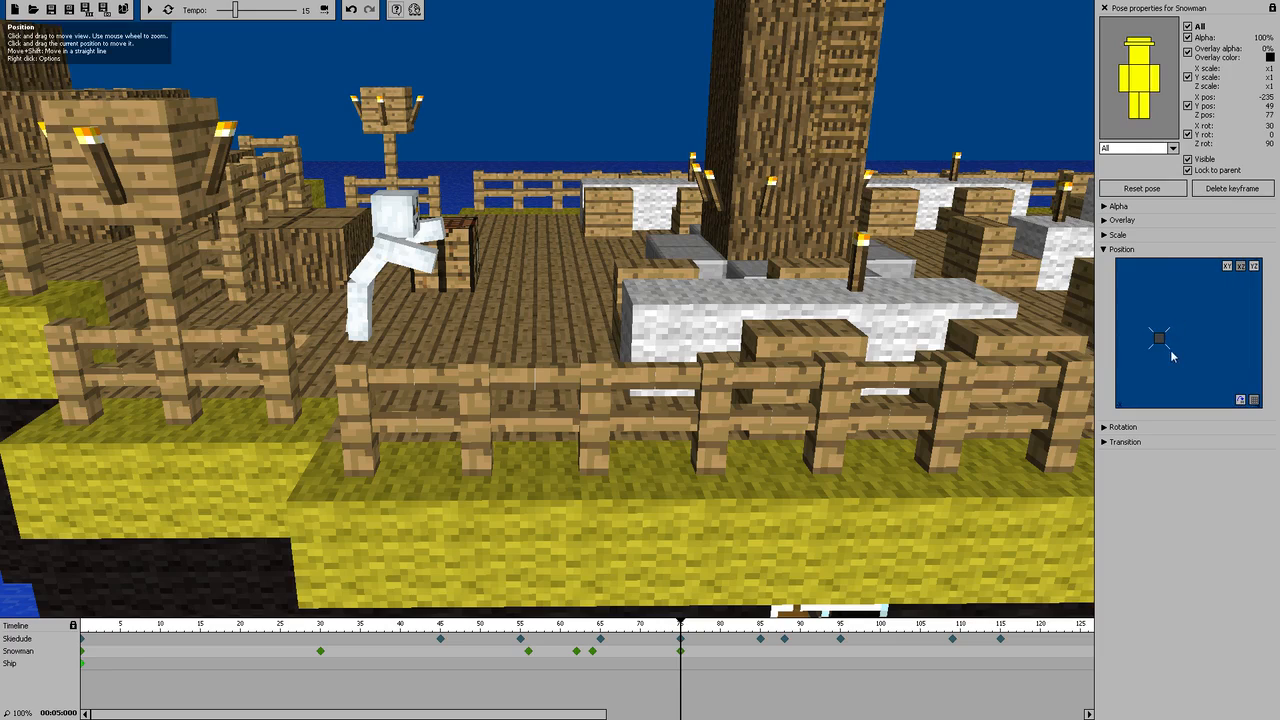
pyautogui.moveTo(1162, 345)
pyautogui.mouseDown()
pyautogui.moveTo(1224, 342)
pyautogui.moveTo(1230, 323)
pyautogui.mouseUp()
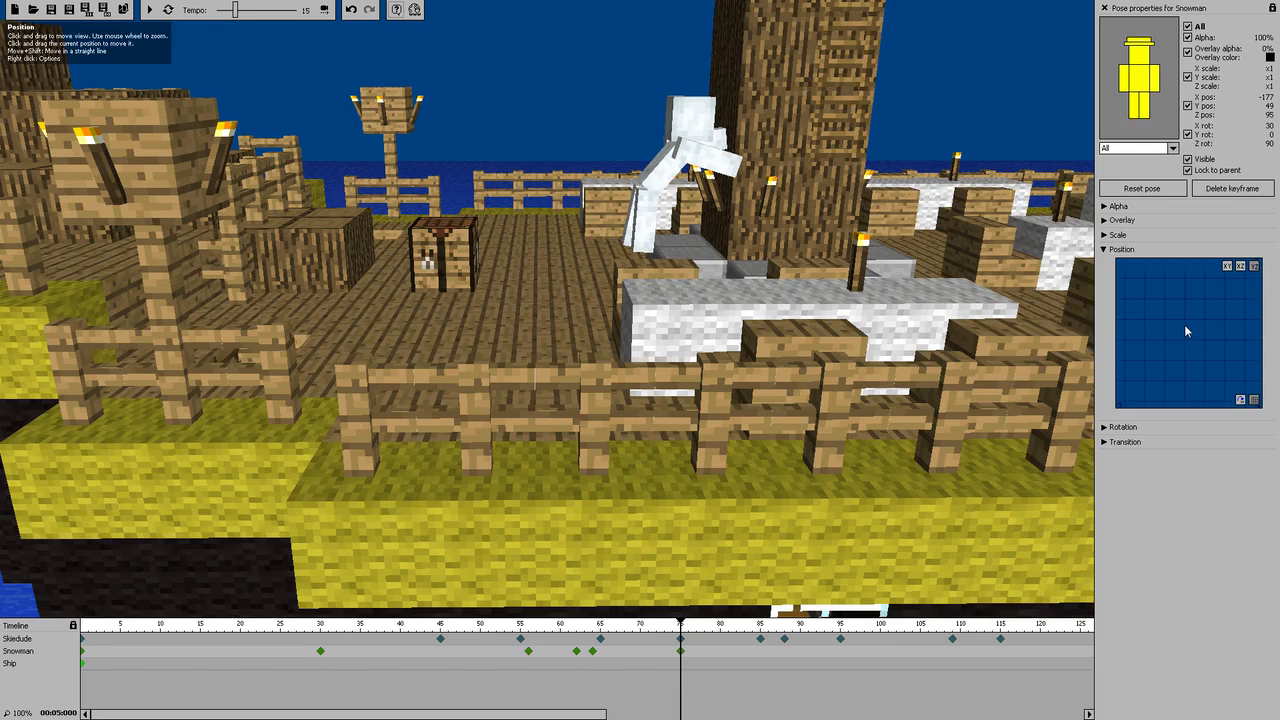
pyautogui.moveTo(1186, 320)
pyautogui.mouseDown()
pyautogui.moveTo(1139, 333)
pyautogui.moveTo(1176, 326)
pyautogui.moveTo(1159, 314)
pyautogui.moveTo(1172, 346)
pyautogui.moveTo(1248, 350)
pyautogui.mouseUp()
pyautogui.scroll(5, 1163, 325)
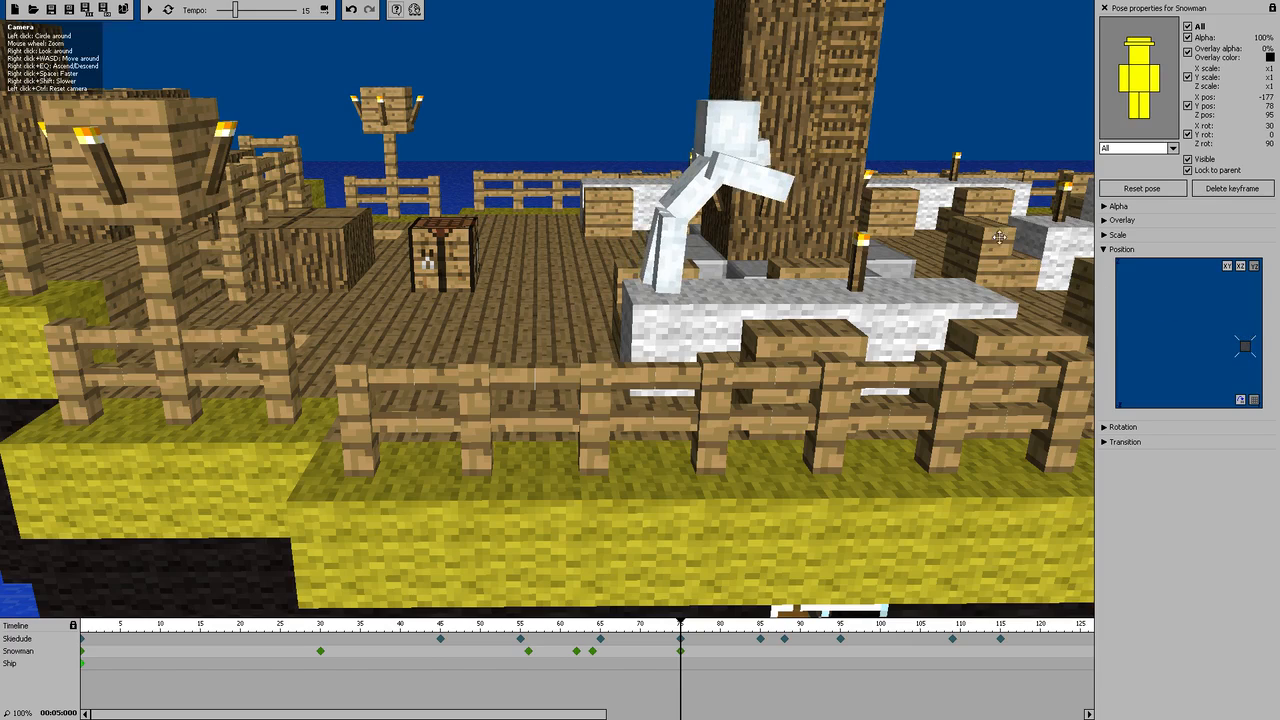
# Lean Snowman's body further forward at frame 75 and spread the legs, with the left leg at X rotation -34
pyautogui.click(1137, 71)
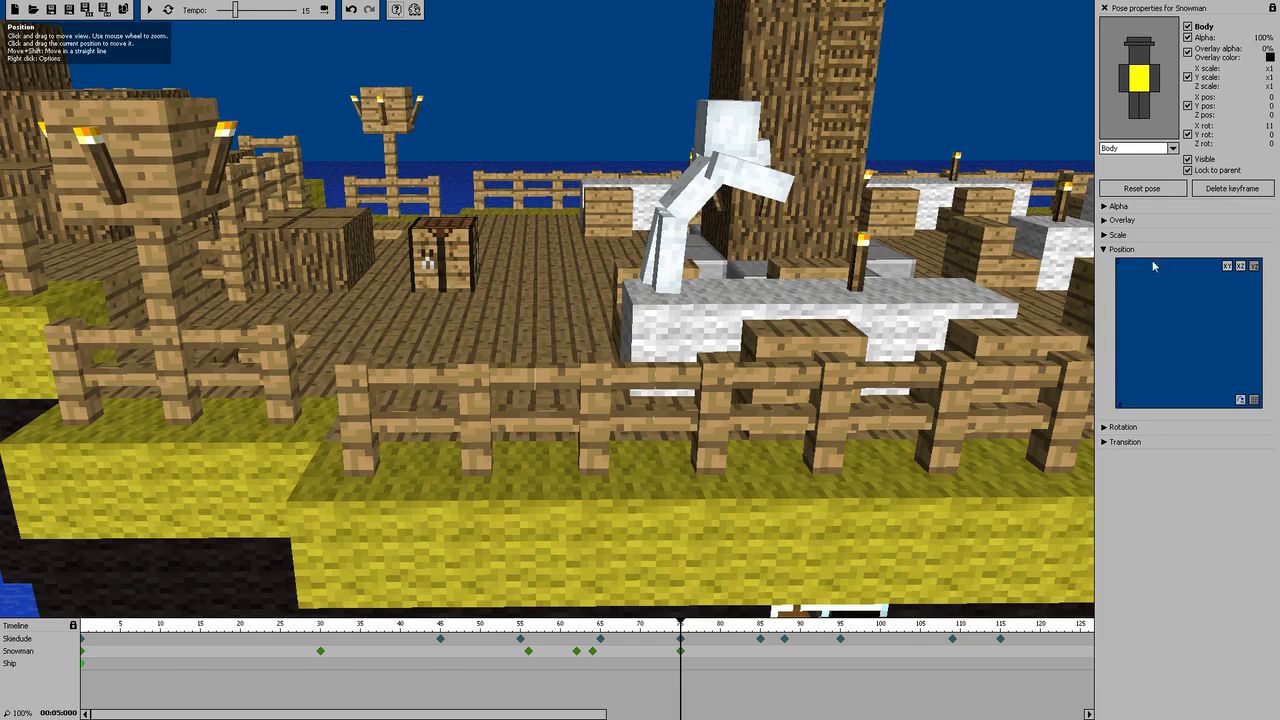
pyautogui.click(1105, 249)
pyautogui.click(1104, 263)
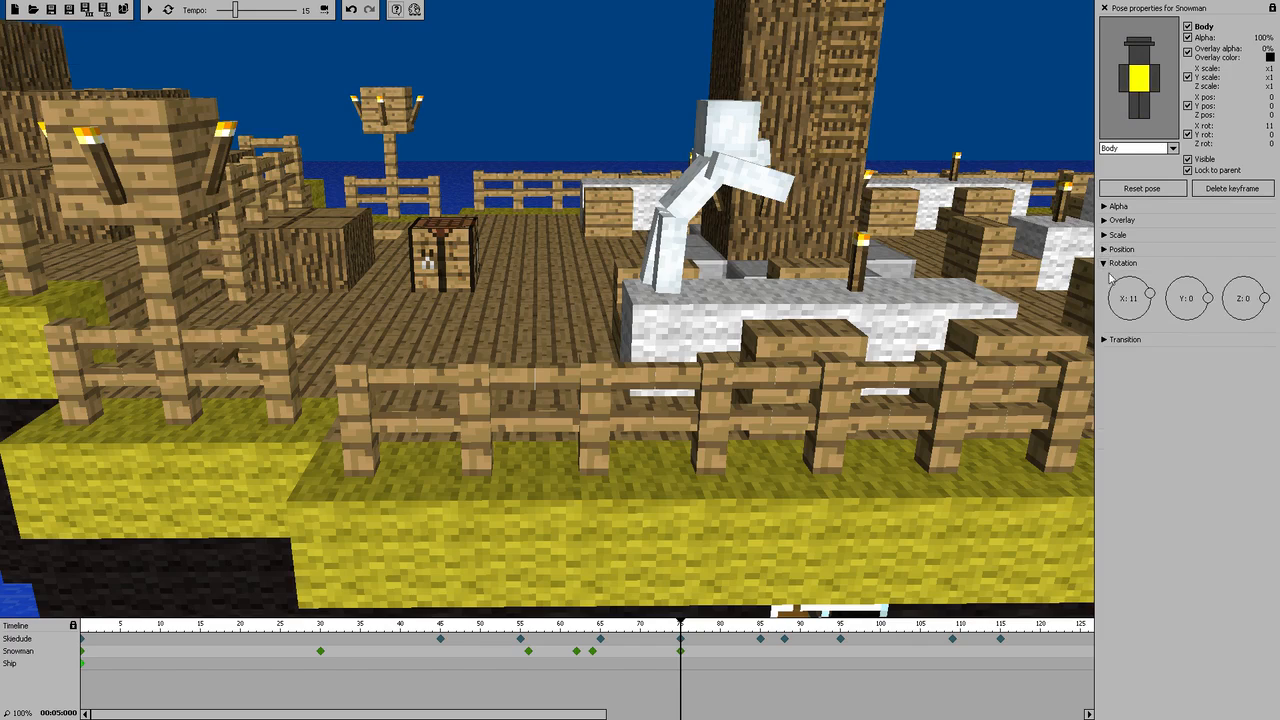
pyautogui.moveTo(1151, 295)
pyautogui.mouseDown()
pyautogui.moveTo(1141, 280)
pyautogui.moveTo(1150, 318)
pyautogui.moveTo(1138, 327)
pyautogui.moveTo(1146, 320)
pyautogui.moveTo(1128, 318)
pyautogui.moveTo(1155, 287)
pyautogui.mouseUp()
pyautogui.click(1136, 48)
pyautogui.click(1135, 108)
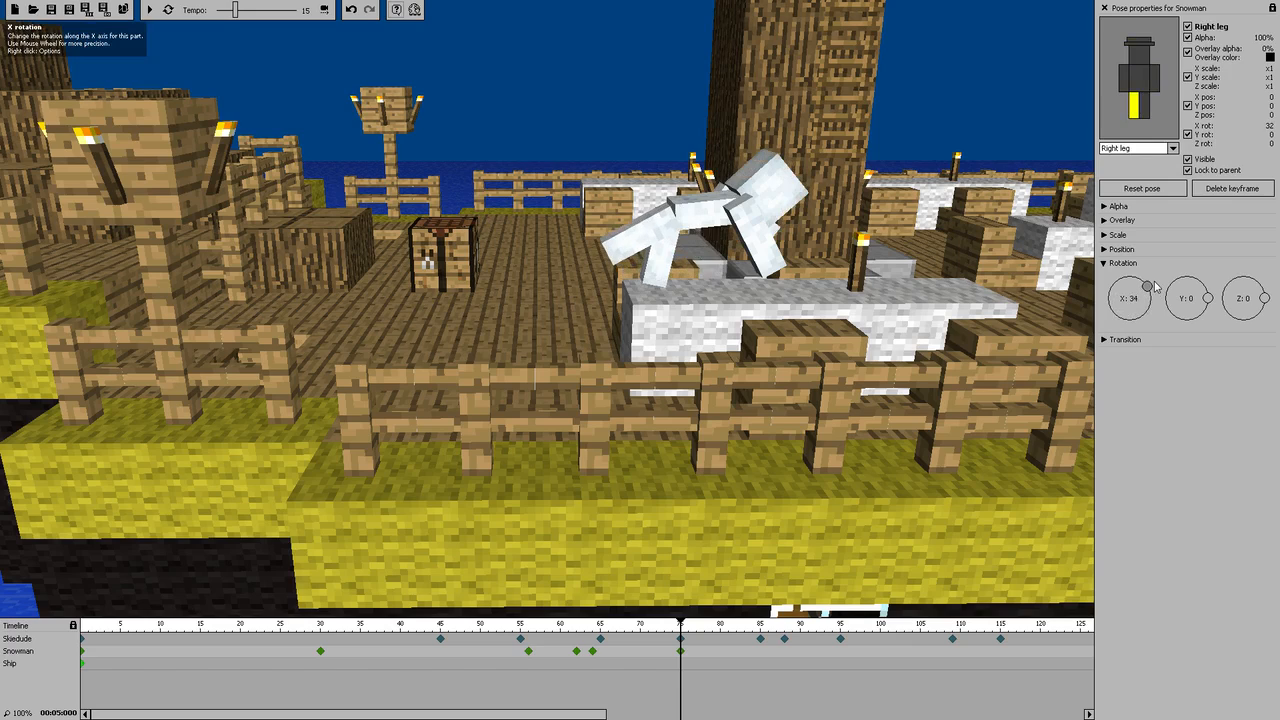
pyautogui.click(1142, 105)
pyautogui.moveTo(1152, 302); pyautogui.dragTo(1150, 317)
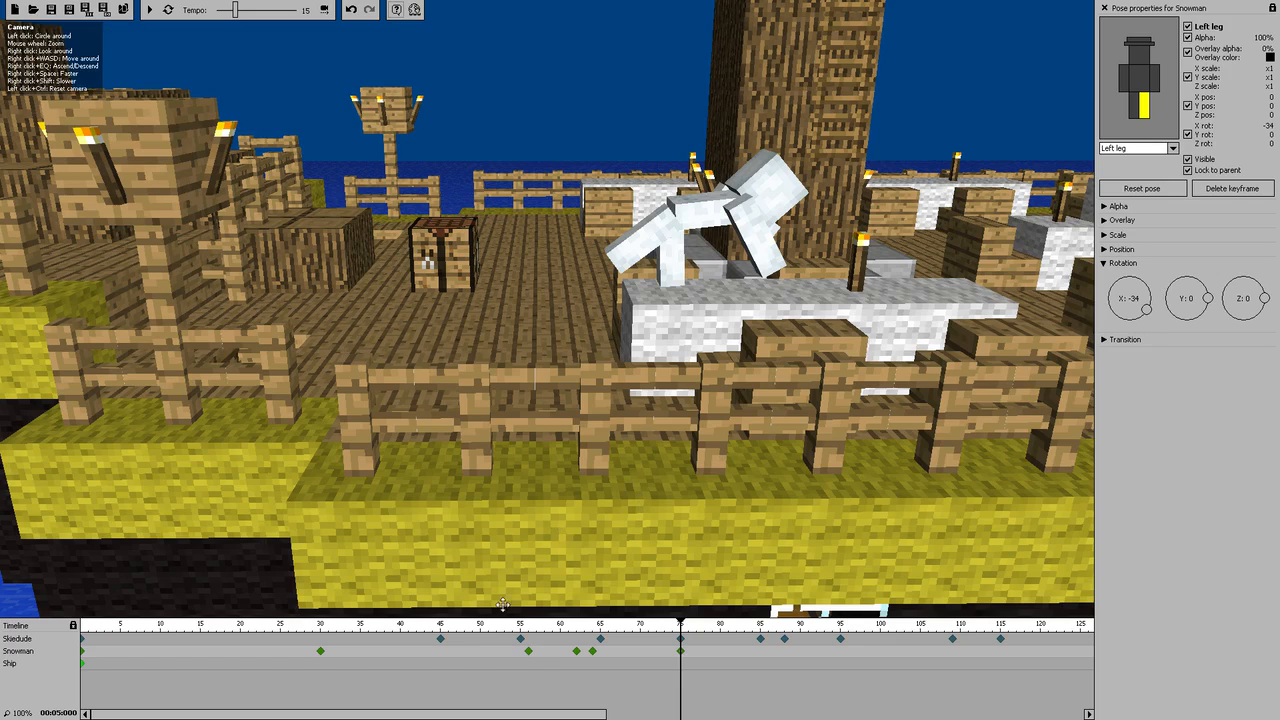
# Play Snowman's jump from the frame 56 keyframe and check the resulting pose from a shifted camera view
pyautogui.click(528, 651)
pyautogui.click(153, 12)
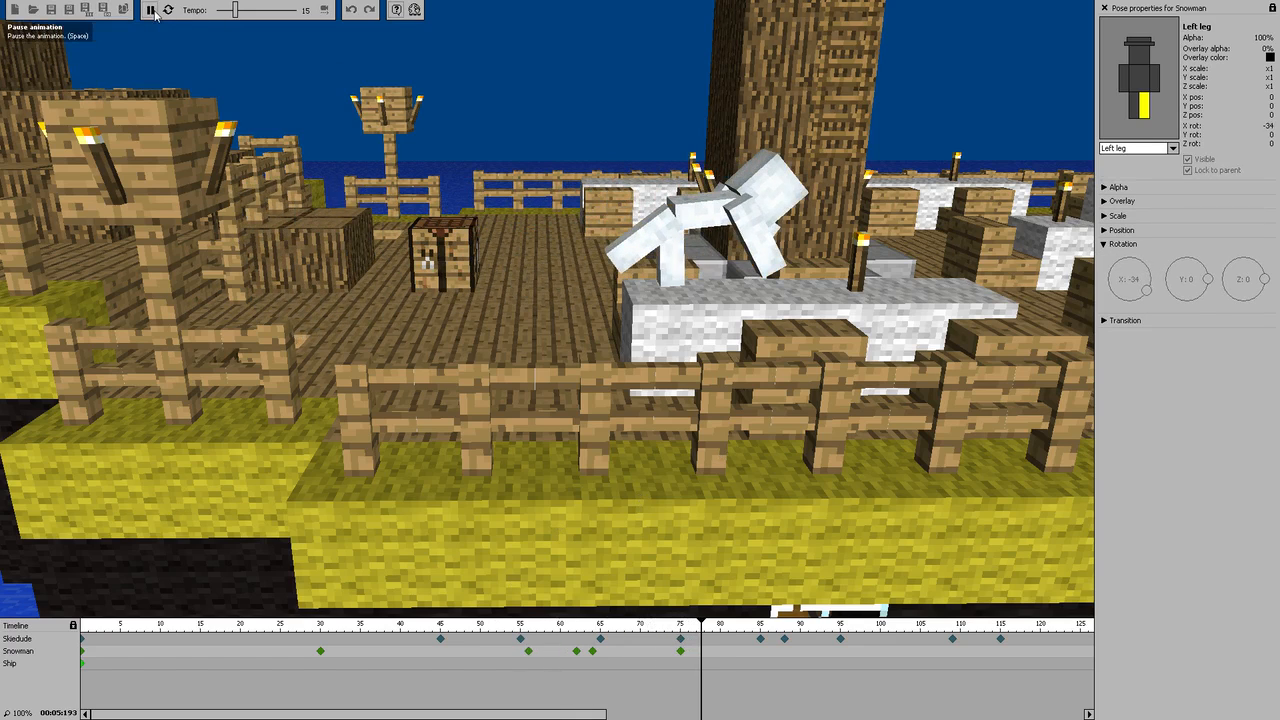
pyautogui.click(155, 14)
pyautogui.moveTo(664, 277); pyautogui.dragTo(664, 283, button='right')
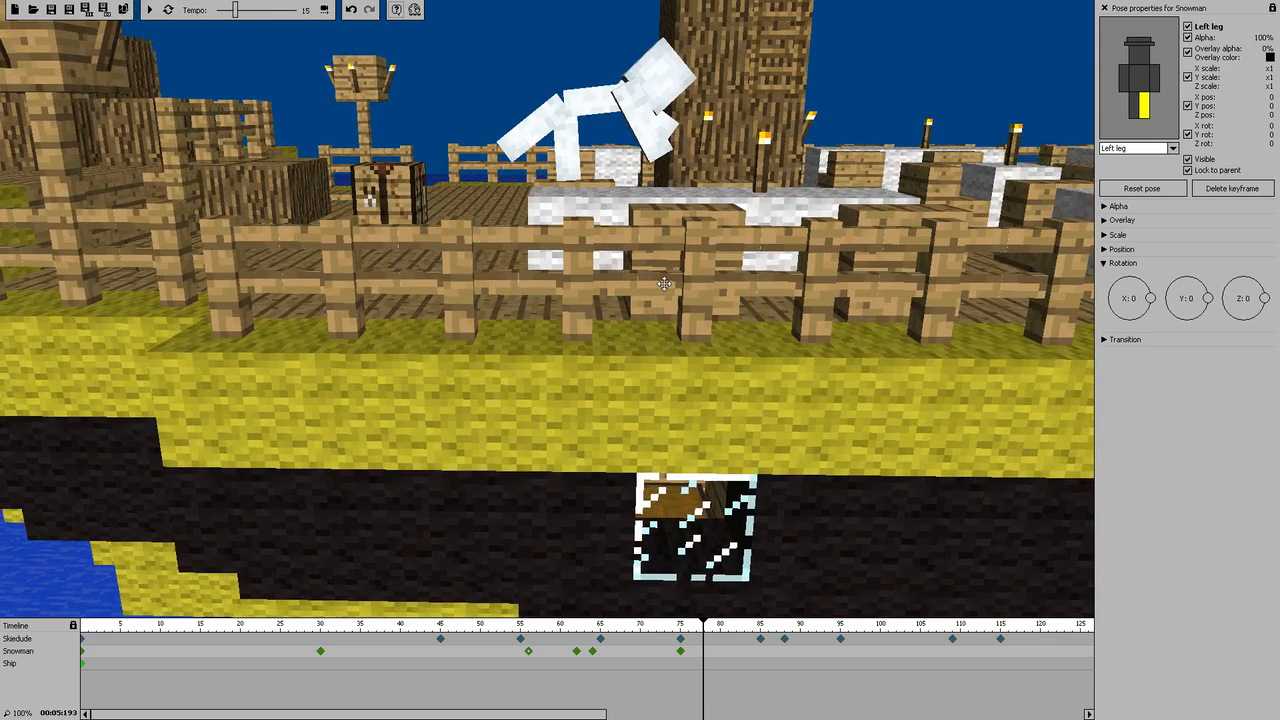
# Try shifting the whole Snowman's position on the frame 56 keyframe and undo the move
pyautogui.click(1117, 163)
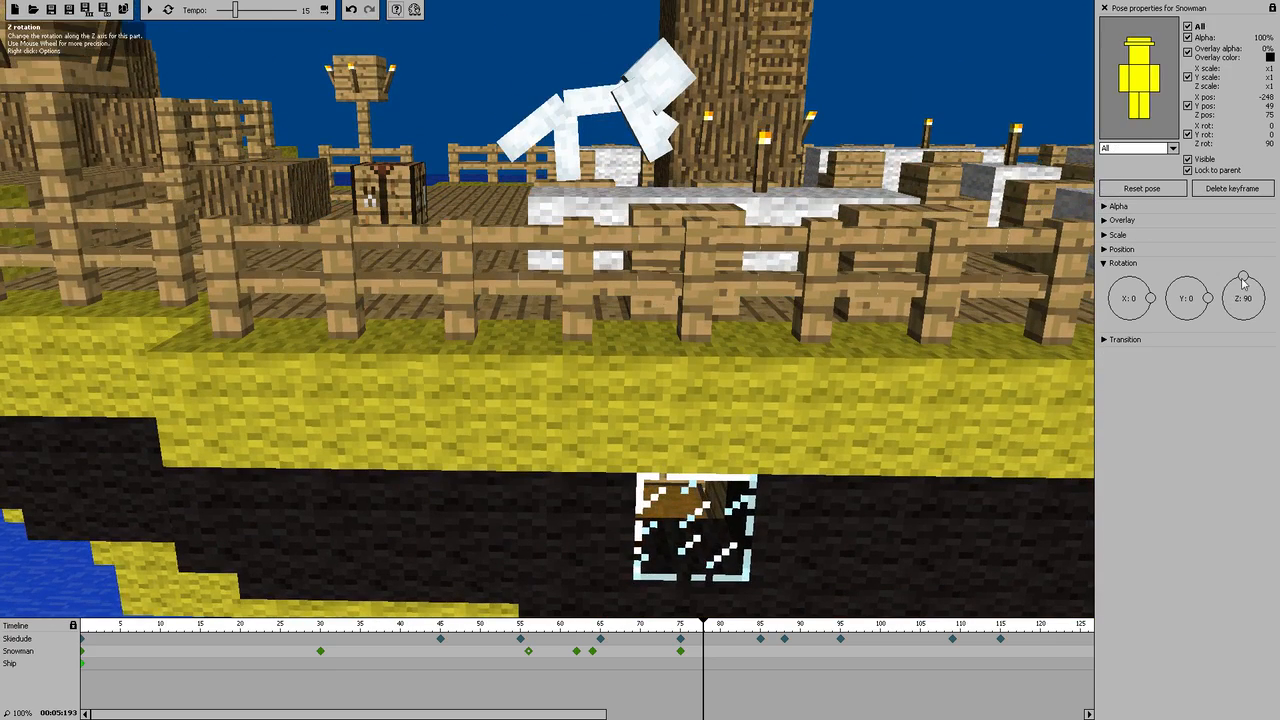
pyautogui.click(1116, 249)
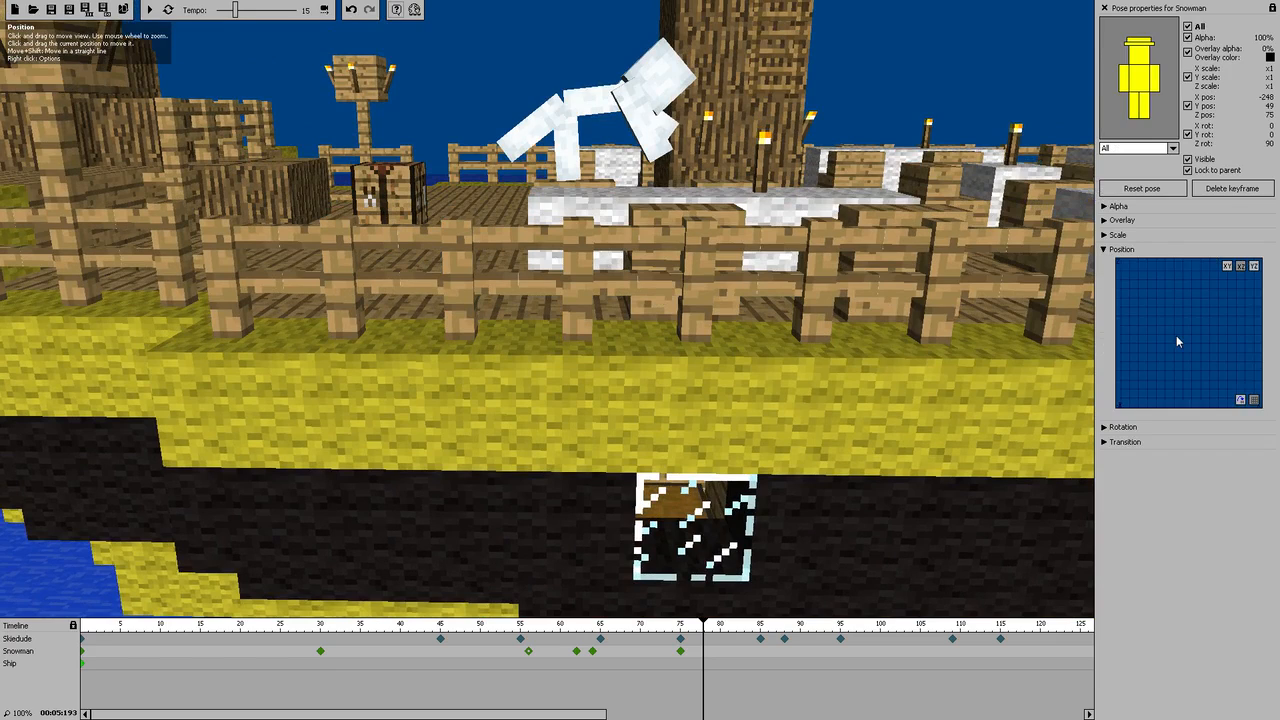
pyautogui.moveTo(1175, 314)
pyautogui.moveTo(1175, 320); pyautogui.dragTo(1177, 316)
pyautogui.hotkey('ctrl', 'z')
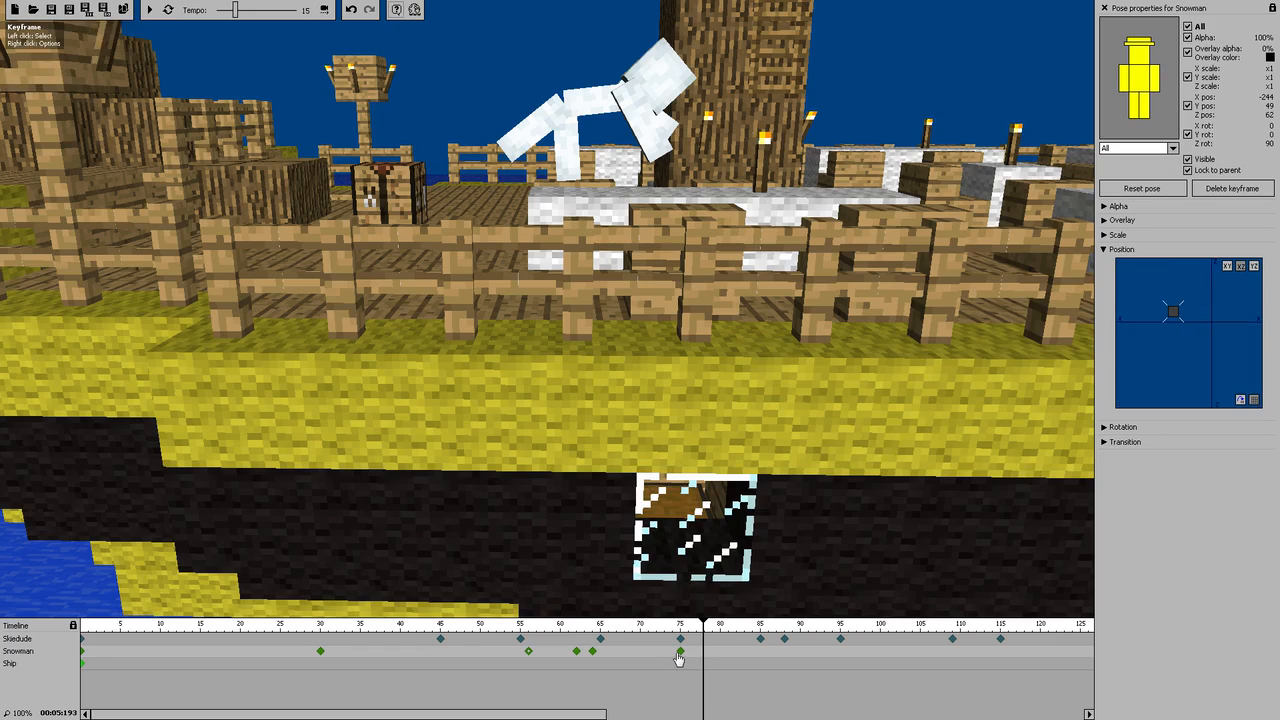
# Shift the whole Snowman at frame 75 to X -180, Y 78, Z 93
pyautogui.moveTo(1188, 314); pyautogui.dragTo(1188, 315)
pyautogui.click(1184, 314)
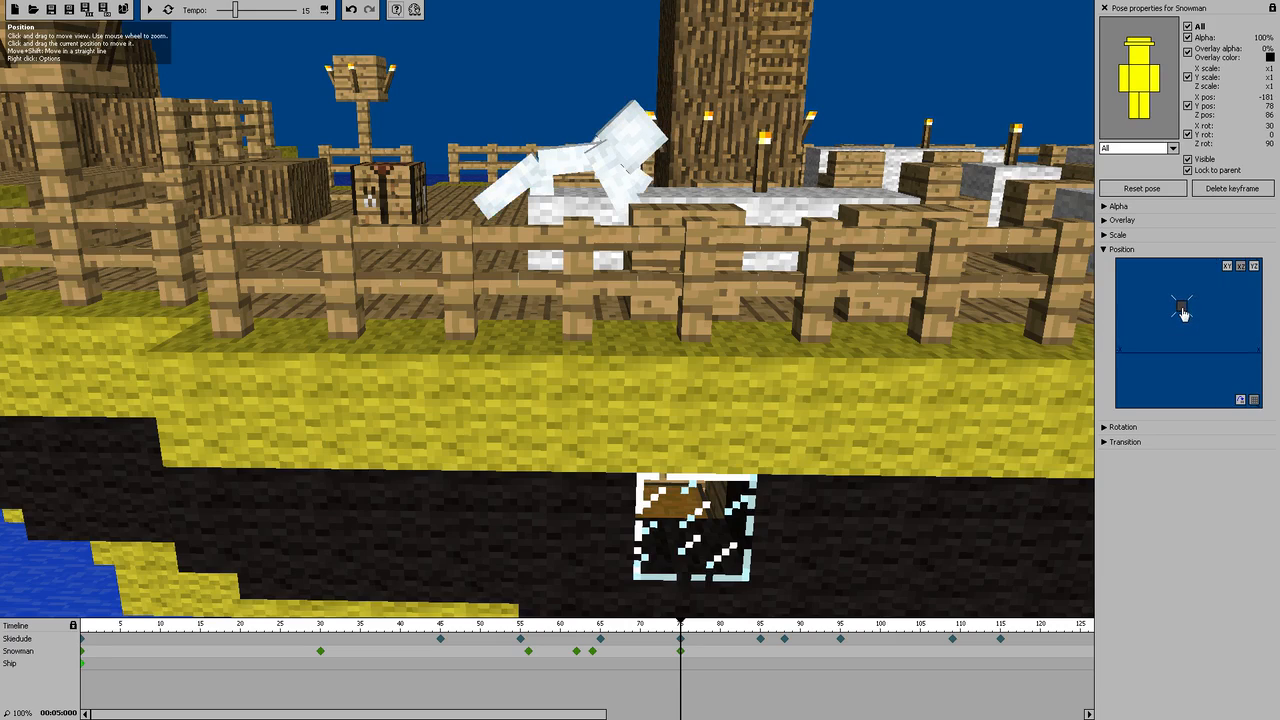
pyautogui.moveTo(1187, 308); pyautogui.dragTo(1190, 278)
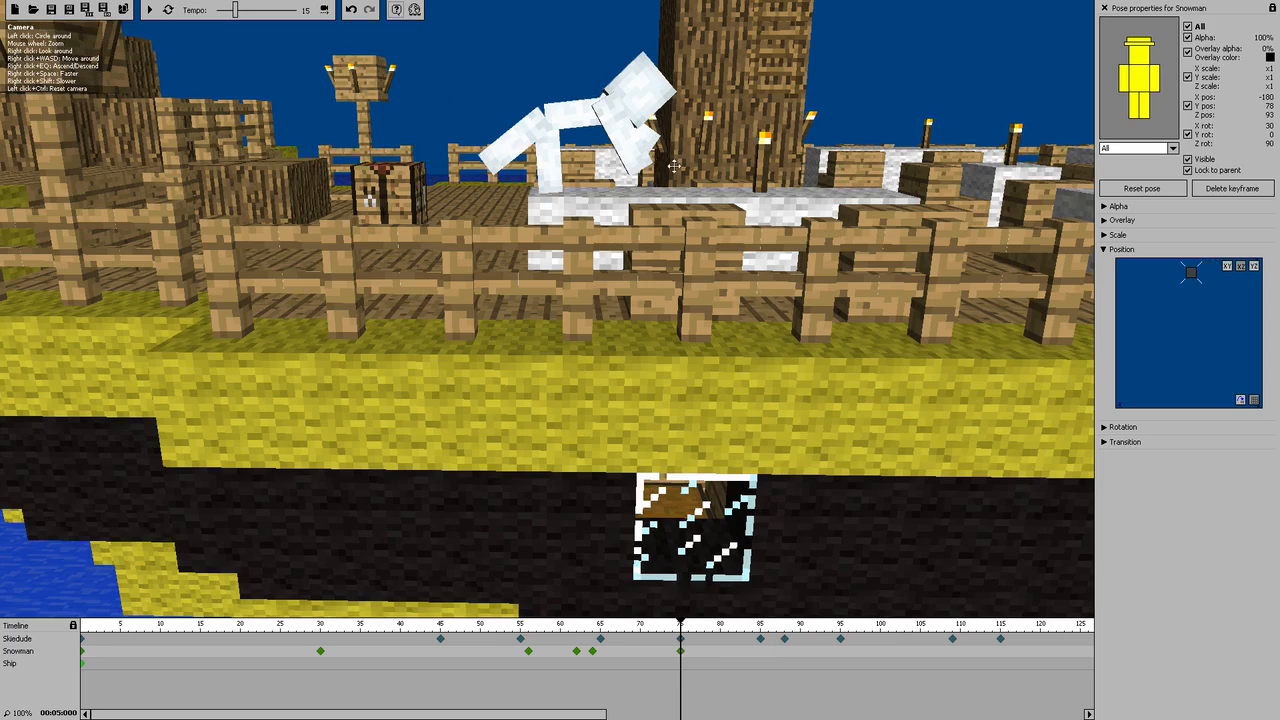
# Add a Snowman keyframe at frame 85 and move the whole character along the table to X -135, Y 78, Z 93
pyautogui.moveTo(779, 232); pyautogui.dragTo(548, 292, button='right')
pyautogui.press('w')
pyautogui.press('q')
pyautogui.press('e')
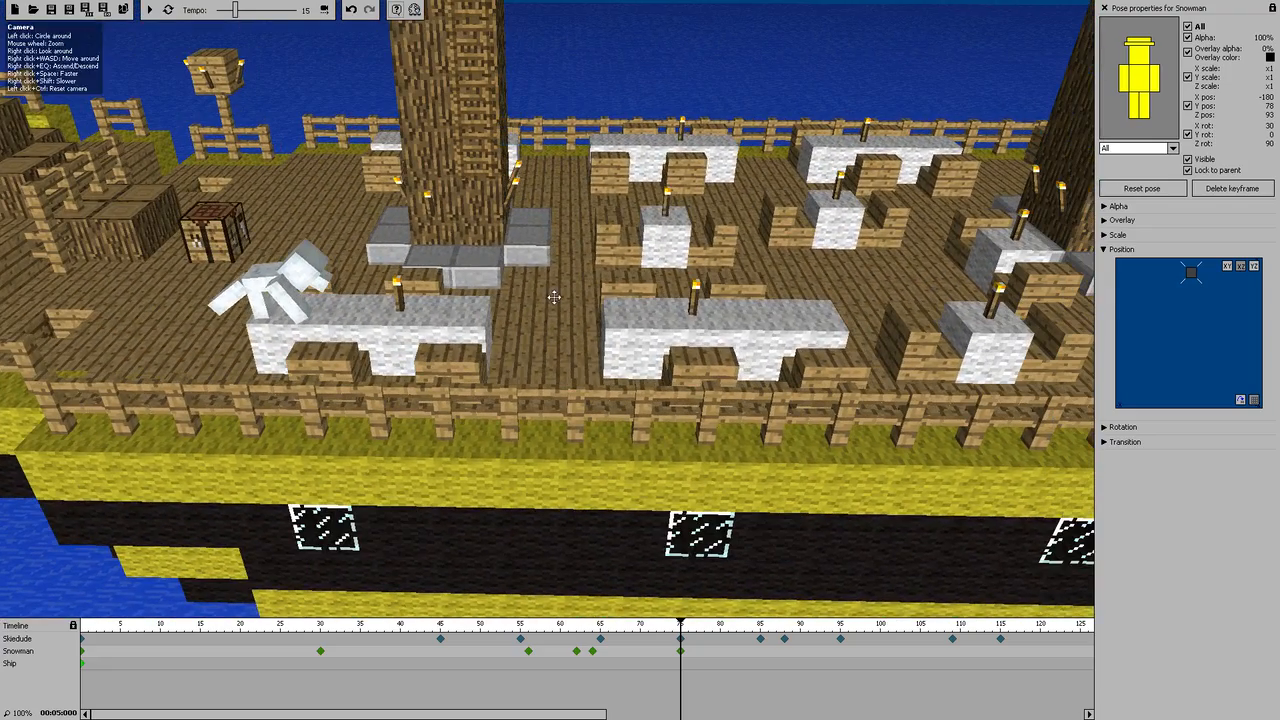
pyautogui.click(763, 656)
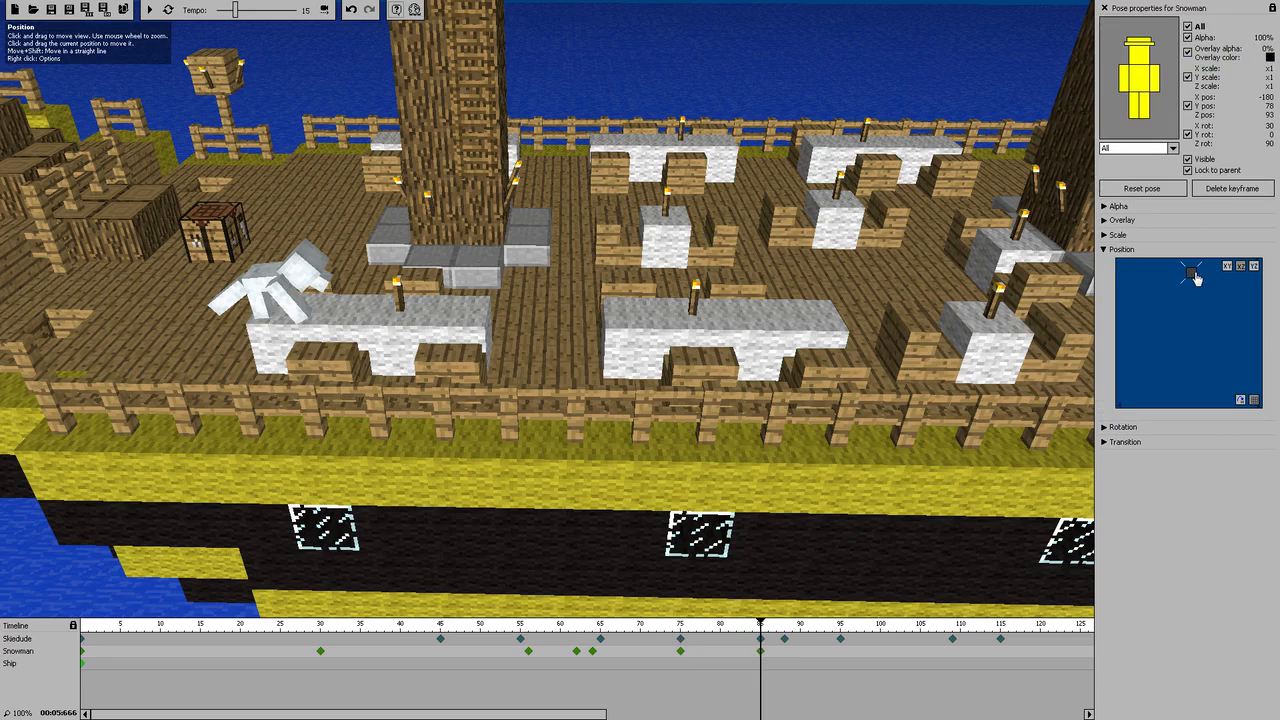
pyautogui.moveTo(1198, 278); pyautogui.dragTo(1245, 280)
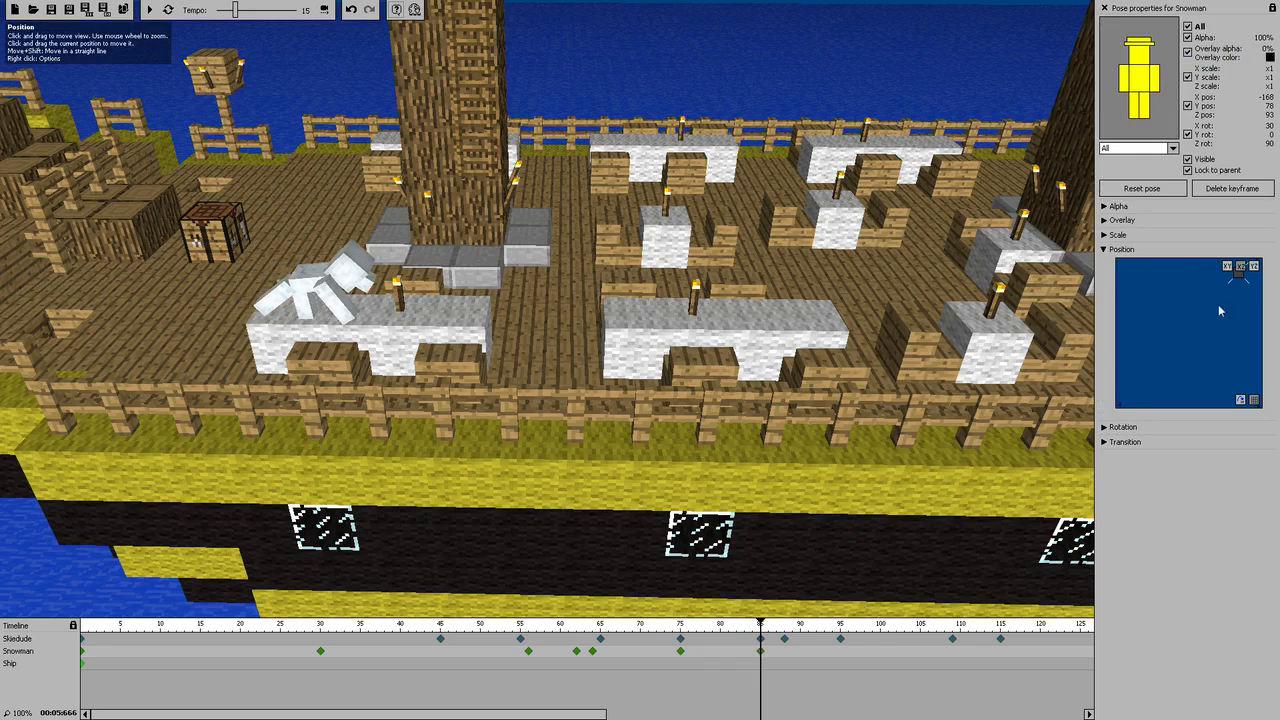
pyautogui.moveTo(1125, 322); pyautogui.dragTo(1252, 323)
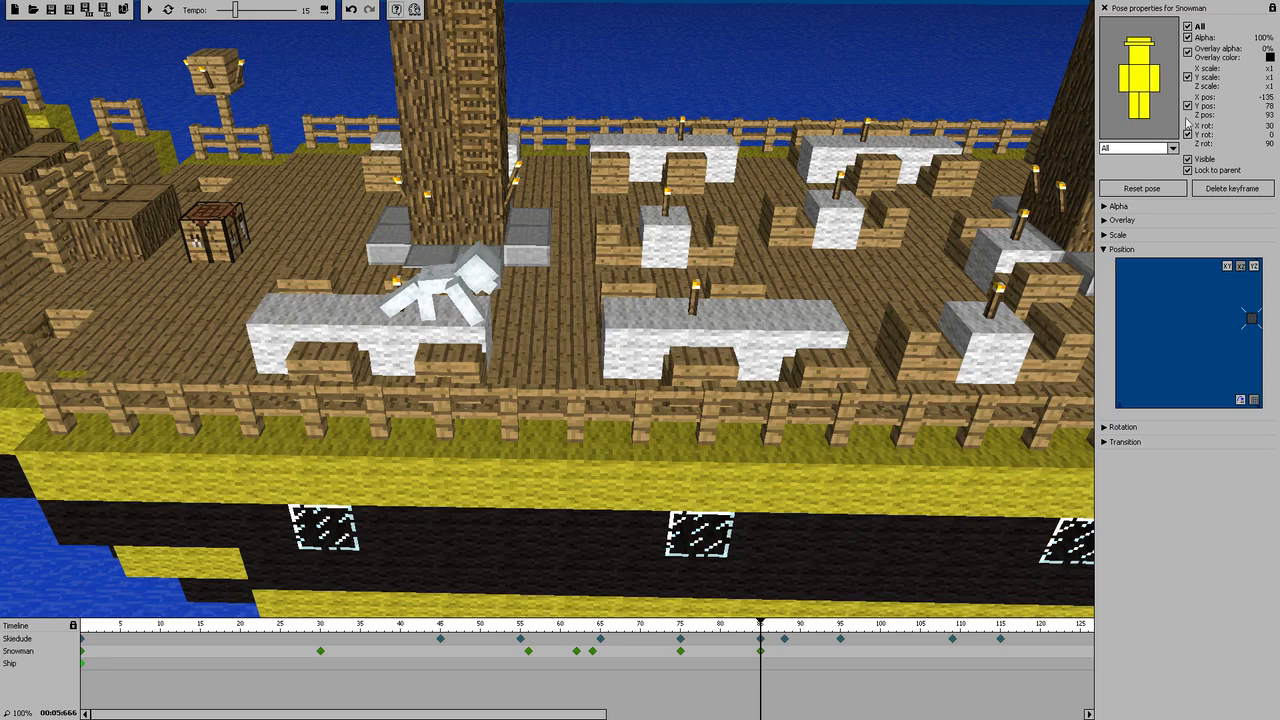
# Rotate Snowman's left and right legs about the X axis at frame 85 to swing them into the opposite stride
pyautogui.click(1137, 109)
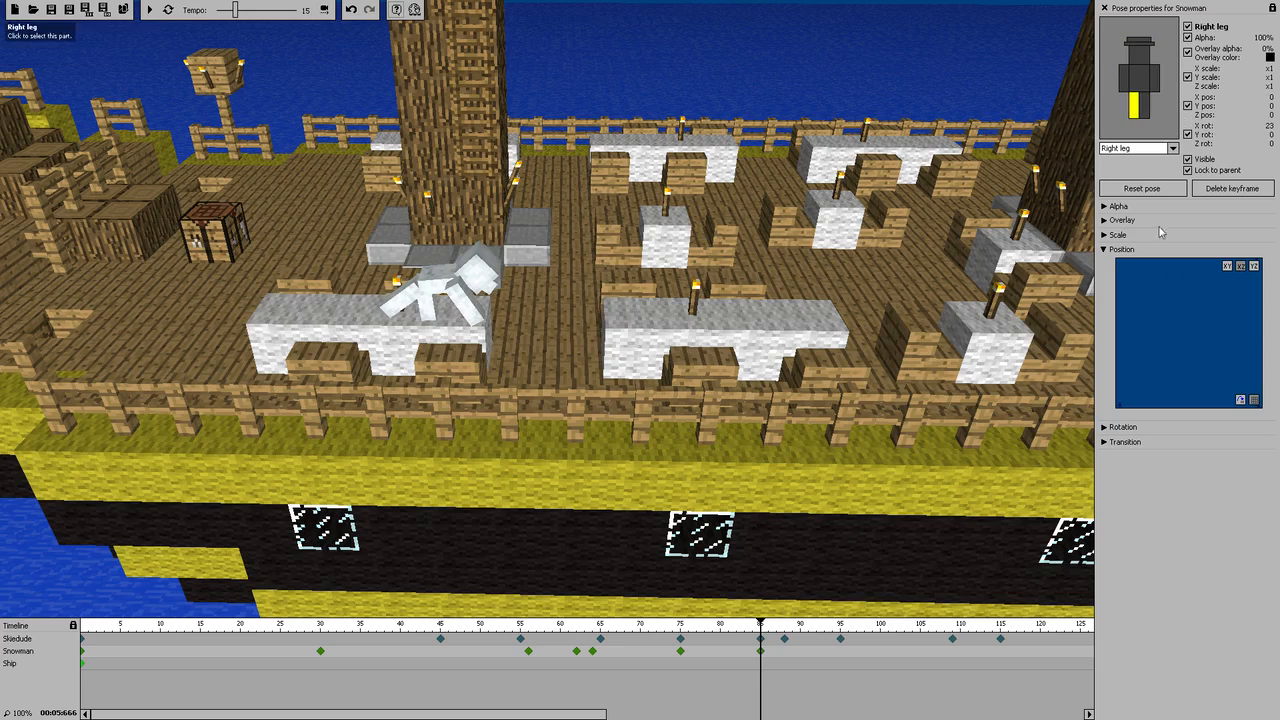
pyautogui.click(1146, 108)
pyautogui.click(1104, 250)
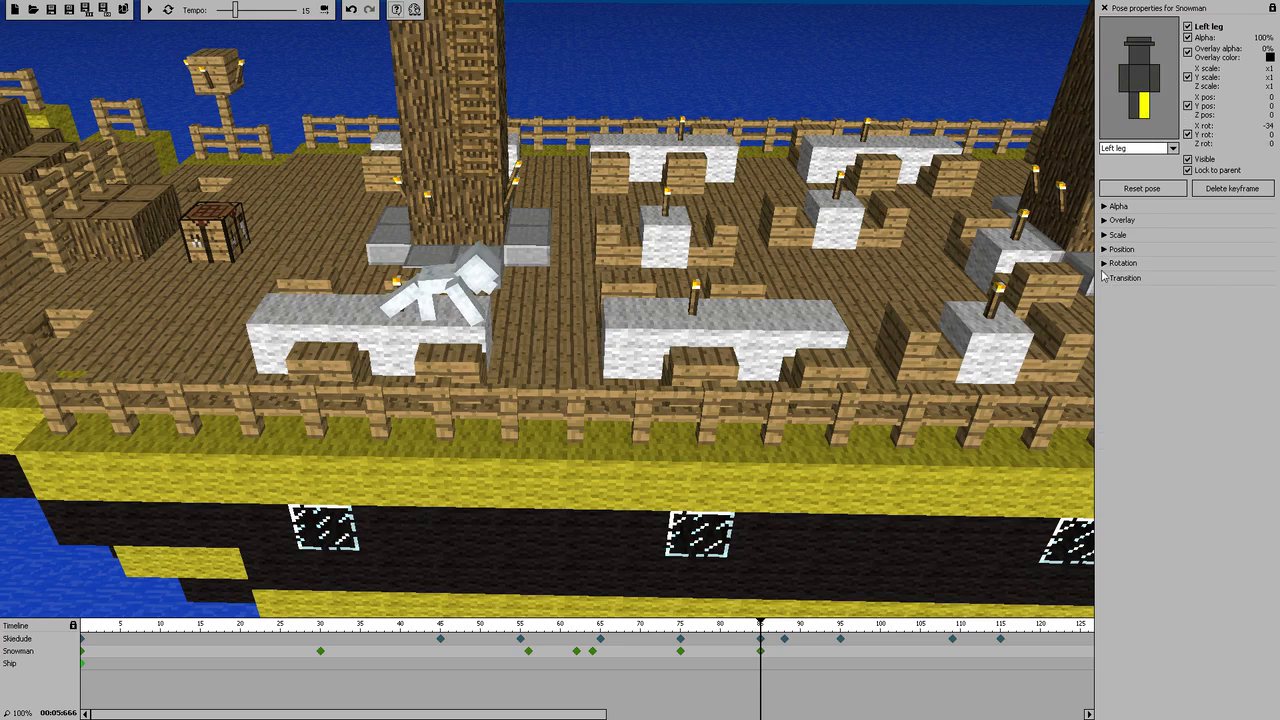
pyautogui.click(1104, 263)
pyautogui.scroll(-2, 1150, 313)
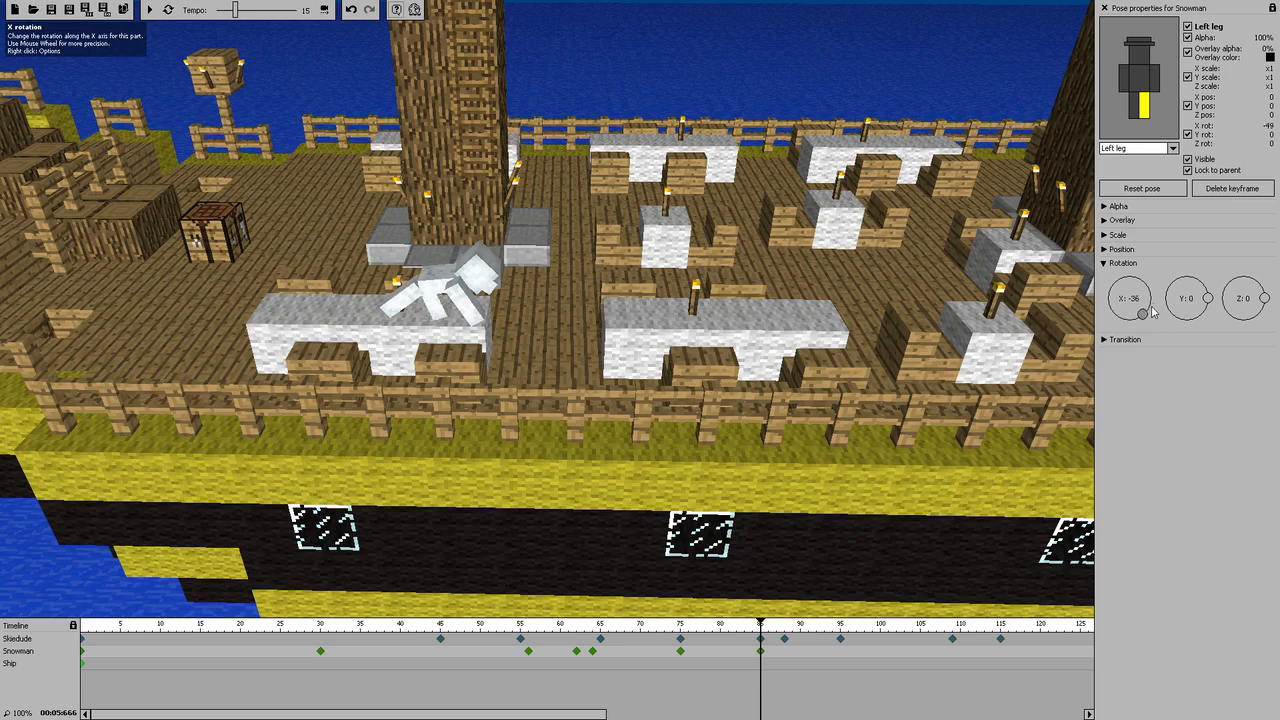
pyautogui.moveTo(1151, 306)
pyautogui.mouseDown()
pyautogui.moveTo(1151, 287)
pyautogui.moveTo(1150, 311)
pyautogui.mouseUp()
pyautogui.click(1134, 107)
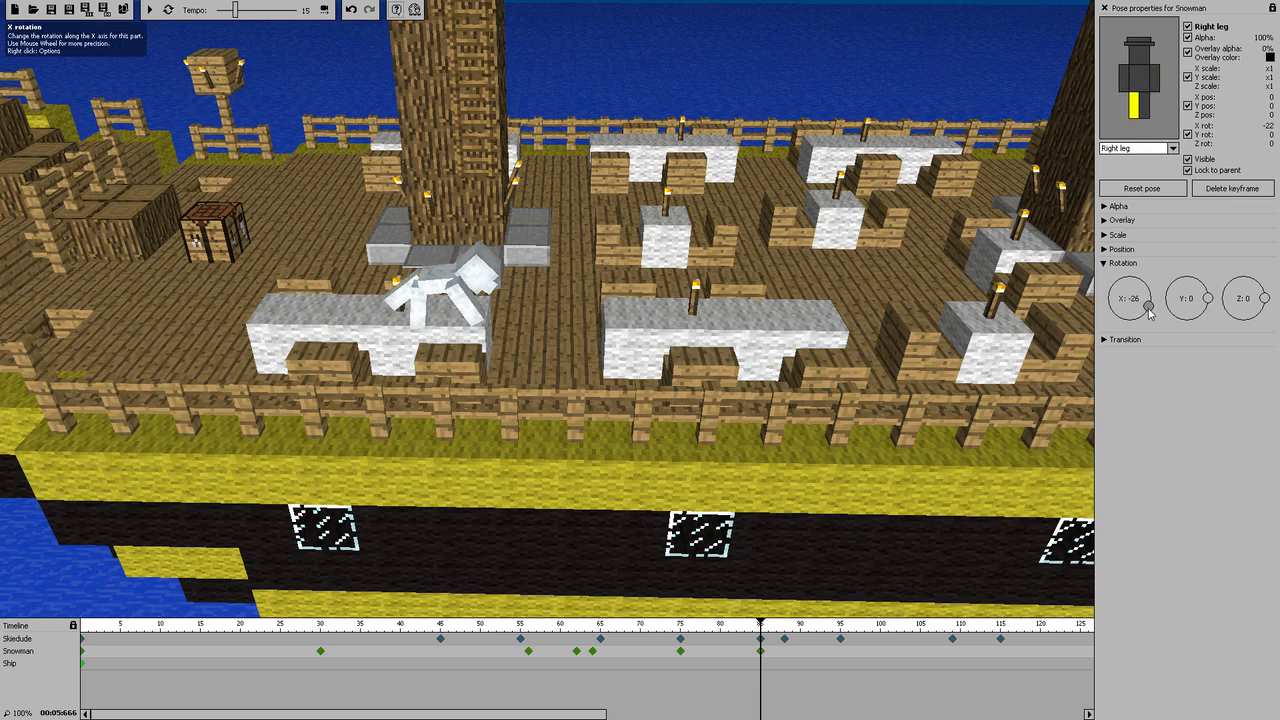
# Swing Snowman's left and right arms at frame 85 and tilt the head to X rotation -79
pyautogui.click(1154, 78)
pyautogui.moveTo(1118, 318); pyautogui.dragTo(1135, 325)
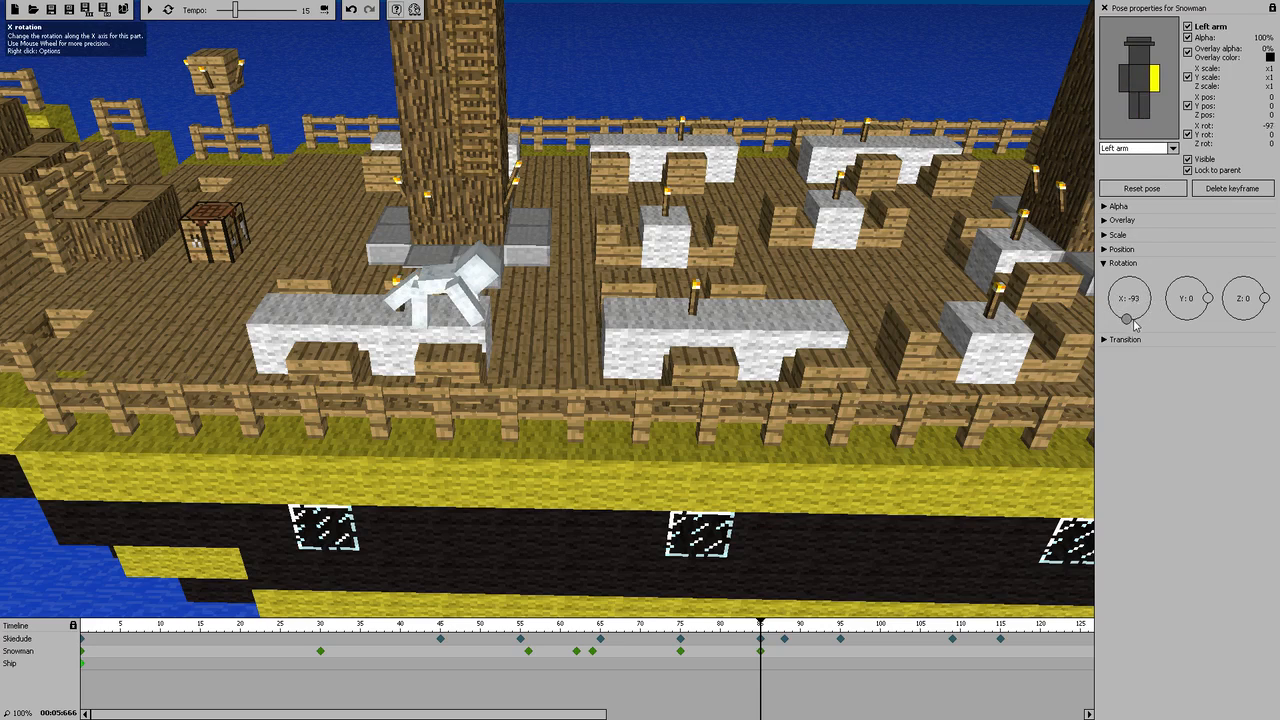
pyautogui.click(1126, 82)
pyautogui.moveTo(1124, 326); pyautogui.dragTo(1142, 323)
pyautogui.click(1153, 80)
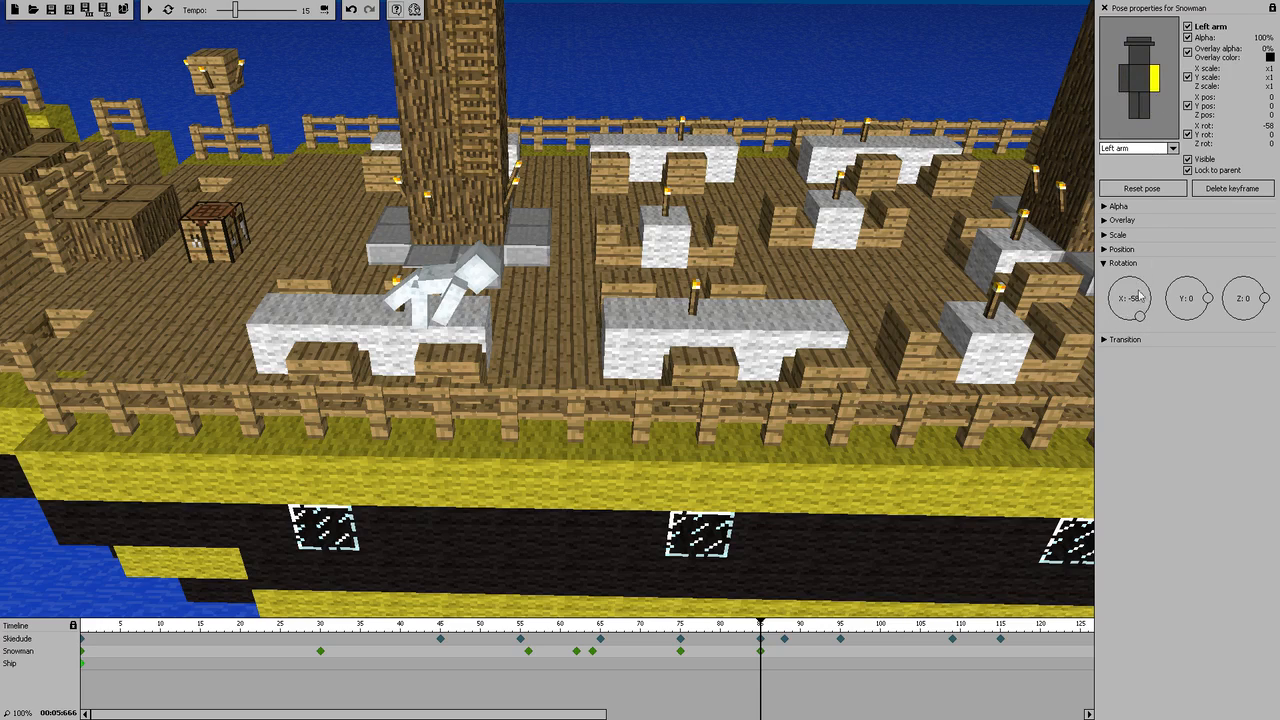
pyautogui.moveTo(1131, 326)
pyautogui.mouseDown()
pyautogui.moveTo(1118, 316)
pyautogui.moveTo(1150, 306)
pyautogui.moveTo(1137, 335)
pyautogui.mouseUp()
pyautogui.click(1139, 55)
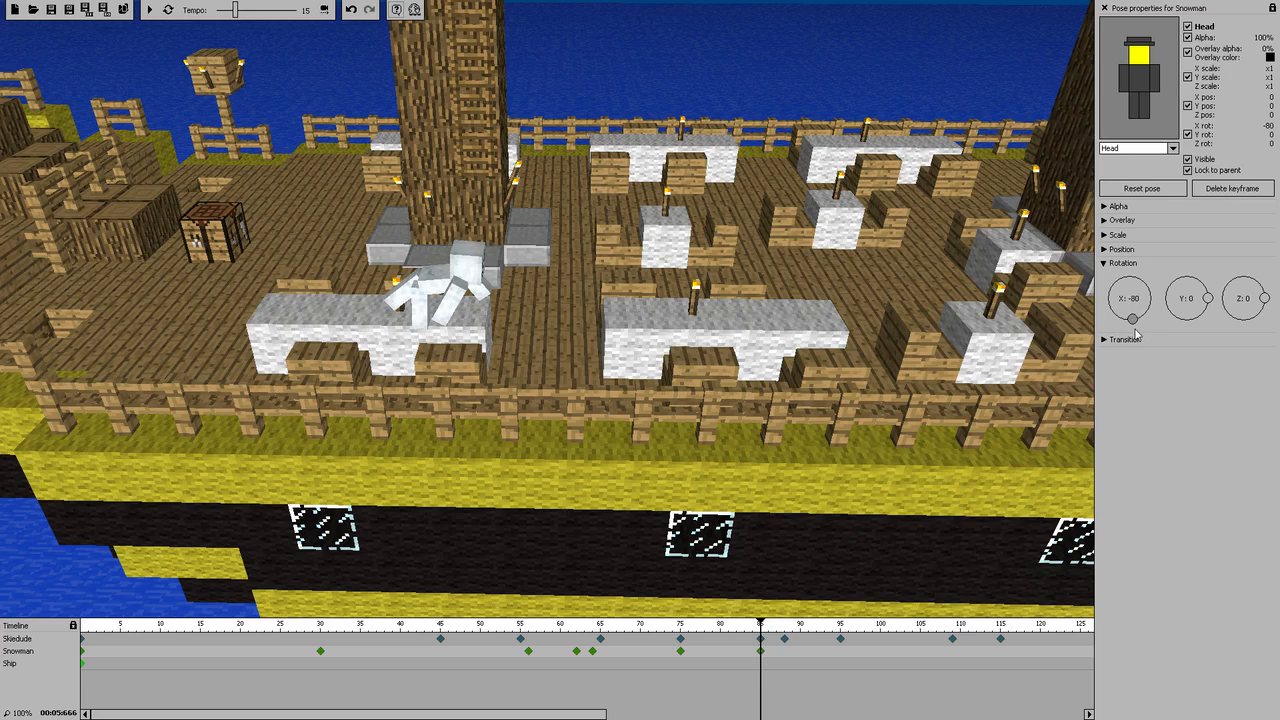
# Play the animation from Snowman's frame 30 keyframe and compare the poses at frames 75 and 85
pyautogui.click(321, 658)
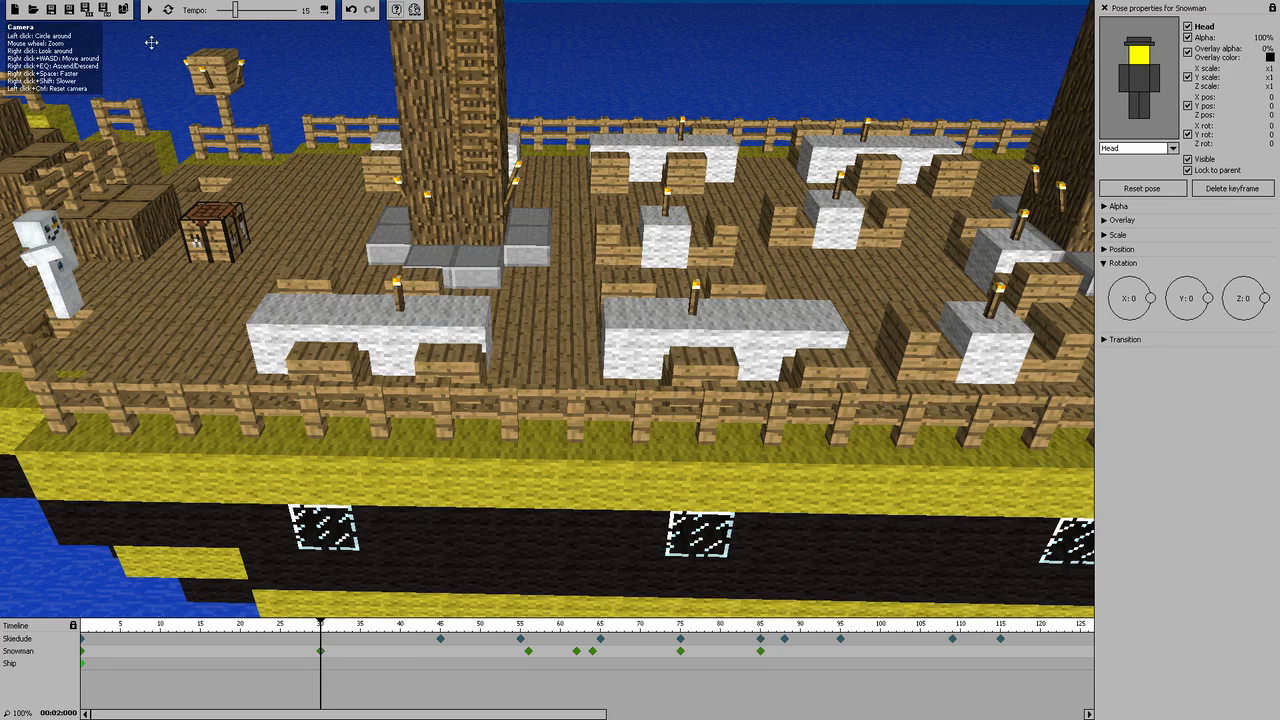
pyautogui.click(149, 9)
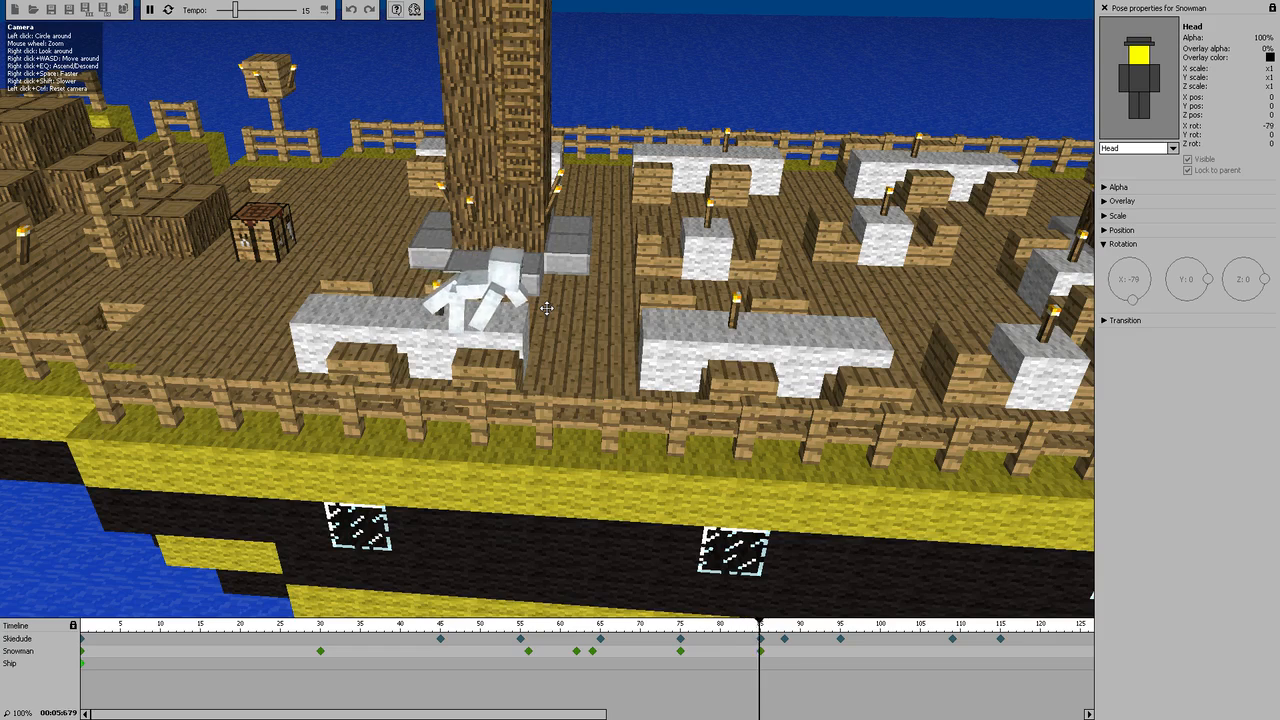
pyautogui.click(148, 10)
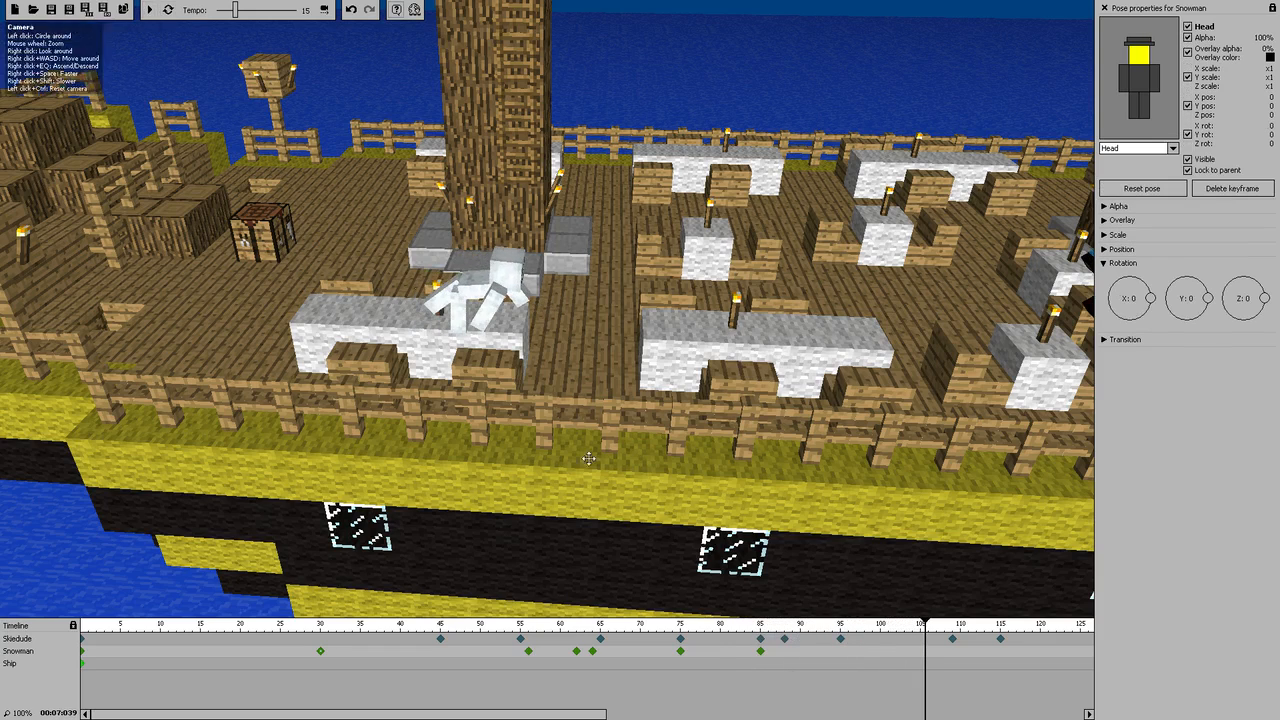
pyautogui.click(680, 652)
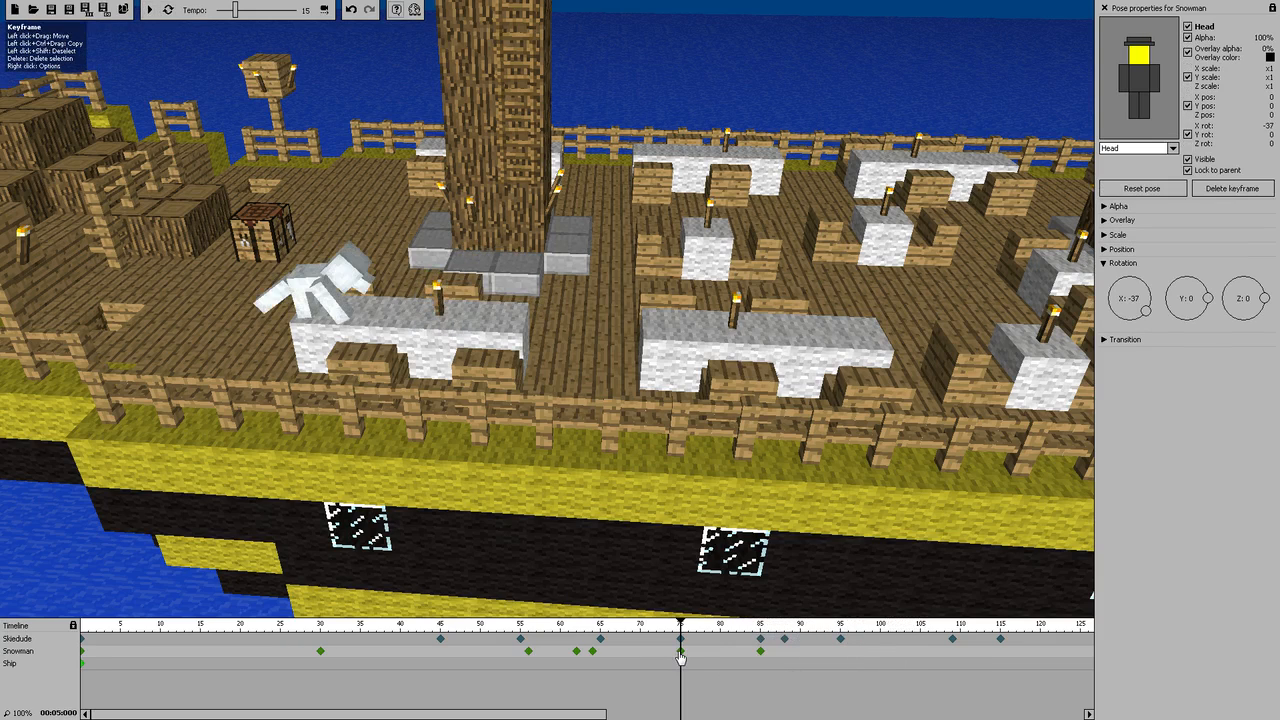
pyautogui.click(761, 652)
pyautogui.click(680, 652)
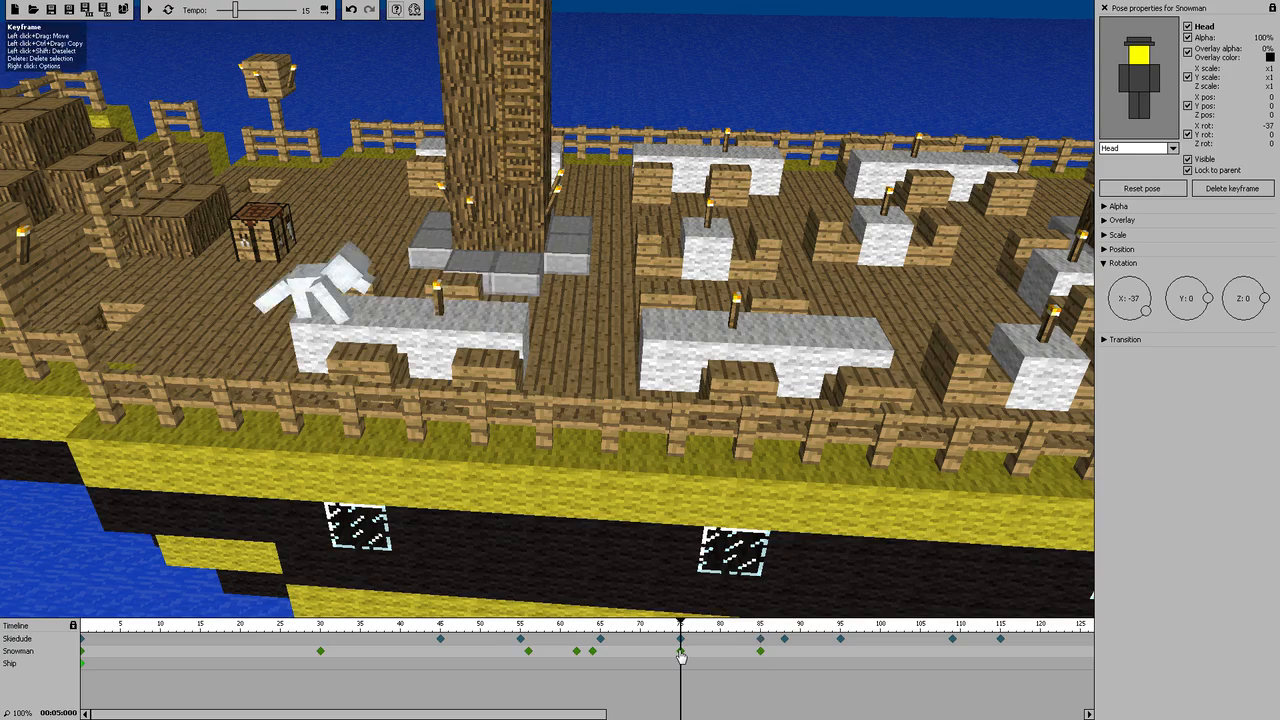
# Add a Snowman keyframe at frame 80 and delete the one at frame 85
pyautogui.moveTo(552, 450); pyautogui.dragTo(560, 434, button='right')
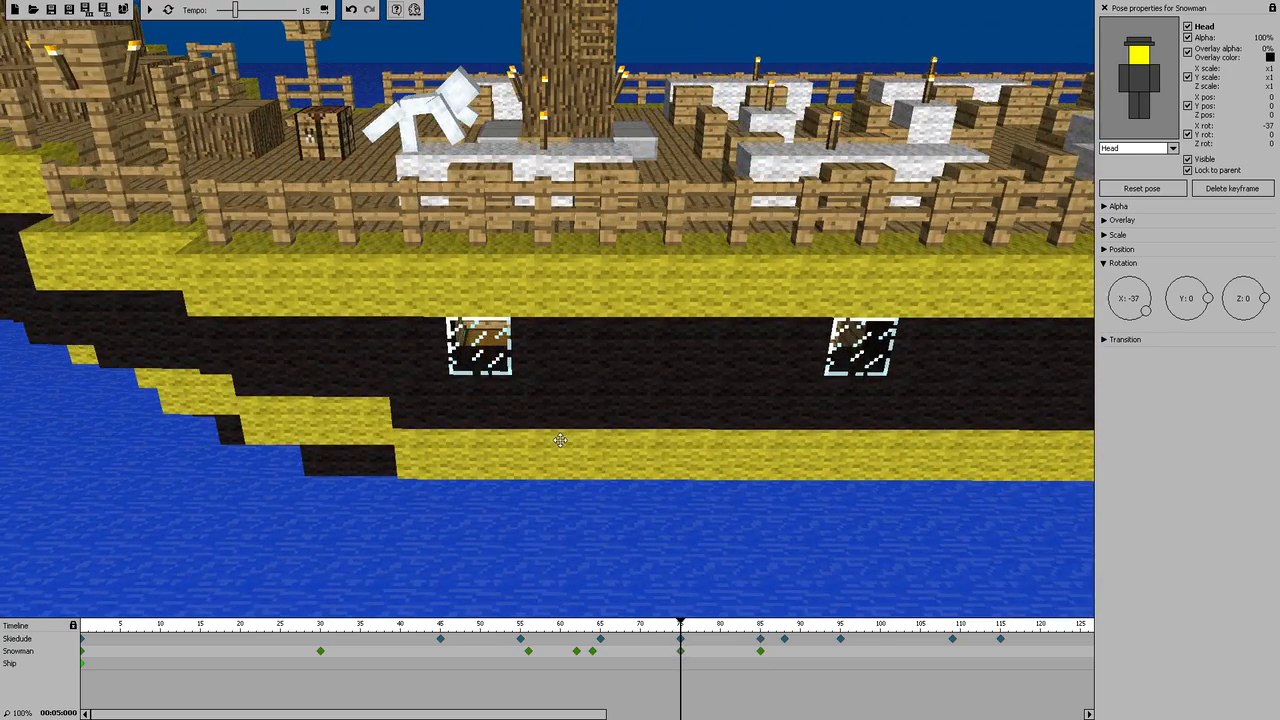
pyautogui.click(722, 656)
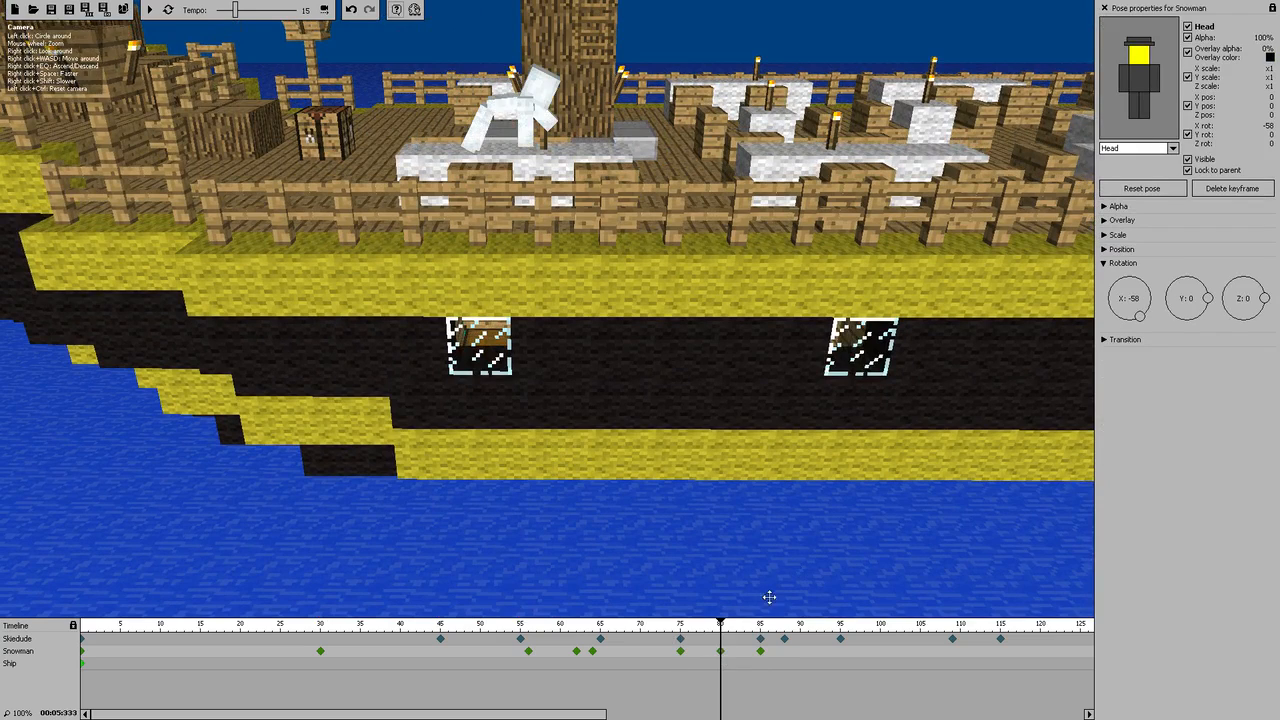
pyautogui.click(760, 651)
pyautogui.press('Delete')
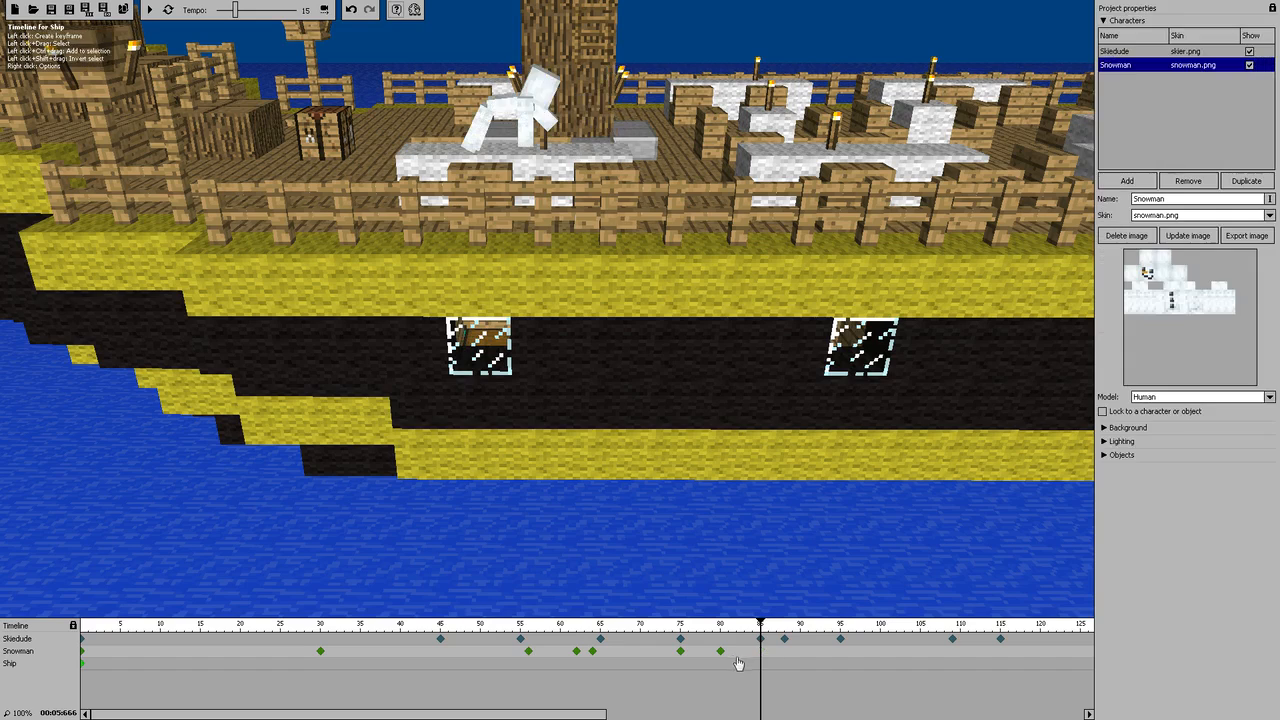
pyautogui.click(722, 656)
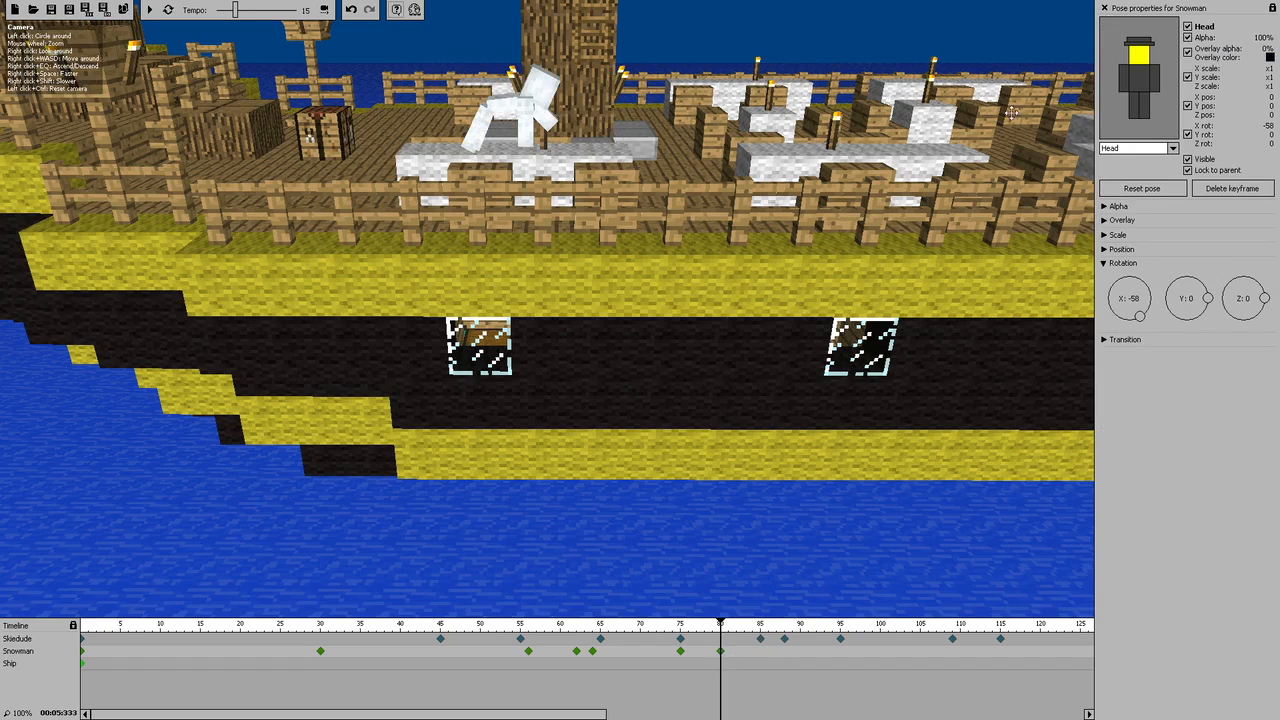
# Compare with the frame 75 pose and spread Snowman's legs at frame 80, with the left leg at X rotation 35
pyautogui.click(681, 654)
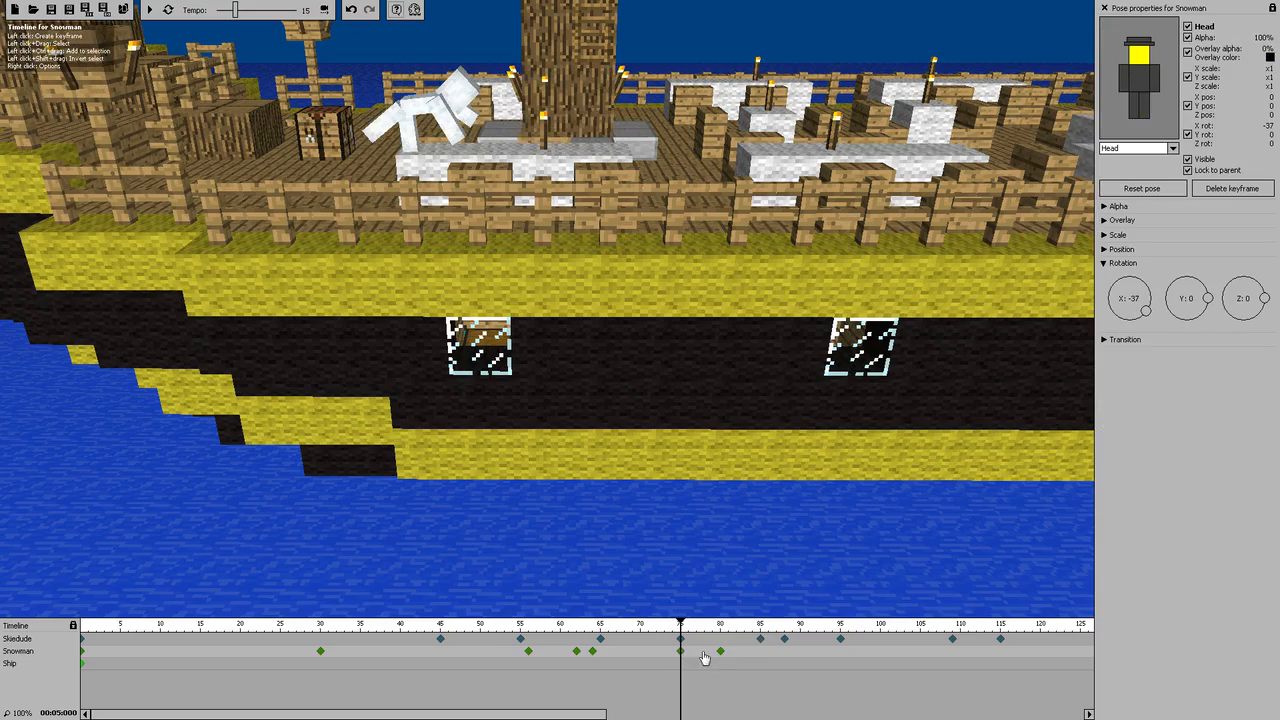
pyautogui.moveTo(674, 366); pyautogui.dragTo(680, 450, button='right')
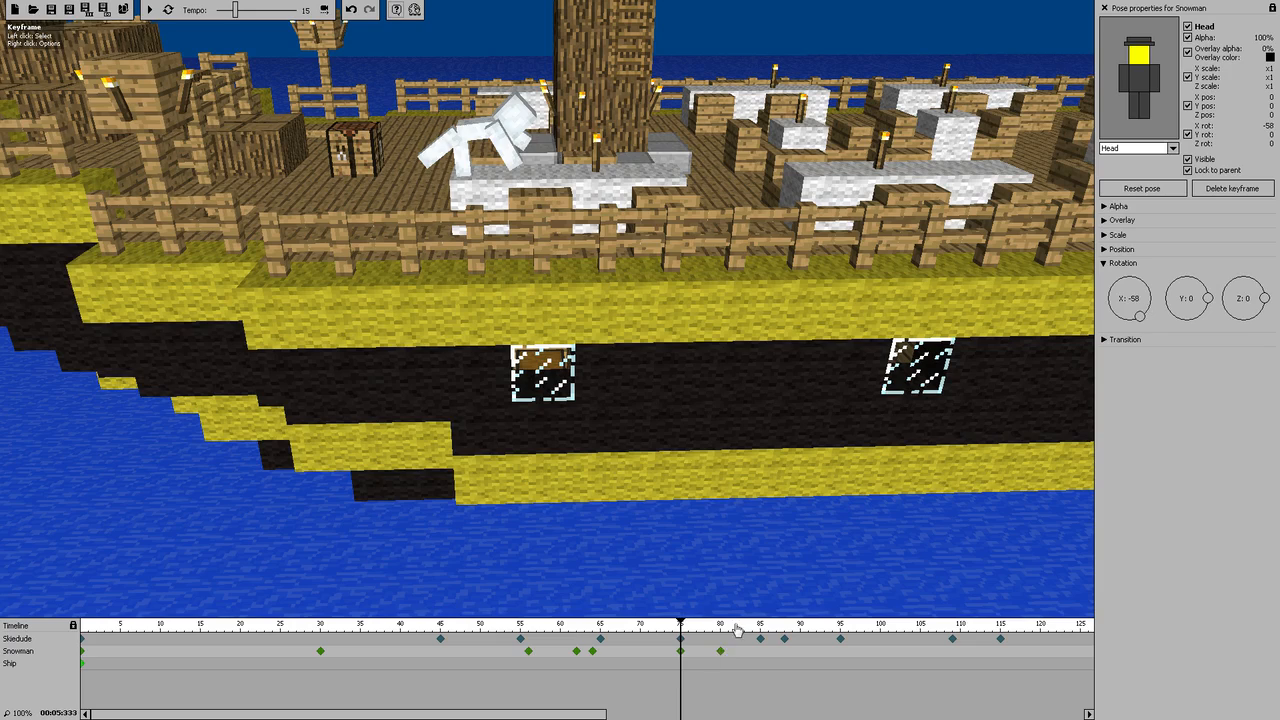
pyautogui.click(720, 651)
pyautogui.click(1135, 110)
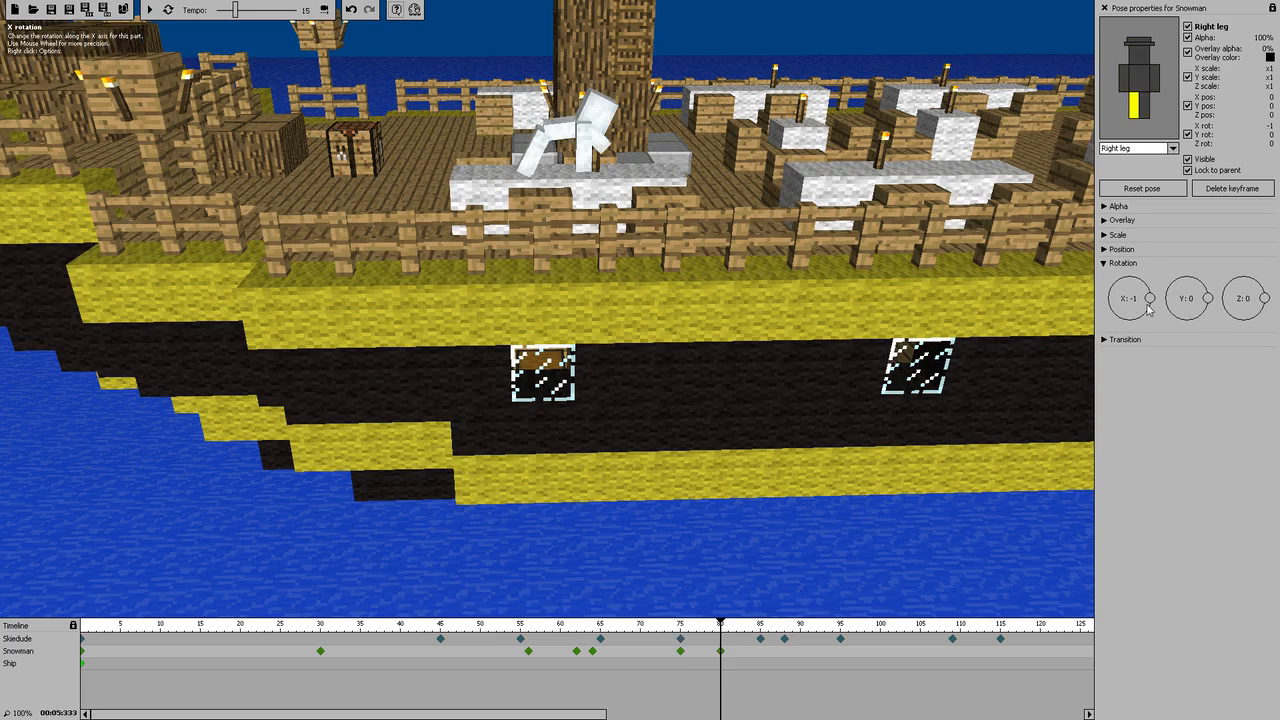
pyautogui.moveTo(1147, 312); pyautogui.dragTo(1153, 287)
pyautogui.click(1145, 105)
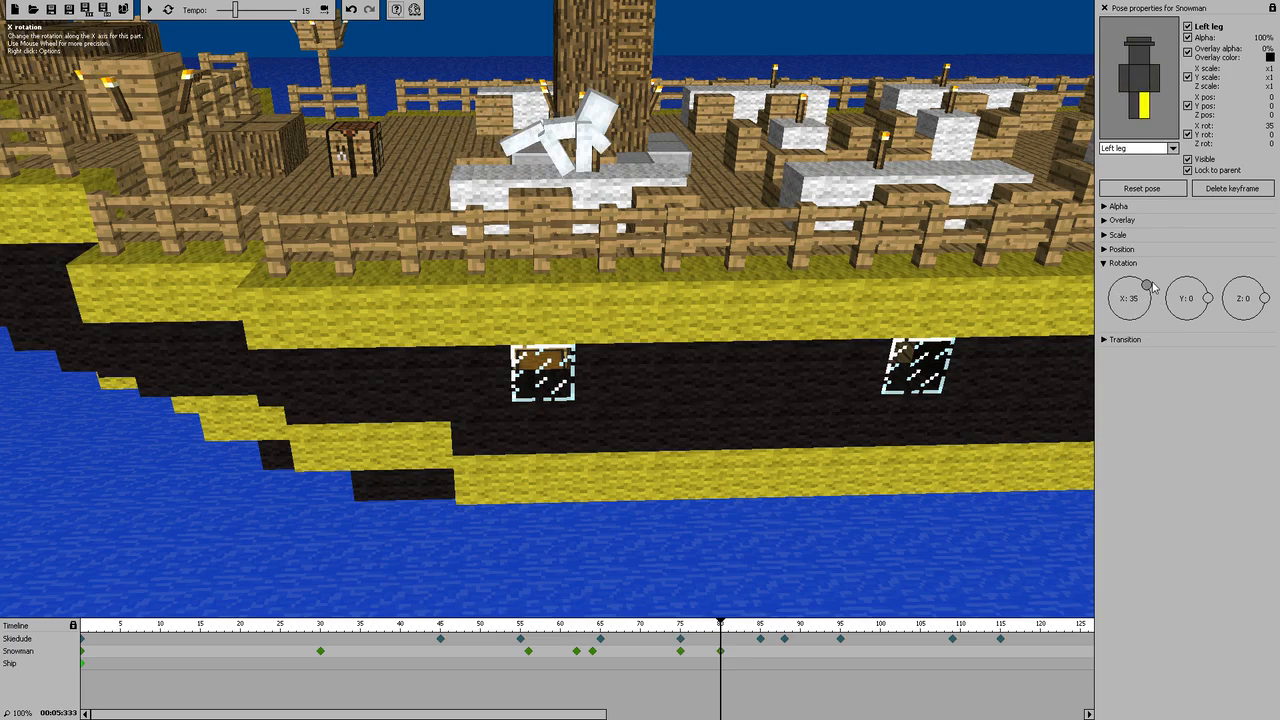
# Add a Snowman keyframe at frame 85 and move the whole character to X -132, Y 78, Z 92
pyautogui.click(760, 654)
pyautogui.moveTo(857, 280); pyautogui.dragTo(804, 198, button='right')
pyautogui.press('w')
pyautogui.click(1112, 249)
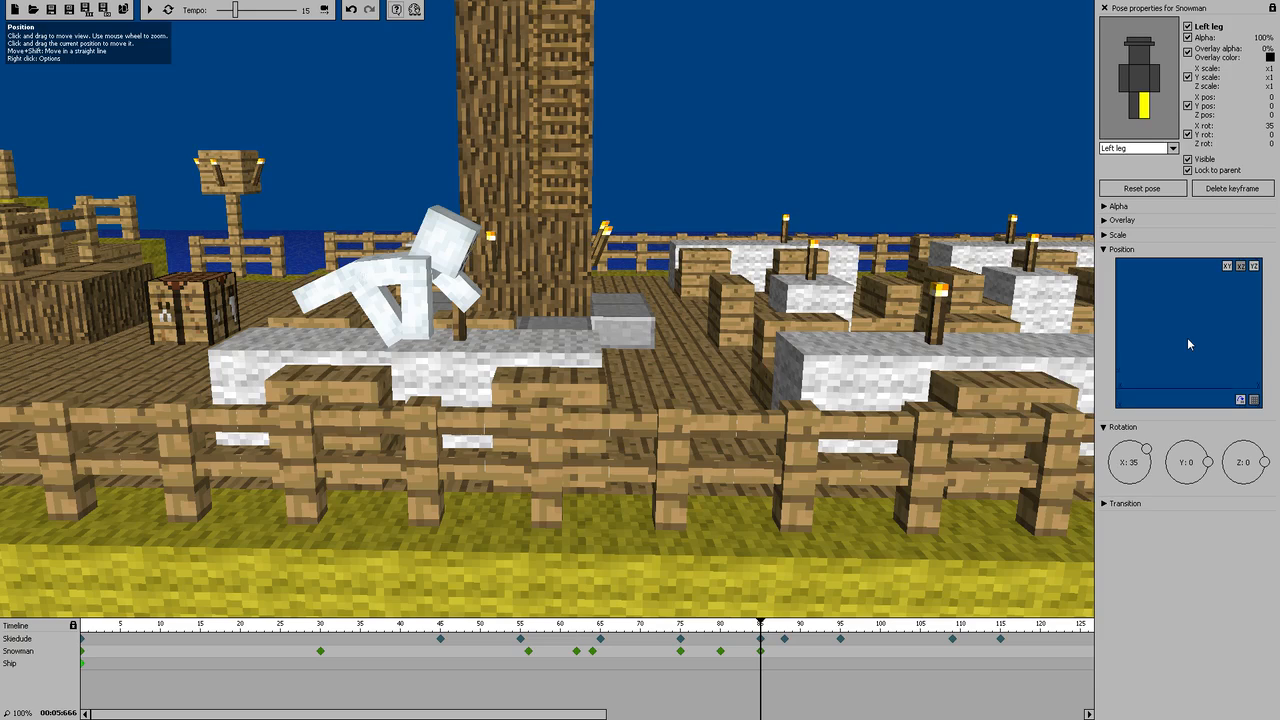
pyautogui.click(1138, 188)
pyautogui.scroll(3, 1170, 317)
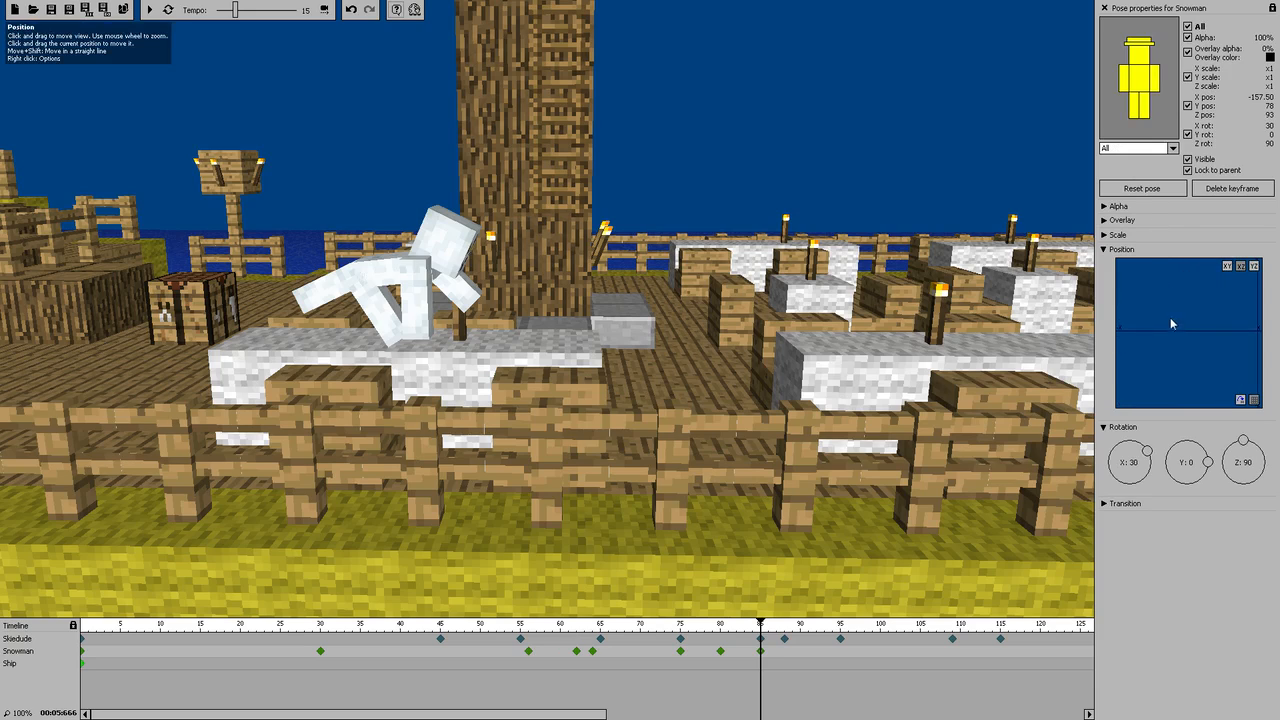
pyautogui.moveTo(1172, 313); pyautogui.dragTo(1188, 320)
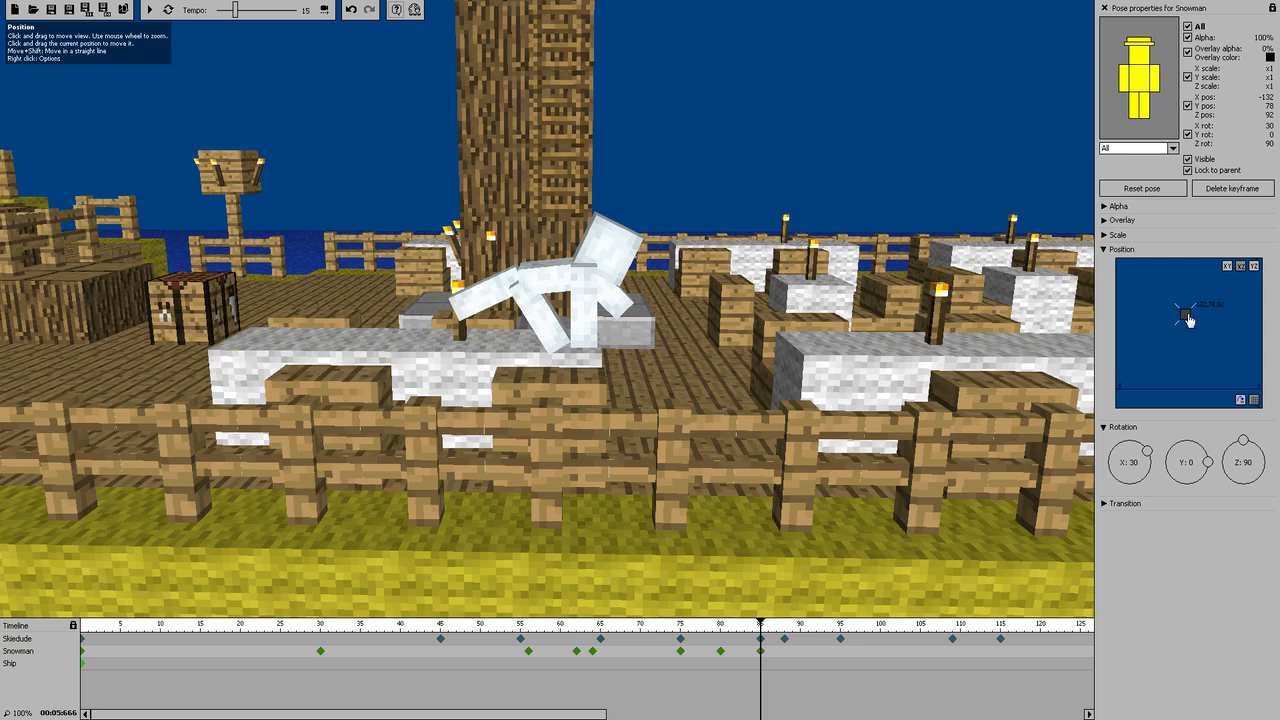
# Rotate Snowman's legs about the X axis at frame 85 to switch the stride from frame 80
pyautogui.click(1112, 249)
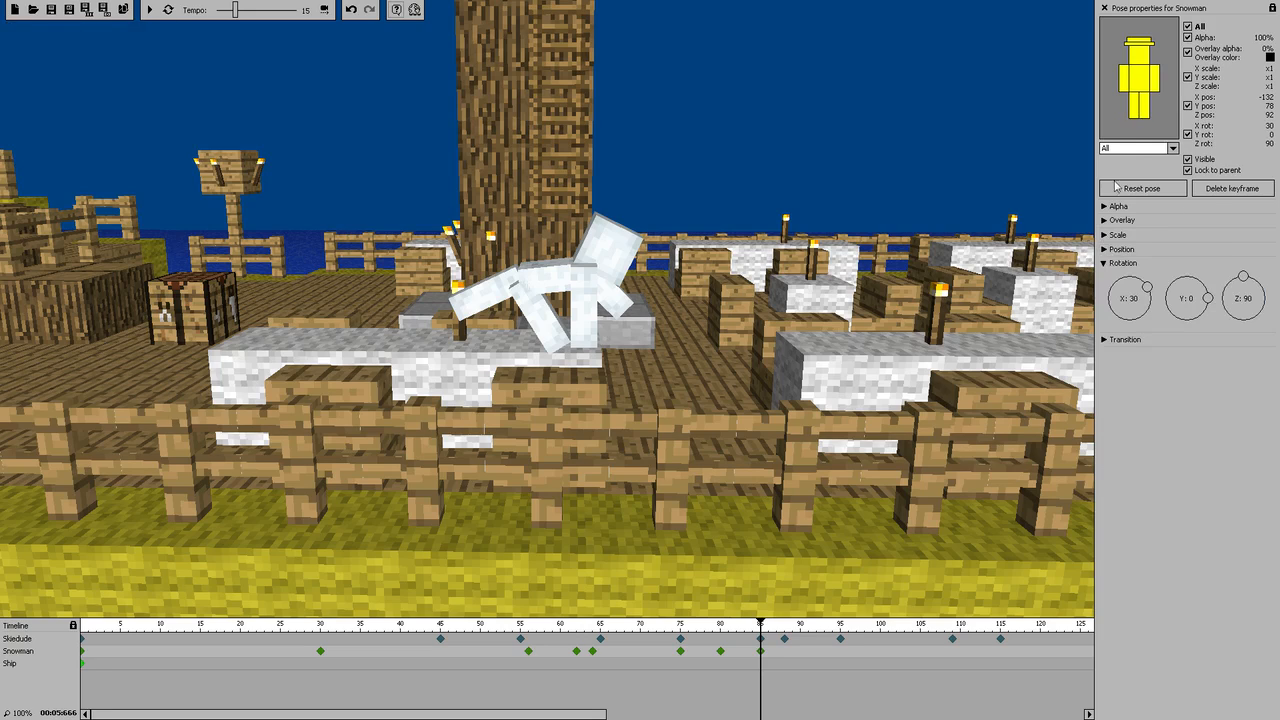
pyautogui.click(1134, 106)
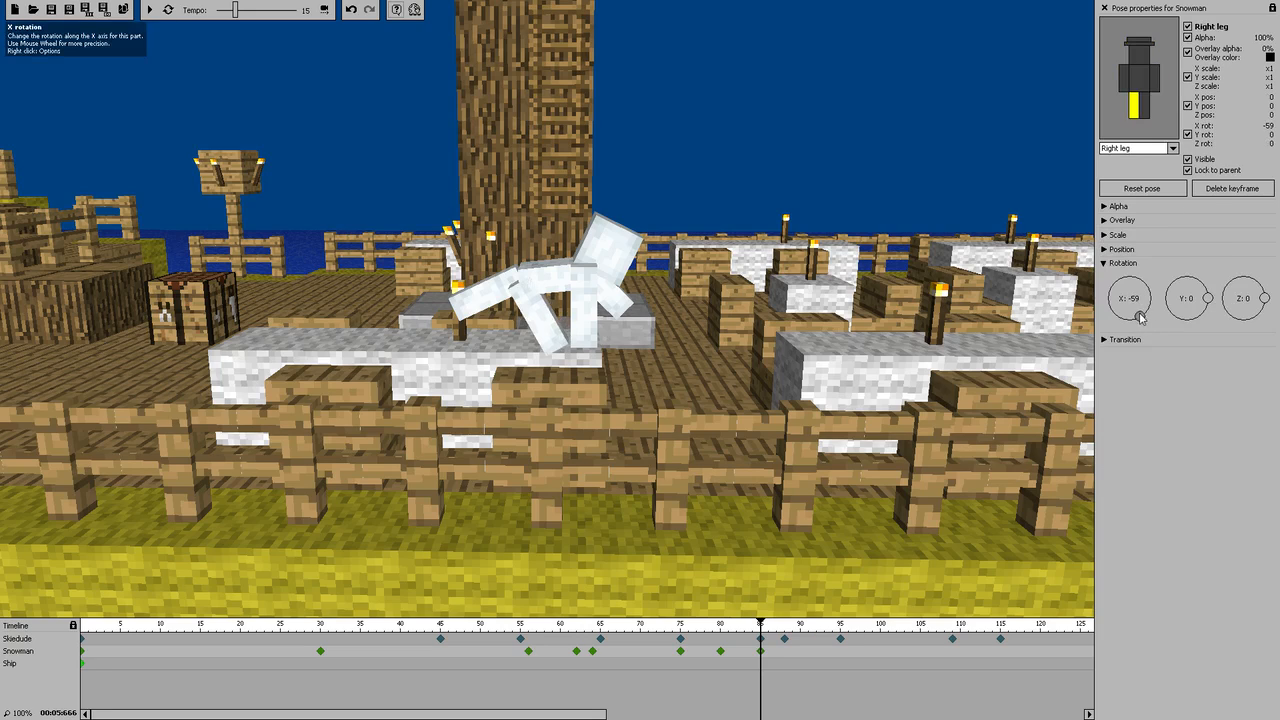
pyautogui.moveTo(1137, 320); pyautogui.dragTo(1080, 345)
pyautogui.click(1143, 106)
# Swing Snowman's arms in opposite directions at frame 85 and tilt the head to X rotation about -82
pyautogui.click(1125, 78)
pyautogui.click(1156, 82)
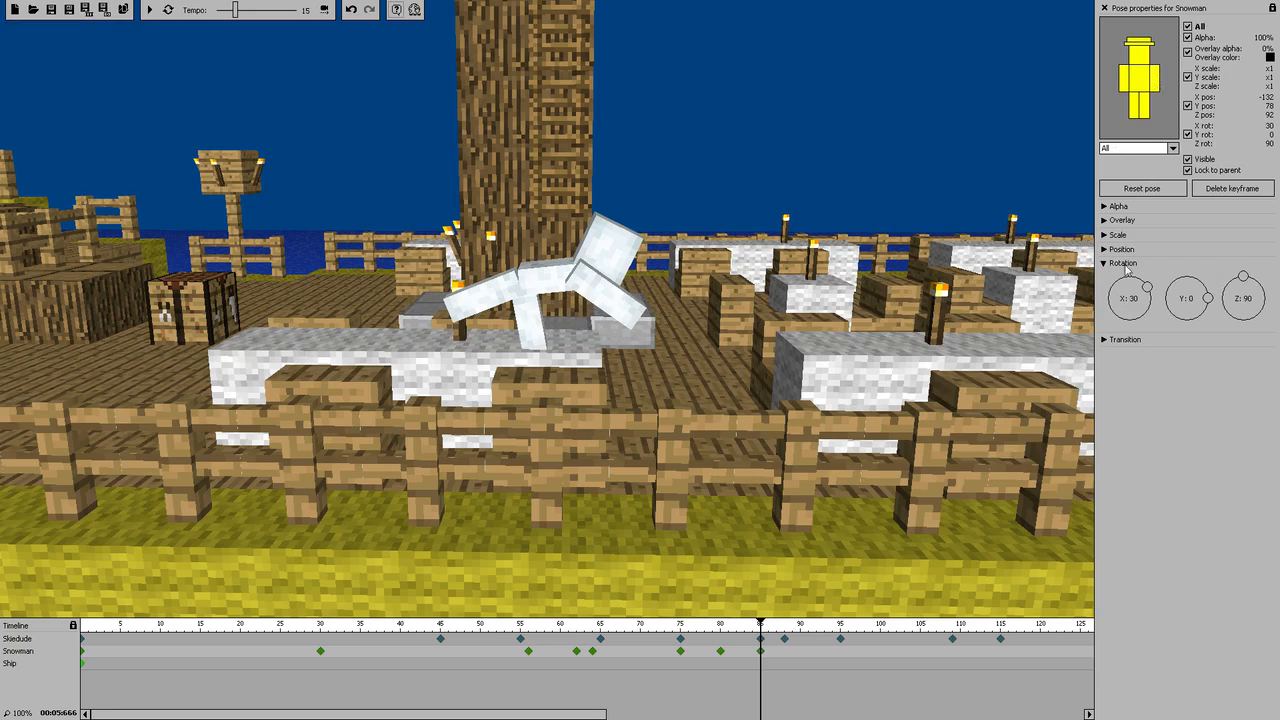
pyautogui.click(1156, 86)
pyautogui.moveTo(1121, 320)
pyautogui.mouseDown()
pyautogui.moveTo(1146, 318)
pyautogui.moveTo(1135, 331)
pyautogui.mouseUp()
pyautogui.click(1138, 52)
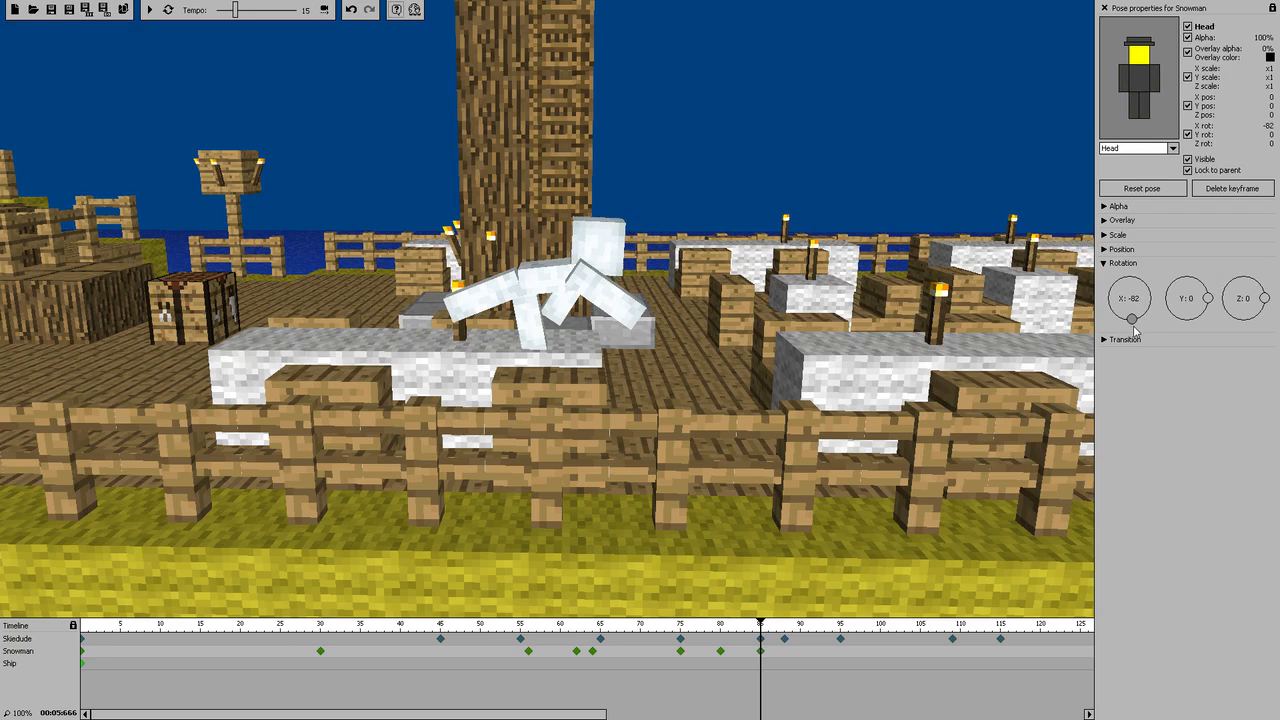
# Replace Snowman's frame 56 keyframe with a new one that takes the interpolated pose between frames 30 and 62
pyautogui.click(321, 653)
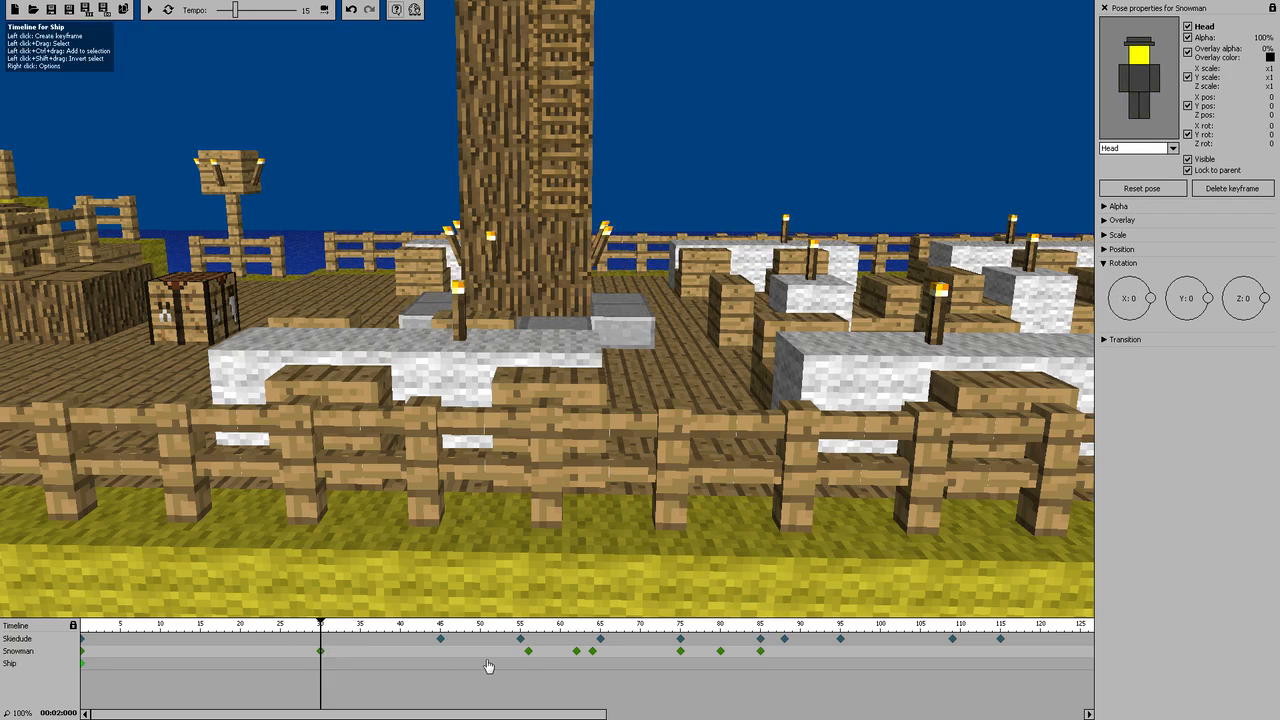
pyautogui.moveTo(491, 473); pyautogui.dragTo(562, 401, button='right')
pyautogui.click(528, 652)
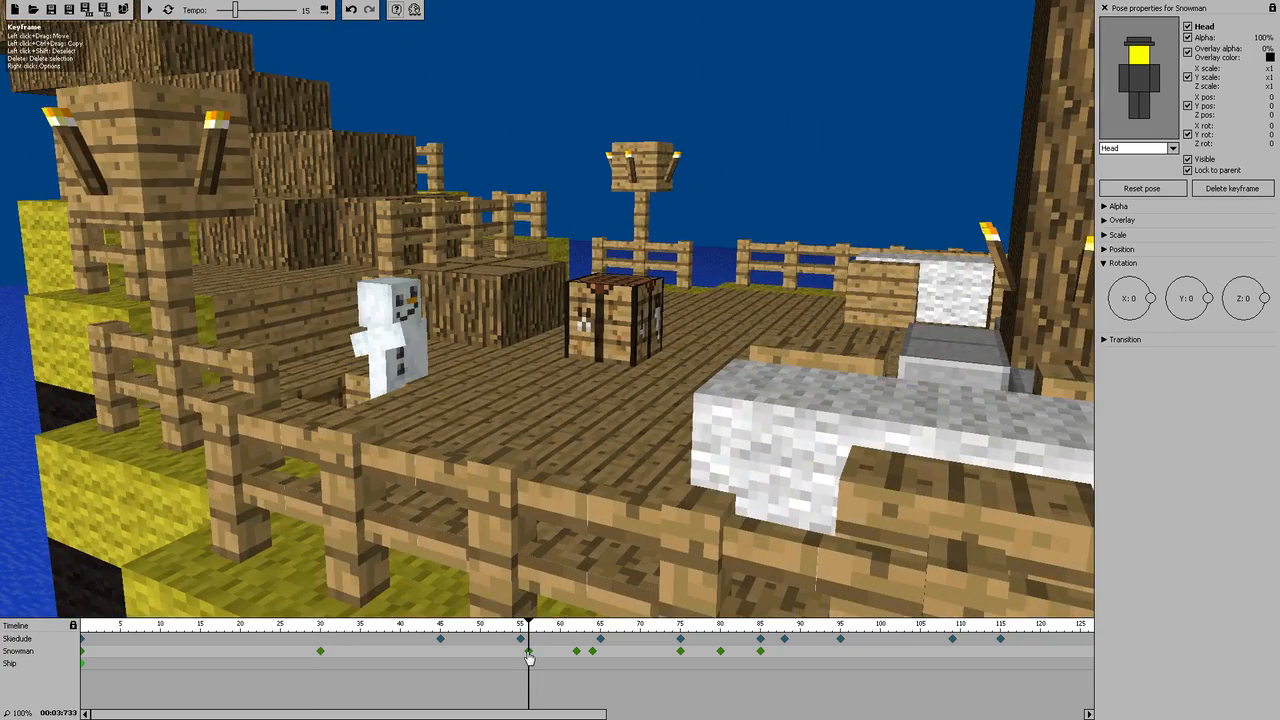
pyautogui.click(577, 656)
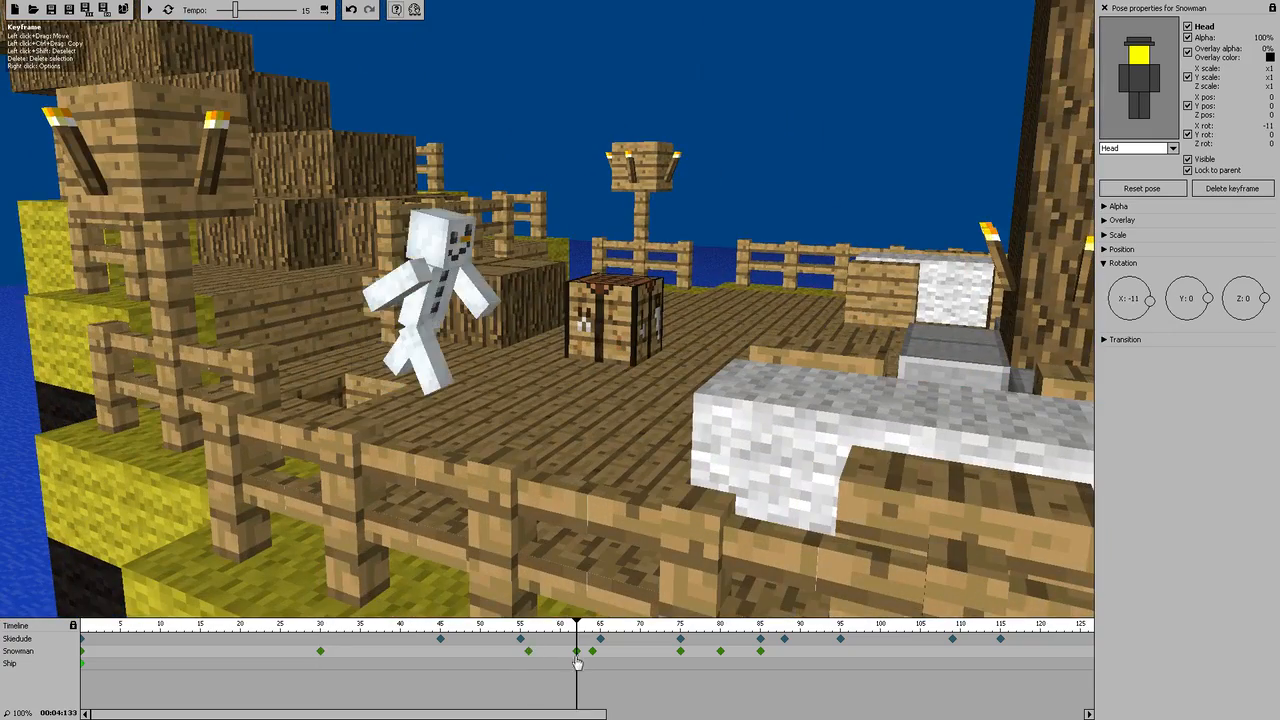
pyautogui.click(529, 655)
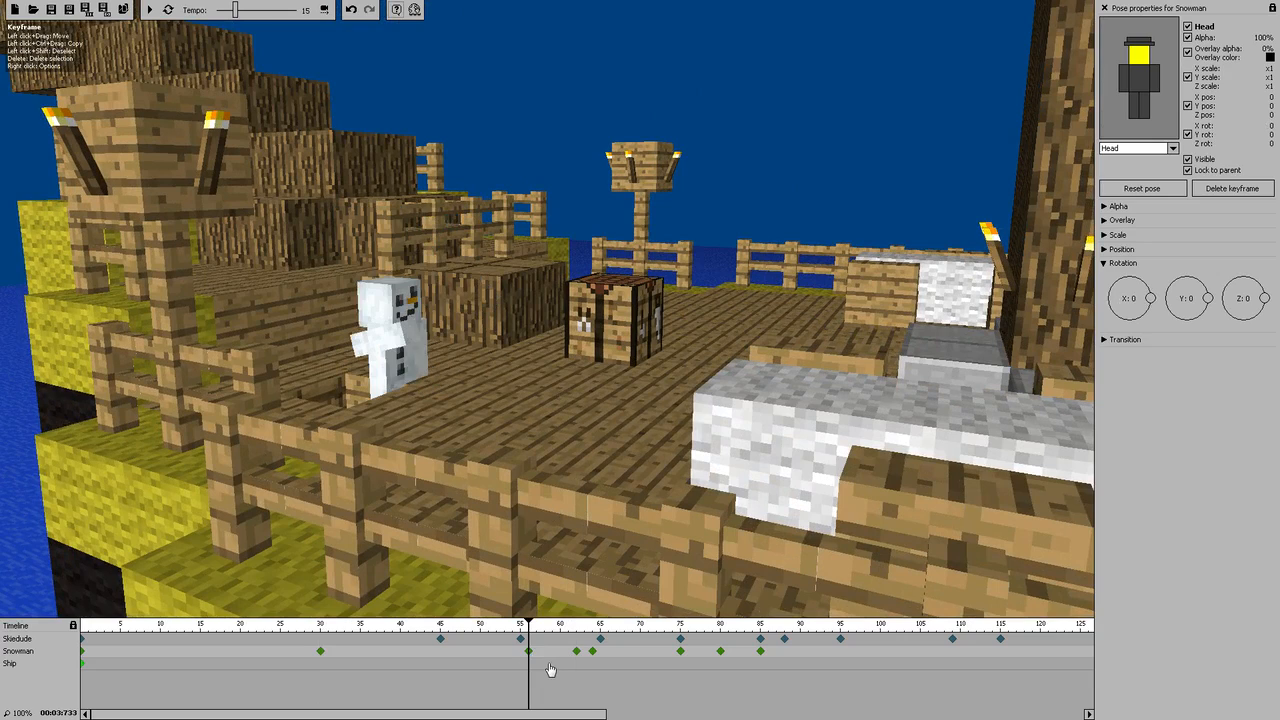
pyautogui.press('Delete')
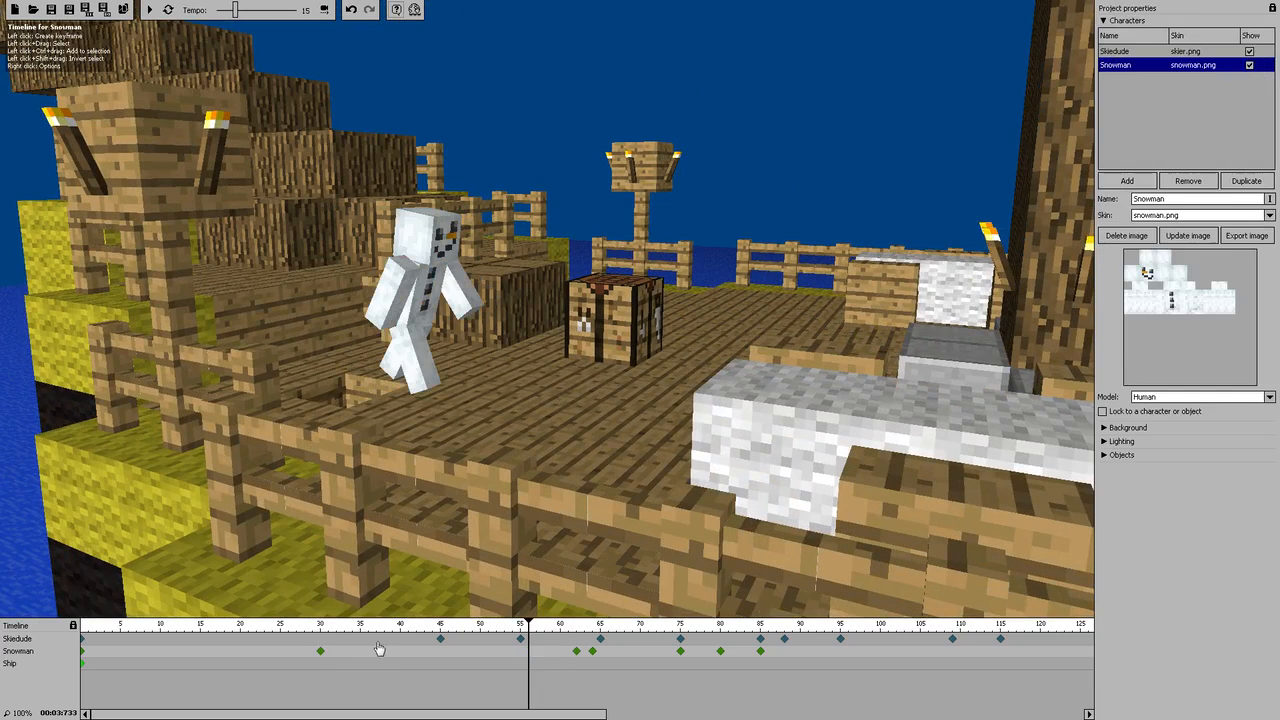
pyautogui.click(529, 655)
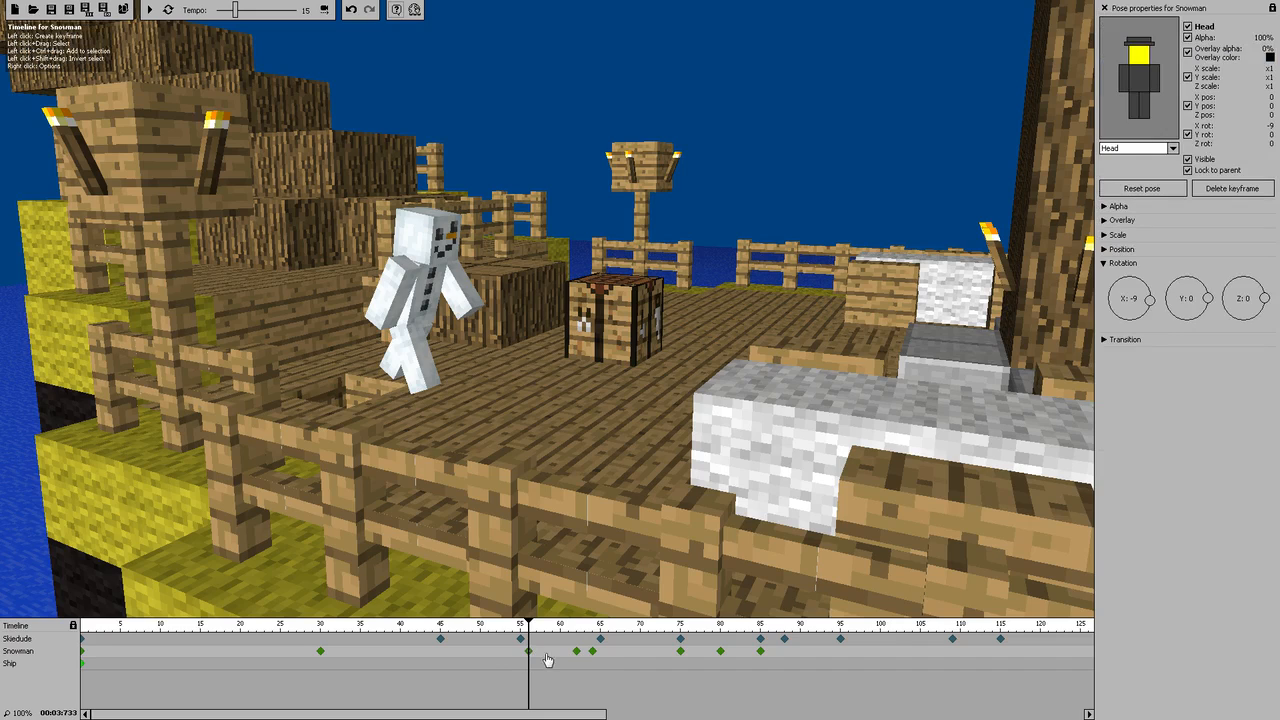
# Add a Snowman keyframe at frame 54, straighten the body and set both arms to X rotation 0
pyautogui.click(517, 656)
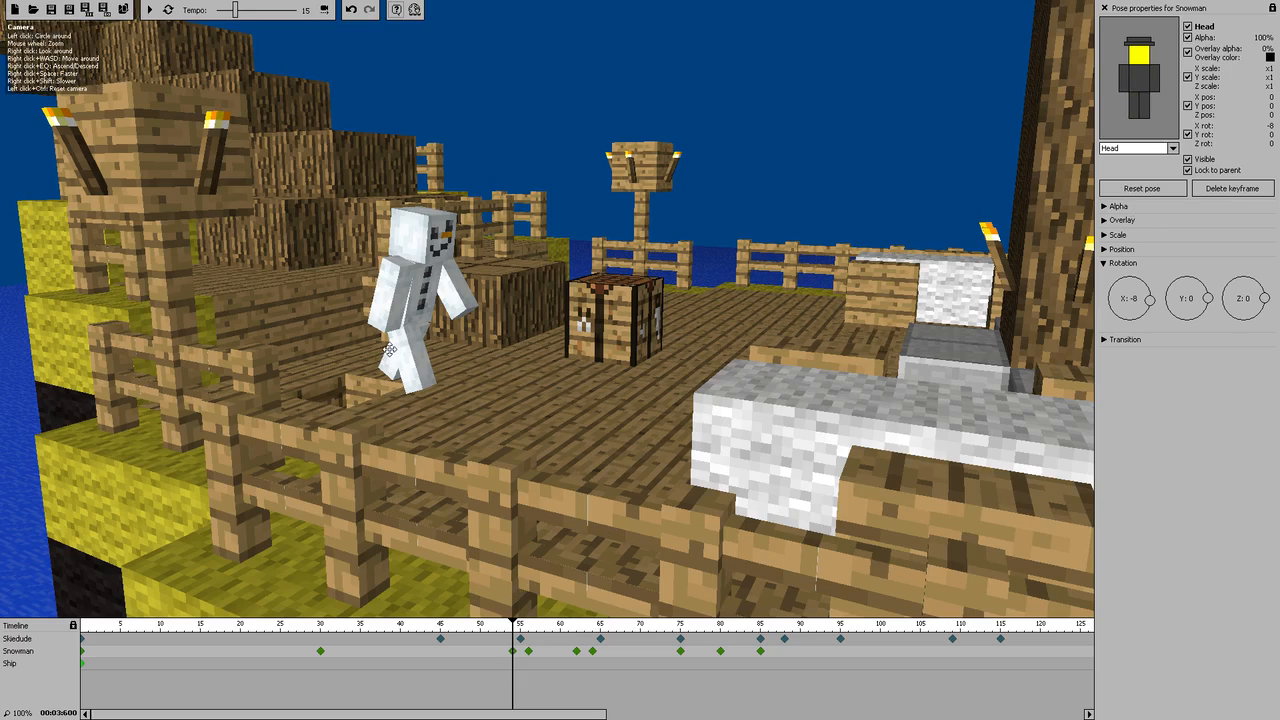
pyautogui.moveTo(568, 370); pyautogui.dragTo(660, 370)
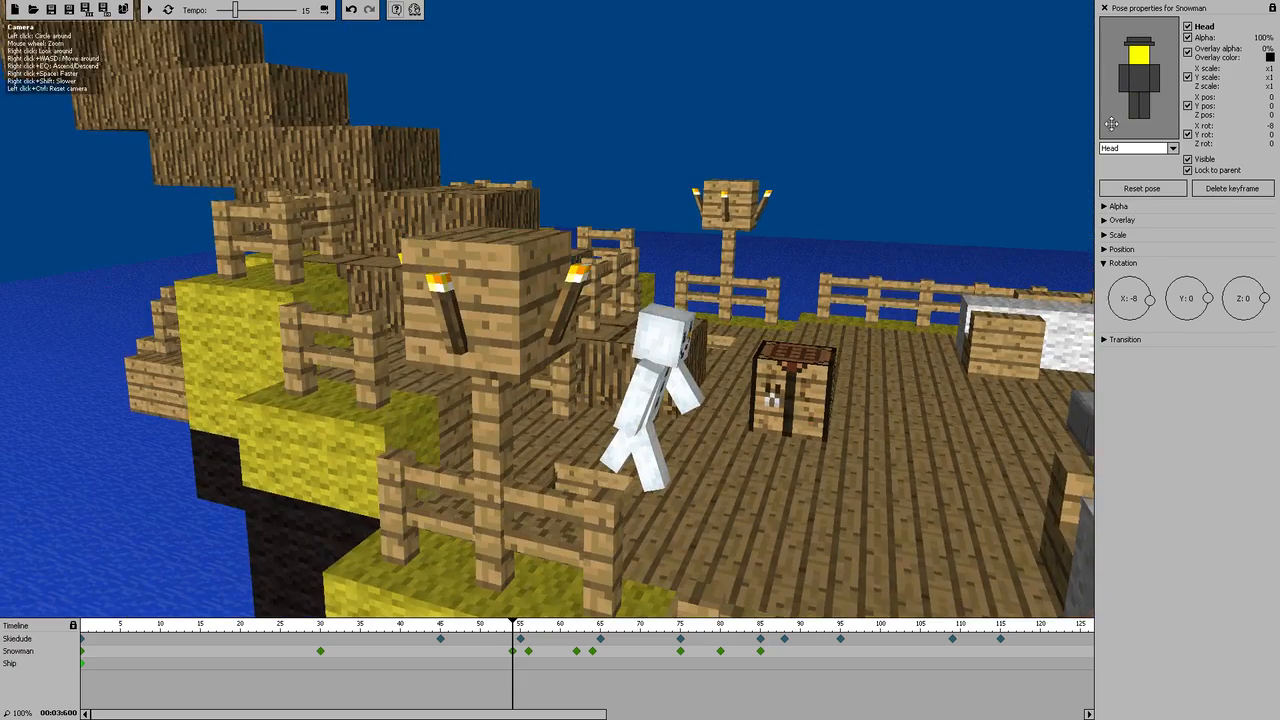
pyautogui.click(1139, 80)
pyautogui.moveTo(1154, 306); pyautogui.dragTo(1152, 302)
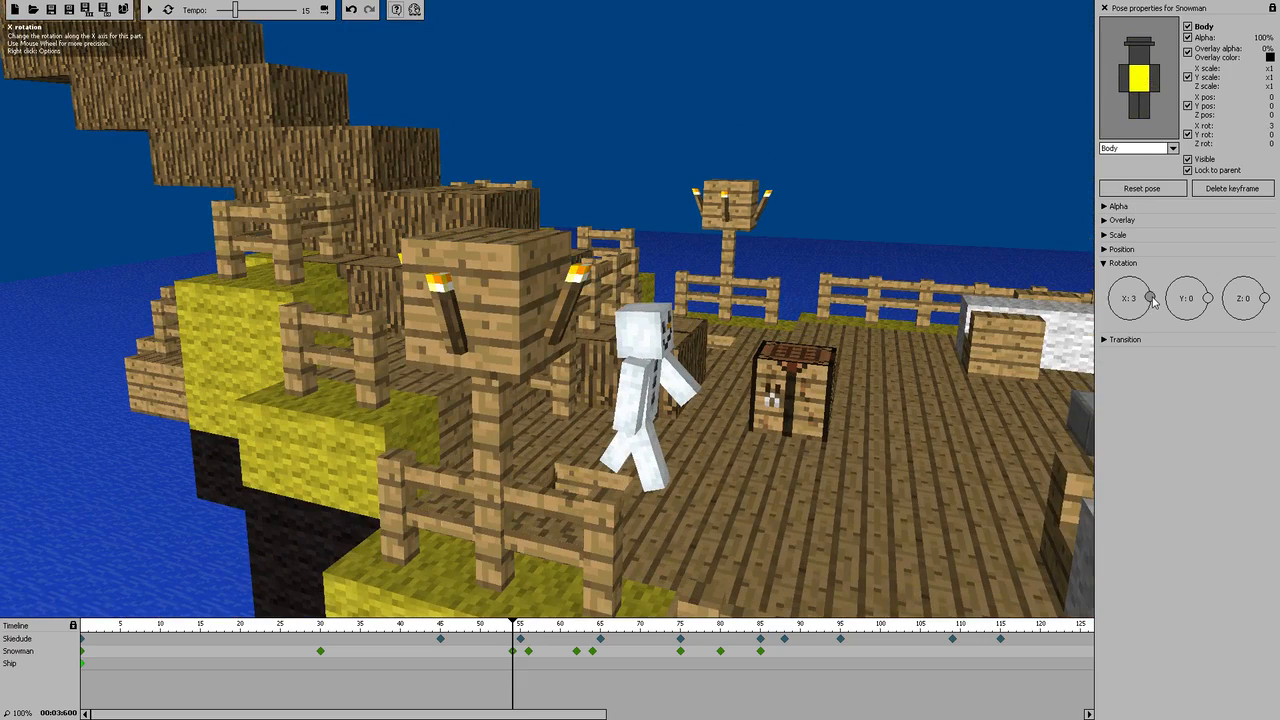
pyautogui.click(1124, 80)
pyautogui.moveTo(1151, 301); pyautogui.dragTo(1151, 304)
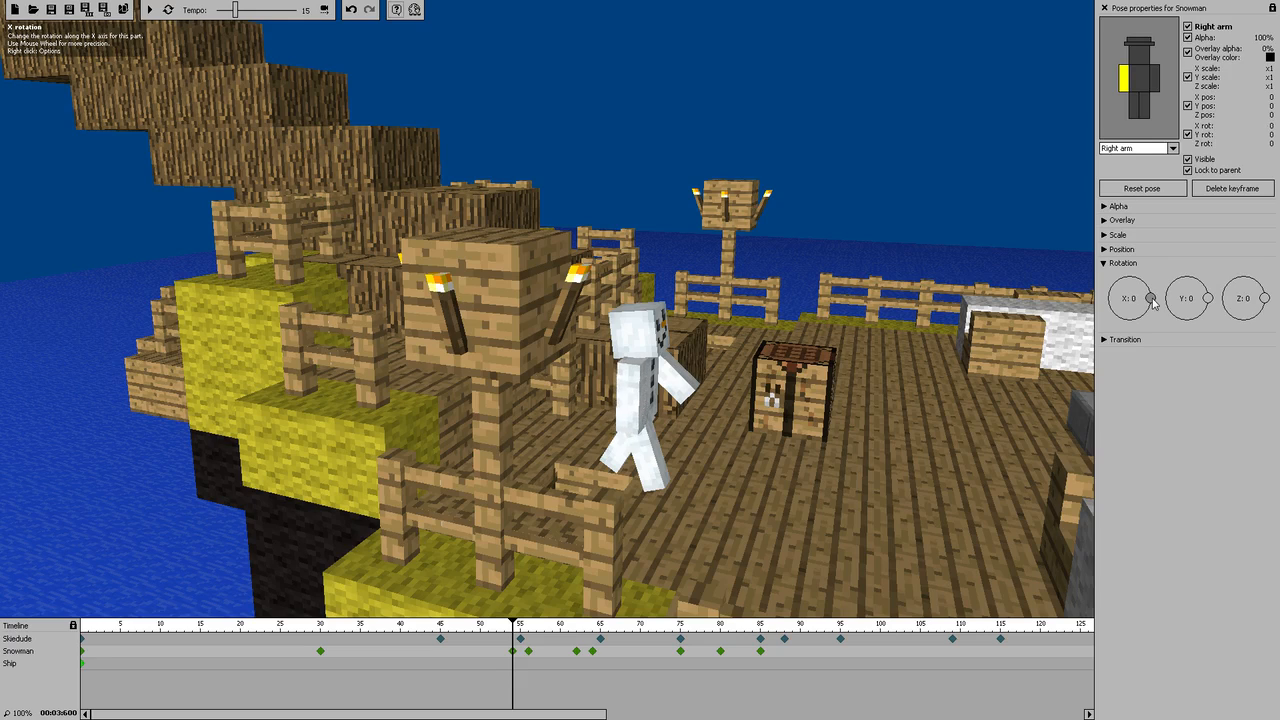
pyautogui.click(1155, 78)
pyautogui.moveTo(1151, 300)
pyautogui.mouseDown()
pyautogui.moveTo(1149, 325)
pyautogui.moveTo(1151, 306)
pyautogui.mouseUp()
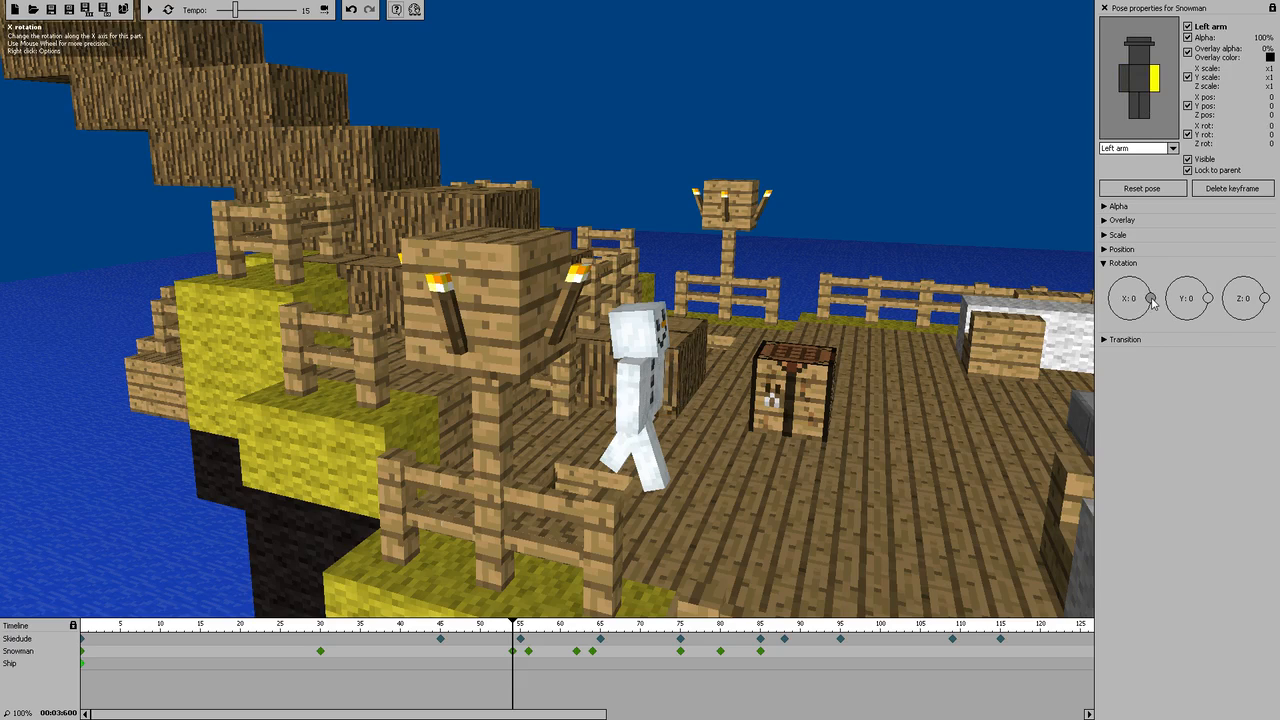
# Straighten both of Snowman's legs at frame 54, with the left leg at X rotation 0
pyautogui.click(1135, 107)
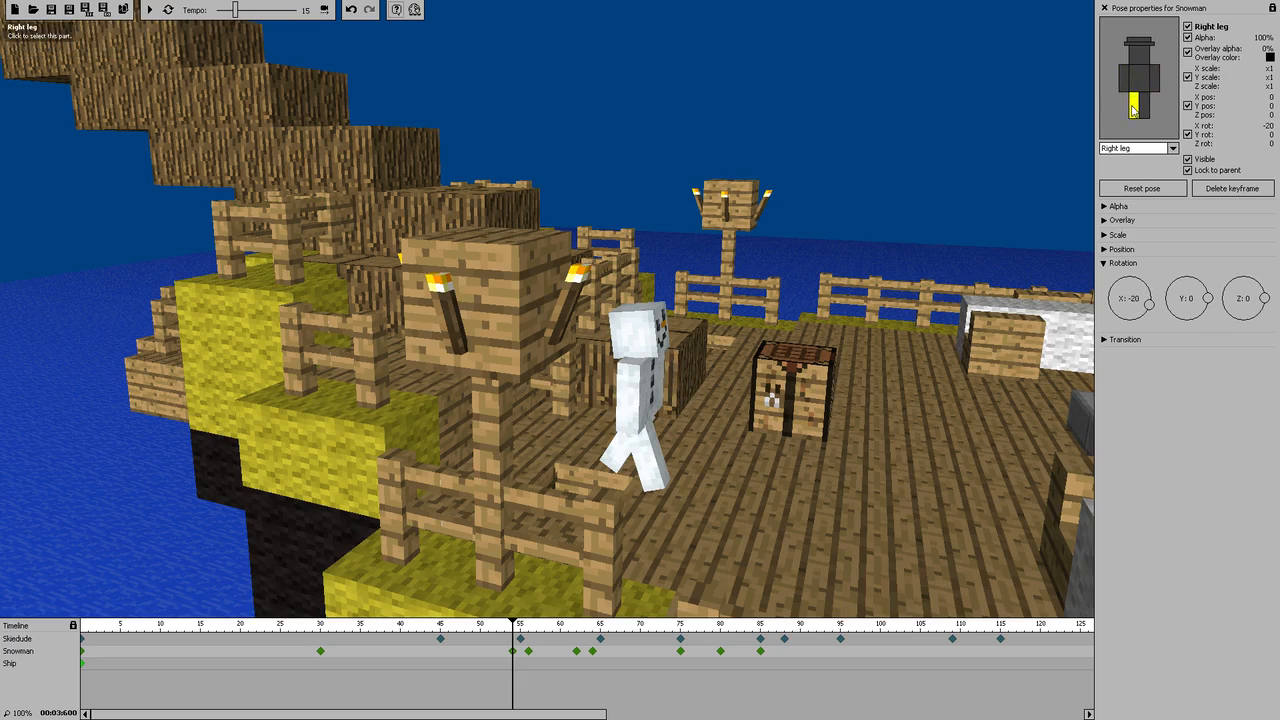
pyautogui.moveTo(1151, 307); pyautogui.dragTo(1154, 304)
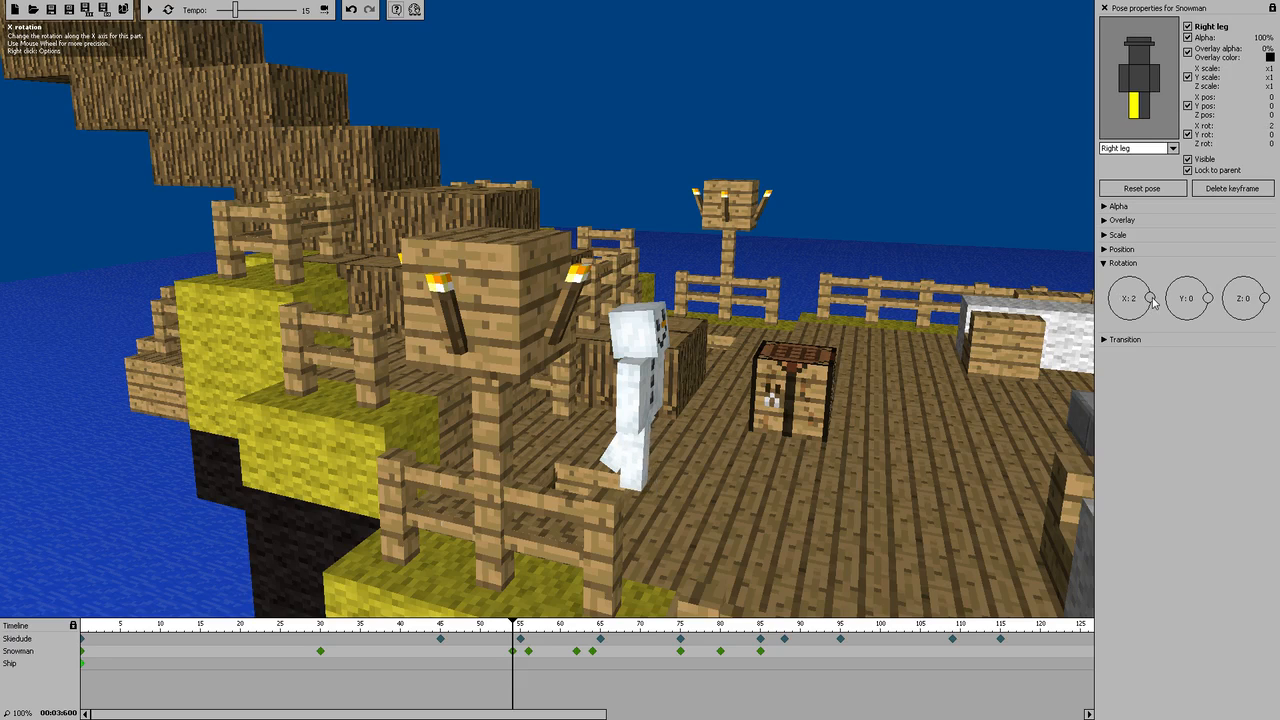
pyautogui.moveTo(1154, 303); pyautogui.dragTo(1154, 304)
pyautogui.click(1145, 107)
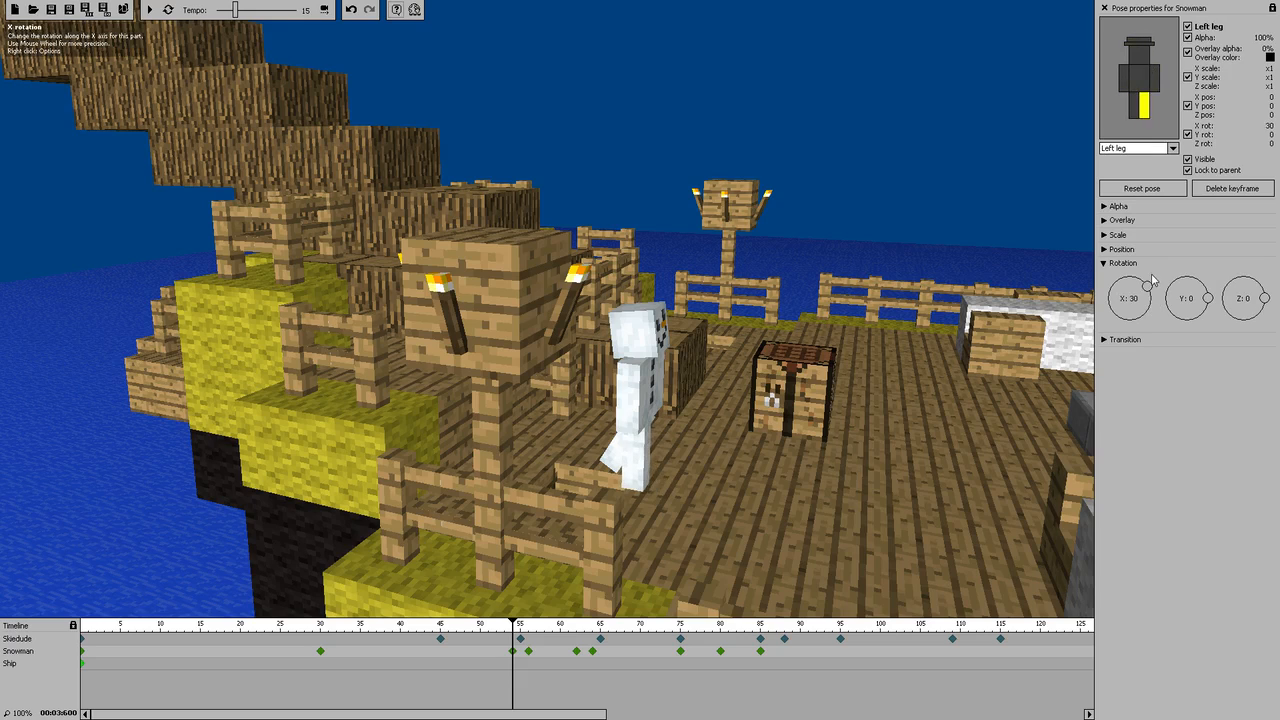
pyautogui.moveTo(1150, 297); pyautogui.dragTo(1155, 304)
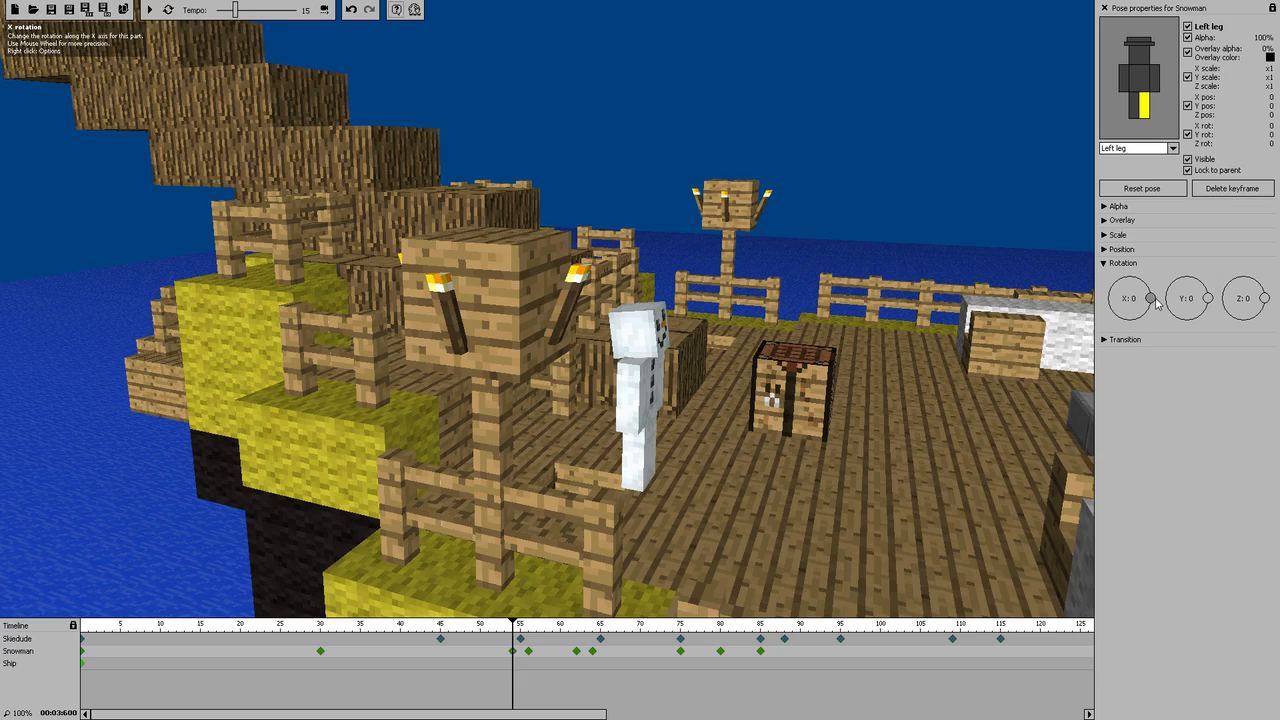
# Check the right arm's rotation at frame 30 and set the right arm at frame 54 to X rotation -106
pyautogui.click(321, 651)
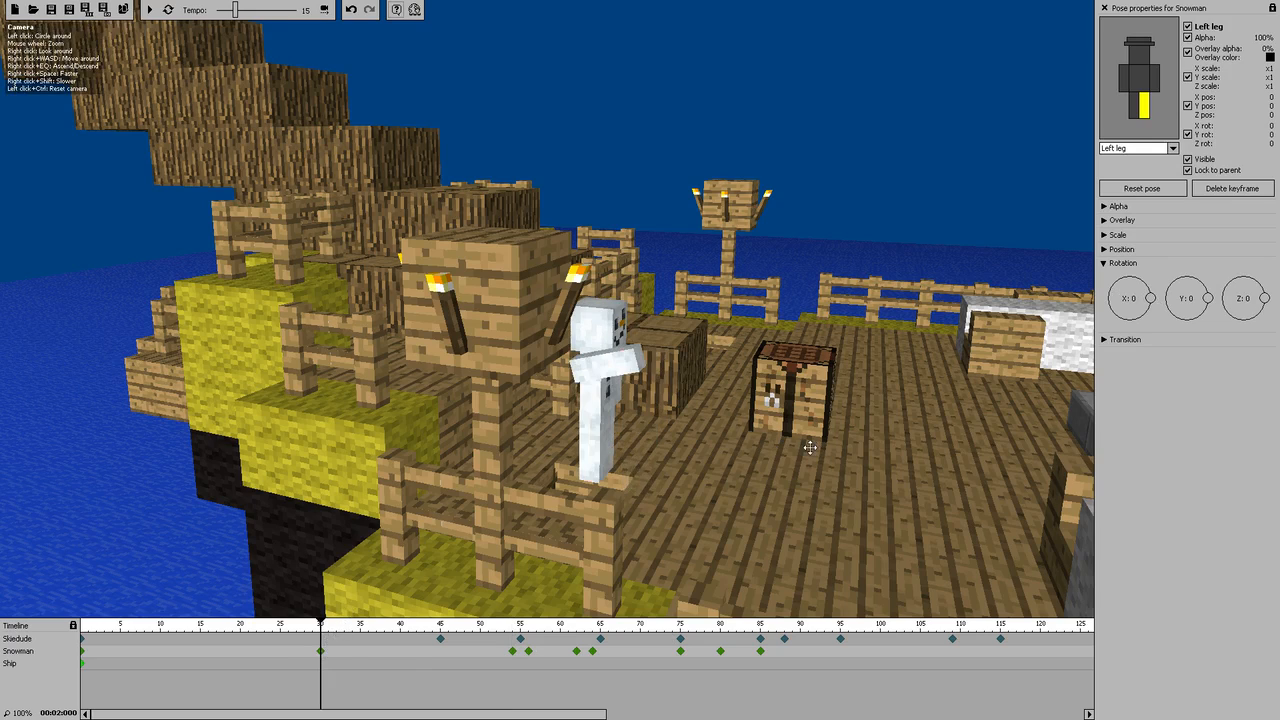
pyautogui.click(1126, 85)
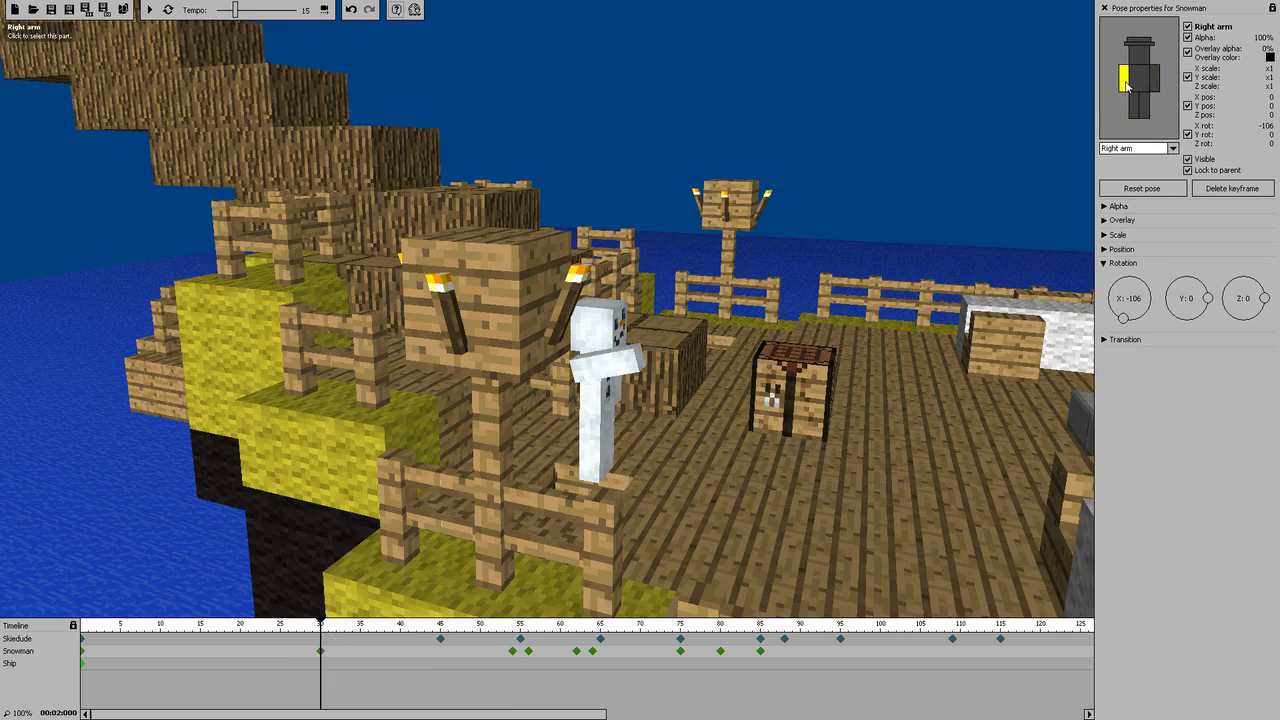
pyautogui.click(513, 652)
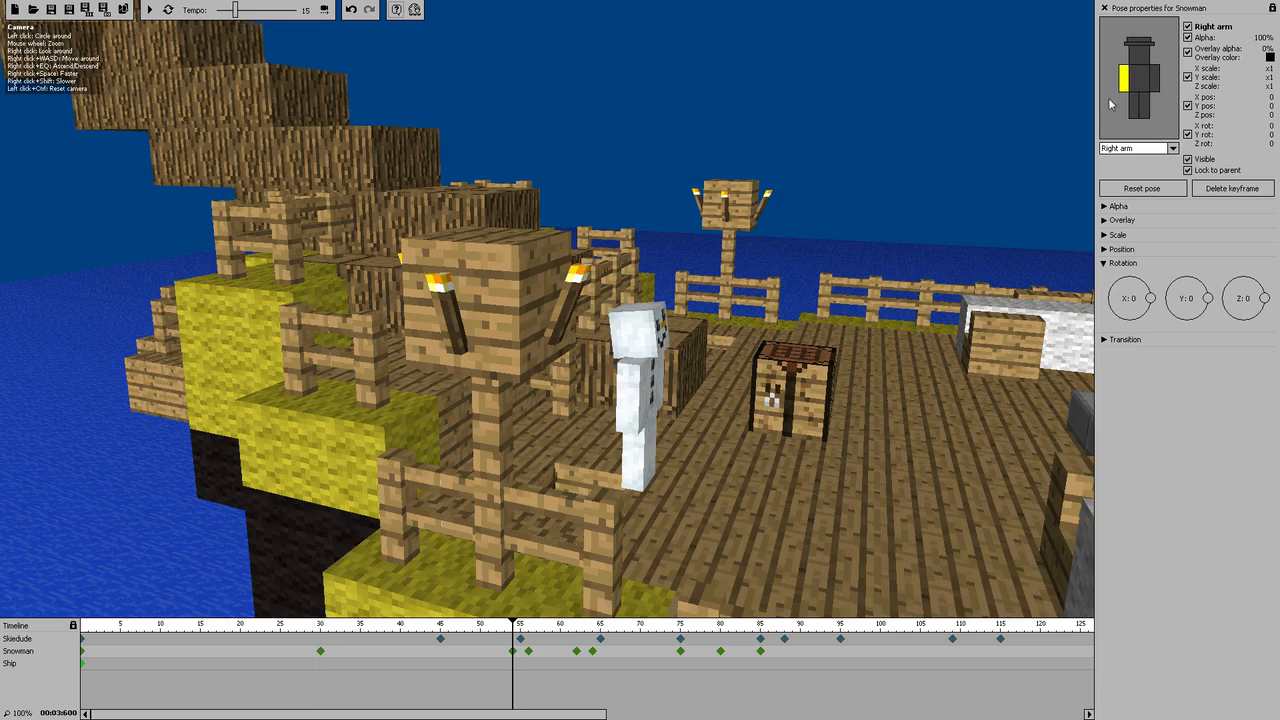
pyautogui.moveTo(1153, 300); pyautogui.dragTo(1125, 320)
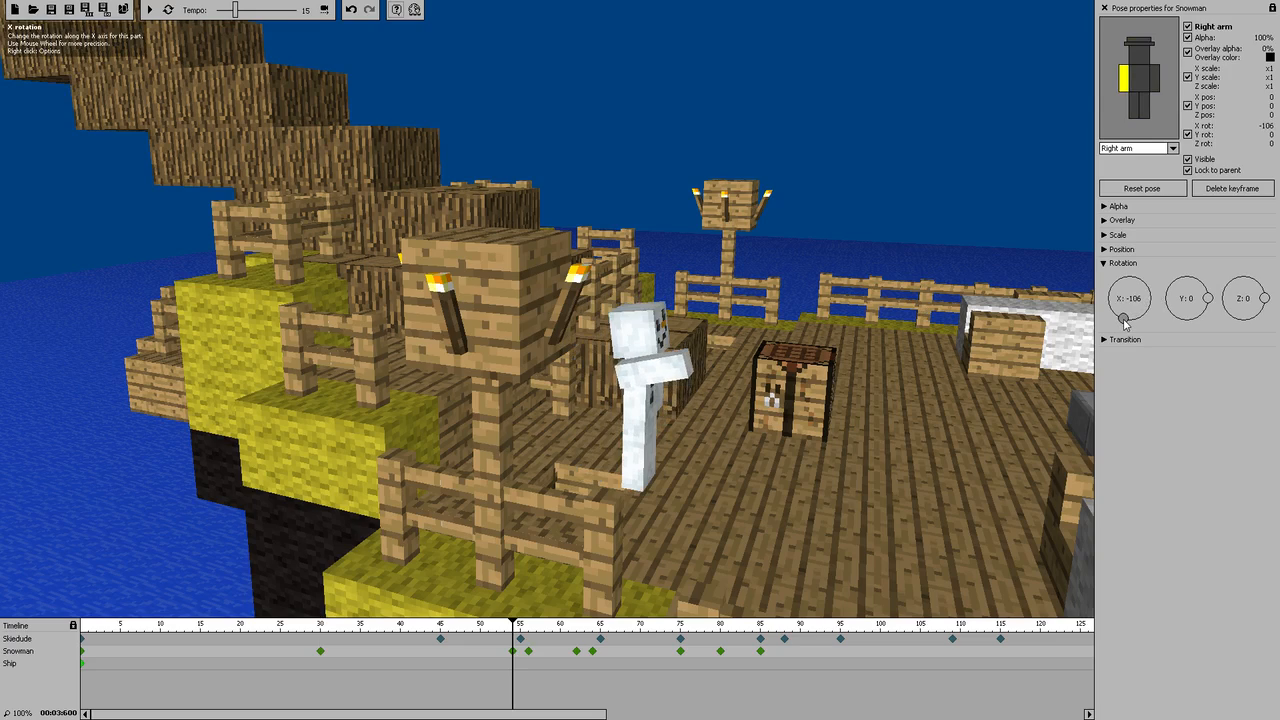
# Play the animation from frame 30 with a view of the whole deck to check Snowman's movement
pyautogui.moveTo(741, 377); pyautogui.dragTo(429, 246)
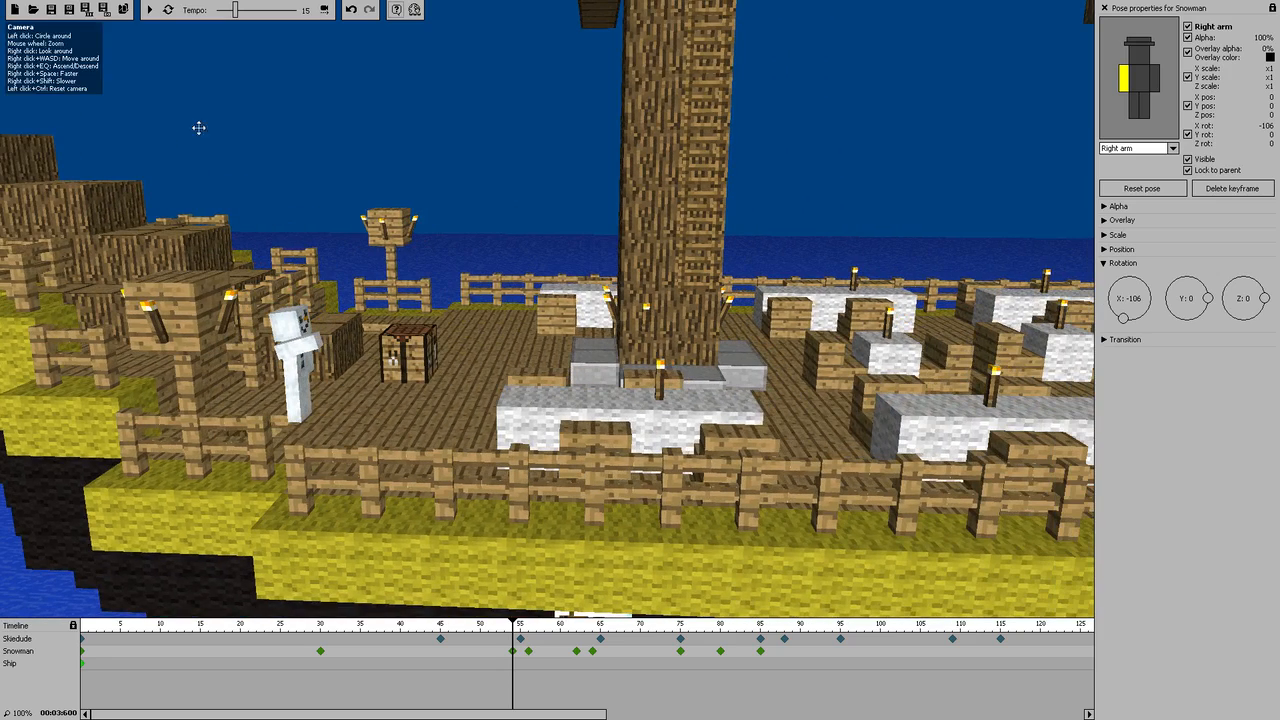
pyautogui.click(320, 653)
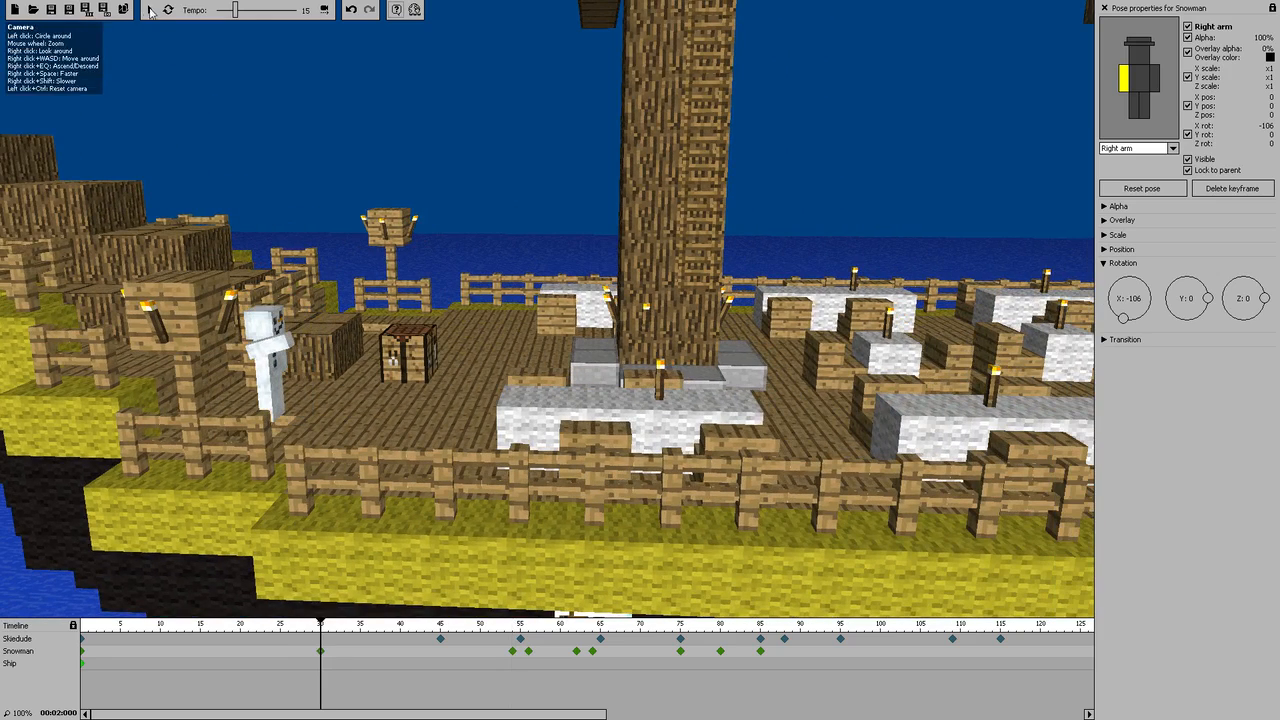
pyautogui.click(149, 9)
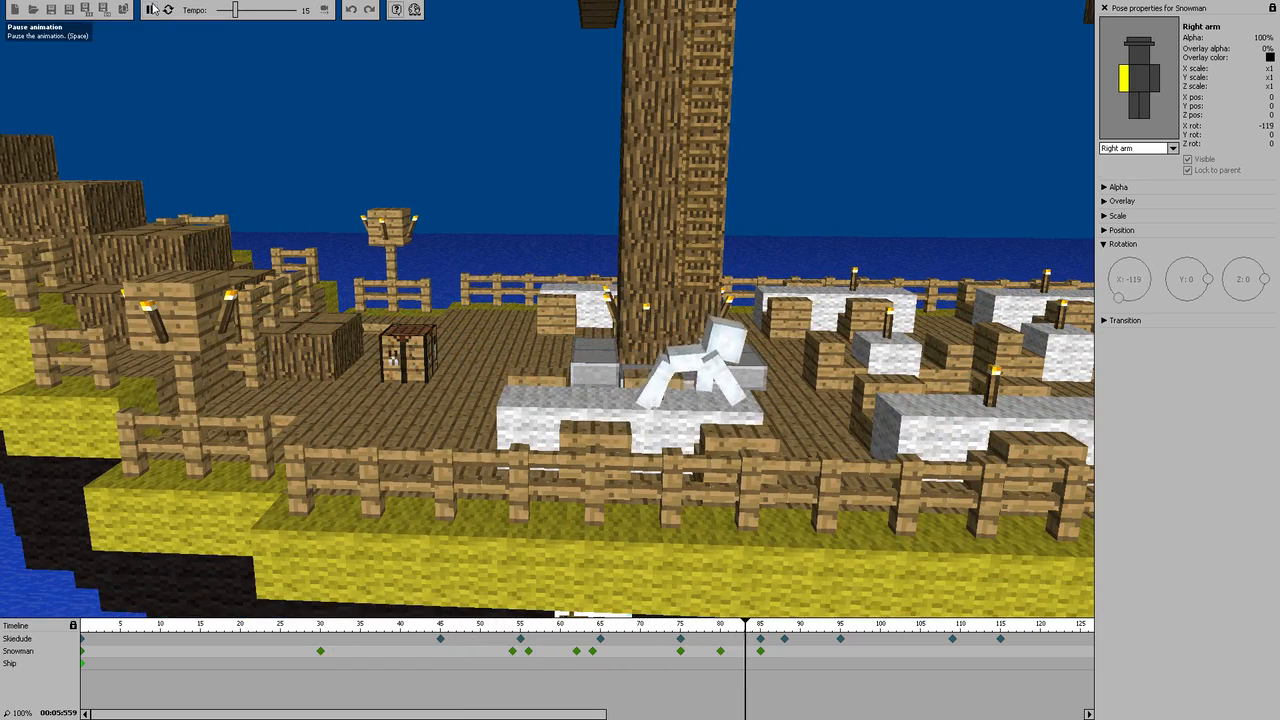
pyautogui.click(150, 9)
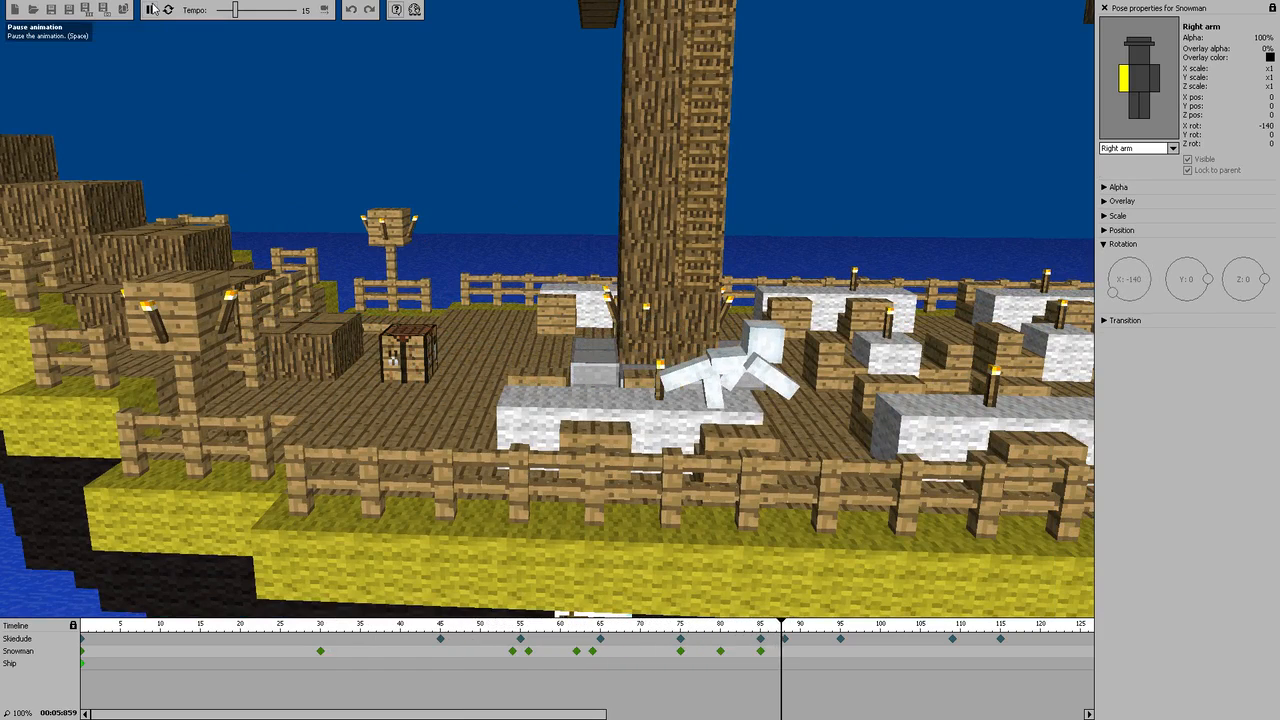
# Compare Snowman's poses at frames 56, 62, 64 and 75, and play the jump from frame 62 to check its timing
pyautogui.click(526, 652)
pyautogui.click(577, 652)
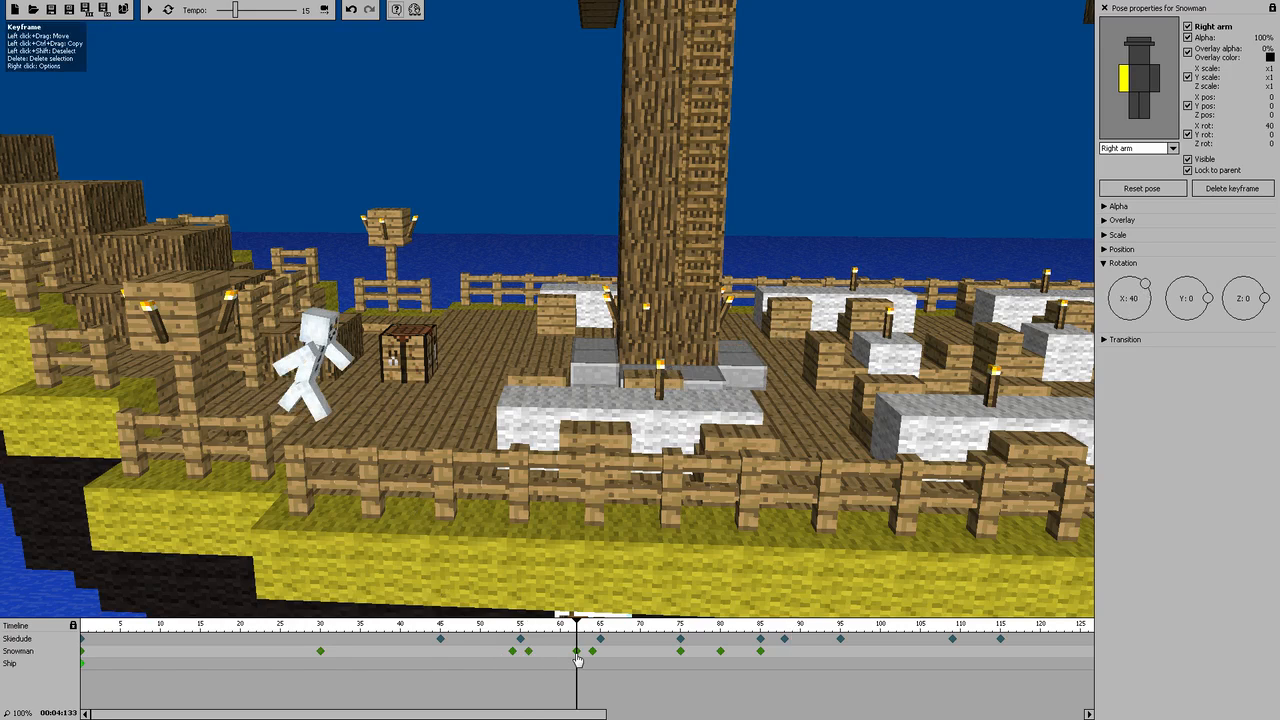
pyautogui.click(593, 652)
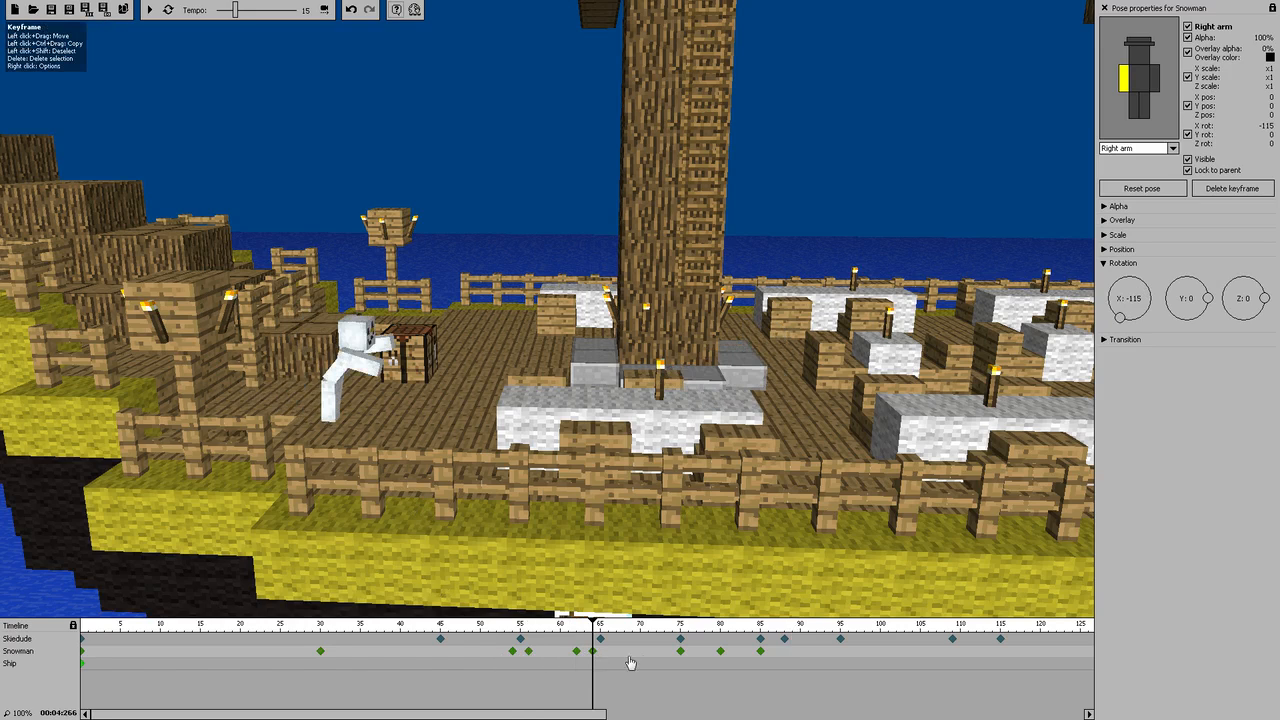
pyautogui.click(682, 652)
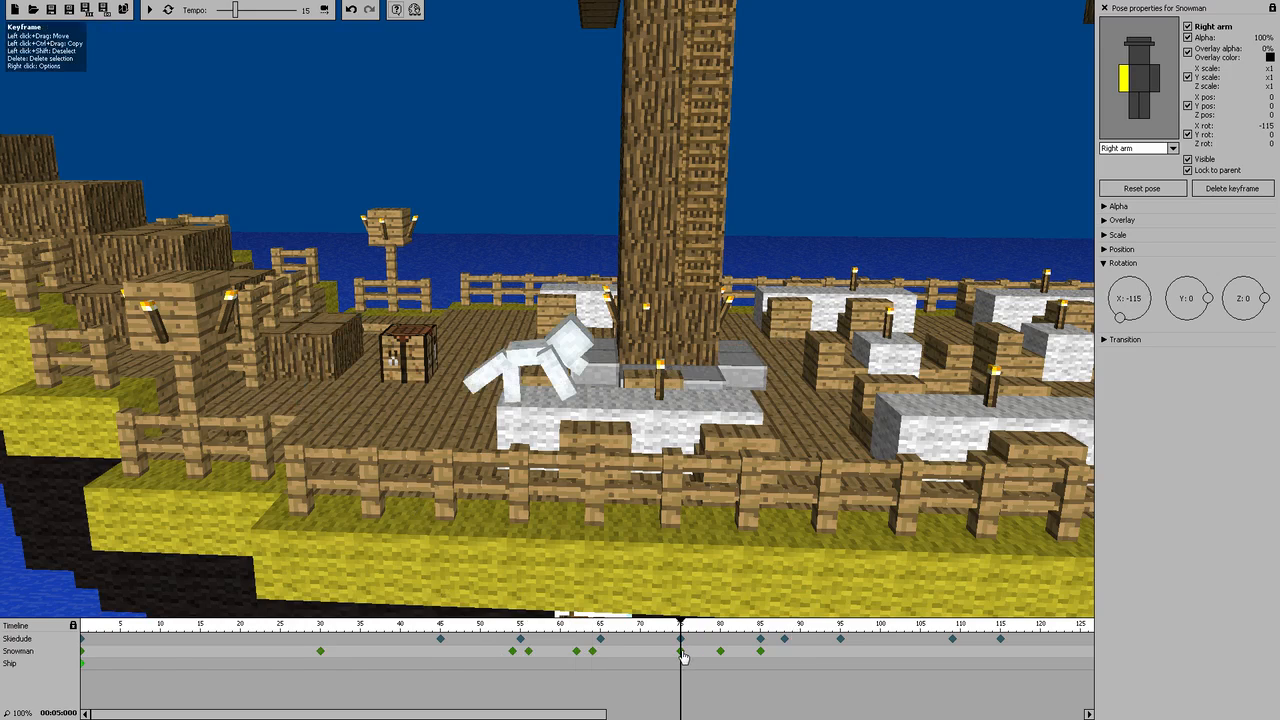
pyautogui.click(593, 652)
pyautogui.click(577, 653)
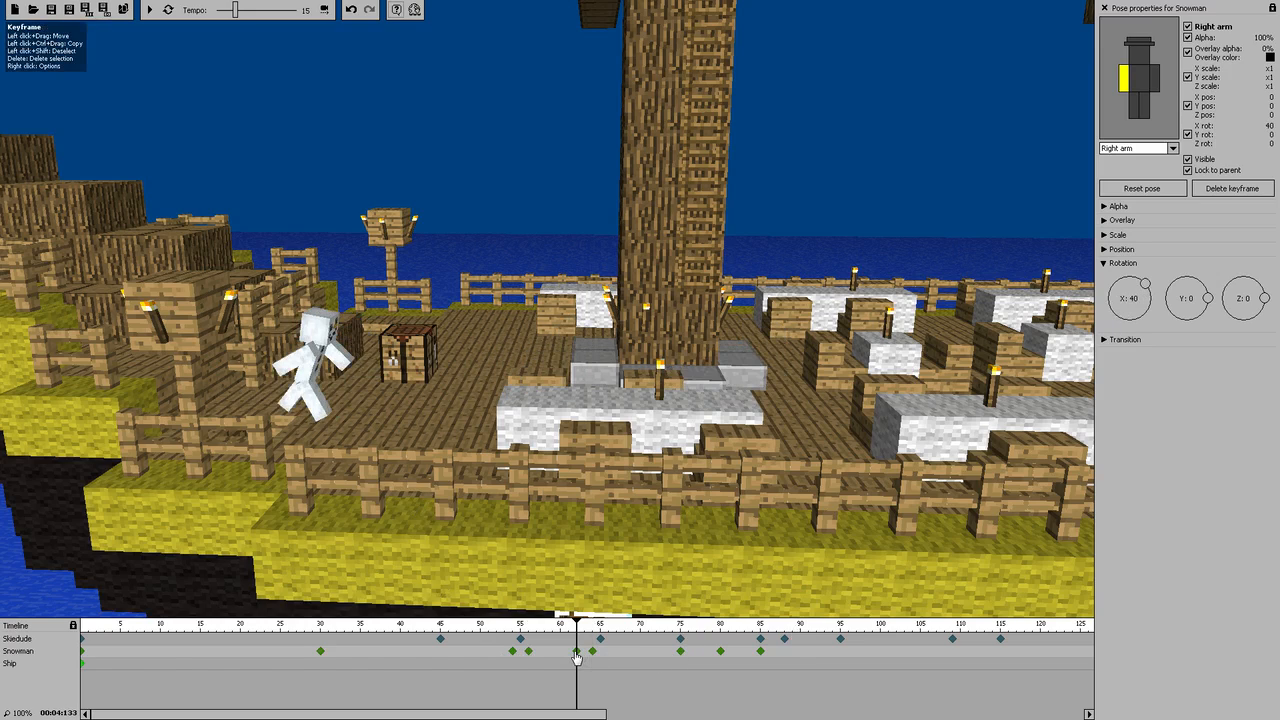
pyautogui.click(148, 10)
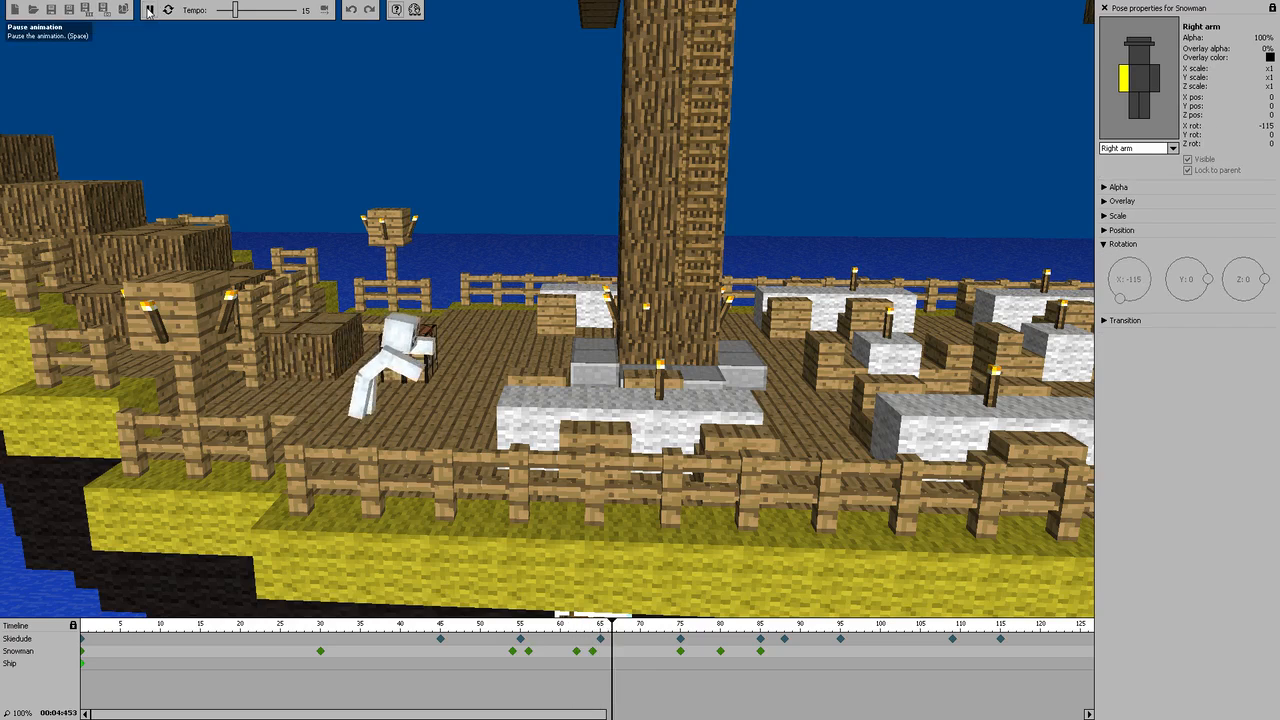
pyautogui.click(148, 10)
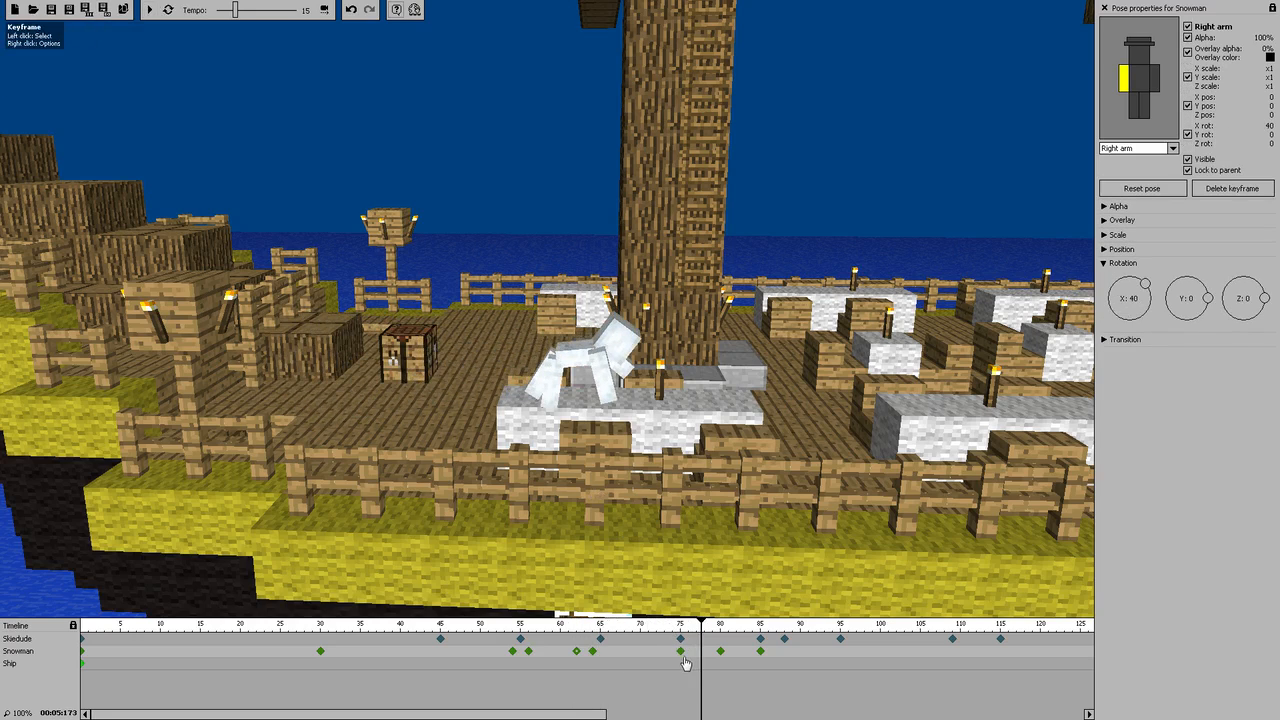
# Move Snowman's last three keyframes two frames earlier, to frames 73, 78 and 83, and play the retimed jump from frame 54
pyautogui.moveTo(681, 656); pyautogui.dragTo(751, 657)
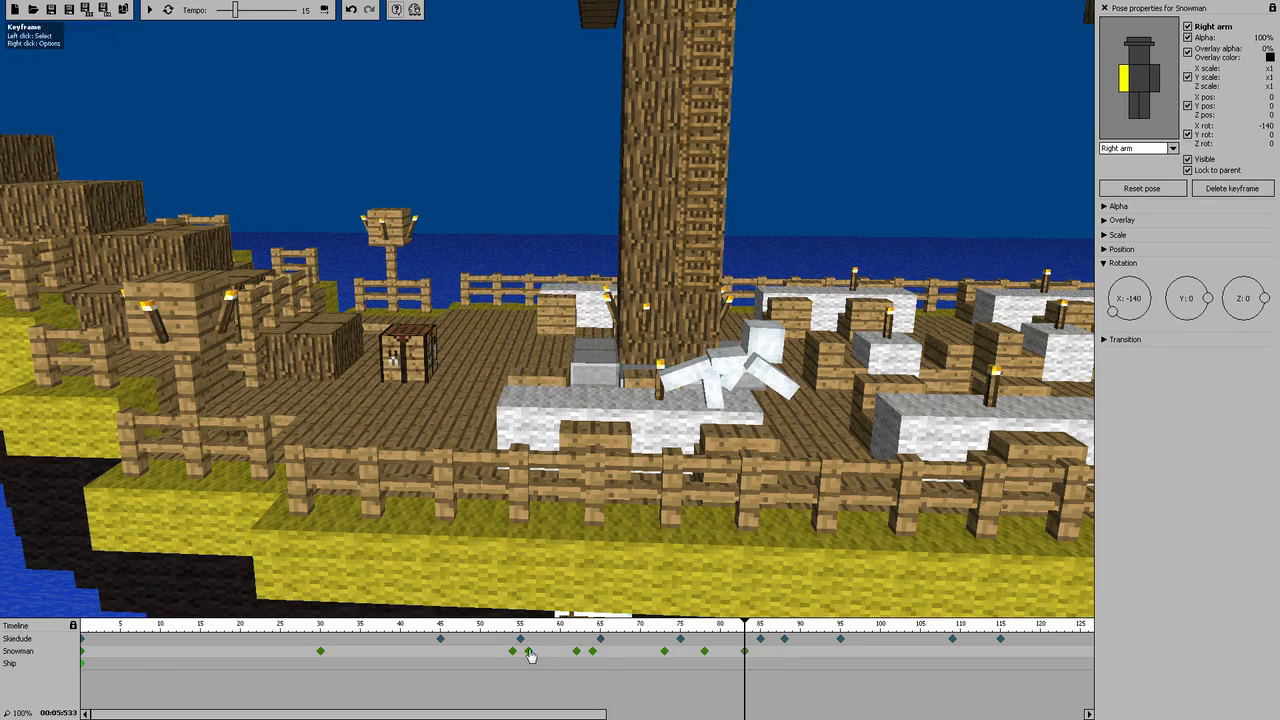
pyautogui.click(148, 10)
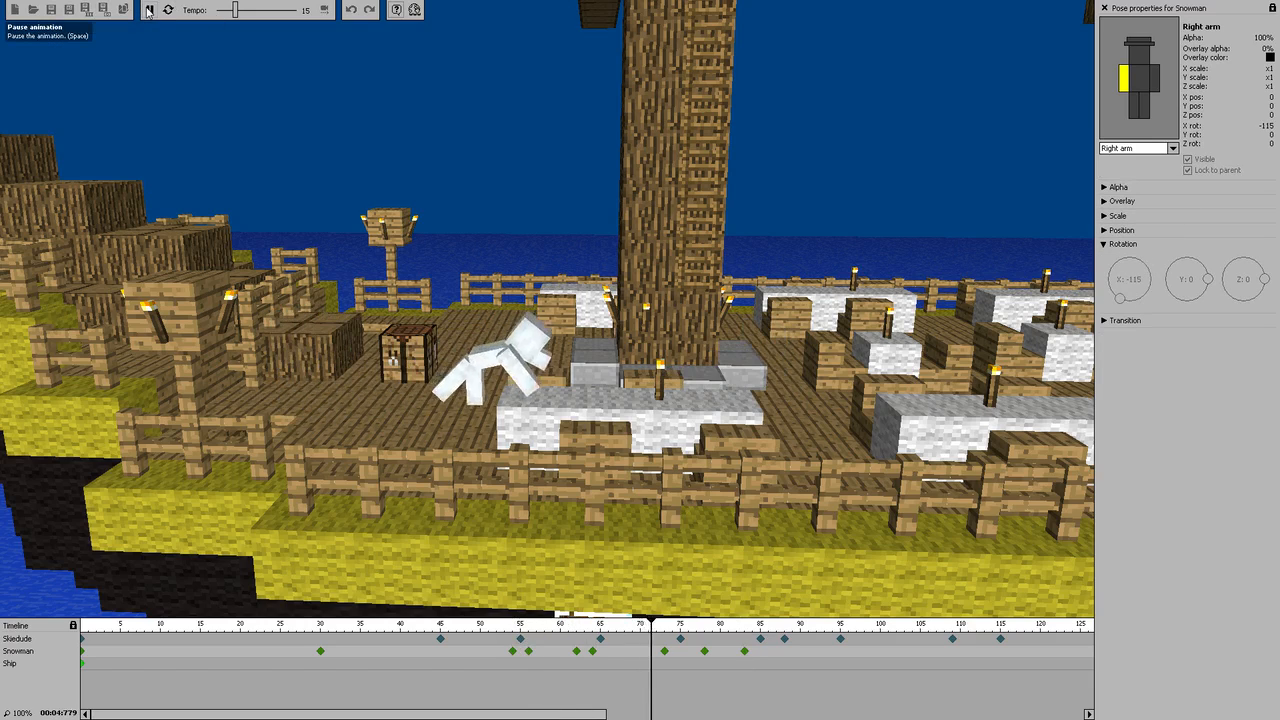
pyautogui.press('space')
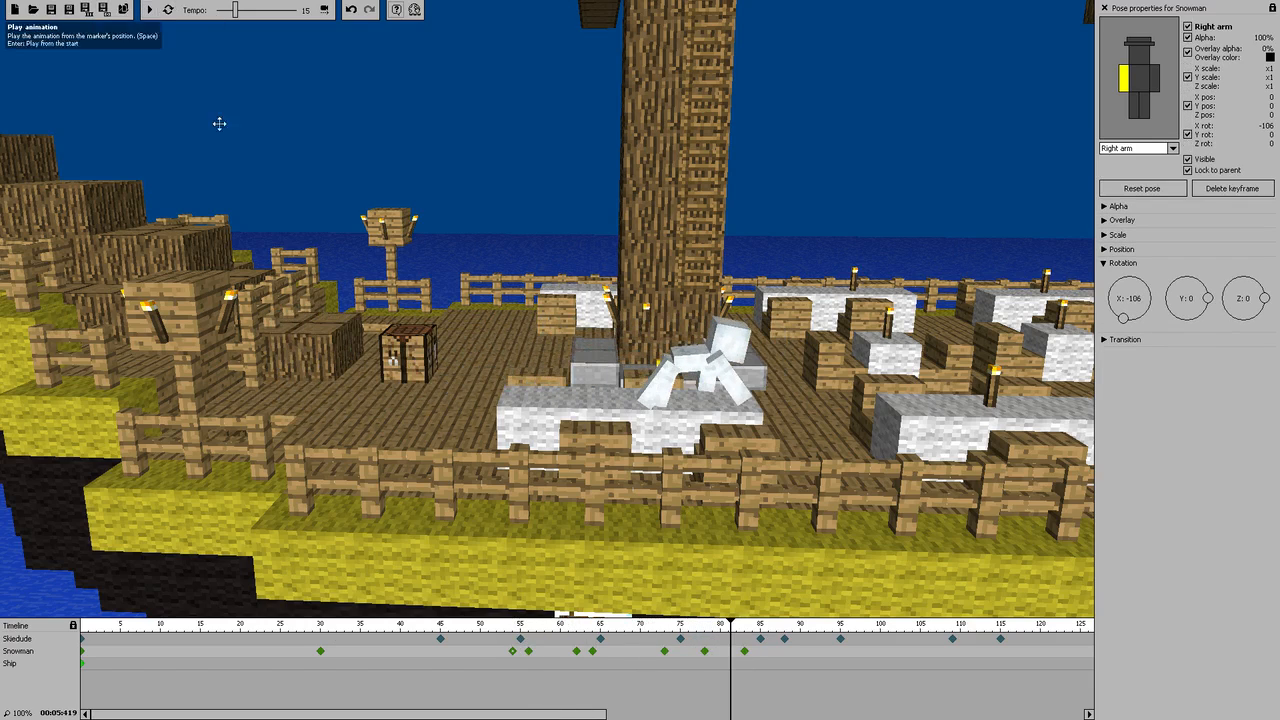
# Play the retimed animation from frame 30 and inspect Snowman's poses at frames 64 and 62
pyautogui.click(320, 651)
pyautogui.click(148, 10)
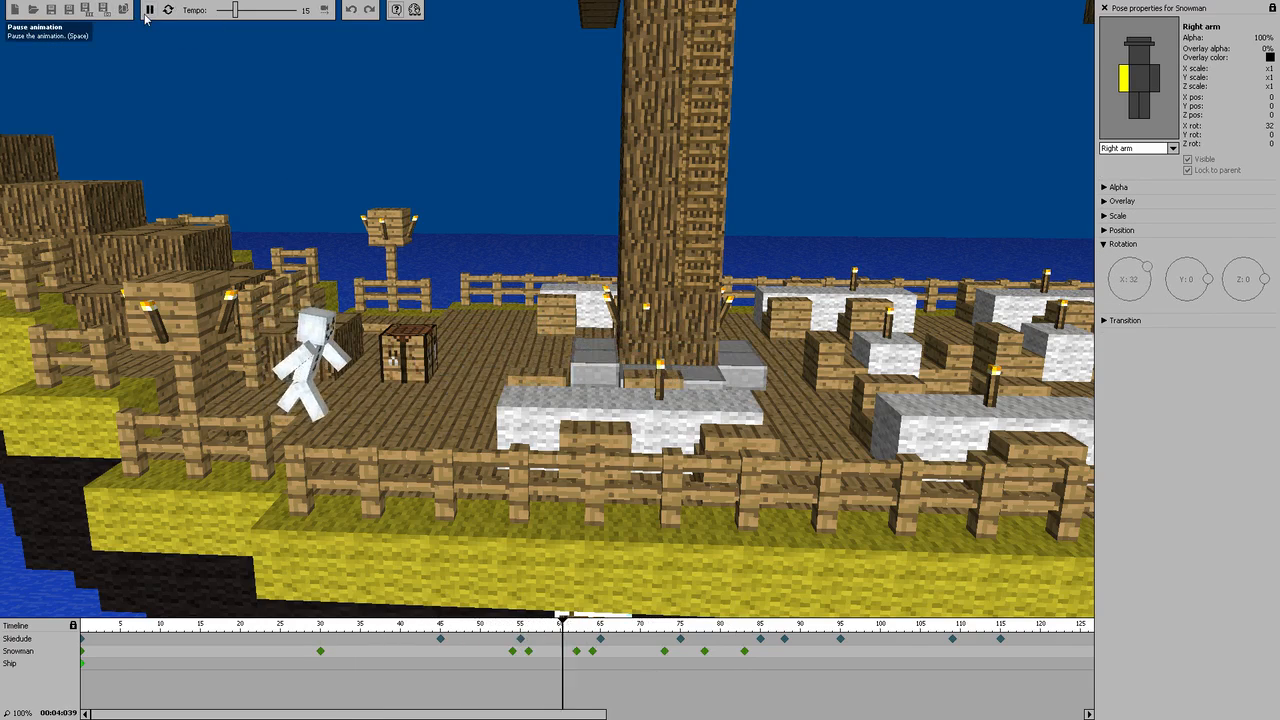
pyautogui.click(145, 16)
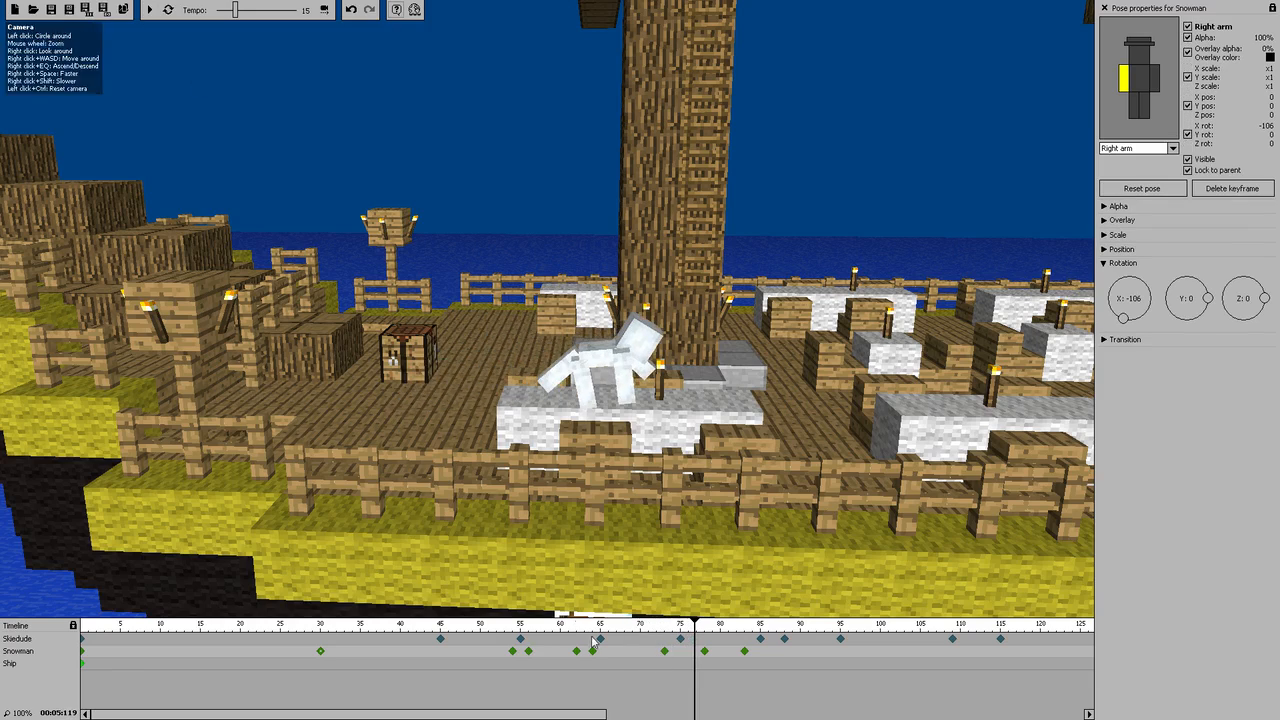
pyautogui.click(593, 652)
pyautogui.click(576, 652)
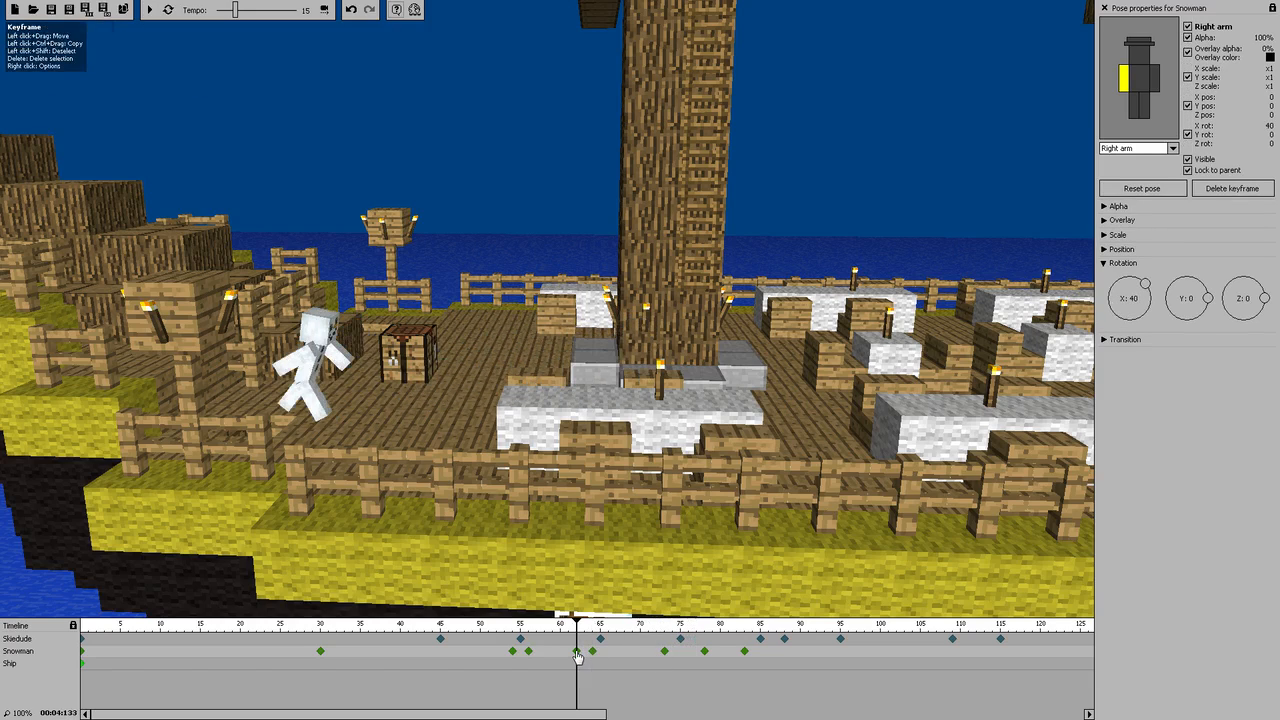
# Delete Snowman's keyframe at frame 56 and play the animation from frame 54 to check the start of the run
pyautogui.click(528, 651)
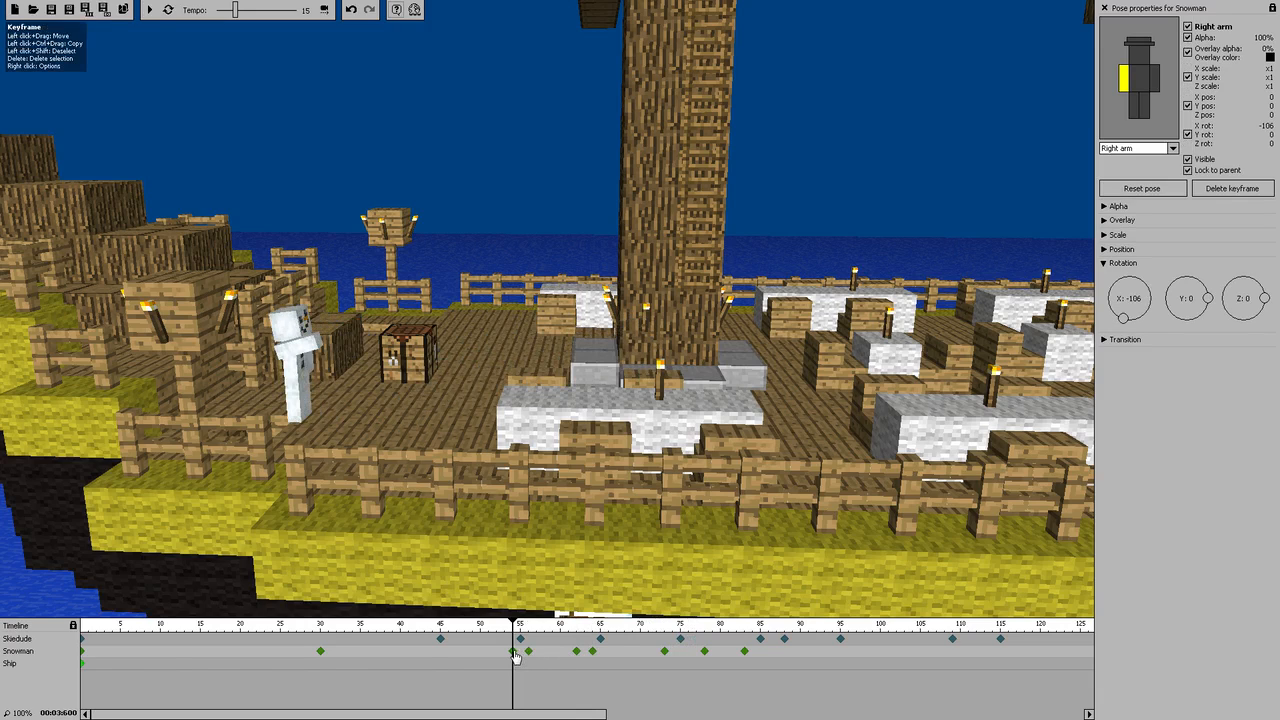
pyautogui.click(530, 653)
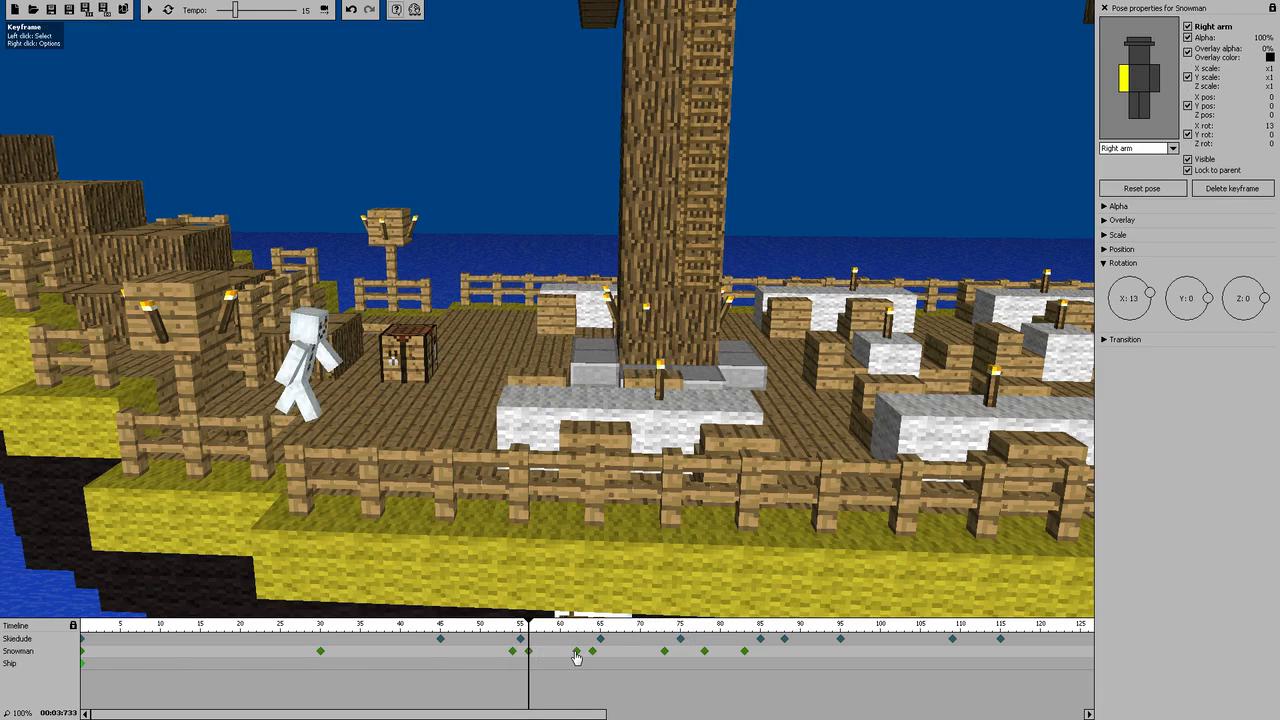
pyautogui.click(577, 652)
pyautogui.click(528, 652)
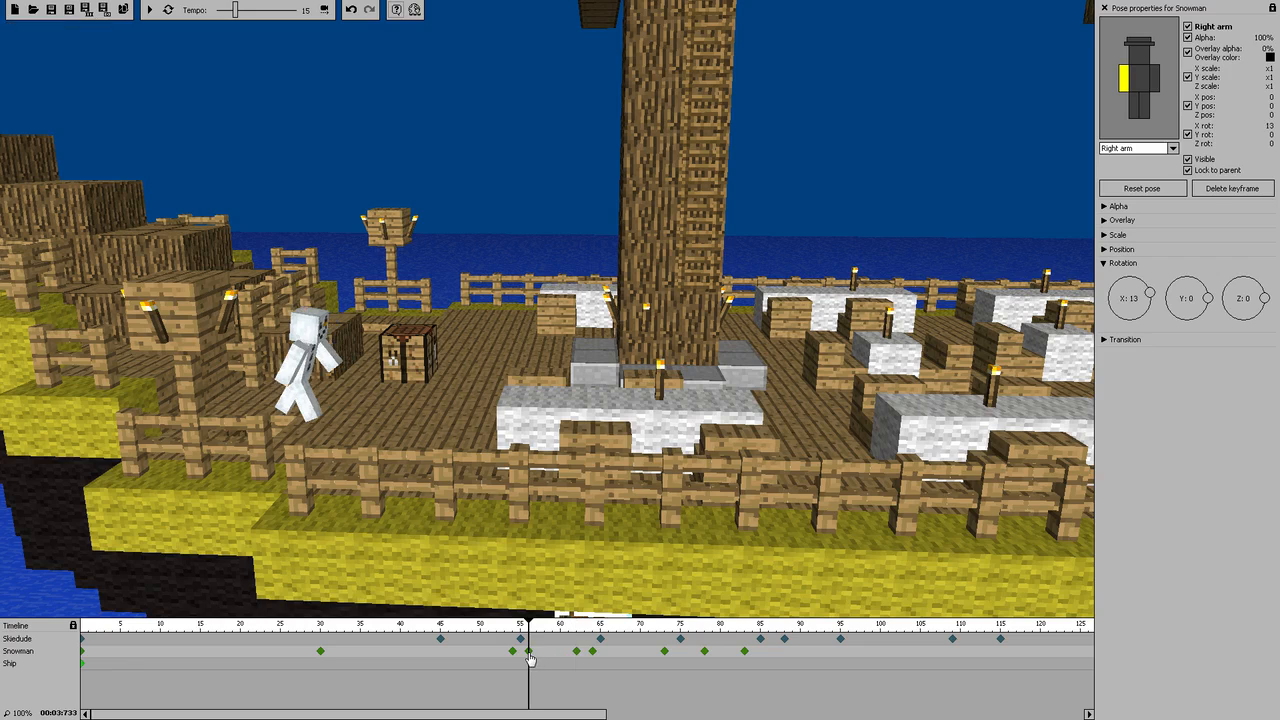
pyautogui.press('Delete')
pyautogui.click(512, 652)
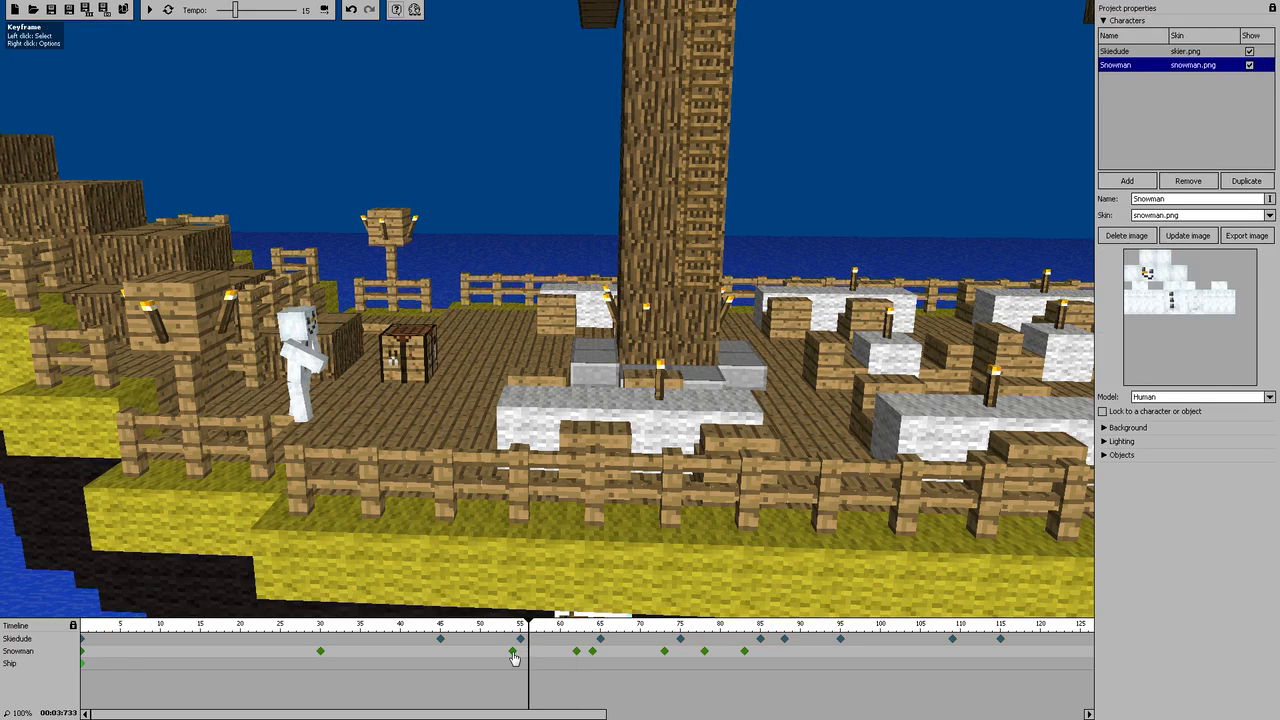
pyautogui.click(148, 11)
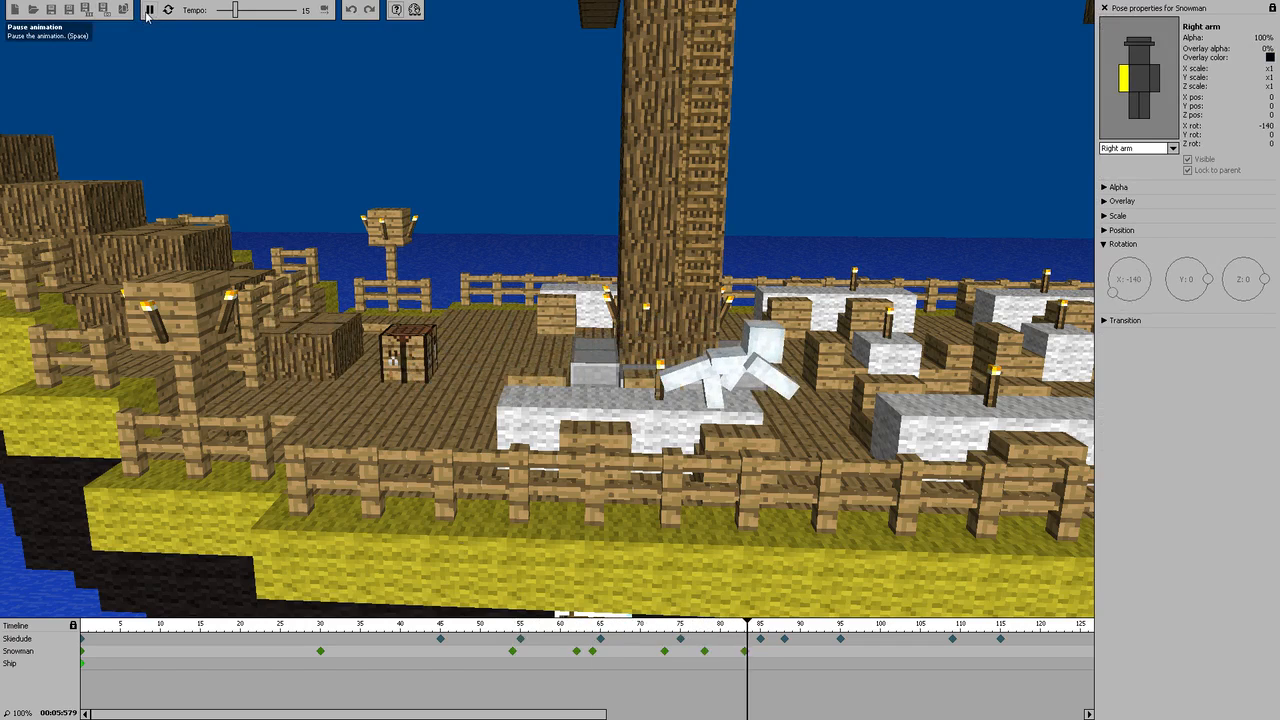
pyautogui.click(148, 11)
# Move Snowman's keyframe at frame 62 to frame 59 and play the retimed movement from frame 54
pyautogui.click(577, 654)
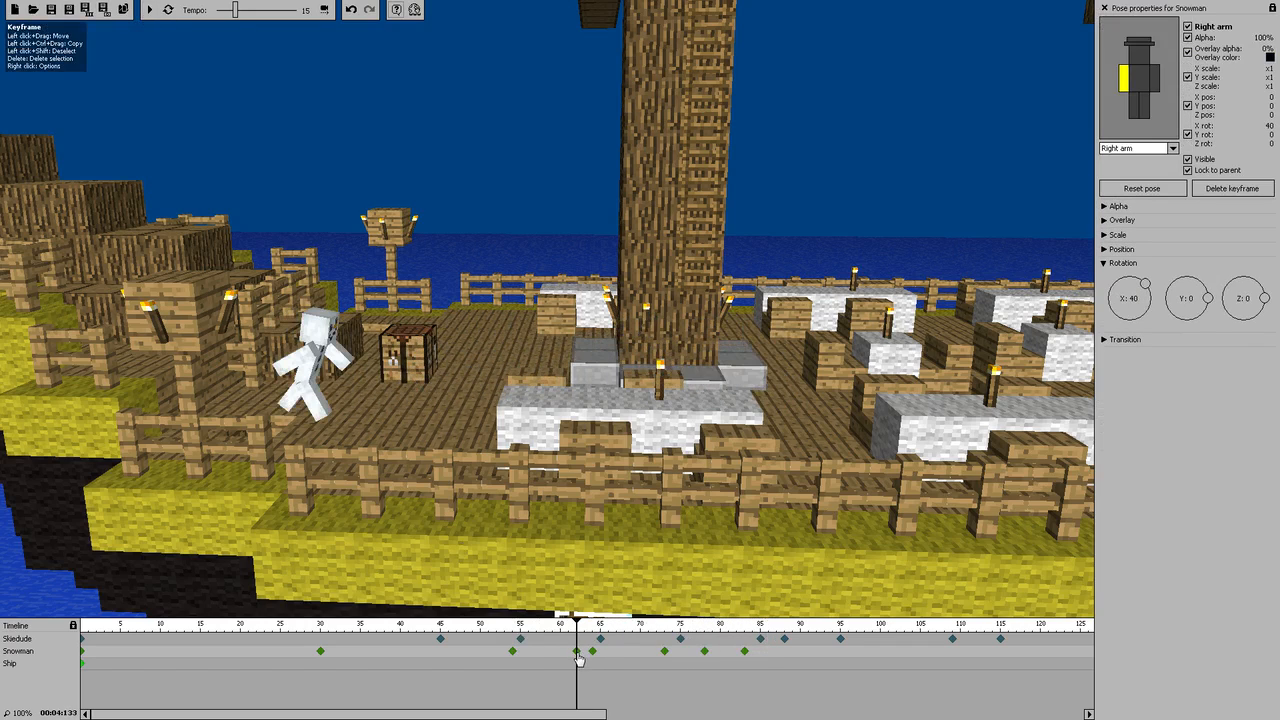
pyautogui.moveTo(577, 654); pyautogui.dragTo(559, 654)
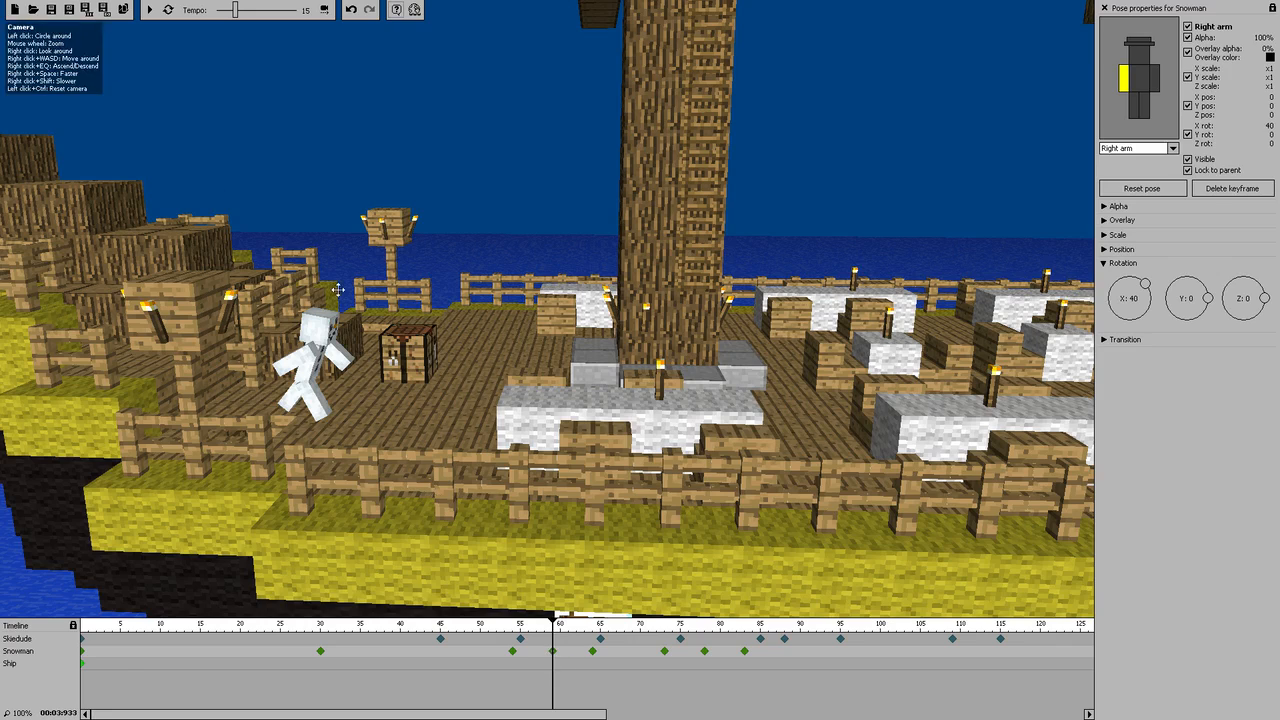
pyautogui.click(512, 651)
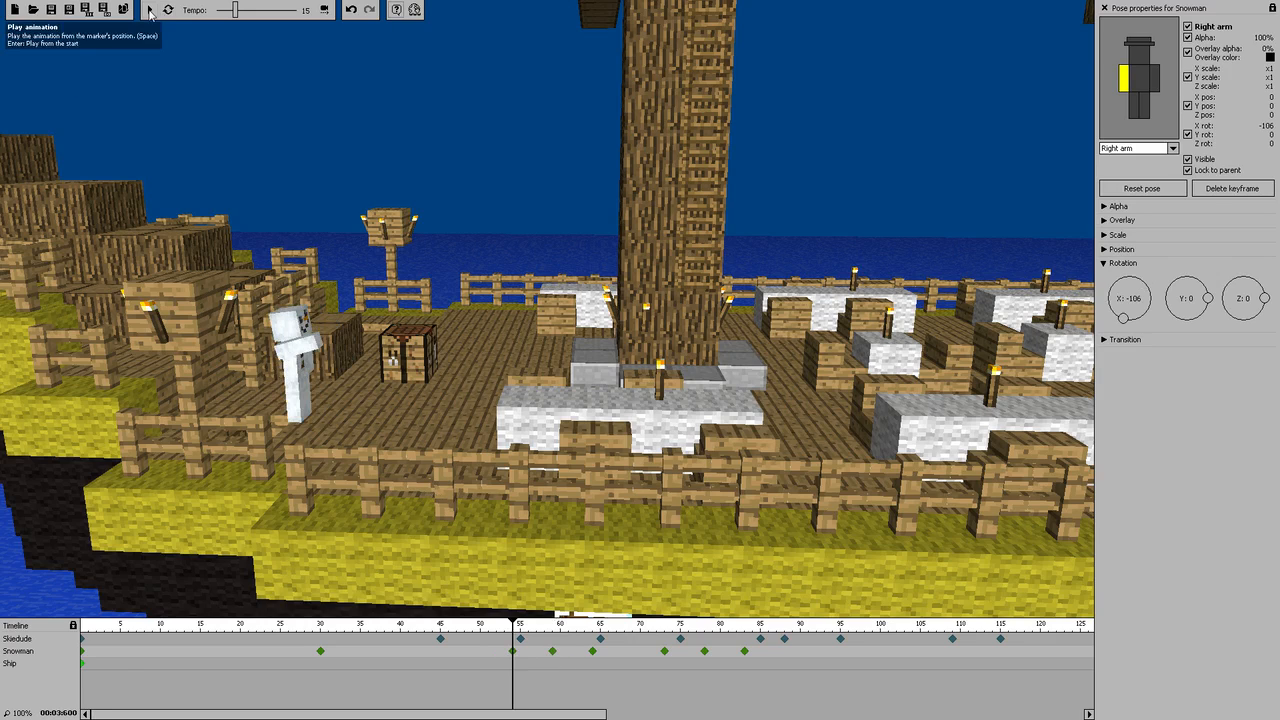
pyautogui.click(149, 11)
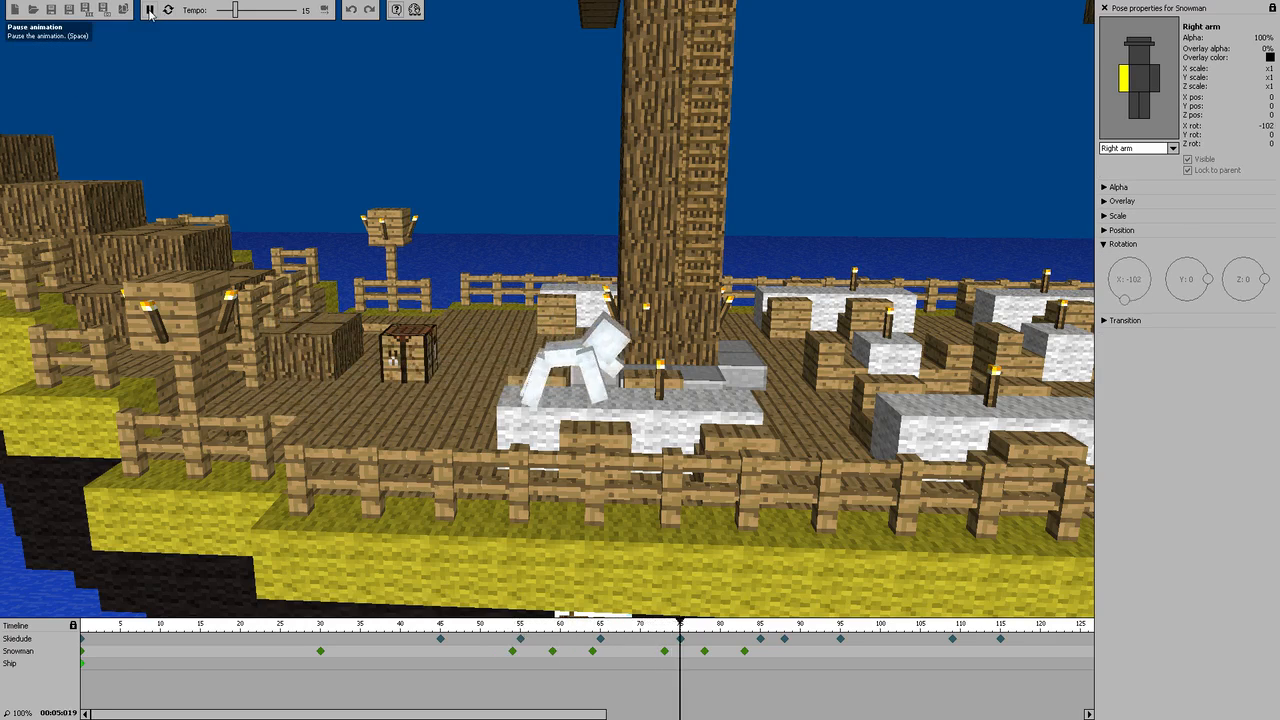
pyautogui.click(149, 11)
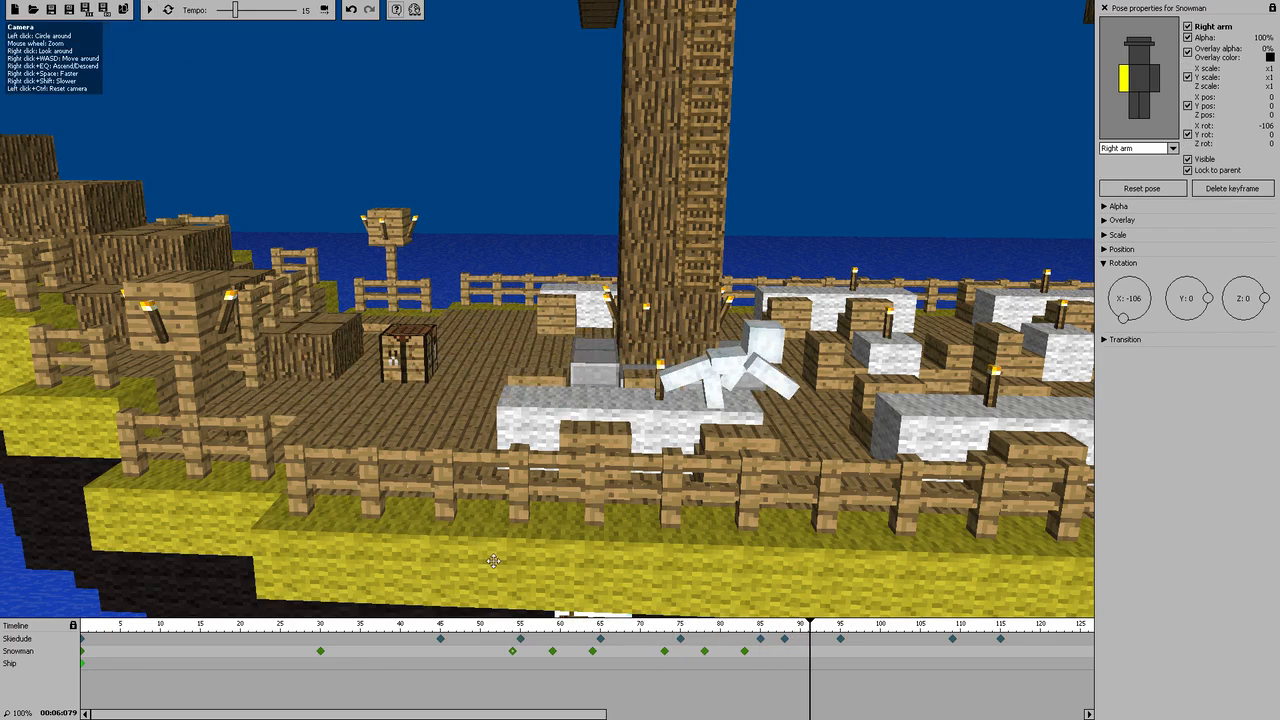
# Compare Snowman's poses at frames 54, 30 and 0, and check the whole character's position at frame 30
pyautogui.click(512, 651)
pyautogui.click(321, 653)
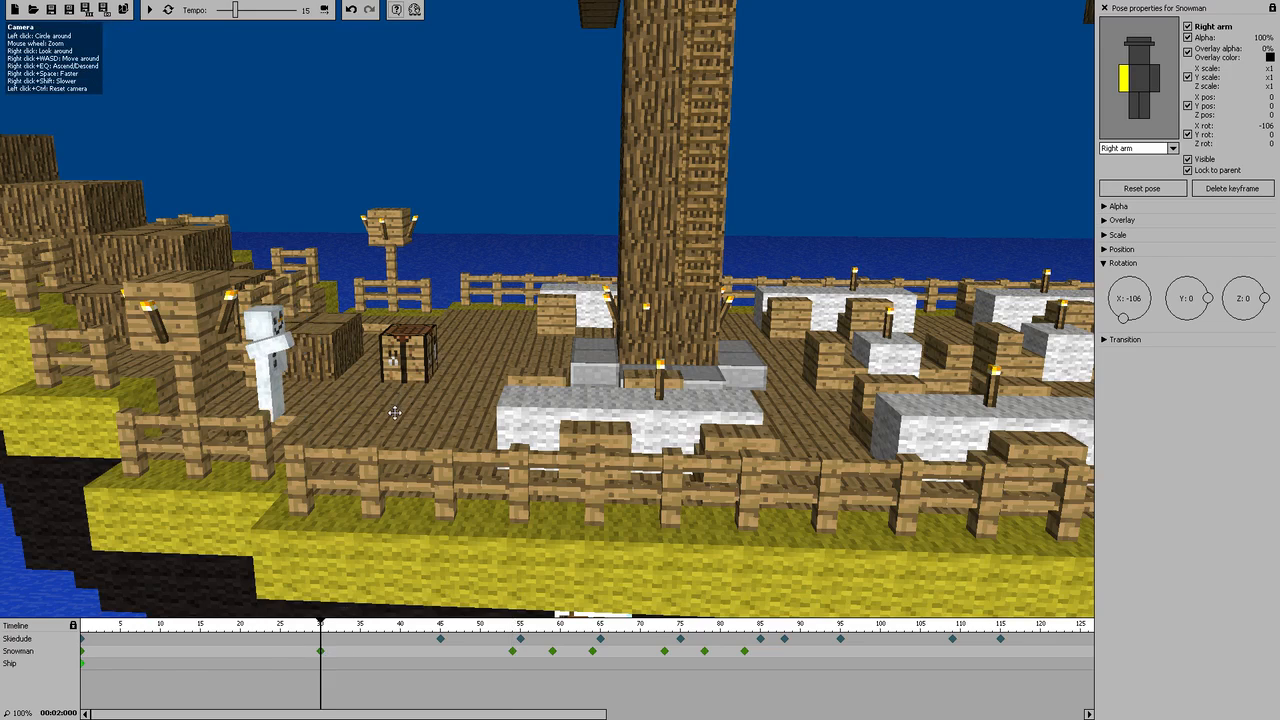
pyautogui.click(83, 653)
pyautogui.click(321, 651)
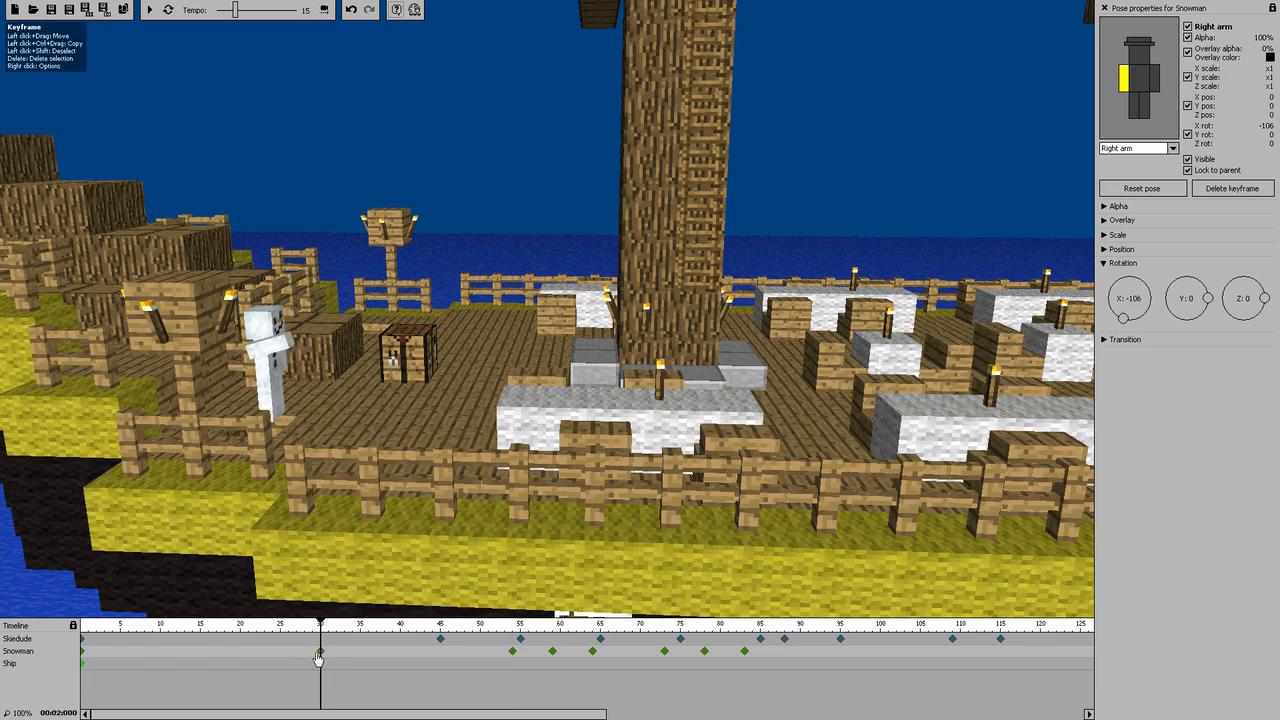
pyautogui.click(1105, 263)
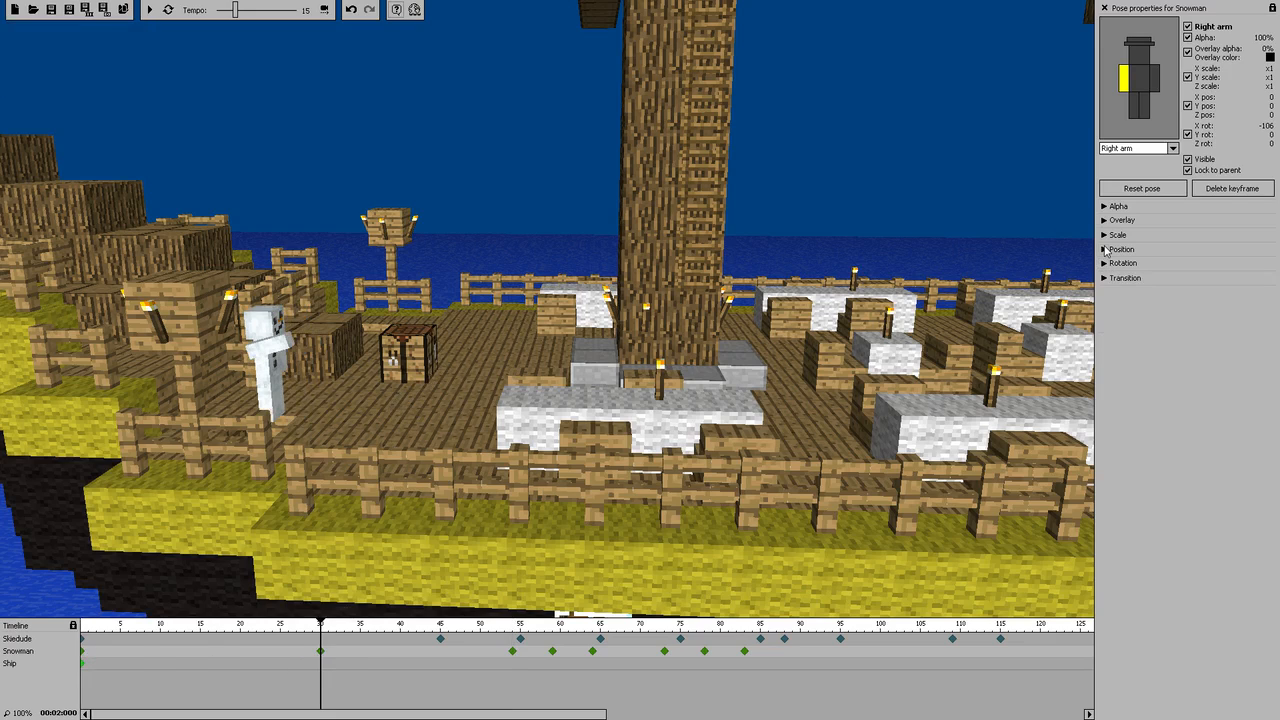
pyautogui.click(1105, 249)
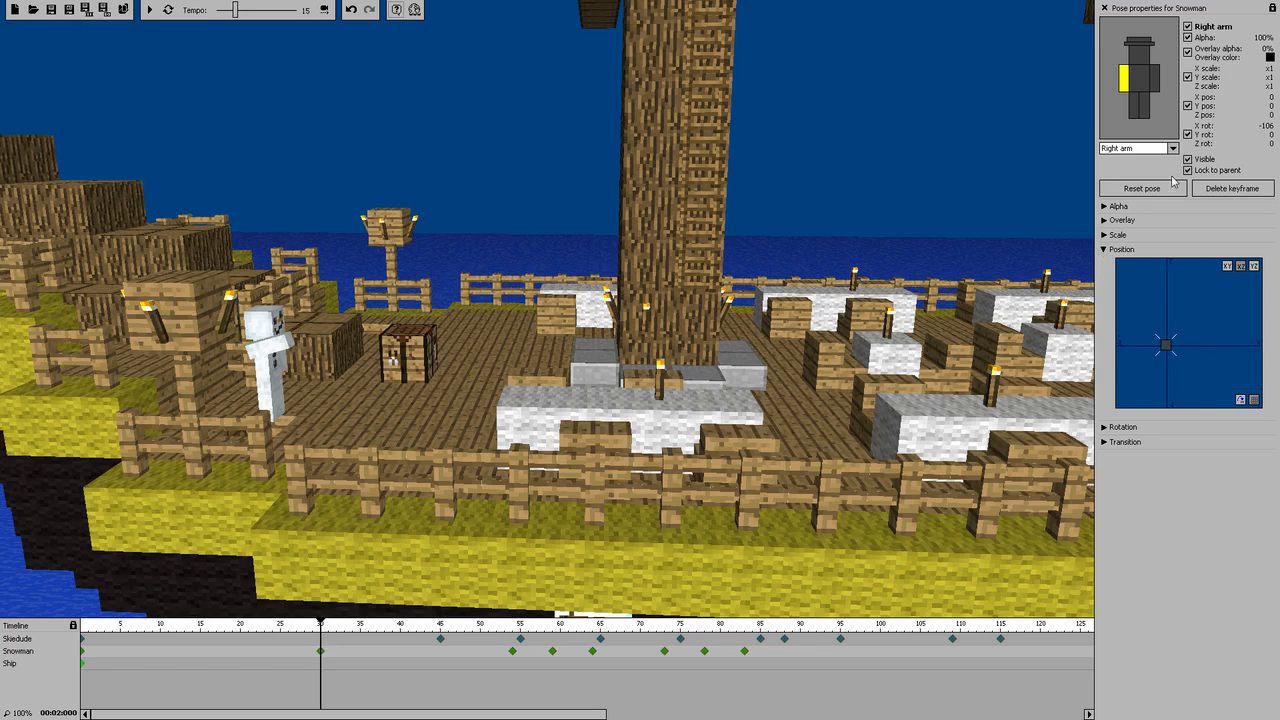
pyautogui.click(1130, 148)
pyautogui.click(1123, 165)
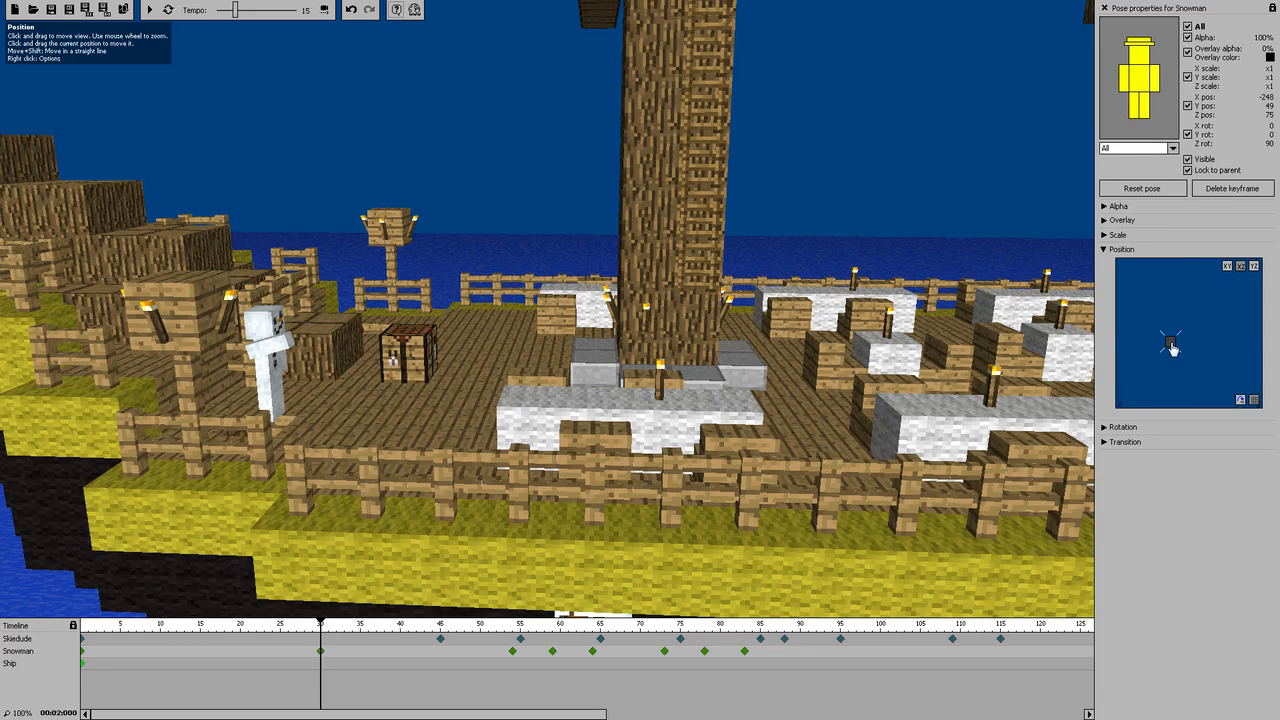
pyautogui.moveTo(1173, 347); pyautogui.dragTo(1173, 347)
# Set the whole Snowman's position at frame 54 to X -247 and Z 75, and play the animation from frame 30
pyautogui.click(513, 653)
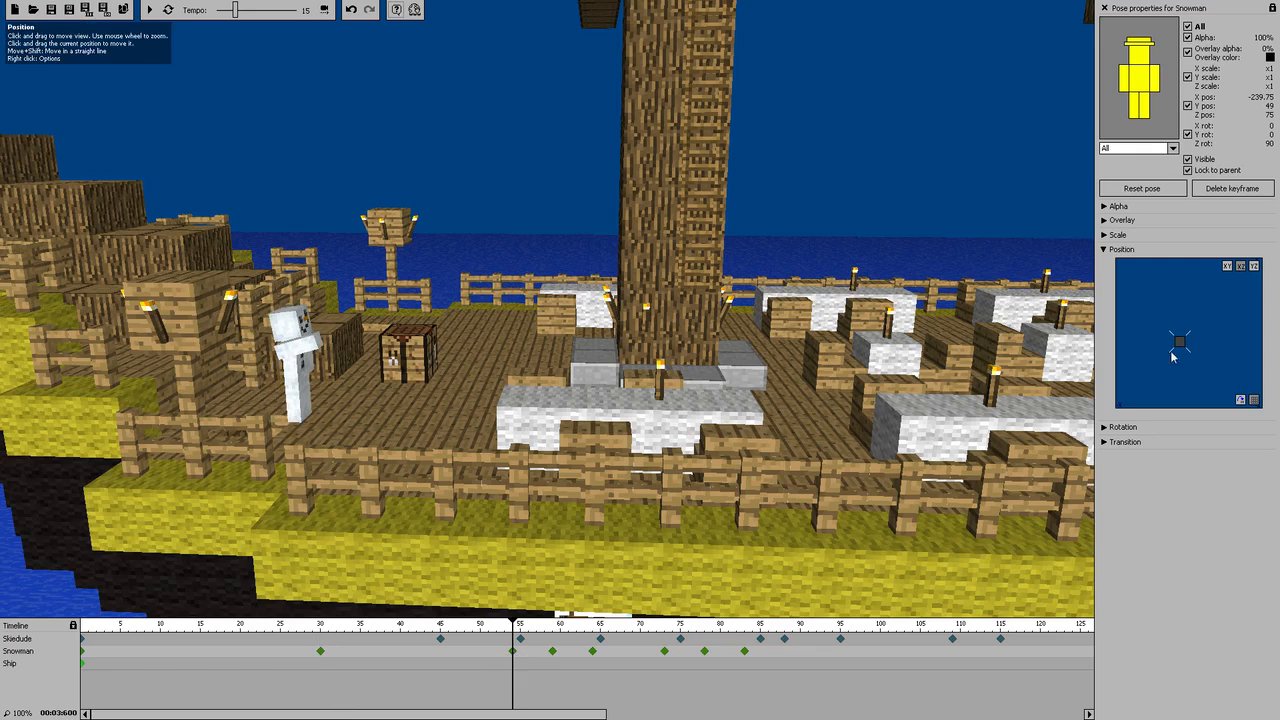
pyautogui.moveTo(1181, 346); pyautogui.dragTo(1173, 347)
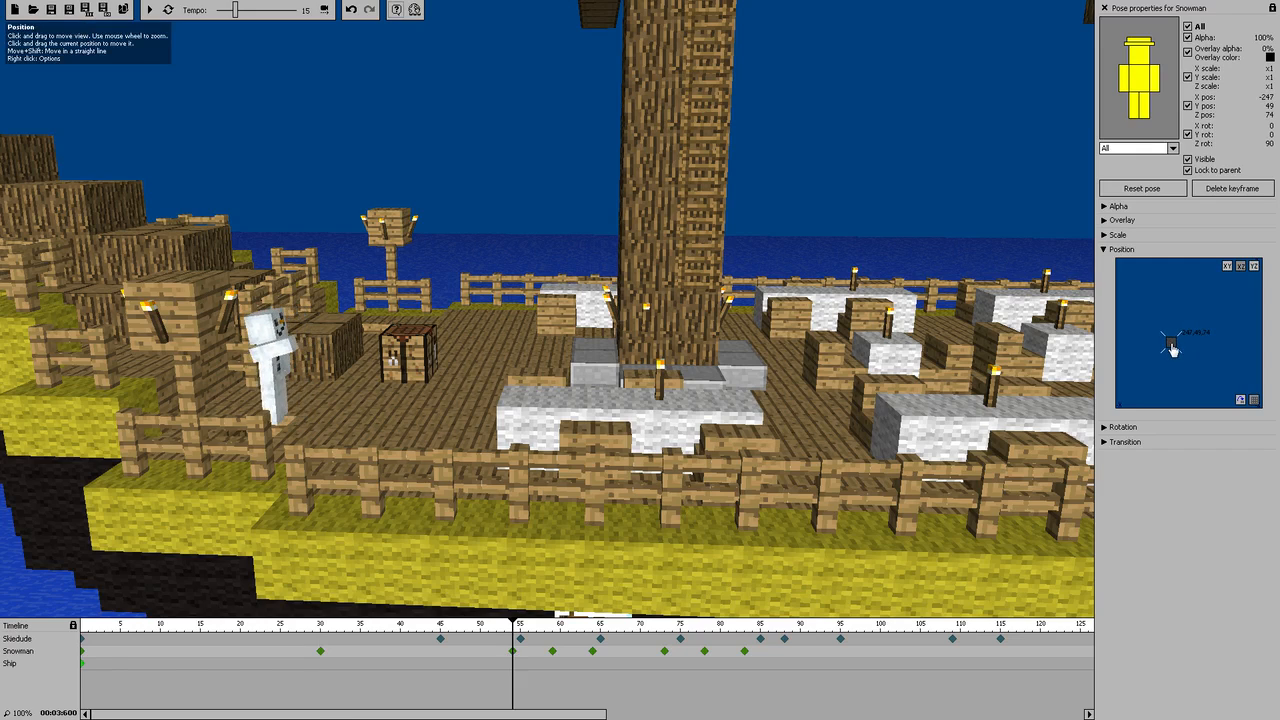
pyautogui.moveTo(1173, 347); pyautogui.dragTo(1173, 346)
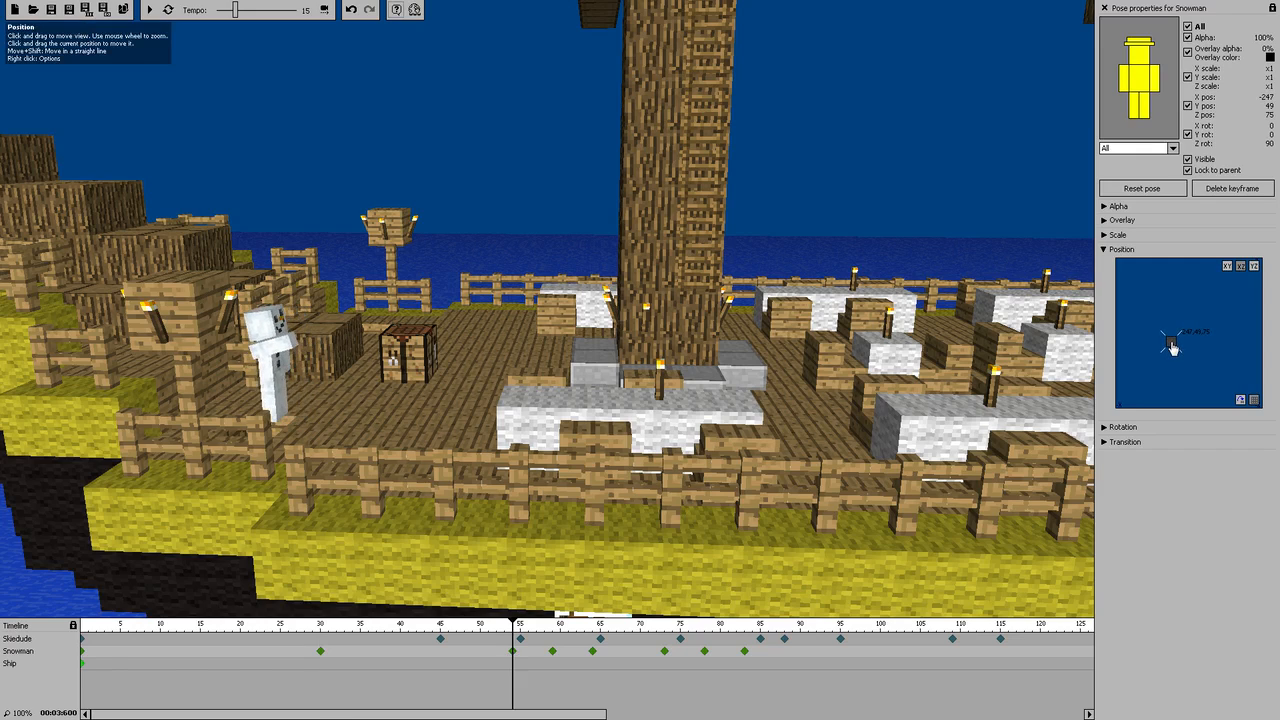
pyautogui.click(320, 651)
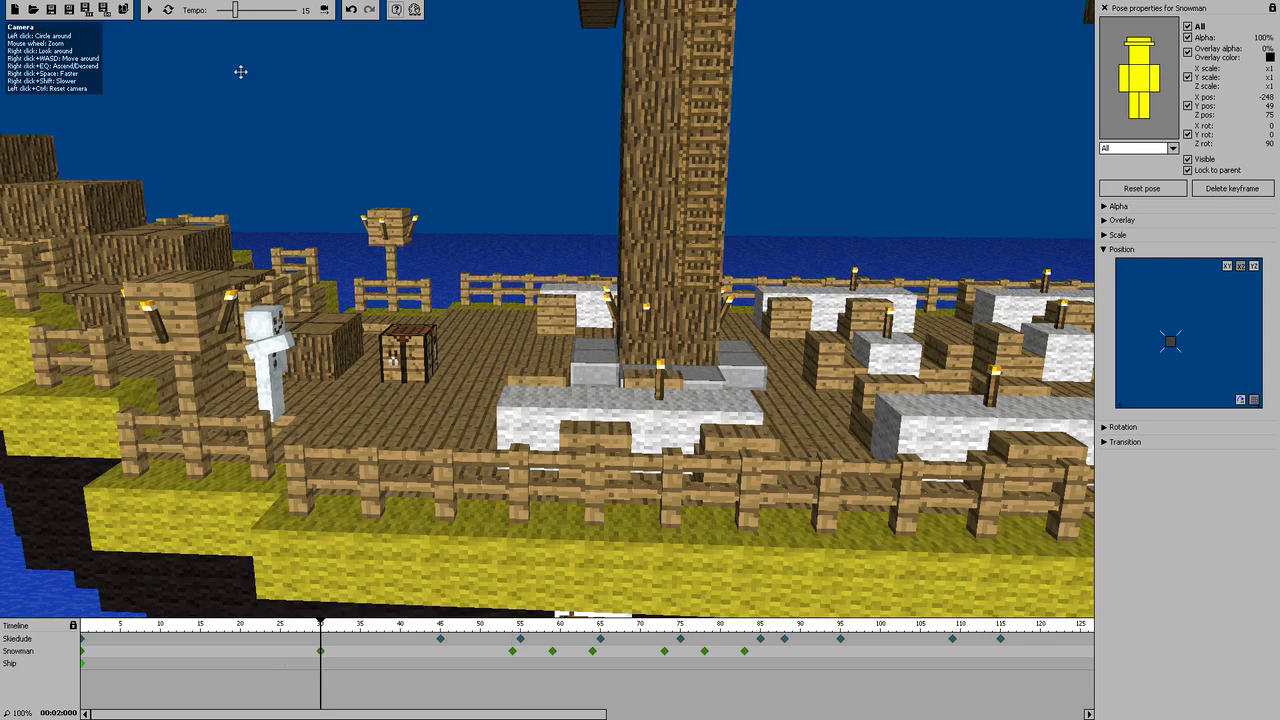
pyautogui.click(150, 11)
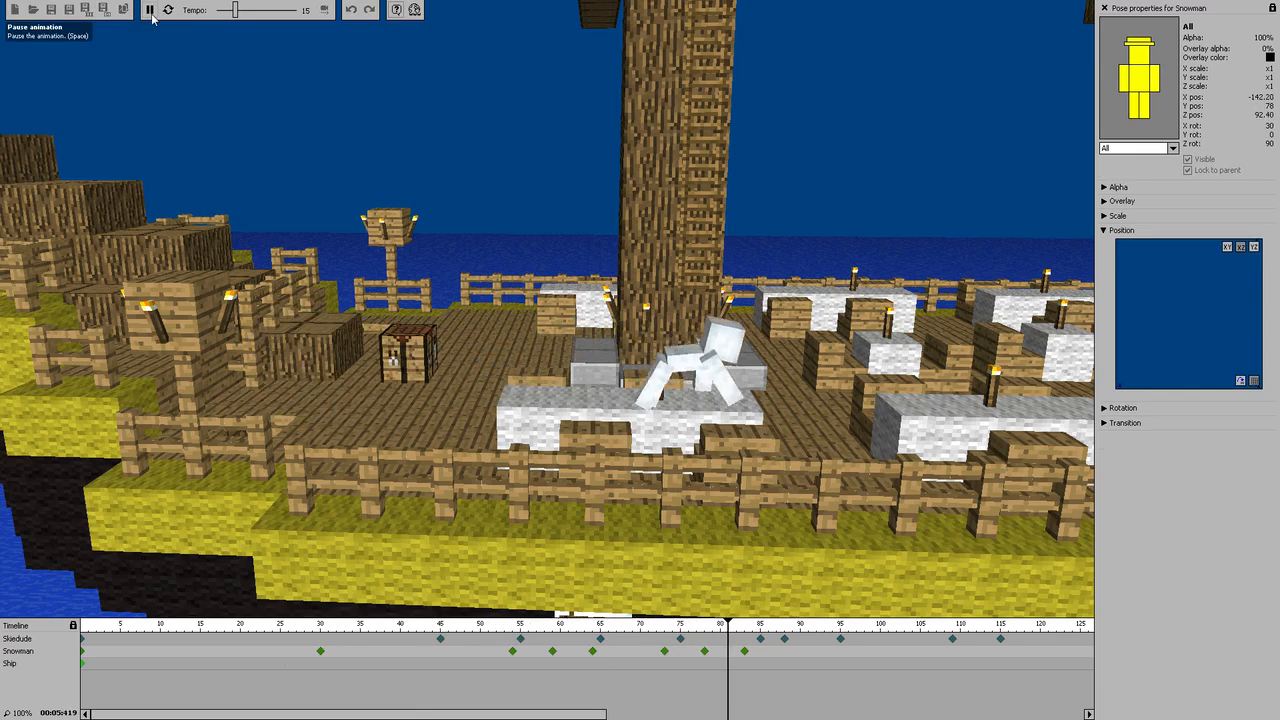
pyautogui.click(150, 12)
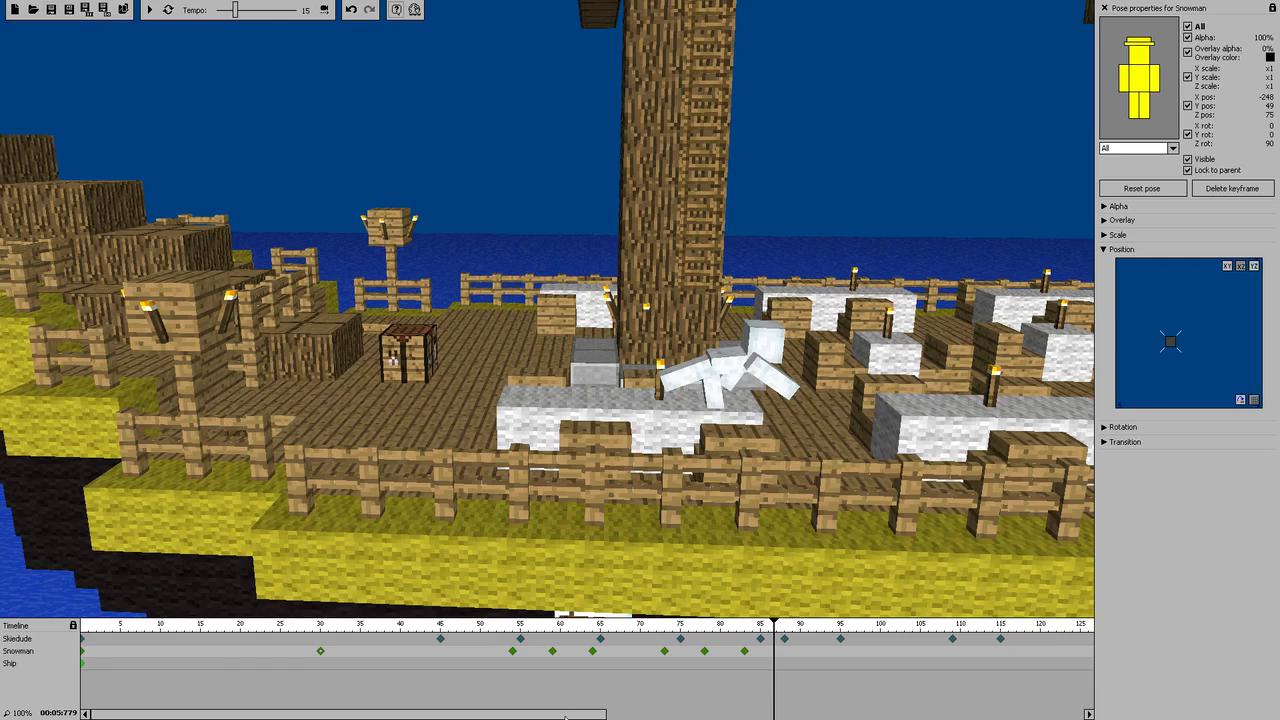
# Add a Snowman keyframe at frame 87 with the pose from frame 83, and move the whole character to X -100, Z 105
pyautogui.hscroll(1, 596, 669)
pyautogui.press('d')
pyautogui.moveTo(647, 476); pyautogui.dragTo(503, 308, button='right')
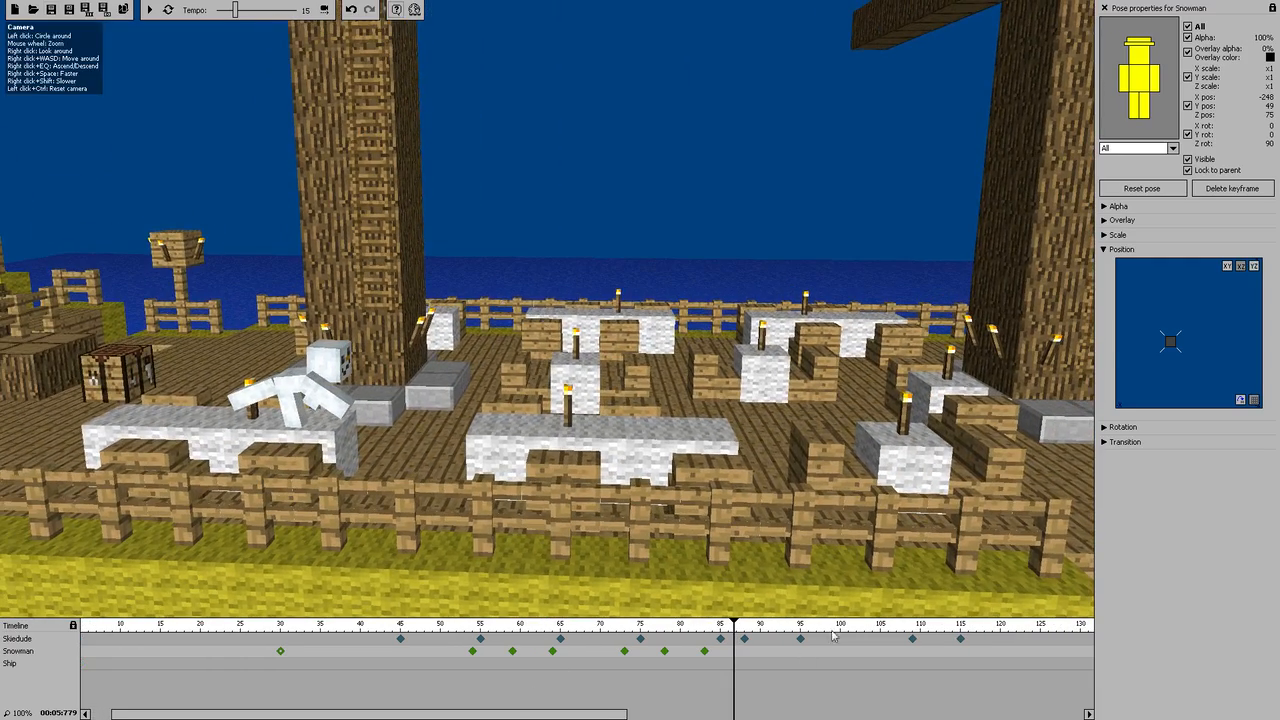
pyautogui.click(703, 651)
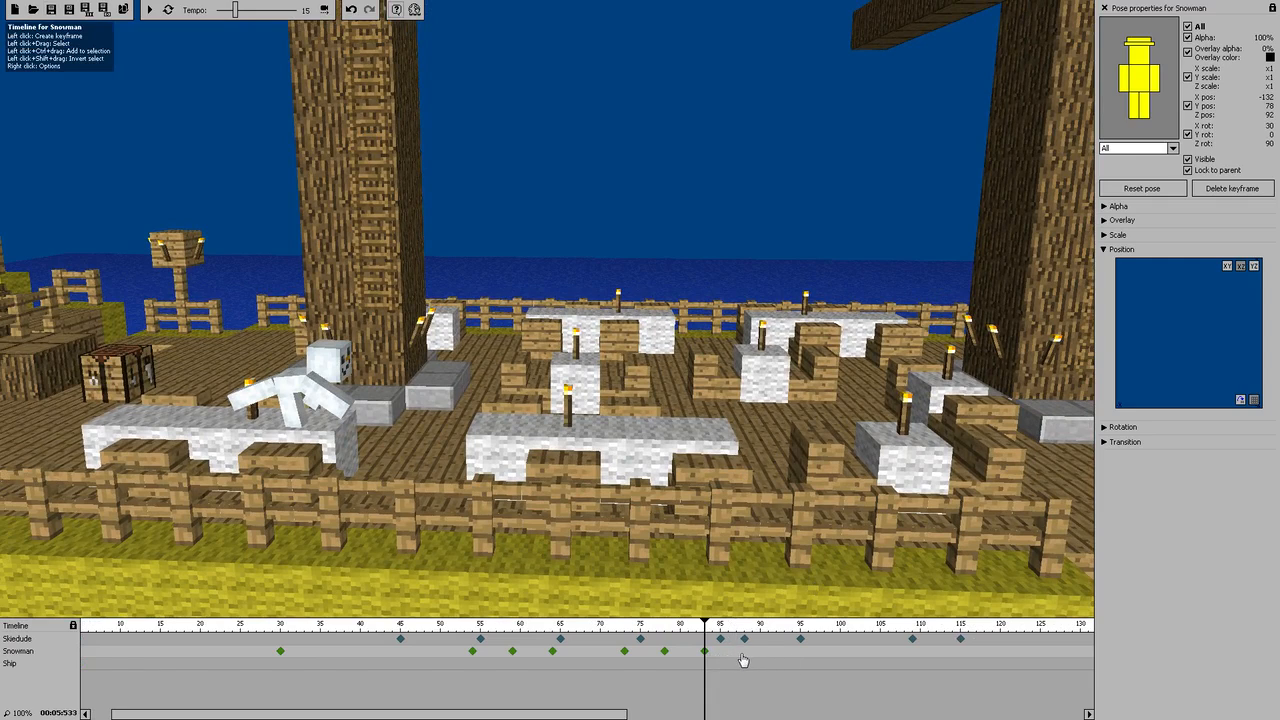
pyautogui.click(736, 656)
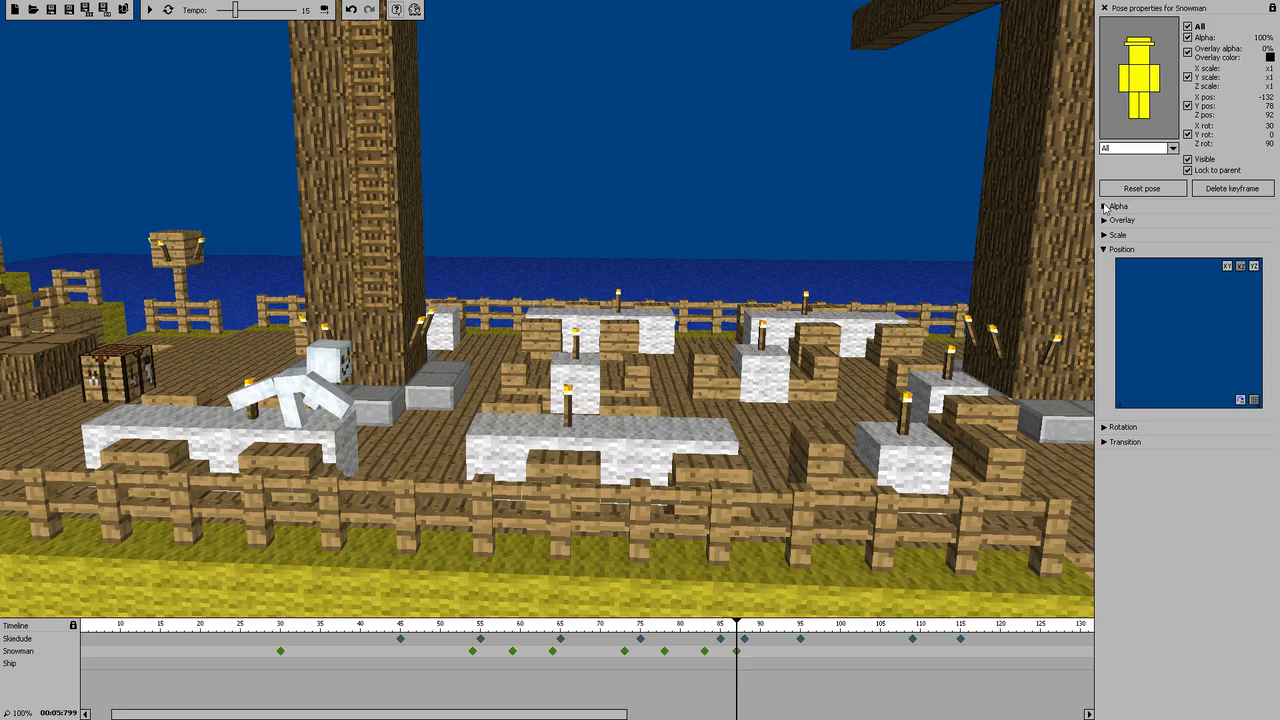
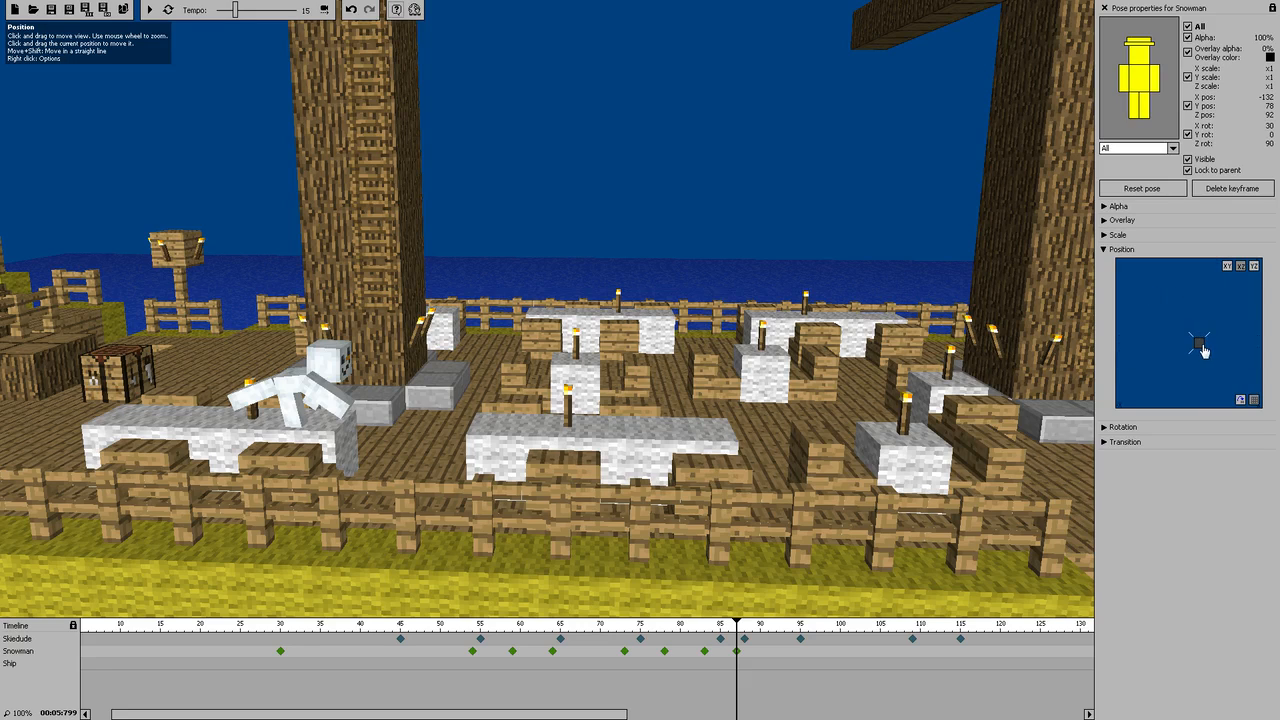
pyautogui.moveTo(1202, 347); pyautogui.dragTo(1240, 328)
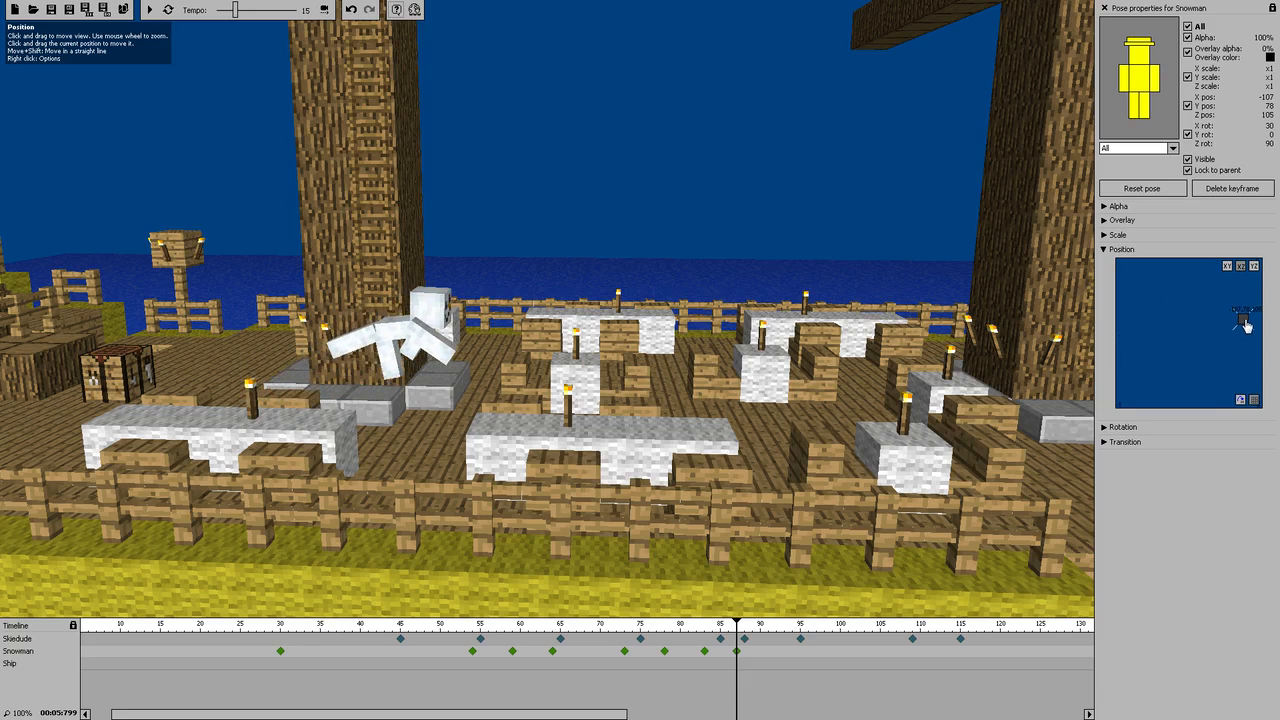
pyautogui.moveTo(1245, 326); pyautogui.dragTo(1258, 327)
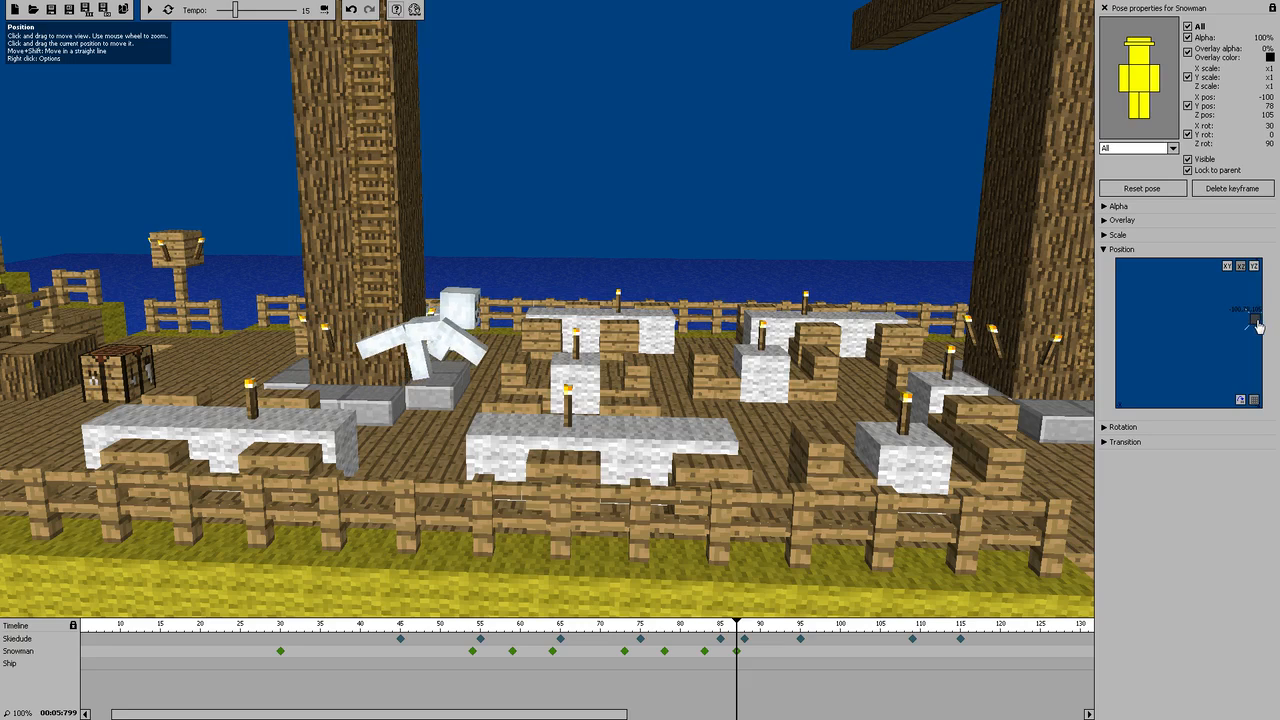
# Straighten Snowman's bent body at frame 87 and set the head's X rotation to about 4
pyautogui.click(1150, 80)
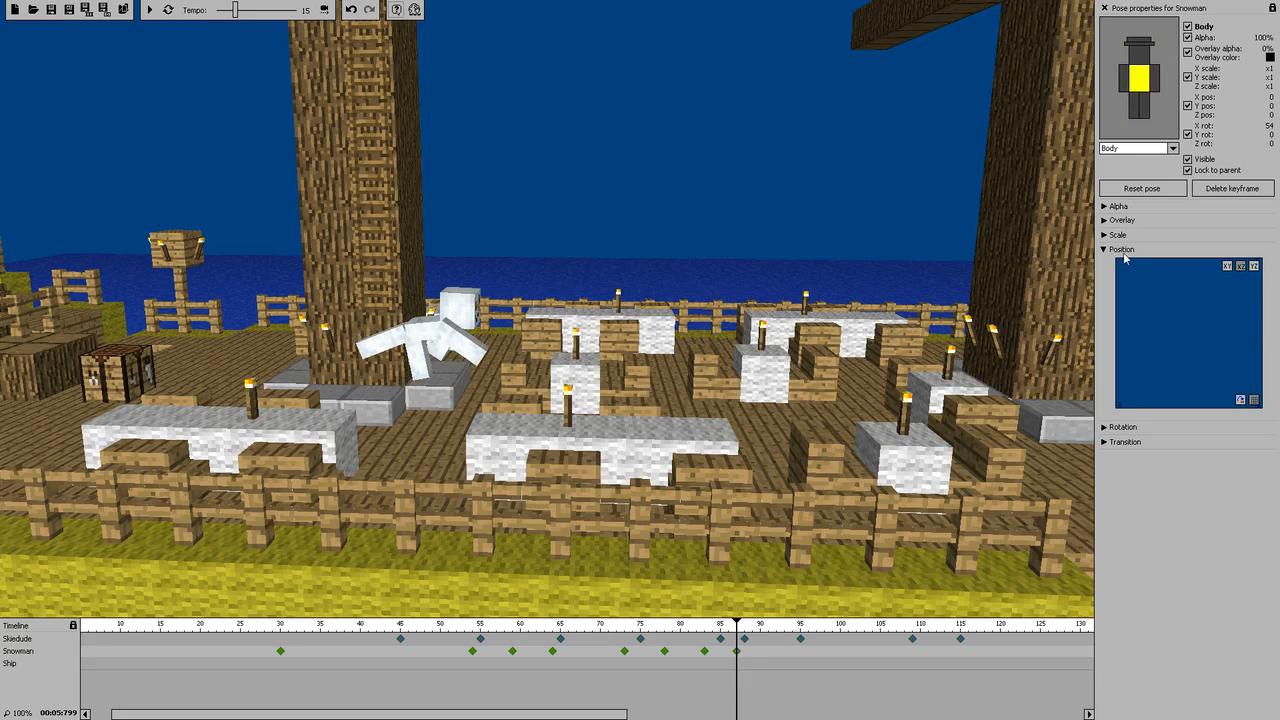
pyautogui.click(1106, 254)
pyautogui.click(1106, 263)
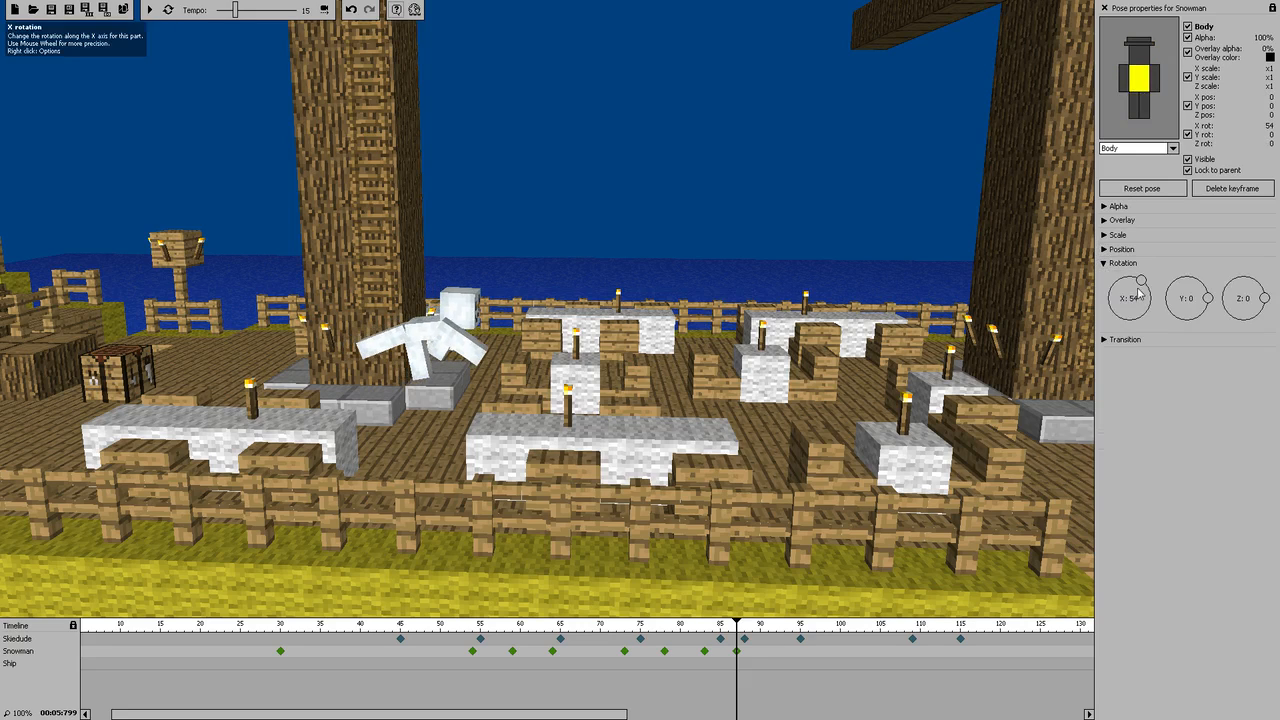
pyautogui.moveTo(1141, 282)
pyautogui.mouseDown()
pyautogui.moveTo(1155, 314)
pyautogui.moveTo(1122, 322)
pyautogui.moveTo(1150, 300)
pyautogui.mouseUp()
pyautogui.click(1148, 100)
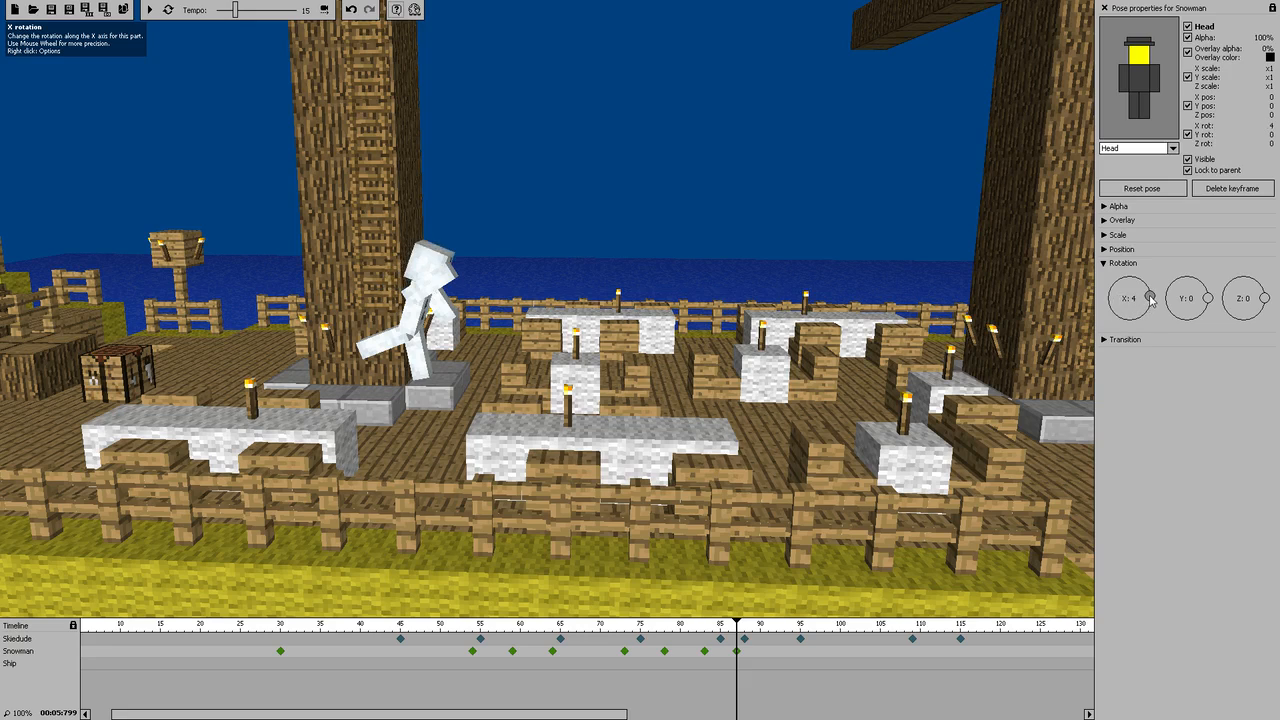
# Set the X rotation of Snowman's right leg to about -53 and of the left leg to about 31 at frame 87
pyautogui.click(1135, 118)
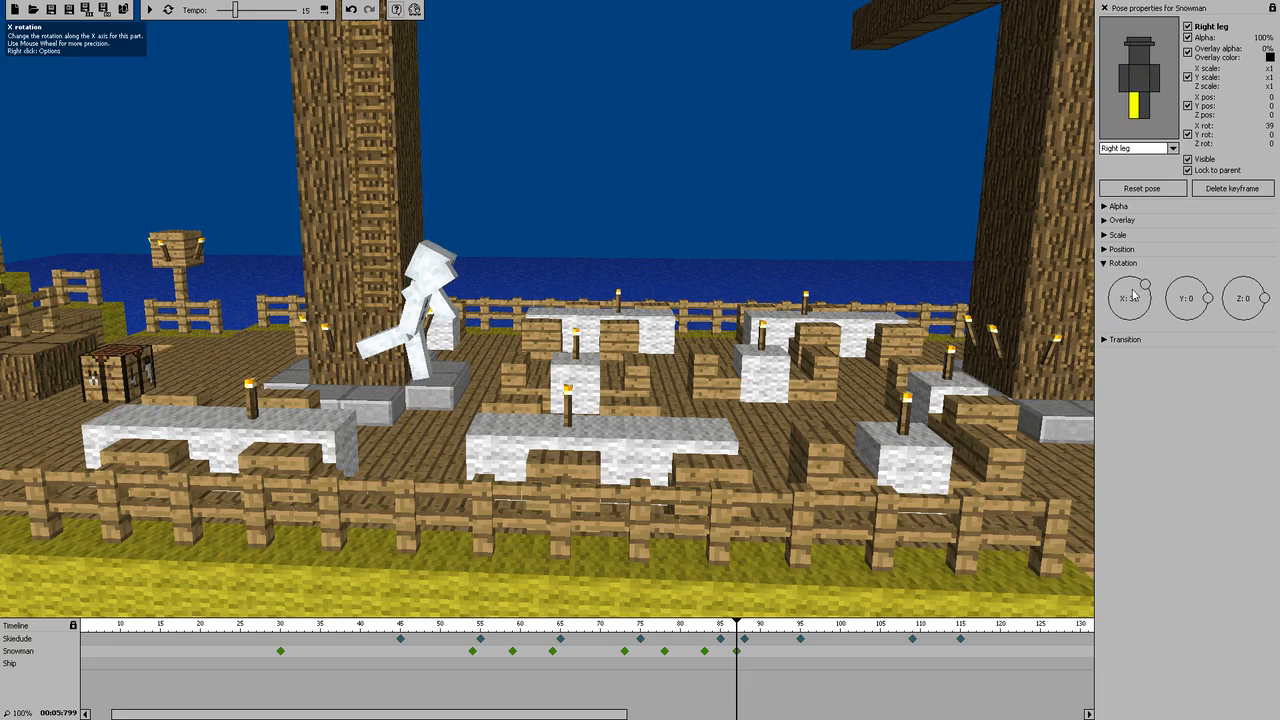
pyautogui.moveTo(1146, 288); pyautogui.dragTo(1160, 330)
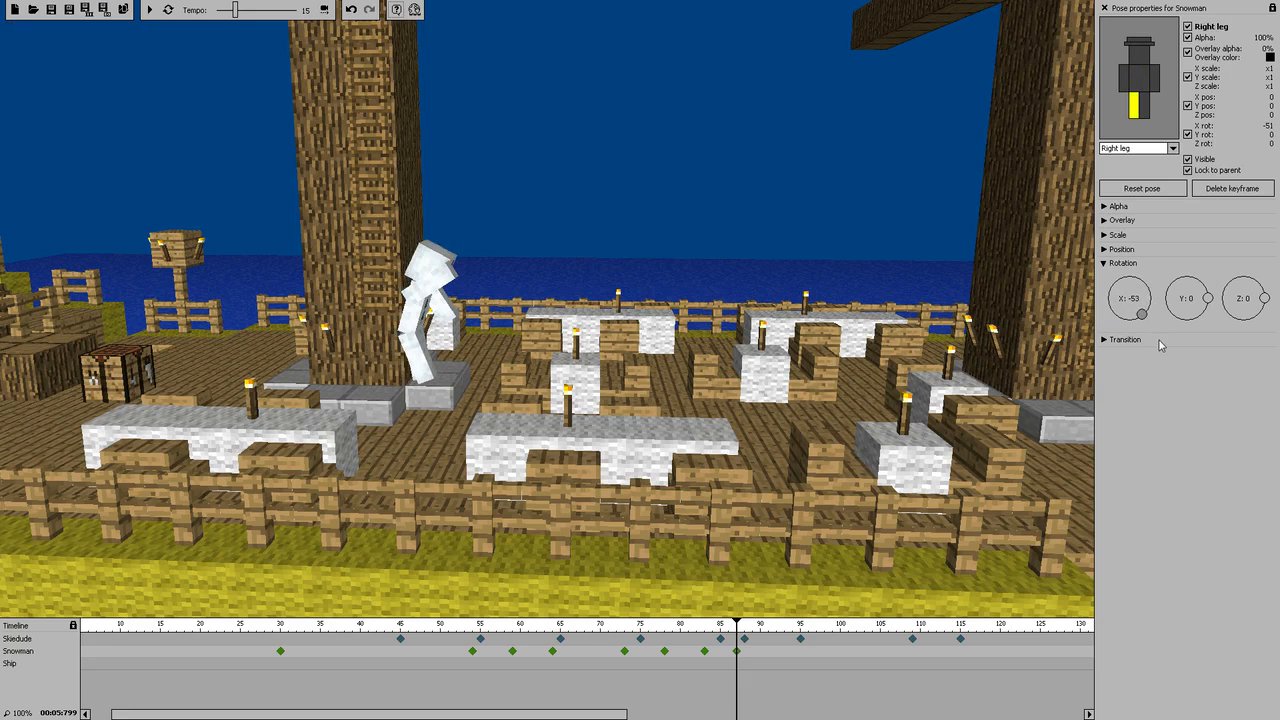
pyautogui.click(1147, 121)
pyautogui.moveTo(1150, 313); pyautogui.dragTo(1150, 287)
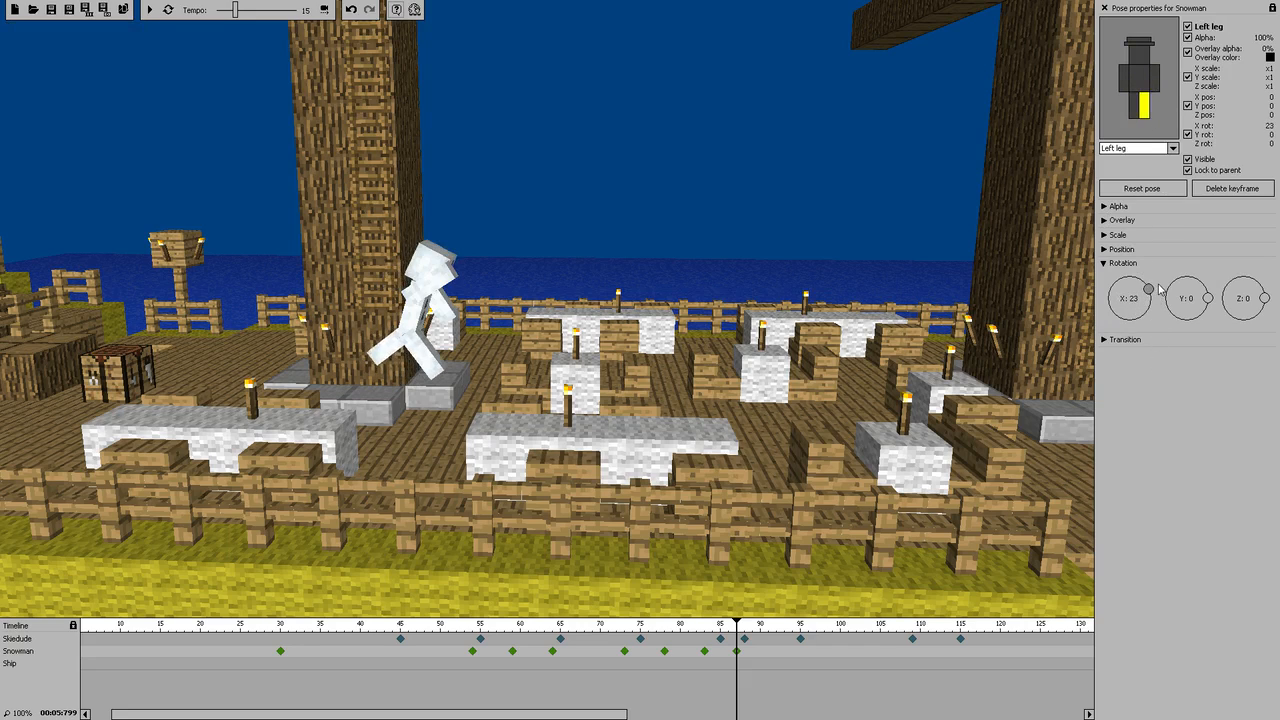
# Set the X rotation of Snowman's right arm to about 34 and of the left arm to about 47 at frame 87
pyautogui.click(1122, 84)
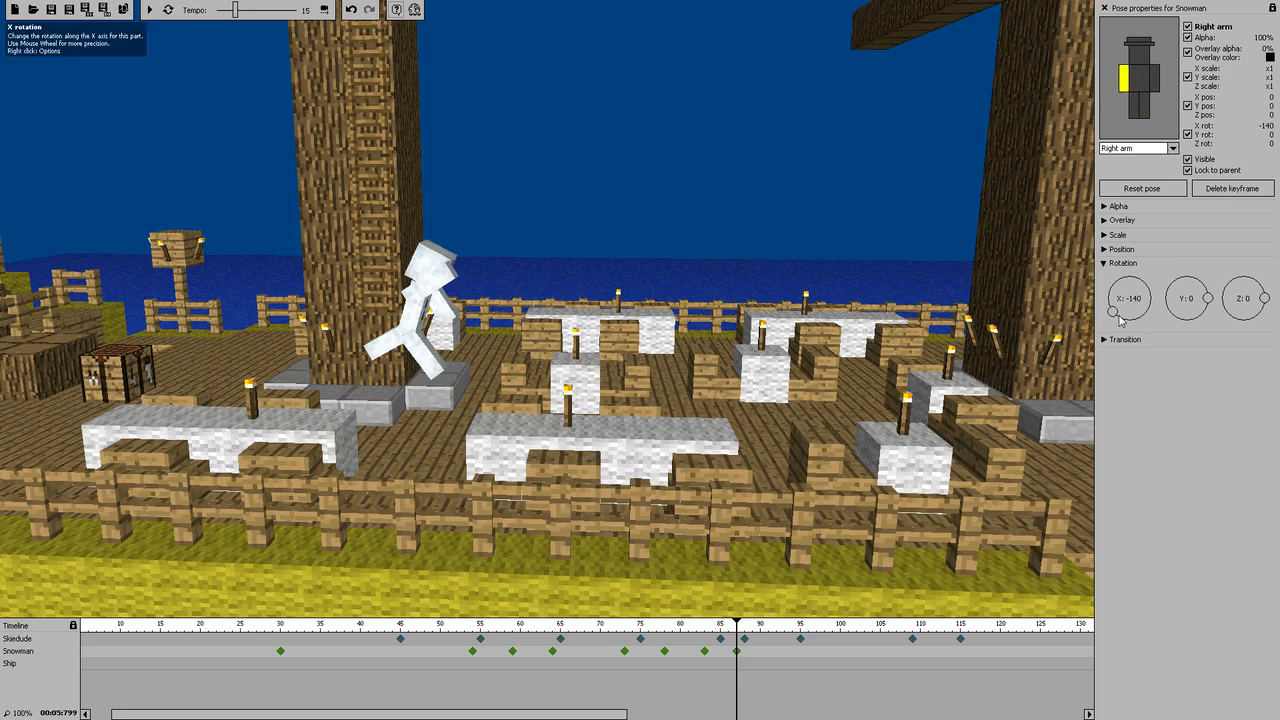
pyautogui.moveTo(1125, 325); pyautogui.dragTo(1160, 280)
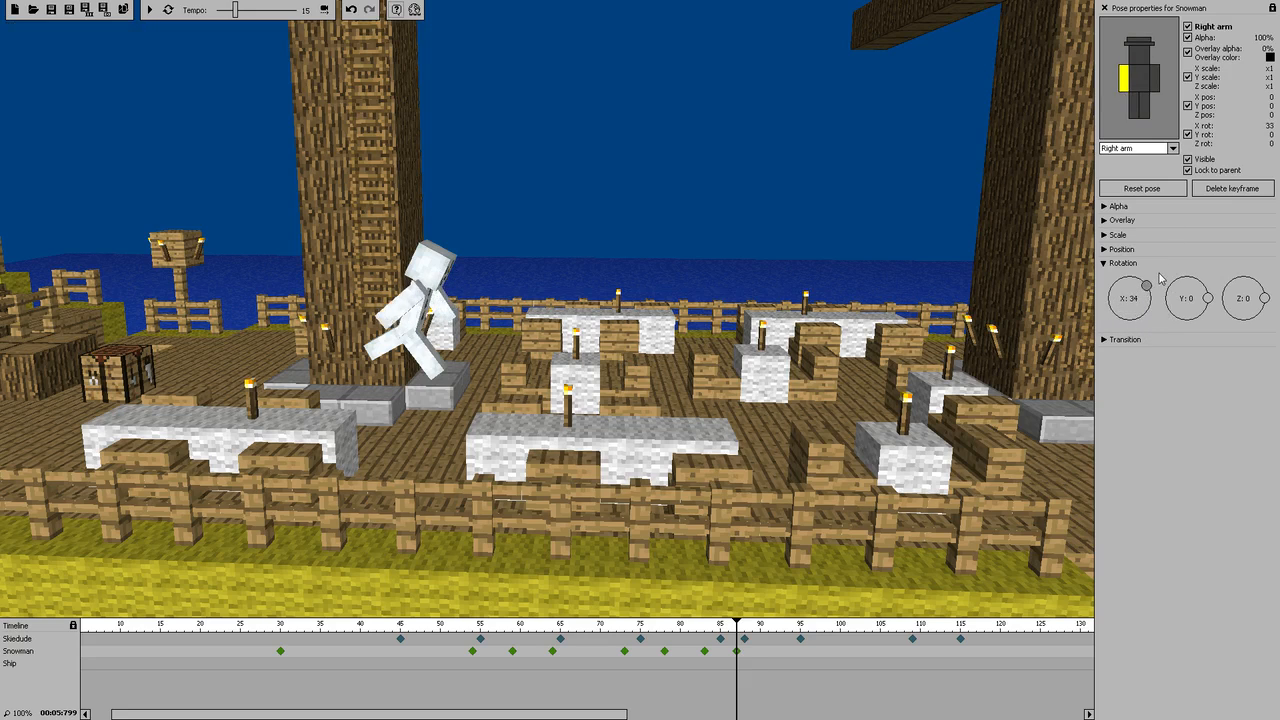
pyautogui.click(1158, 78)
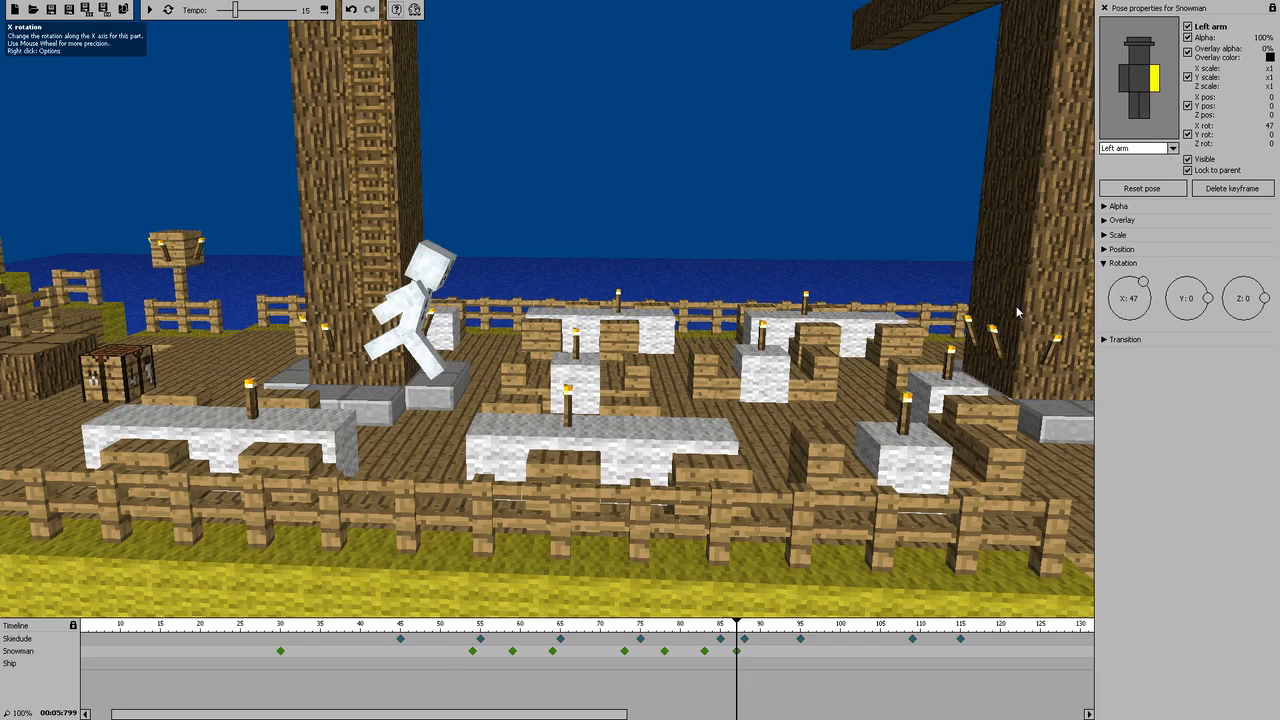
# Play the animation from frame 54 to check Snowman's new pose at frame 87
pyautogui.click(473, 651)
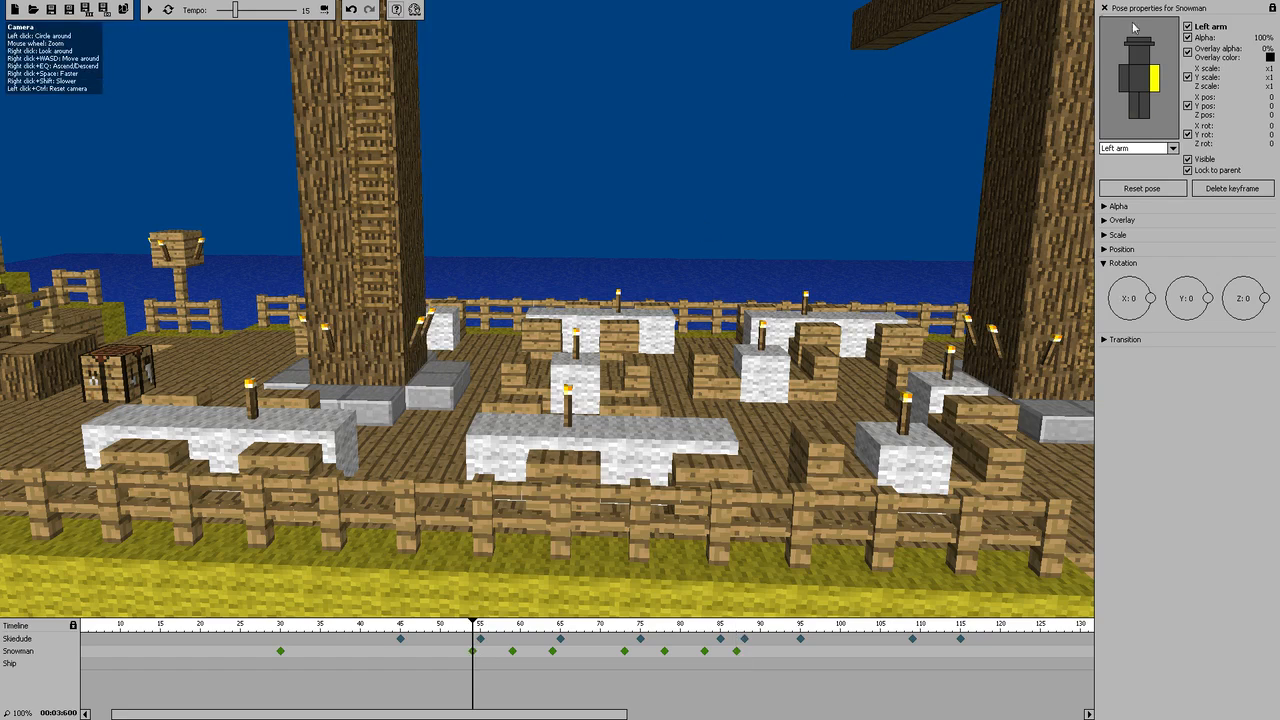
pyautogui.click(150, 9)
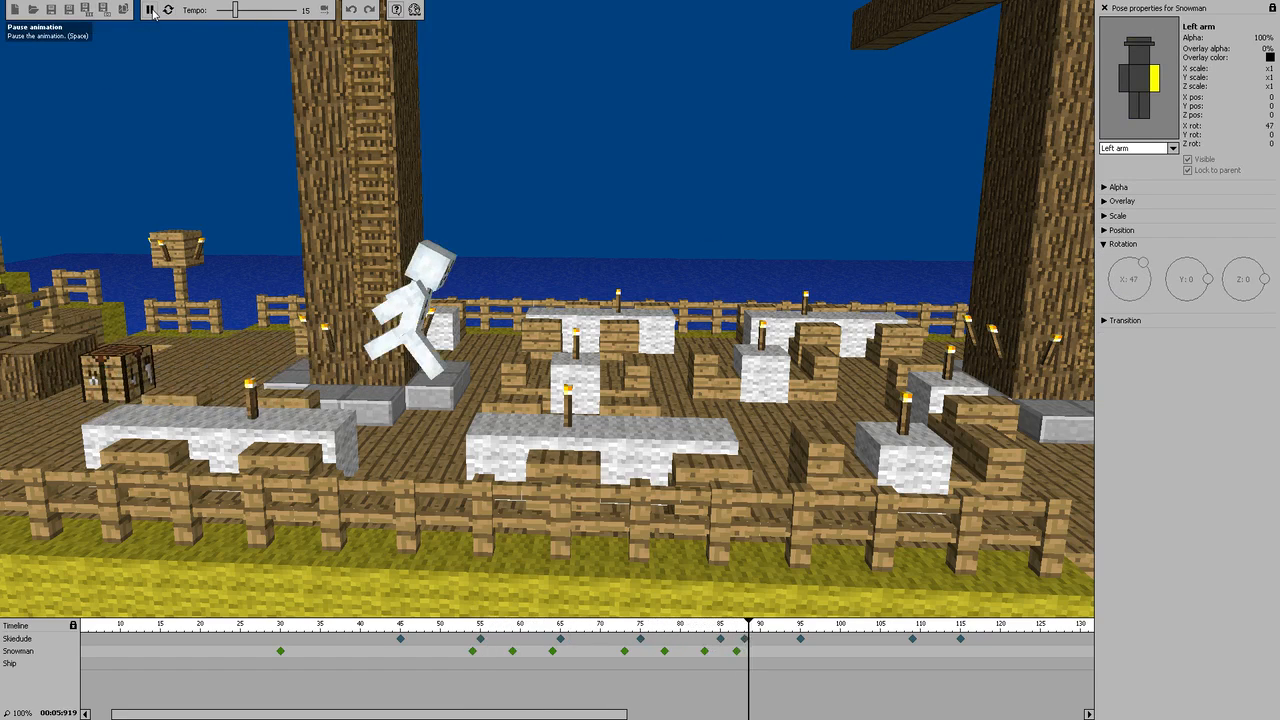
pyautogui.click(151, 10)
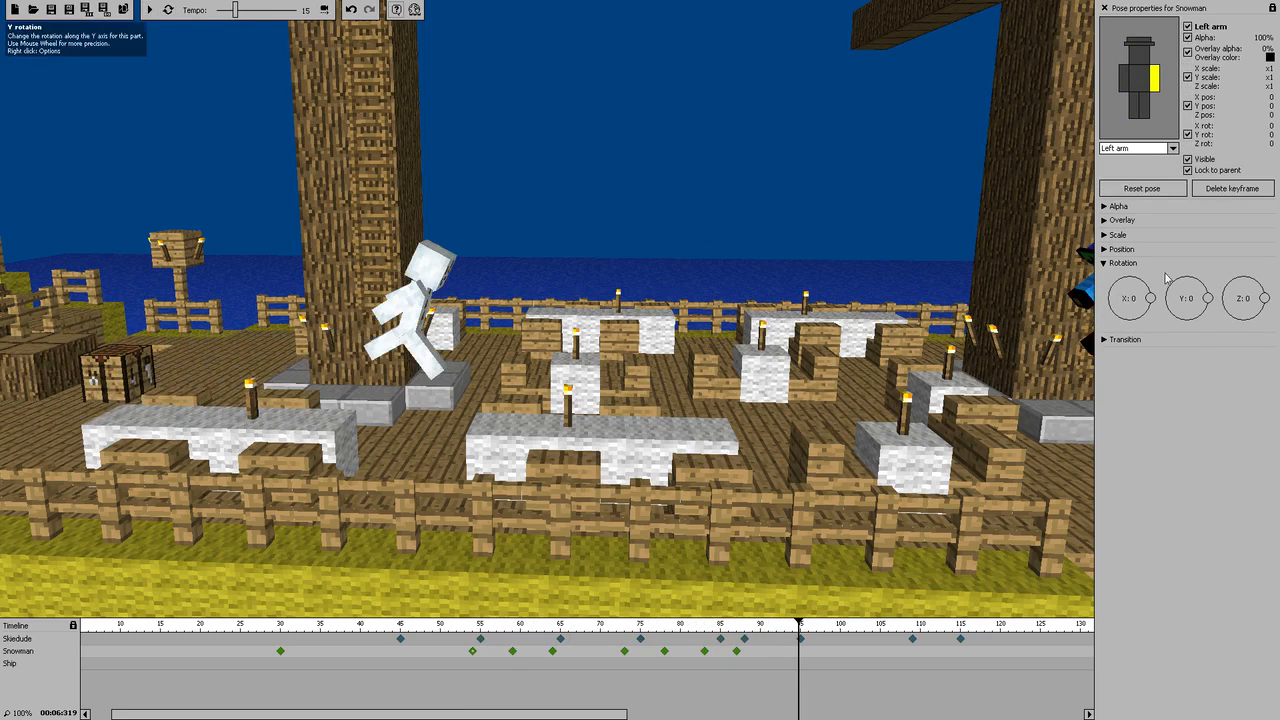
# Add a Snowman keyframe at frame 95 with the frame 87 pose and move the whole character to X -71, Z 94
pyautogui.click(801, 656)
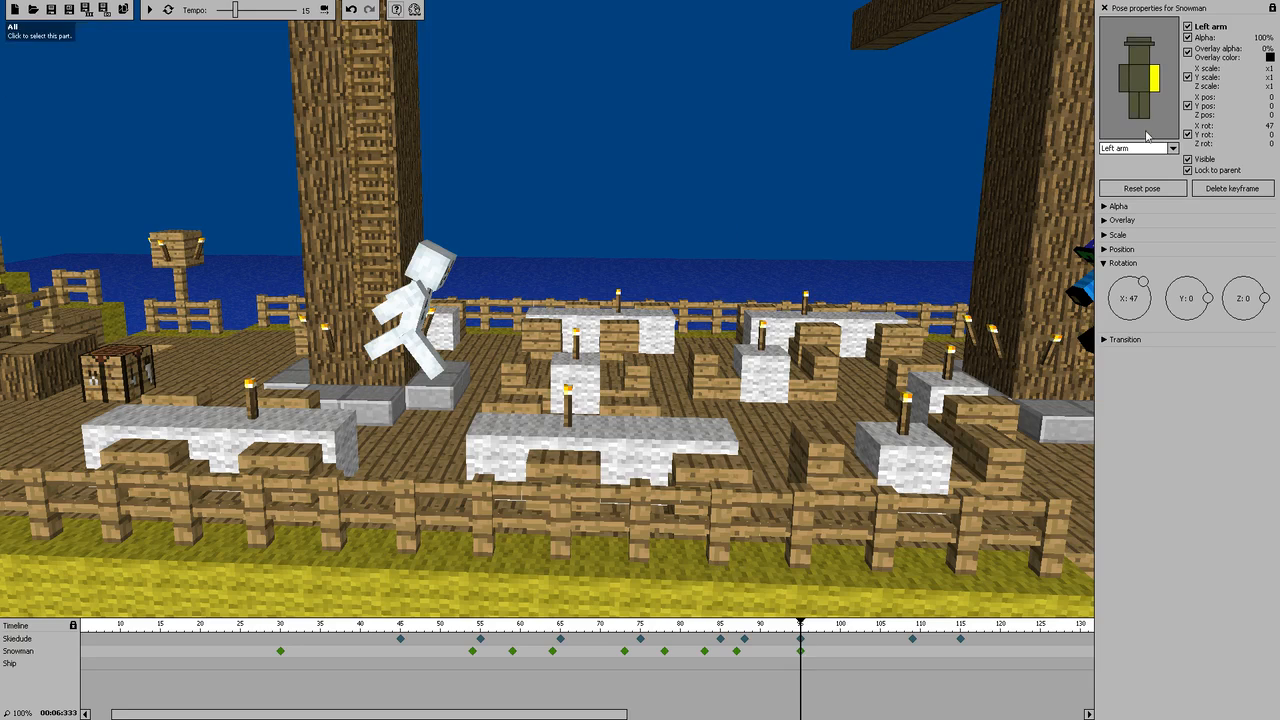
pyautogui.click(1106, 249)
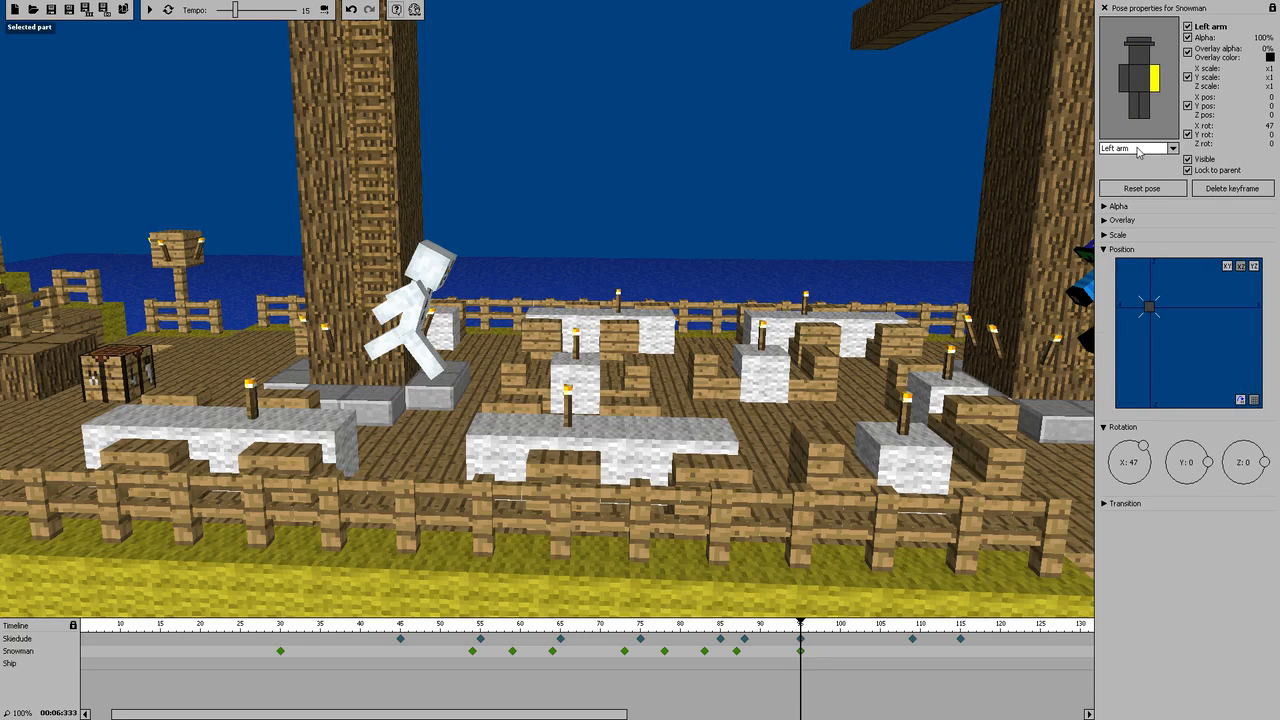
pyautogui.click(1136, 148)
pyautogui.click(1135, 160)
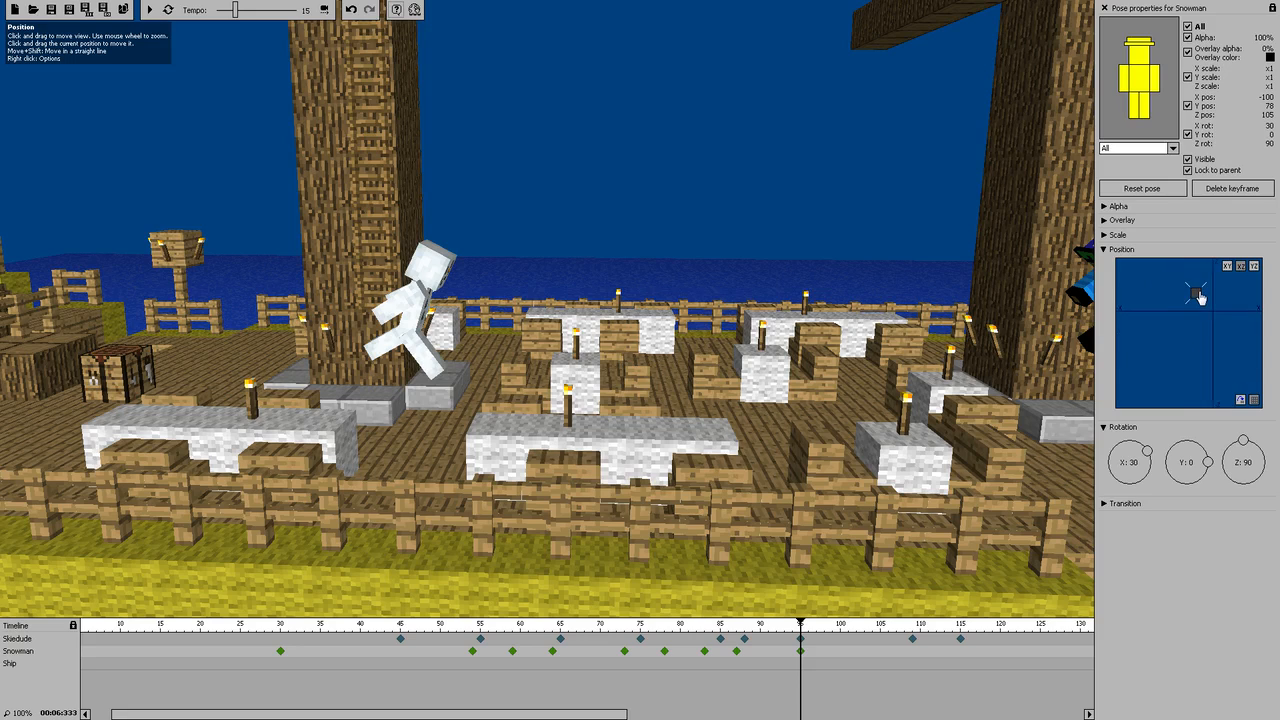
pyautogui.moveTo(1166, 342); pyautogui.dragTo(1243, 368)
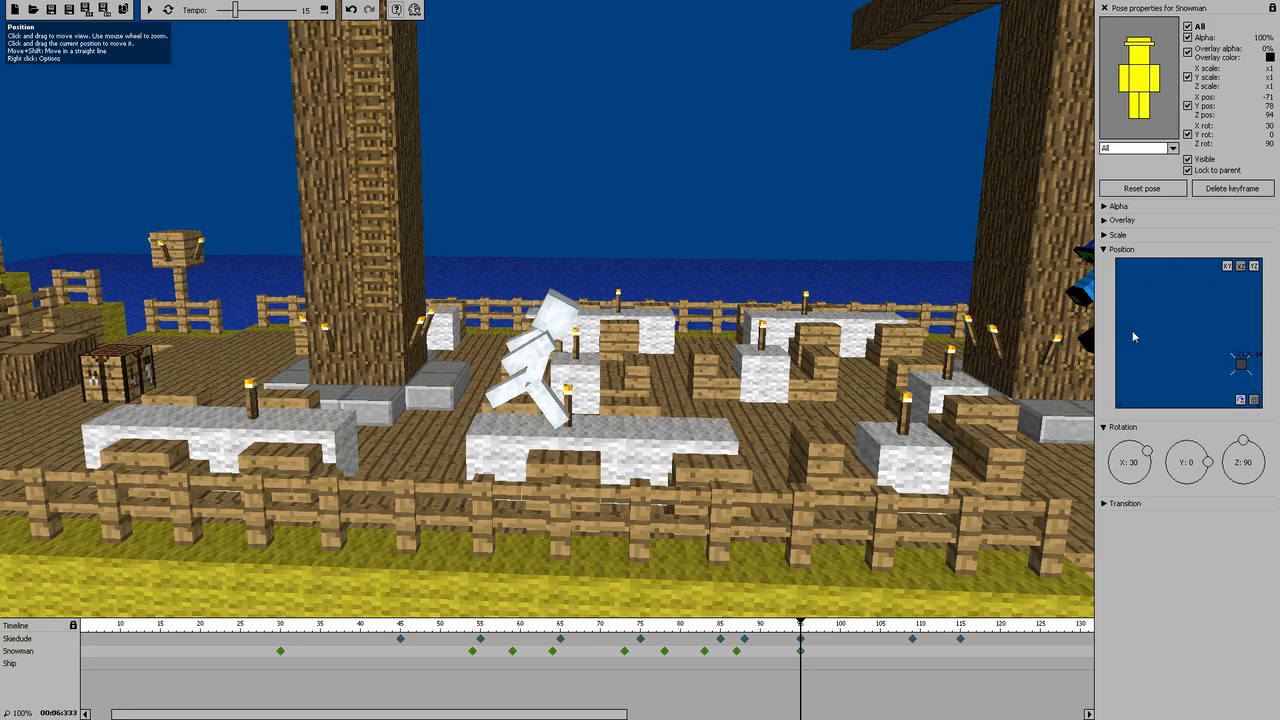
# Adjust the whole Snowman's position at frame 95 to X -67 and Y 75, so the character lands on the table
pyautogui.moveTo(800, 232); pyautogui.dragTo(774, 346)
pyautogui.moveTo(774, 346); pyautogui.dragTo(756, 540, button='right')
pyautogui.press('w')
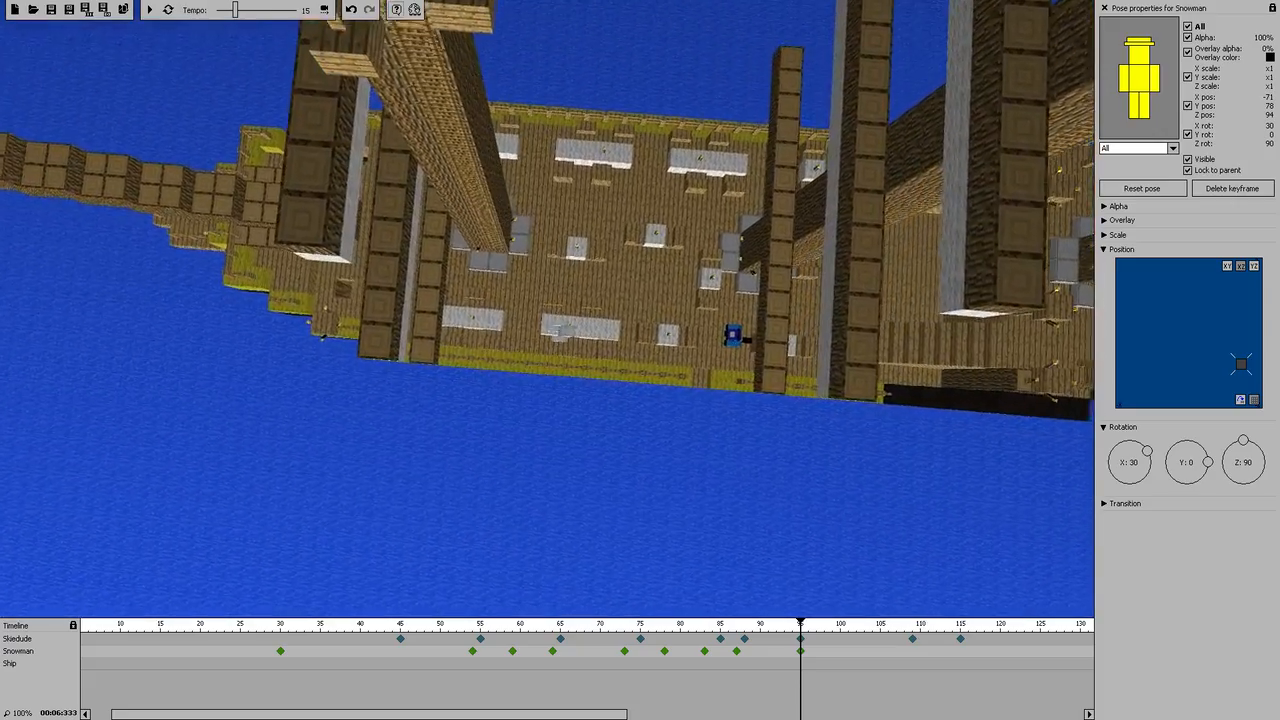
pyautogui.press('s')
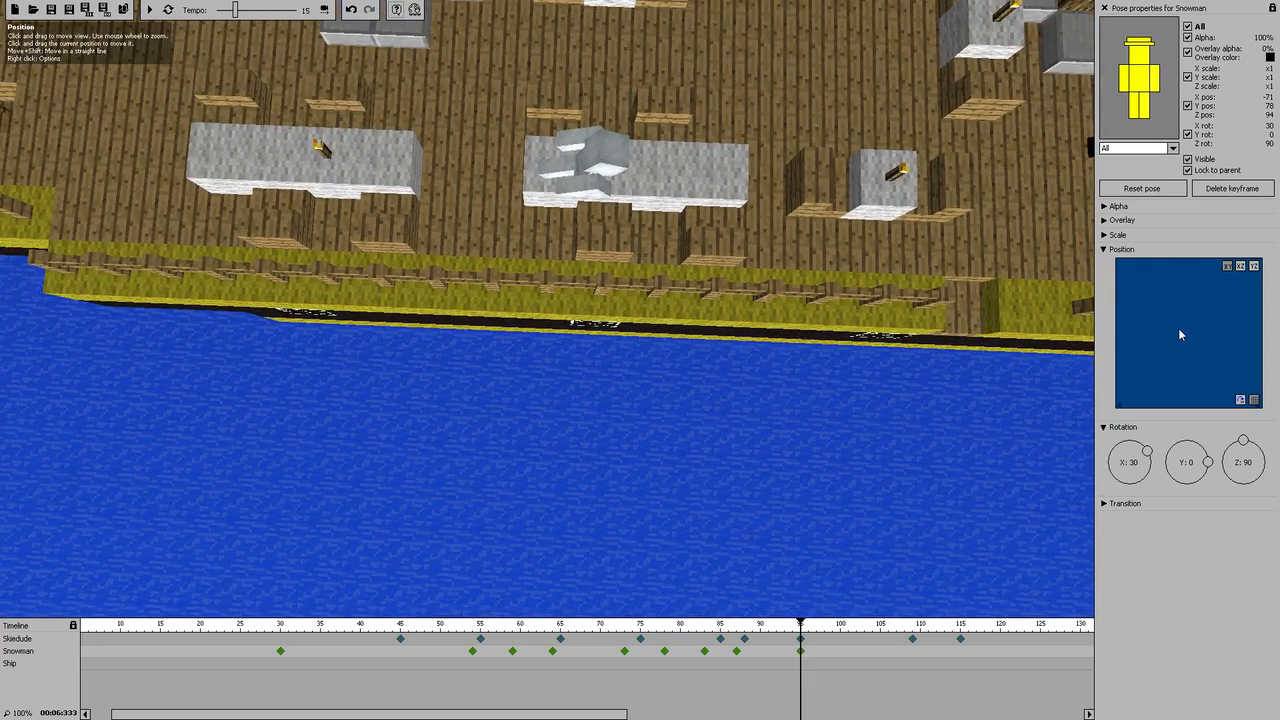
pyautogui.moveTo(1180, 335); pyautogui.dragTo(1203, 379)
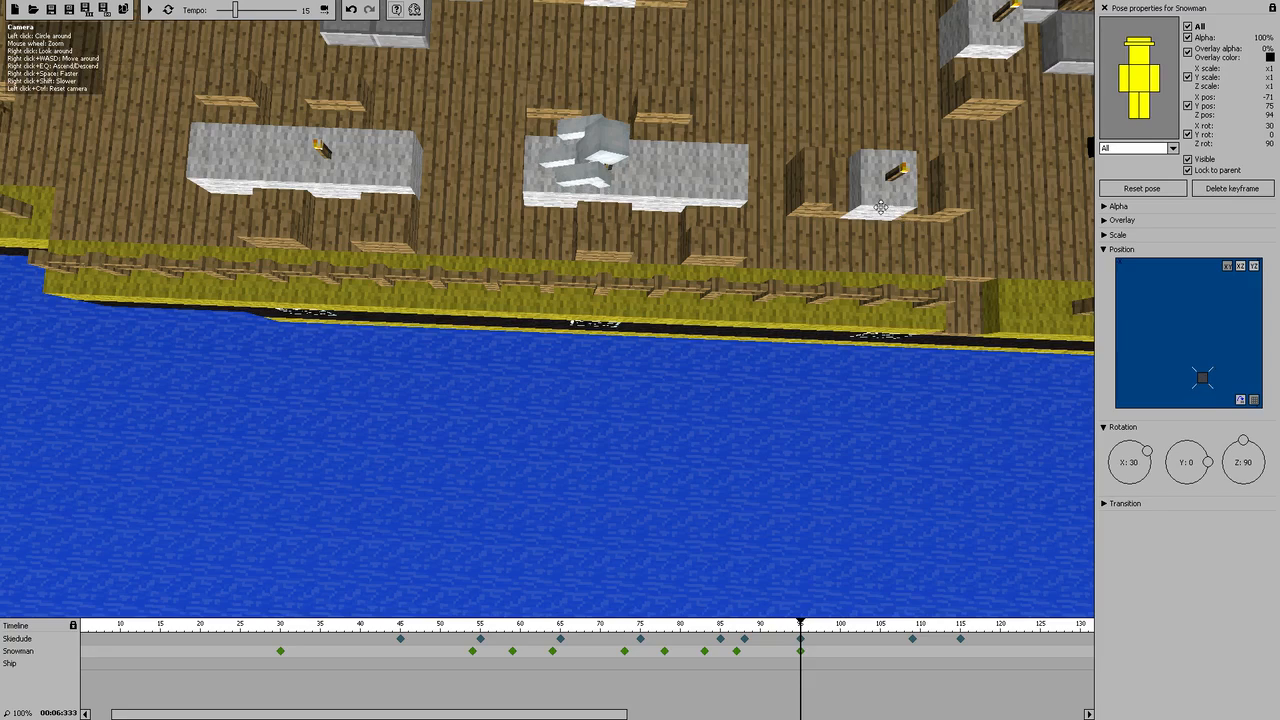
pyautogui.moveTo(784, 245); pyautogui.dragTo(522, 354, button='right')
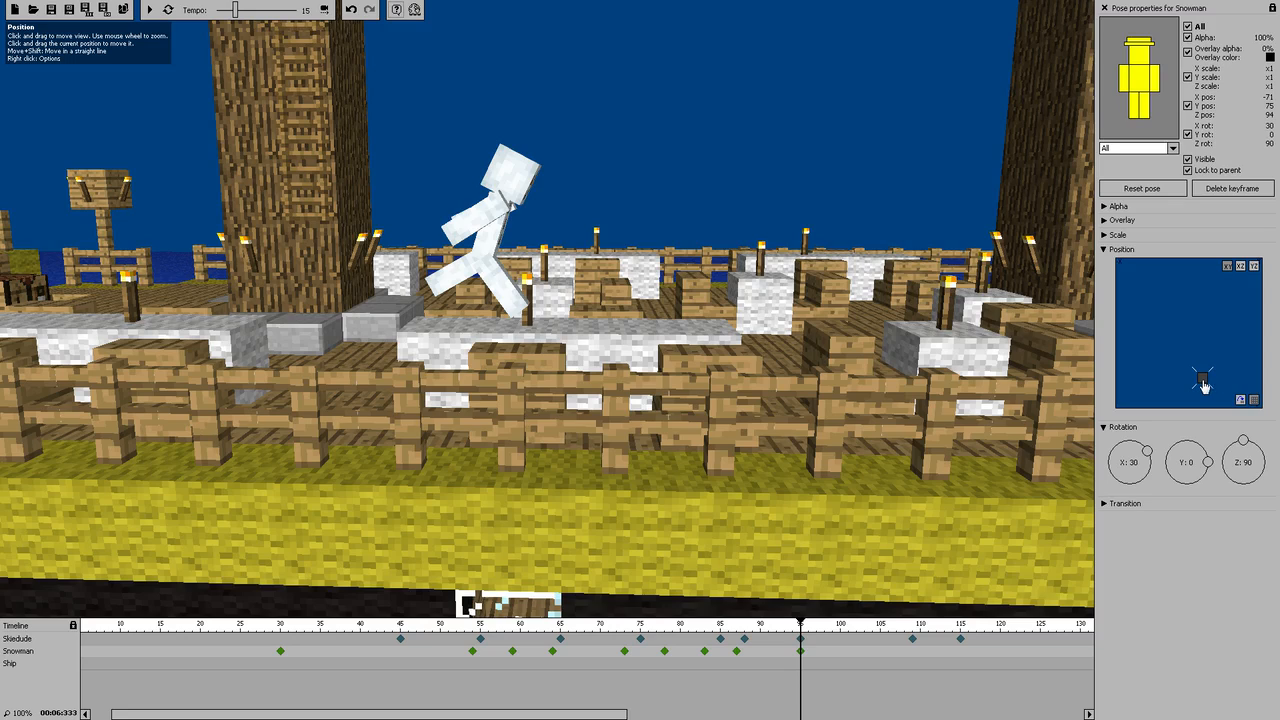
pyautogui.moveTo(1204, 386); pyautogui.dragTo(1214, 386)
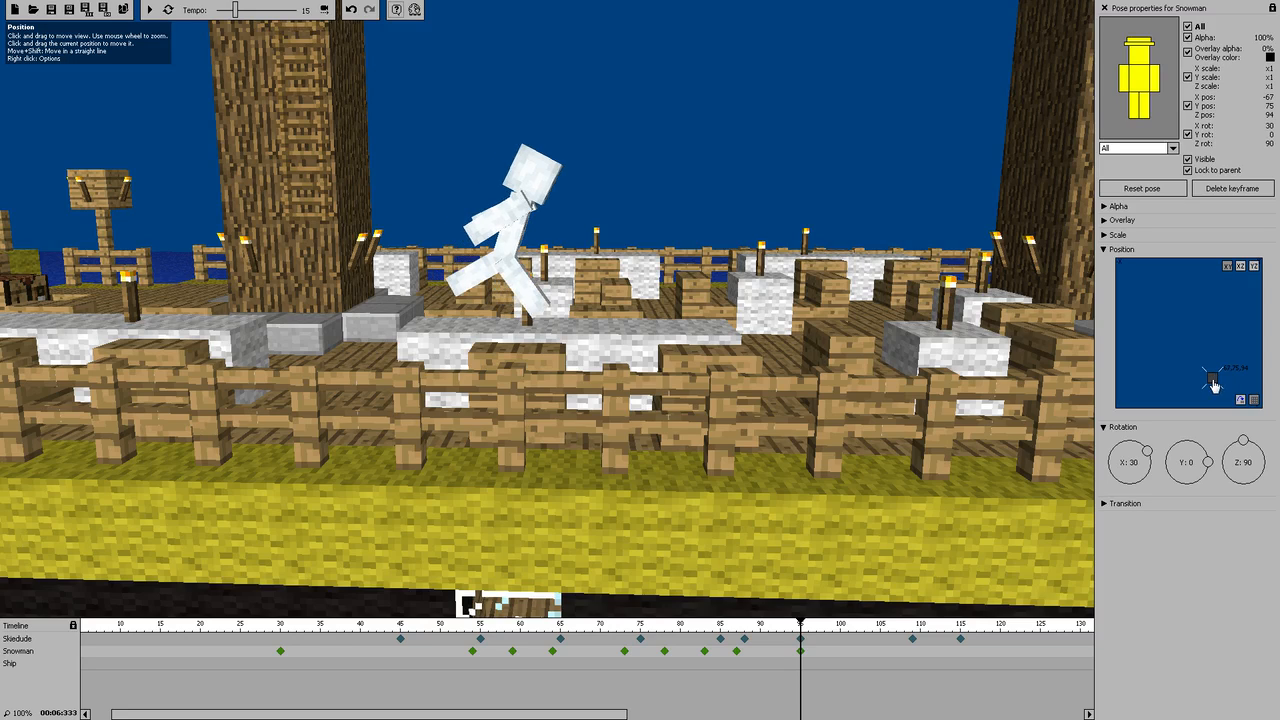
# Reverse Snowman's stride at frame 95: left leg X rotation about -58, right leg back, right arm forward, left arm X rotation about 11
pyautogui.click(1148, 108)
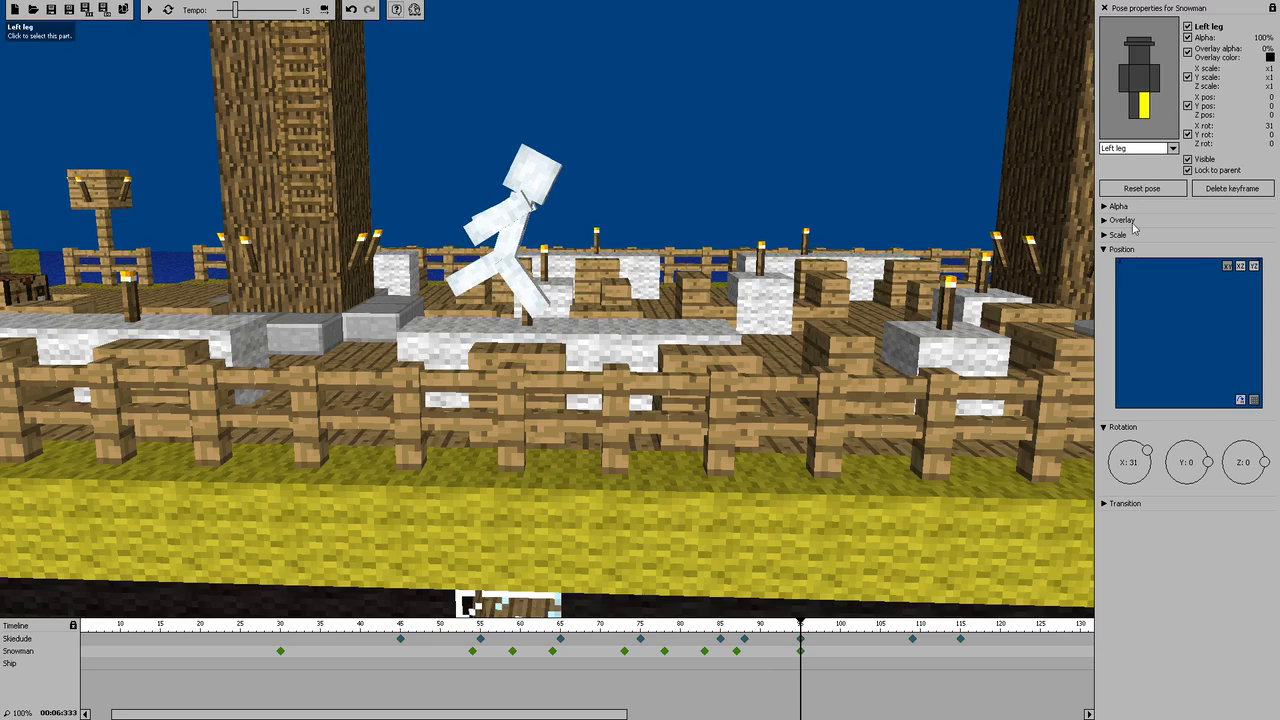
pyautogui.click(1112, 249)
pyautogui.moveTo(1147, 286); pyautogui.dragTo(1145, 311)
pyautogui.click(1134, 105)
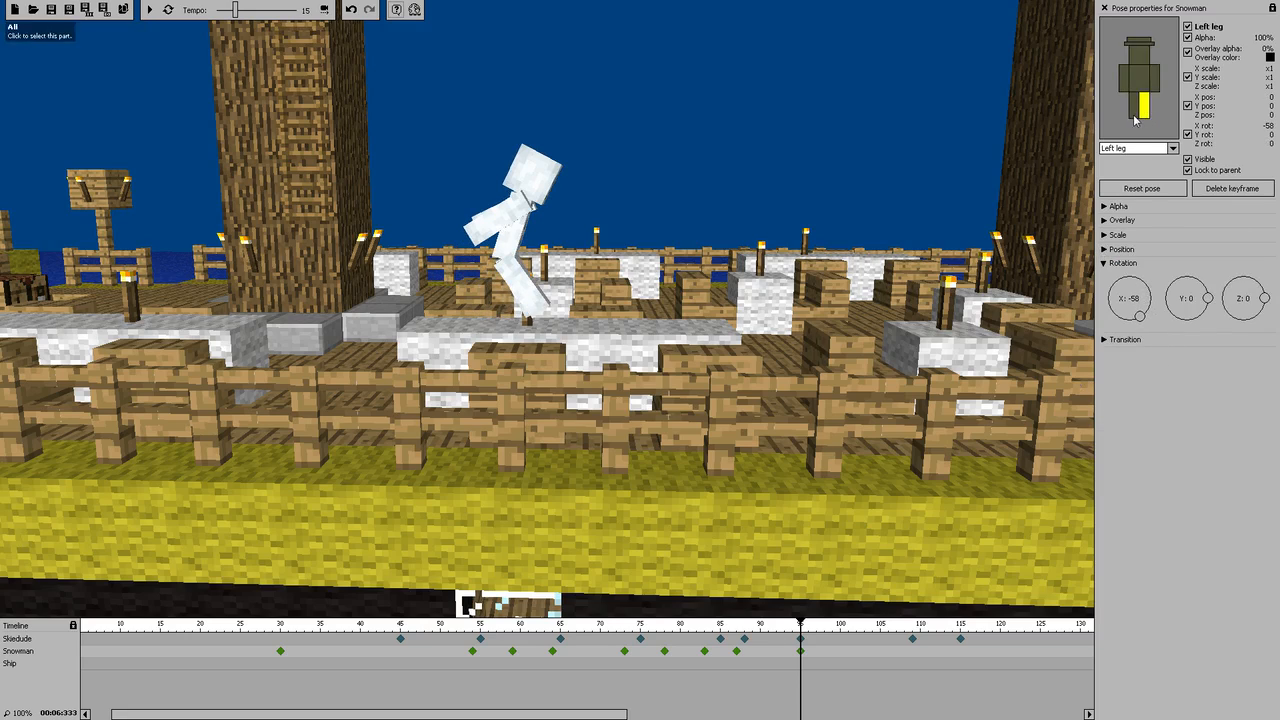
pyautogui.moveTo(1141, 315); pyautogui.dragTo(1165, 303)
pyautogui.click(1125, 80)
pyautogui.click(1157, 86)
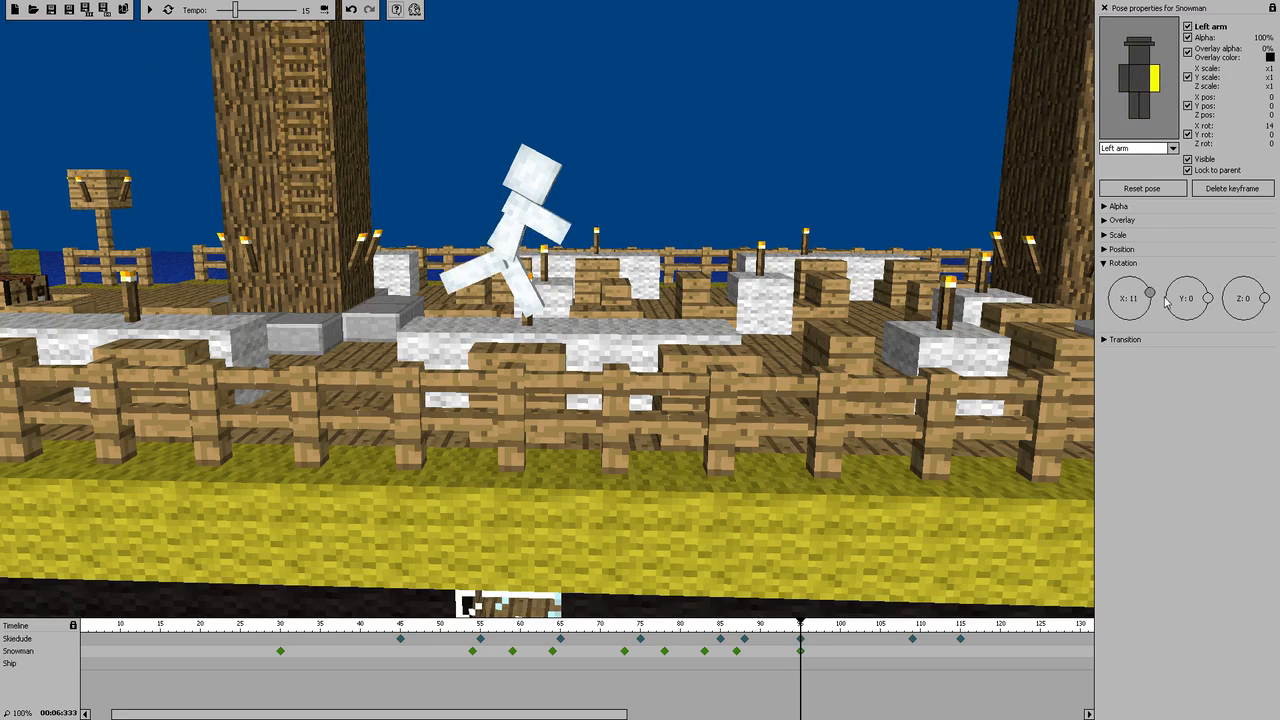
# Adjust the X rotation of Snowman's head and set the body's X rotation to about 3 at frame 95
pyautogui.click(1139, 52)
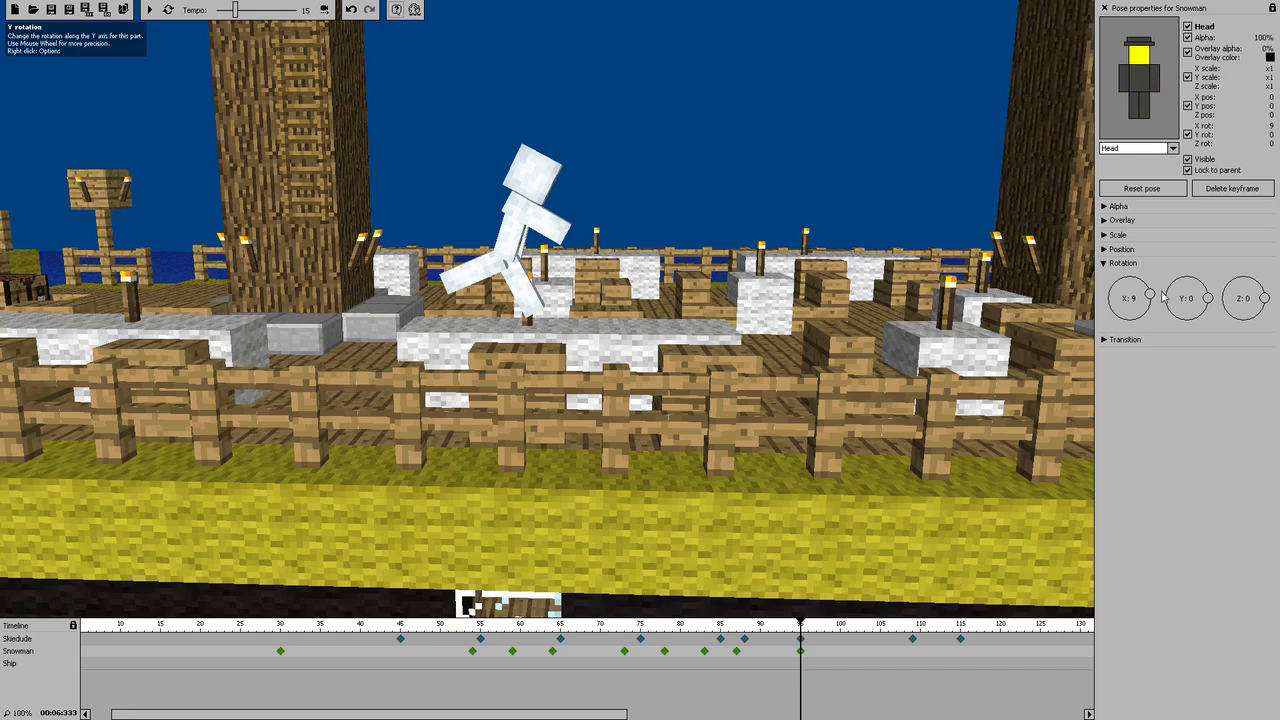
pyautogui.moveTo(1152, 293)
pyautogui.mouseDown()
pyautogui.moveTo(1152, 314)
pyautogui.moveTo(1159, 302)
pyautogui.mouseUp()
pyautogui.click(1142, 80)
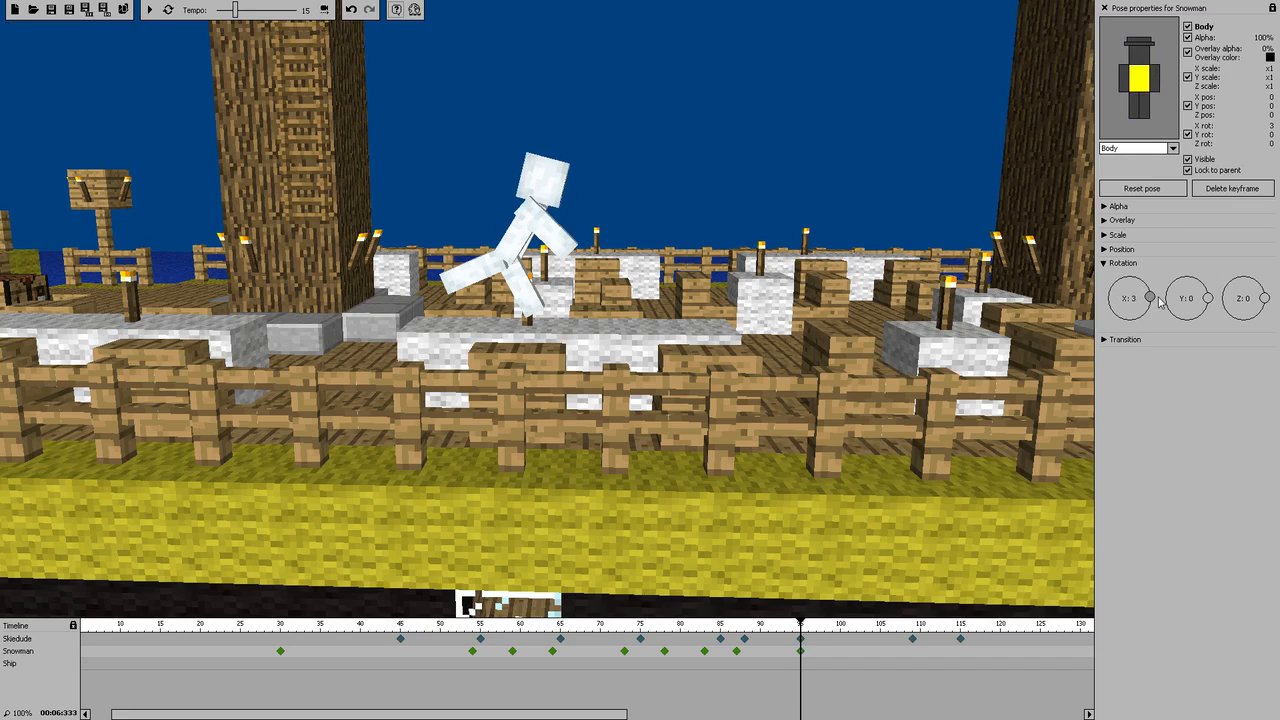
# Play the animation from frame 54 through the table landing to review Snowman's movement
pyautogui.click(473, 651)
pyautogui.click(149, 9)
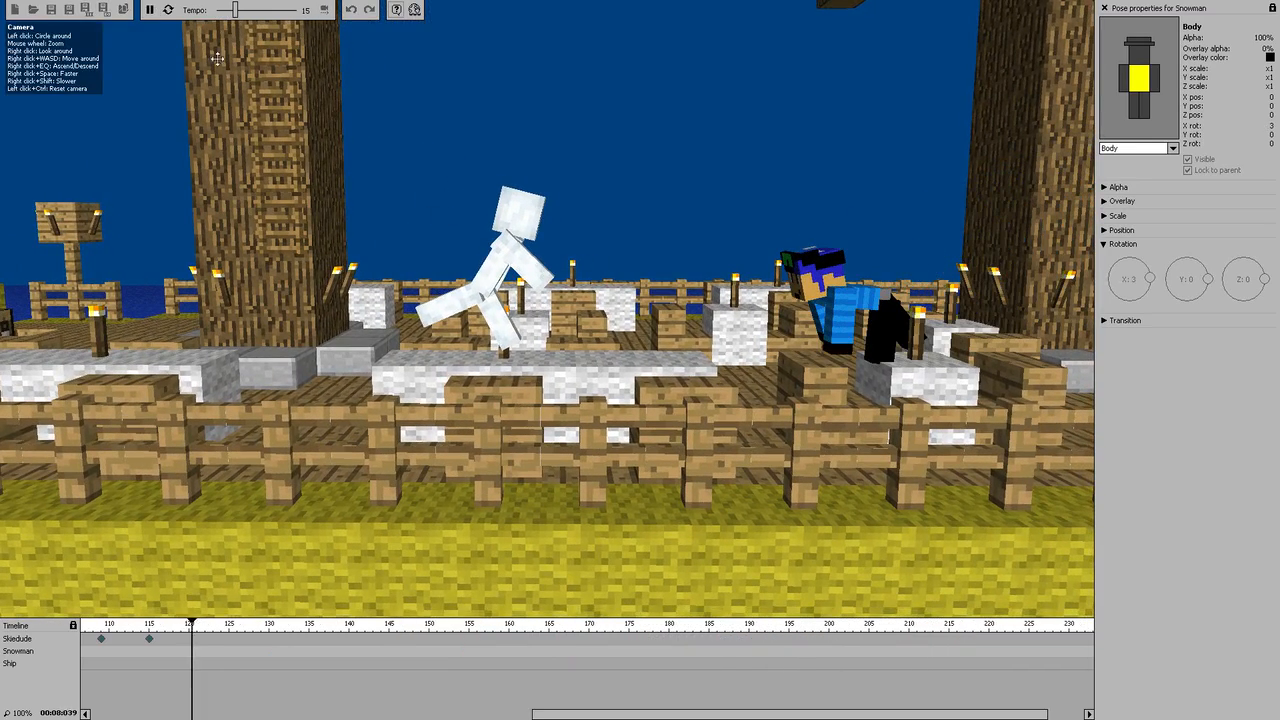
pyautogui.click(151, 10)
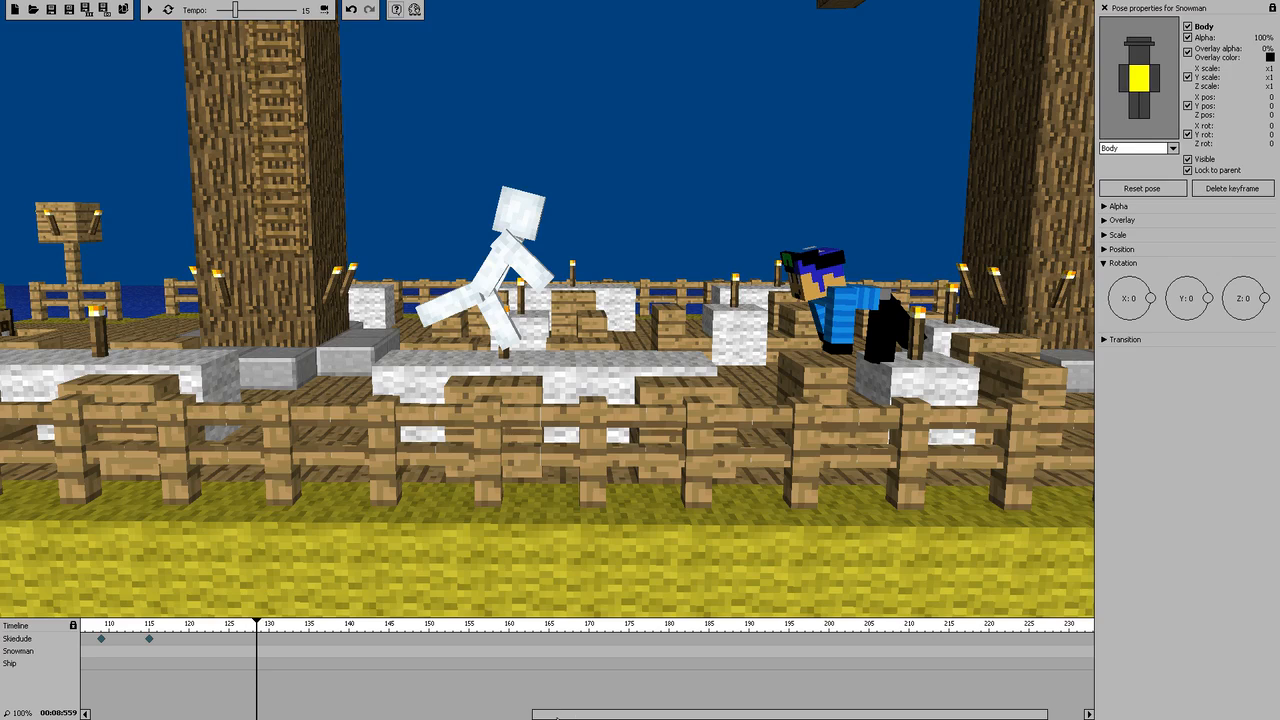
# Add a Snowman keyframe at frame 109 with the frame 95 pose, and compare the two frames
pyautogui.moveTo(556, 716); pyautogui.dragTo(364, 716)
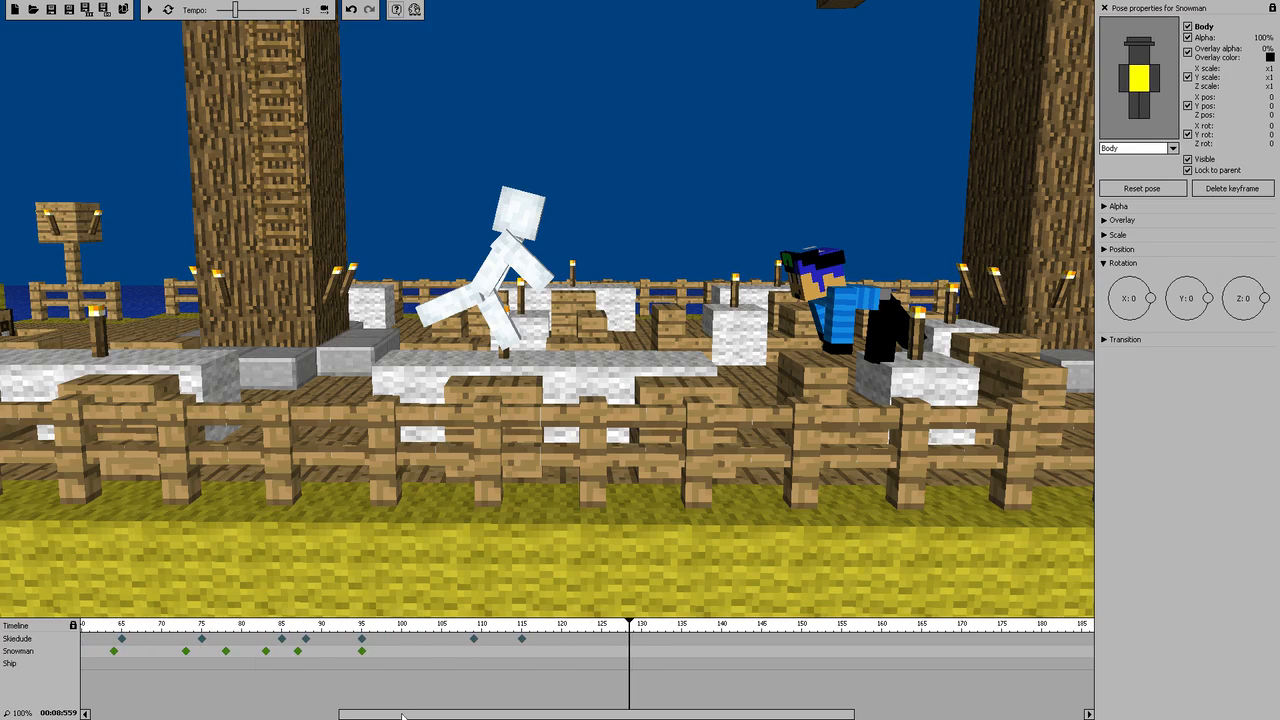
pyautogui.click(476, 652)
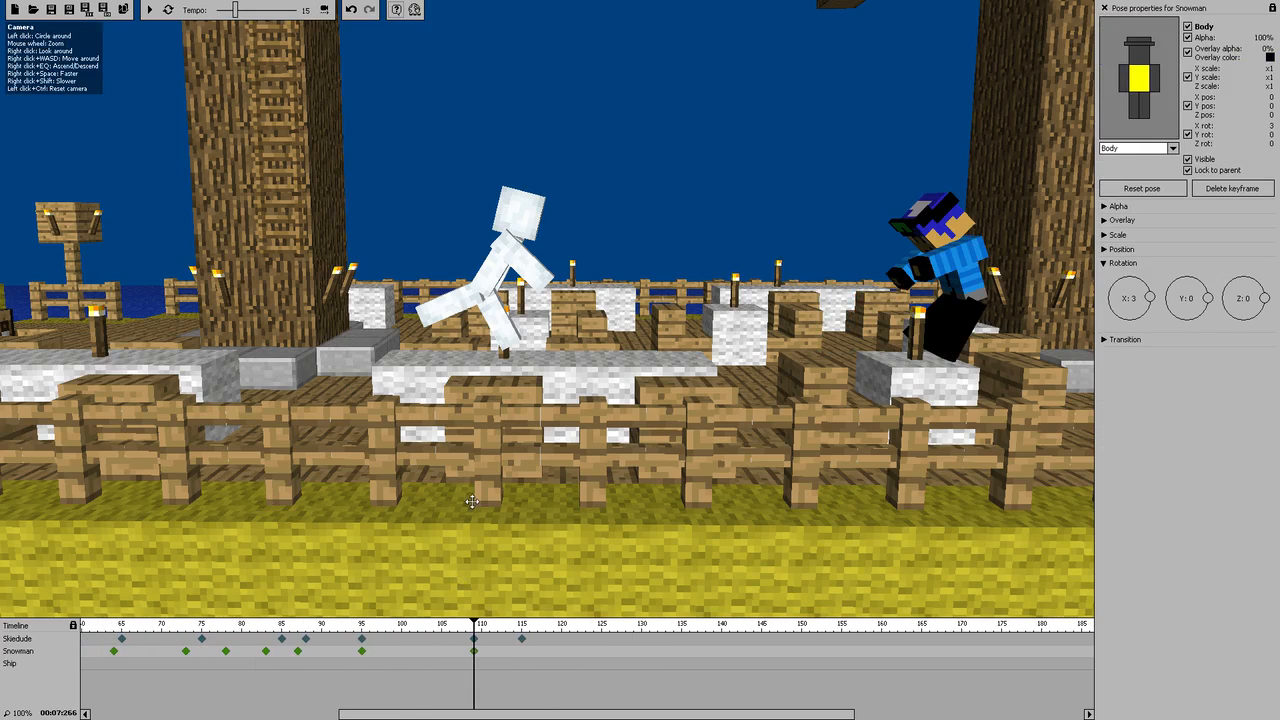
pyautogui.click(362, 651)
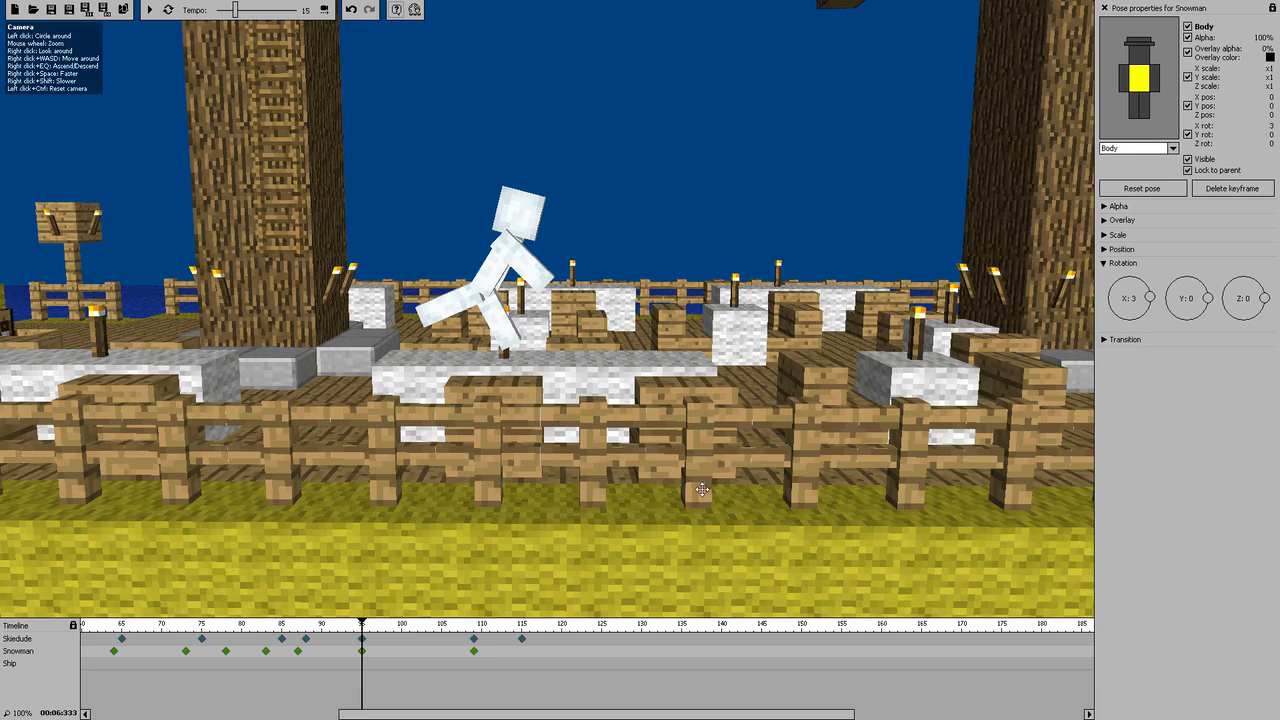
pyautogui.click(474, 656)
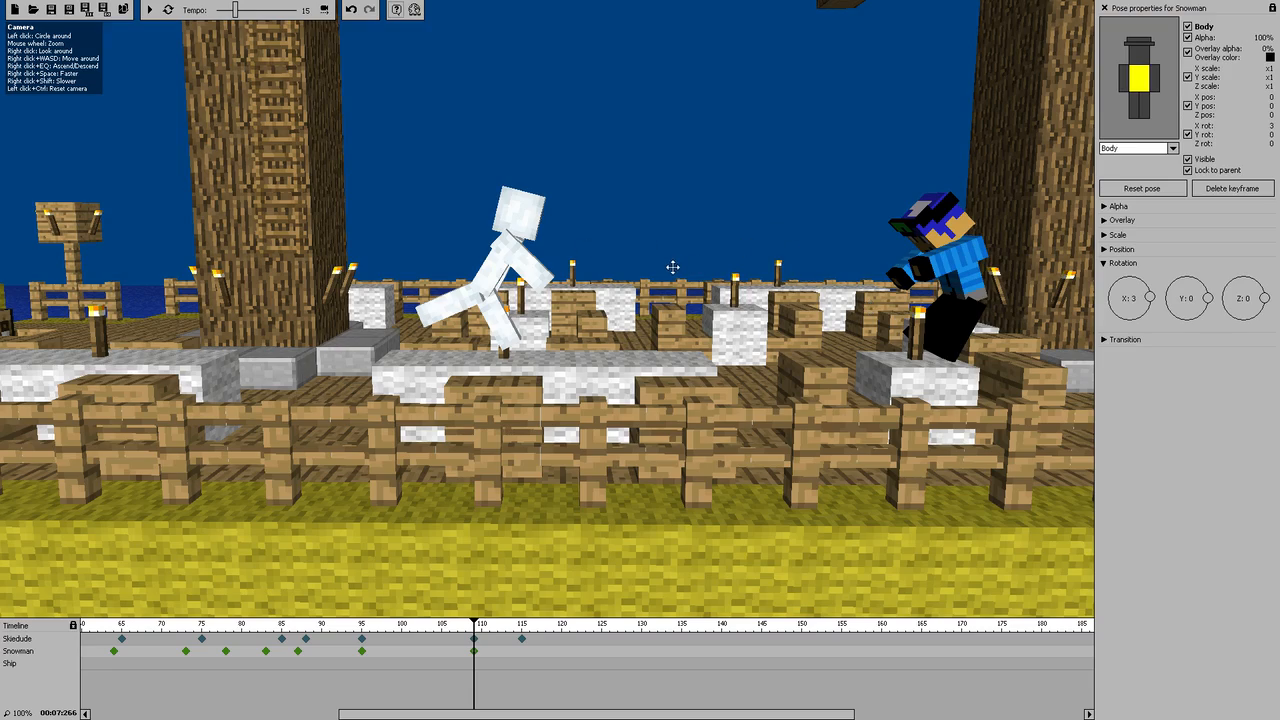
# Examine from several camera angles where Snowman and Skiedude stand relative to the tables at frame 109
pyautogui.moveTo(673, 267); pyautogui.dragTo(606, 285, button='right')
pyautogui.press('w')
pyautogui.press('d')
pyautogui.press('s')
pyautogui.press('a')
pyautogui.press('d')
pyautogui.press('w')
pyautogui.press('s')
pyautogui.press('a')
pyautogui.press('e')
pyautogui.press('s')
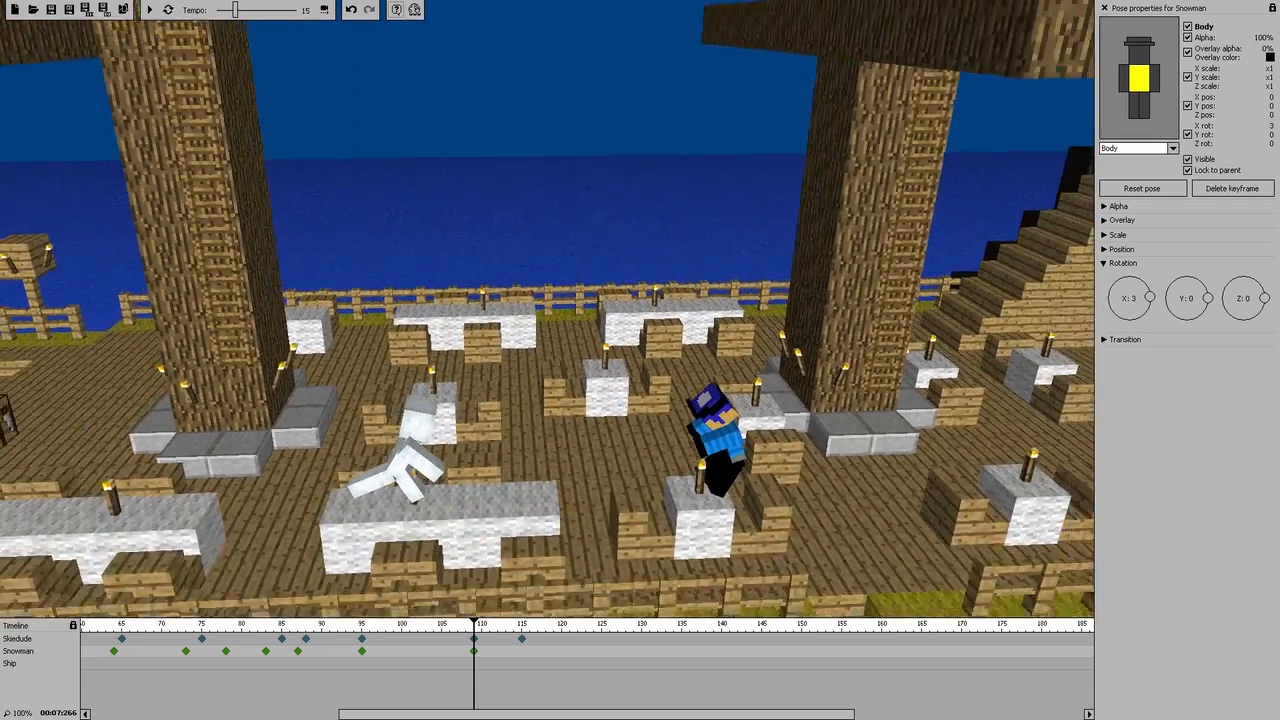
pyautogui.press('e')
pyautogui.moveTo(540, 312)
pyautogui.mouseDown(button='right')
pyautogui.moveTo(538, 290)
pyautogui.moveTo(540, 312)
pyautogui.mouseUp(button='right')
pyautogui.press('q')
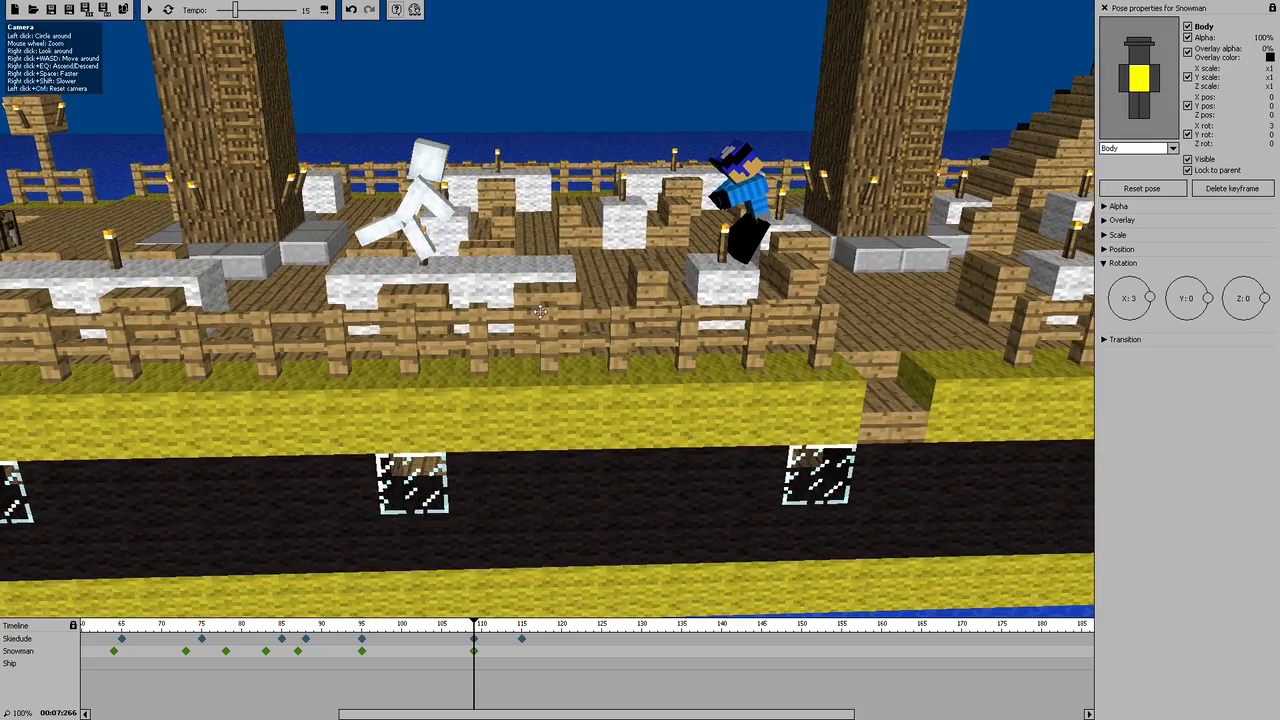